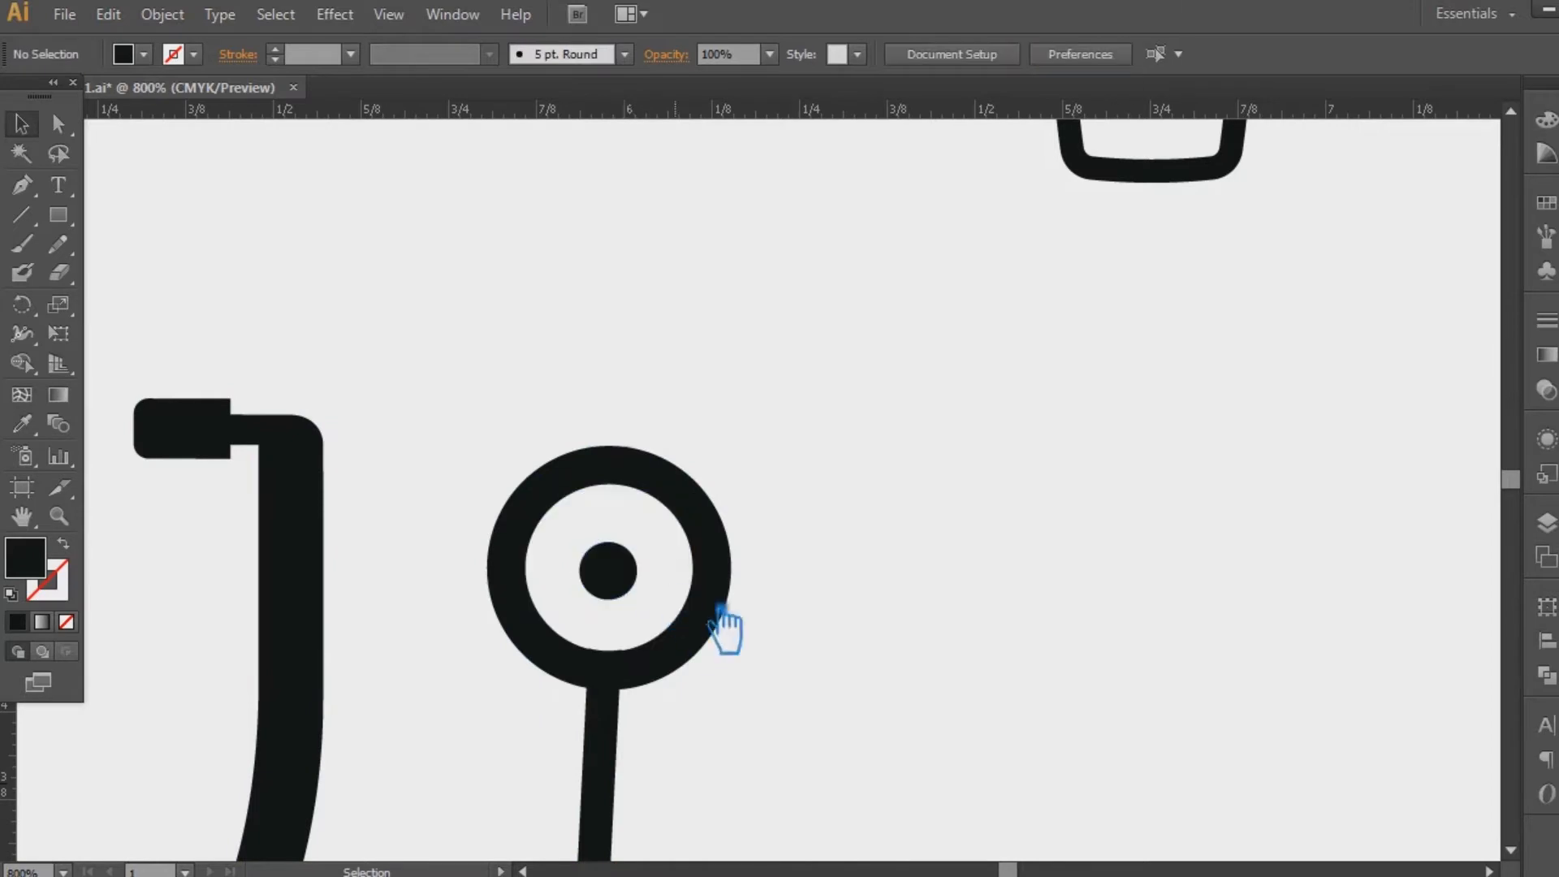
# - Delete the solid dot in the centre of the stethoscope's chest piece
pyautogui.click(984, 507)
pyautogui.click(659, 507)
pyautogui.press('Delete')
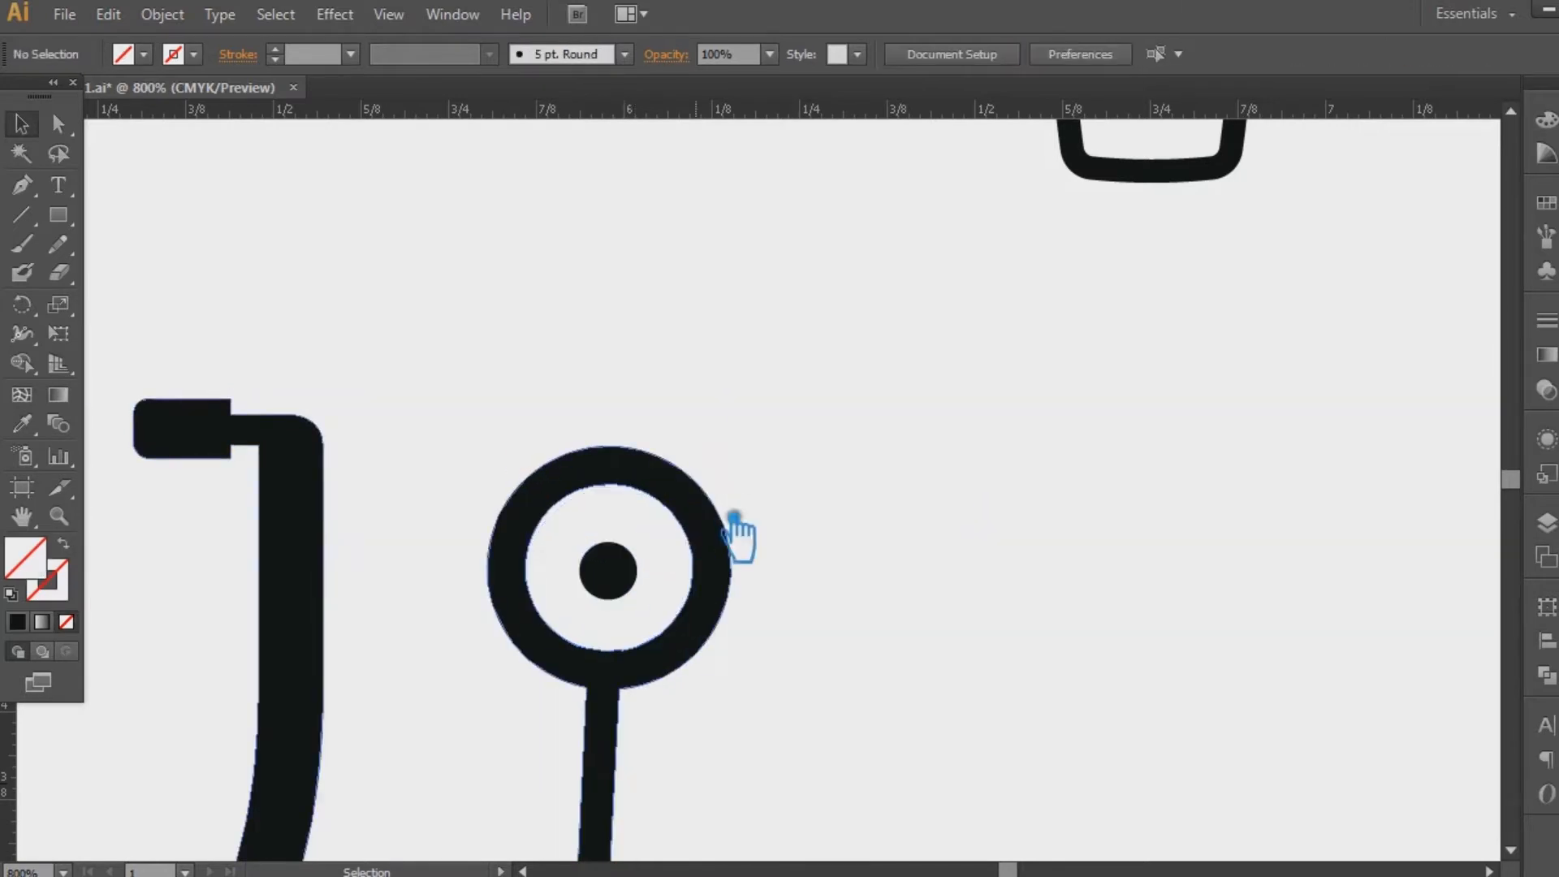
pyautogui.hotkey('ctrl', '-')
pyautogui.hotkey('ctrl', '-')
pyautogui.hotkey('ctrl', '-')
pyautogui.hotkey('ctrl', '-')
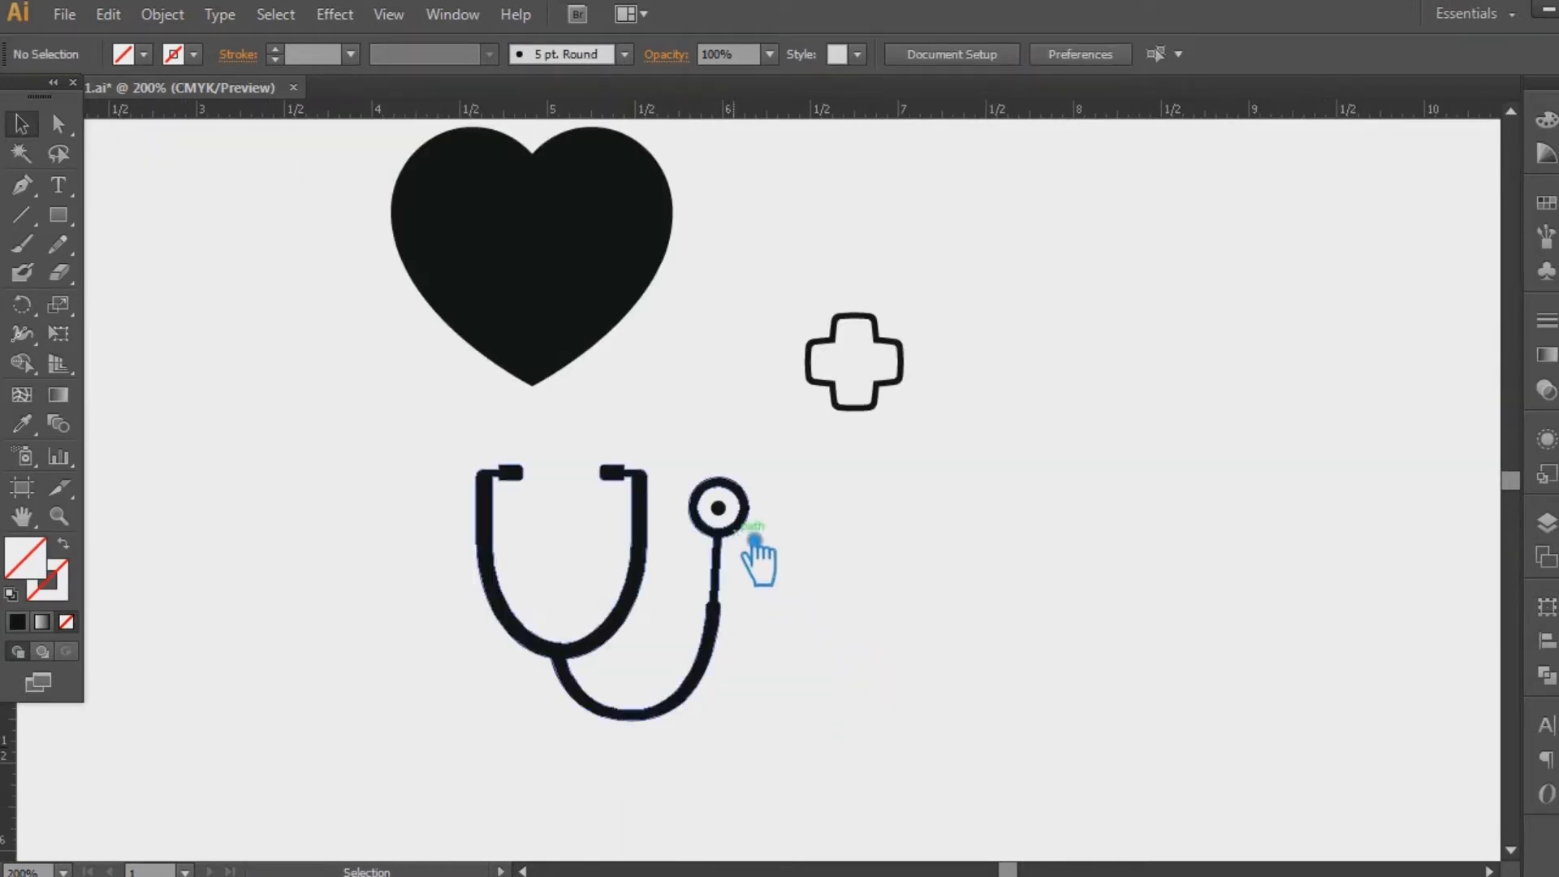
pyautogui.click(718, 507)
pyautogui.press('Delete')
# - Move the whole stethoscope up so that it overlaps the large heart
pyautogui.moveTo(734, 784); pyautogui.dragTo(369, 384)
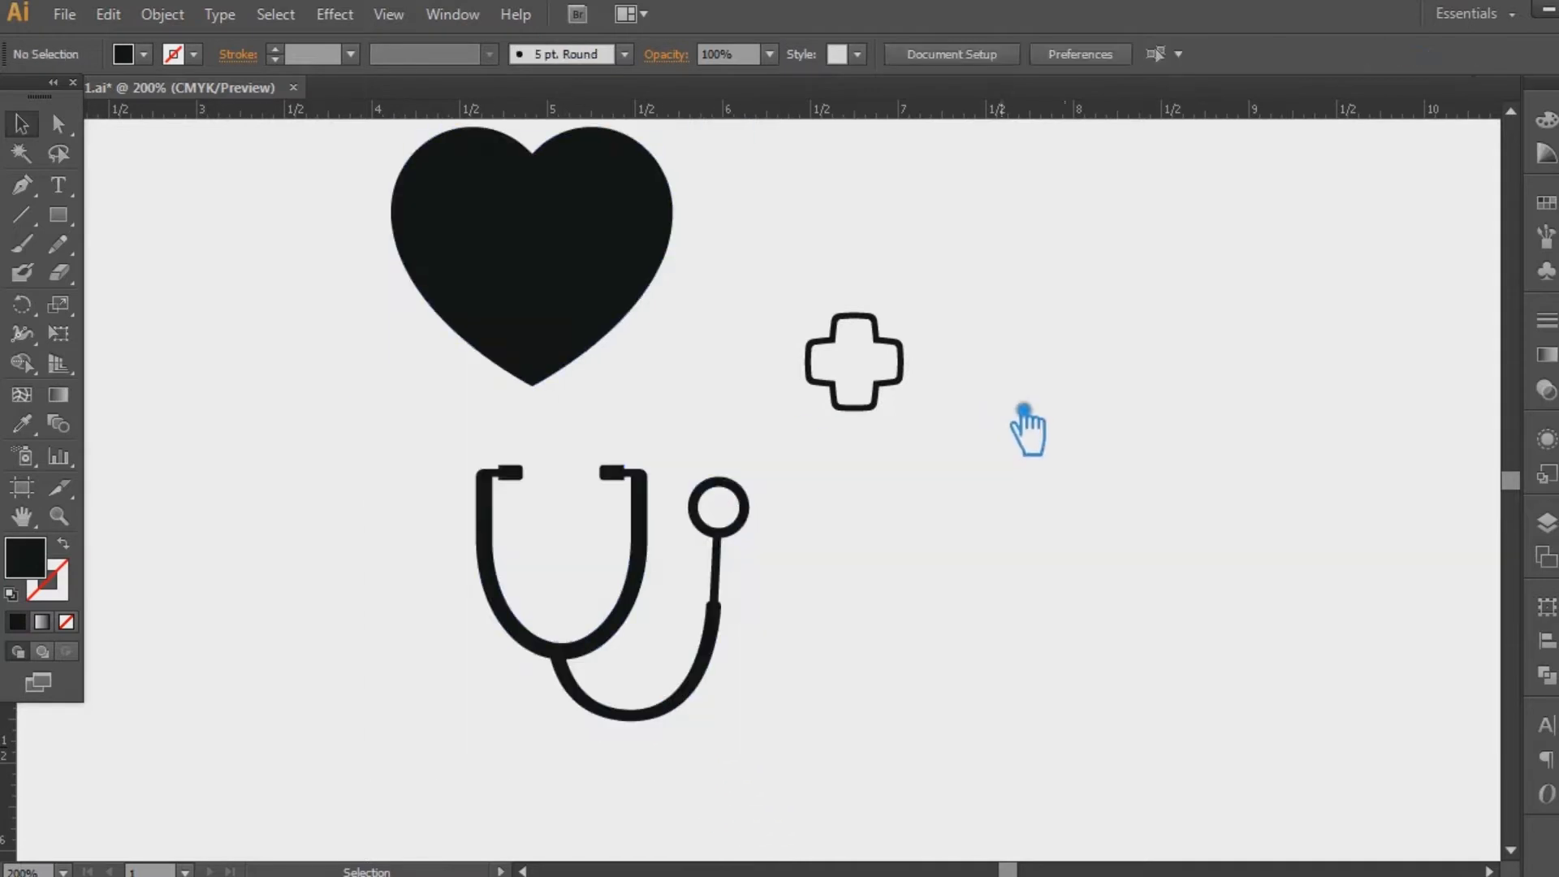
pyautogui.click(1026, 410)
pyautogui.moveTo(1078, 391); pyautogui.dragTo(1233, 503)
pyautogui.click(802, 639)
pyautogui.moveTo(801, 641); pyautogui.dragTo(794, 411)
pyautogui.hotkey('ctrl', 'shift', 'a')
# - Scale the heart down proportionally and place it between the two upper tubes of the stethoscope
pyautogui.click(772, 331)
pyautogui.moveTo(827, 241); pyautogui.dragTo(758, 297)
pyautogui.click(940, 261)
pyautogui.moveTo(694, 382); pyautogui.dragTo(751, 448)
pyautogui.click(888, 306)
pyautogui.moveTo(784, 385); pyautogui.dragTo(759, 406)
pyautogui.click(876, 295)
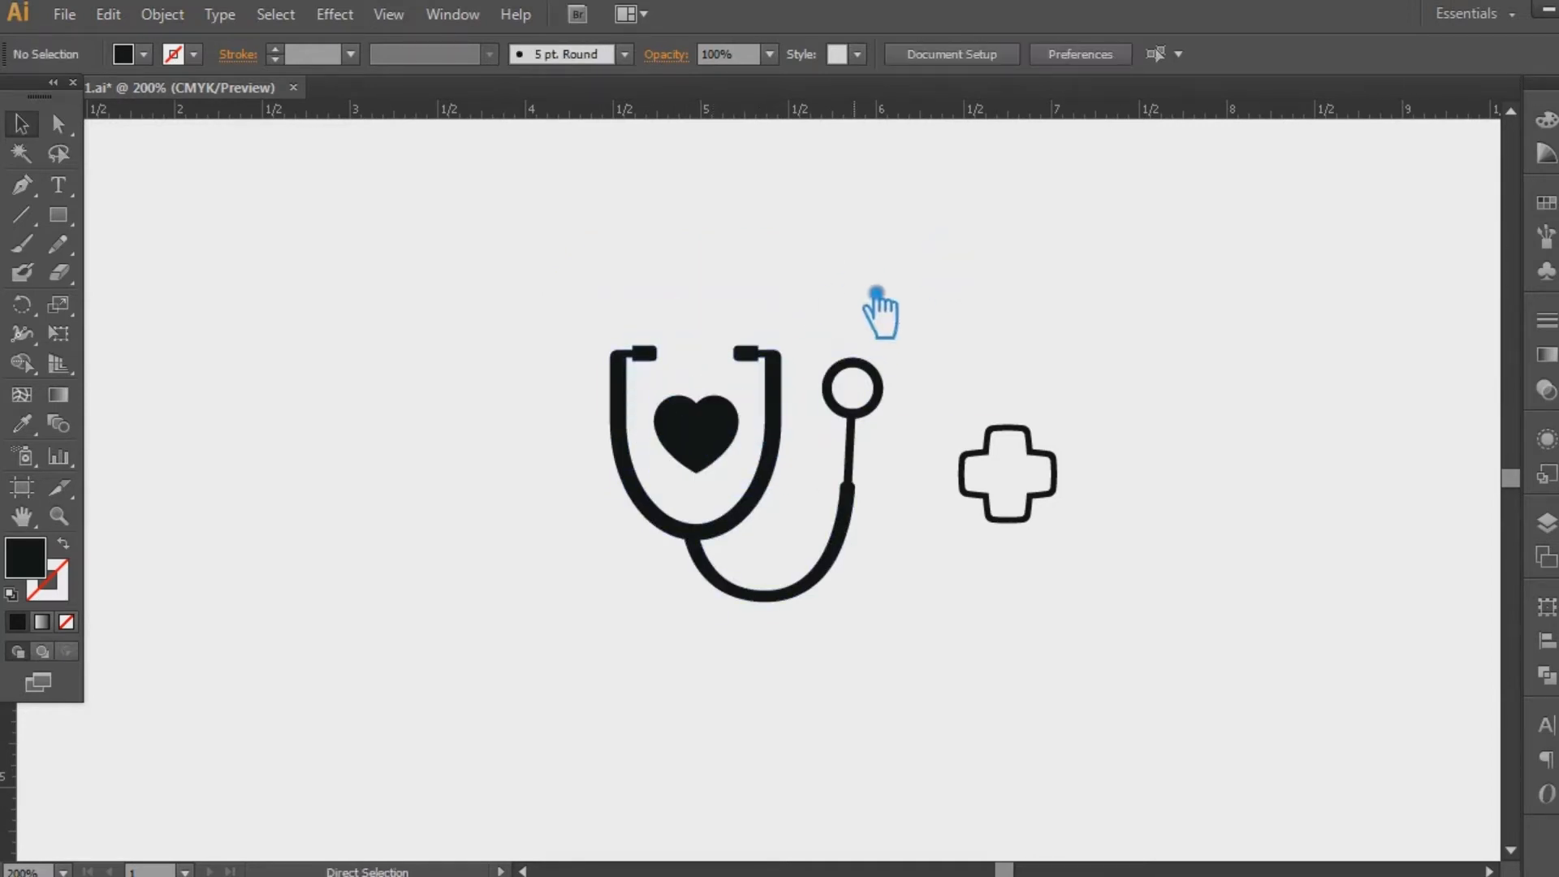
# - Fine-tune the heart's position between the stethoscope tubes and nudge it upward
pyautogui.hotkey('ctrl', '=')
pyautogui.moveTo(979, 382); pyautogui.dragTo(1006, 497)
pyautogui.moveTo(671, 449); pyautogui.dragTo(676, 448)
pyautogui.click(955, 497)
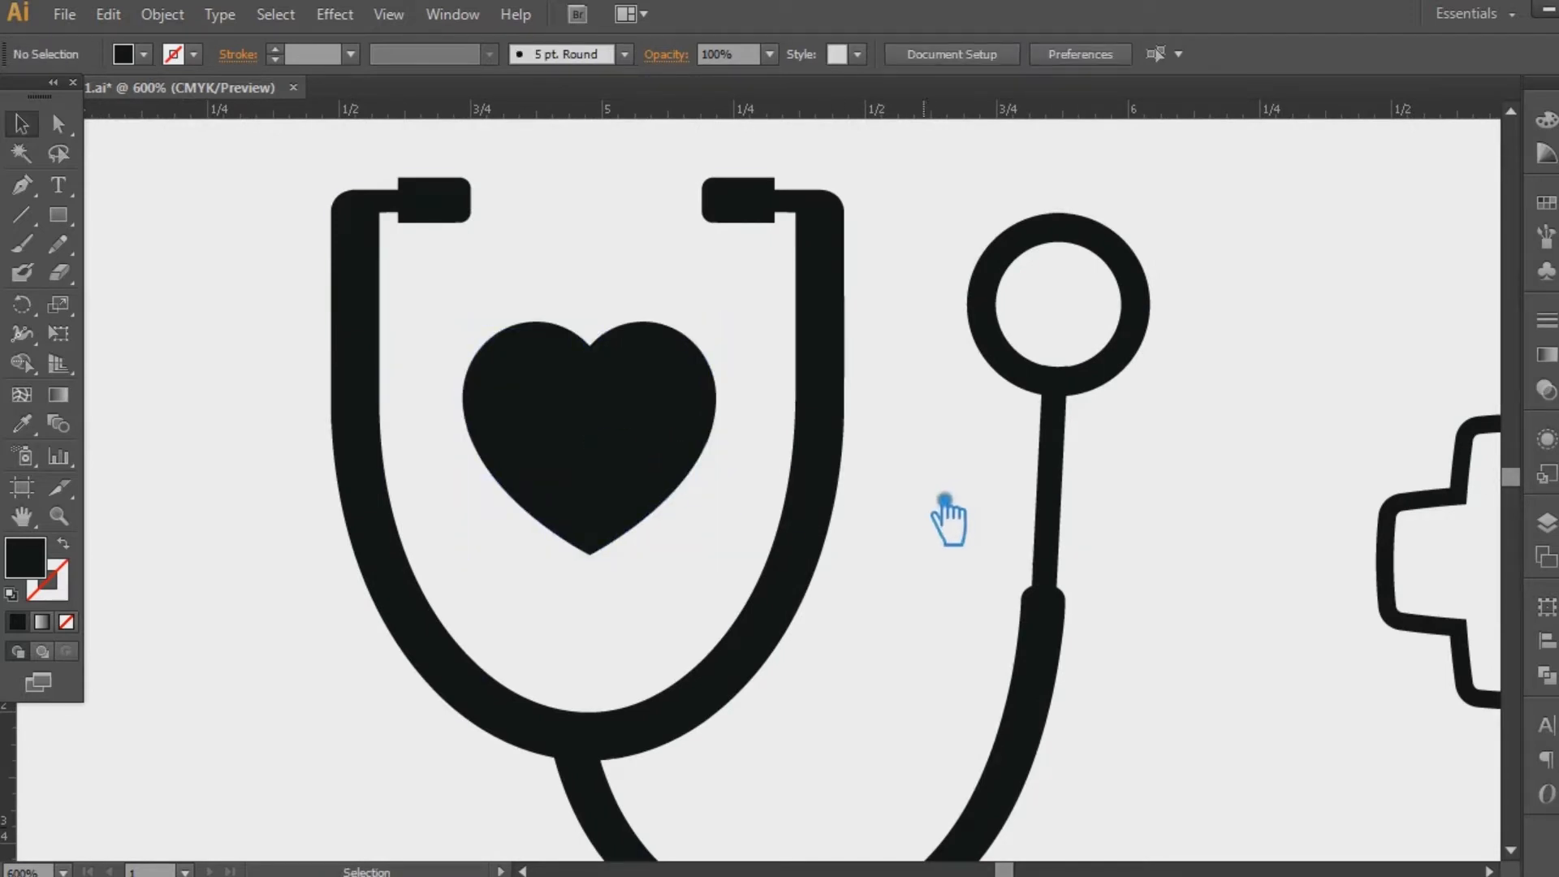
pyautogui.moveTo(634, 469); pyautogui.dragTo(632, 464)
pyautogui.press('Up')
pyautogui.press('Up')
pyautogui.press('Up')
pyautogui.press('Up')
pyautogui.press('Up')
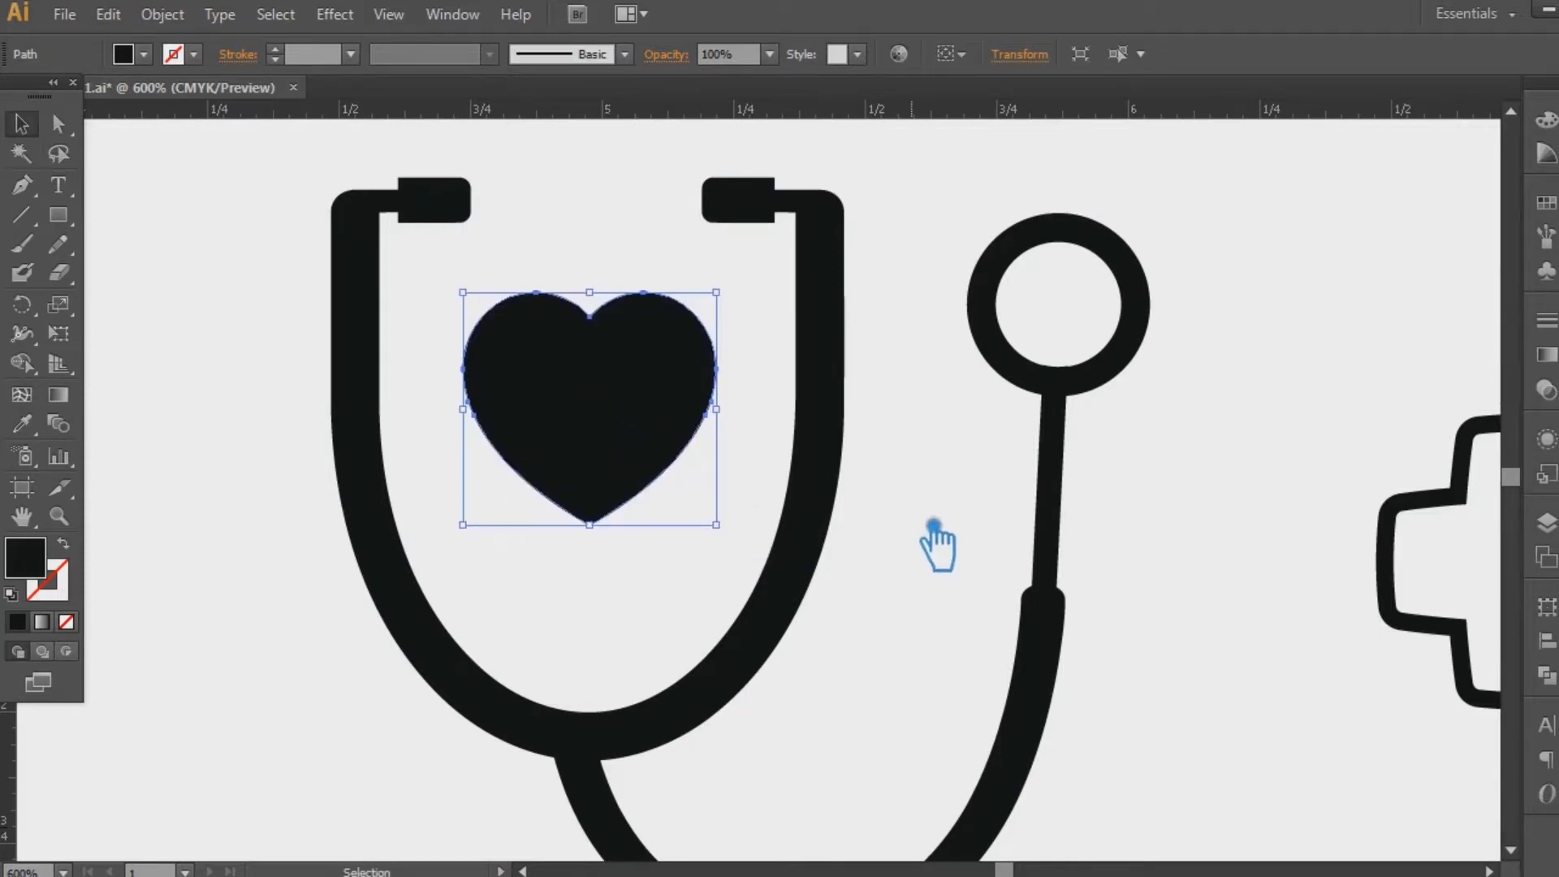
# - Swap the heart's fill and stroke to make it an outline, and set the stroke weight to 5 pt
pyautogui.hotkey('shift', 'x')
pyautogui.scroll(4, 300, 53)
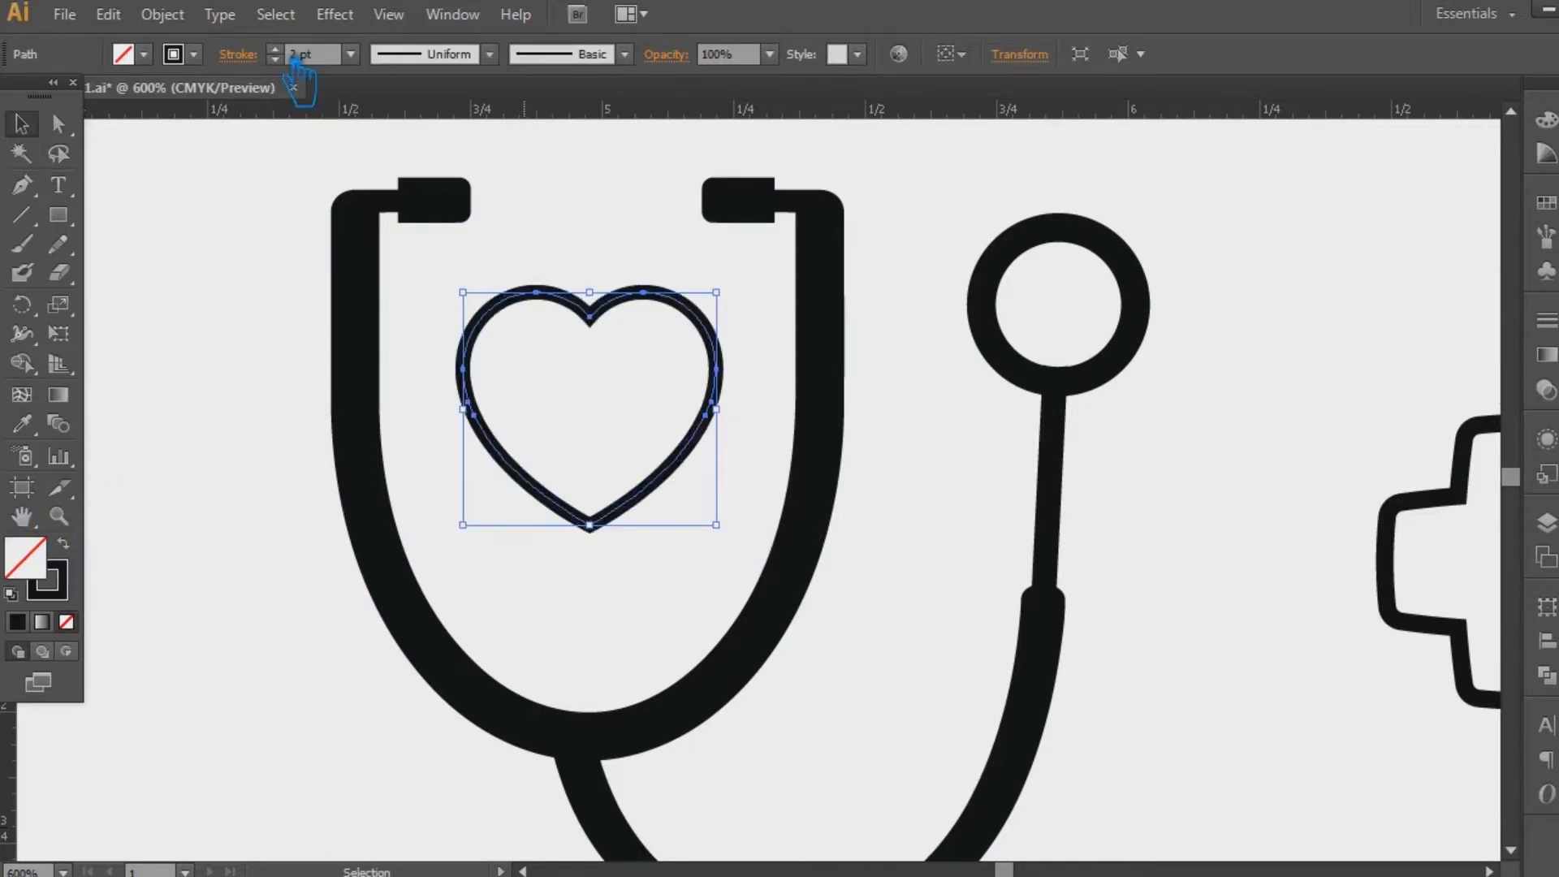
pyautogui.click(994, 484)
pyautogui.hotkey('ctrl', '-')
pyautogui.hotkey('ctrl', '-')
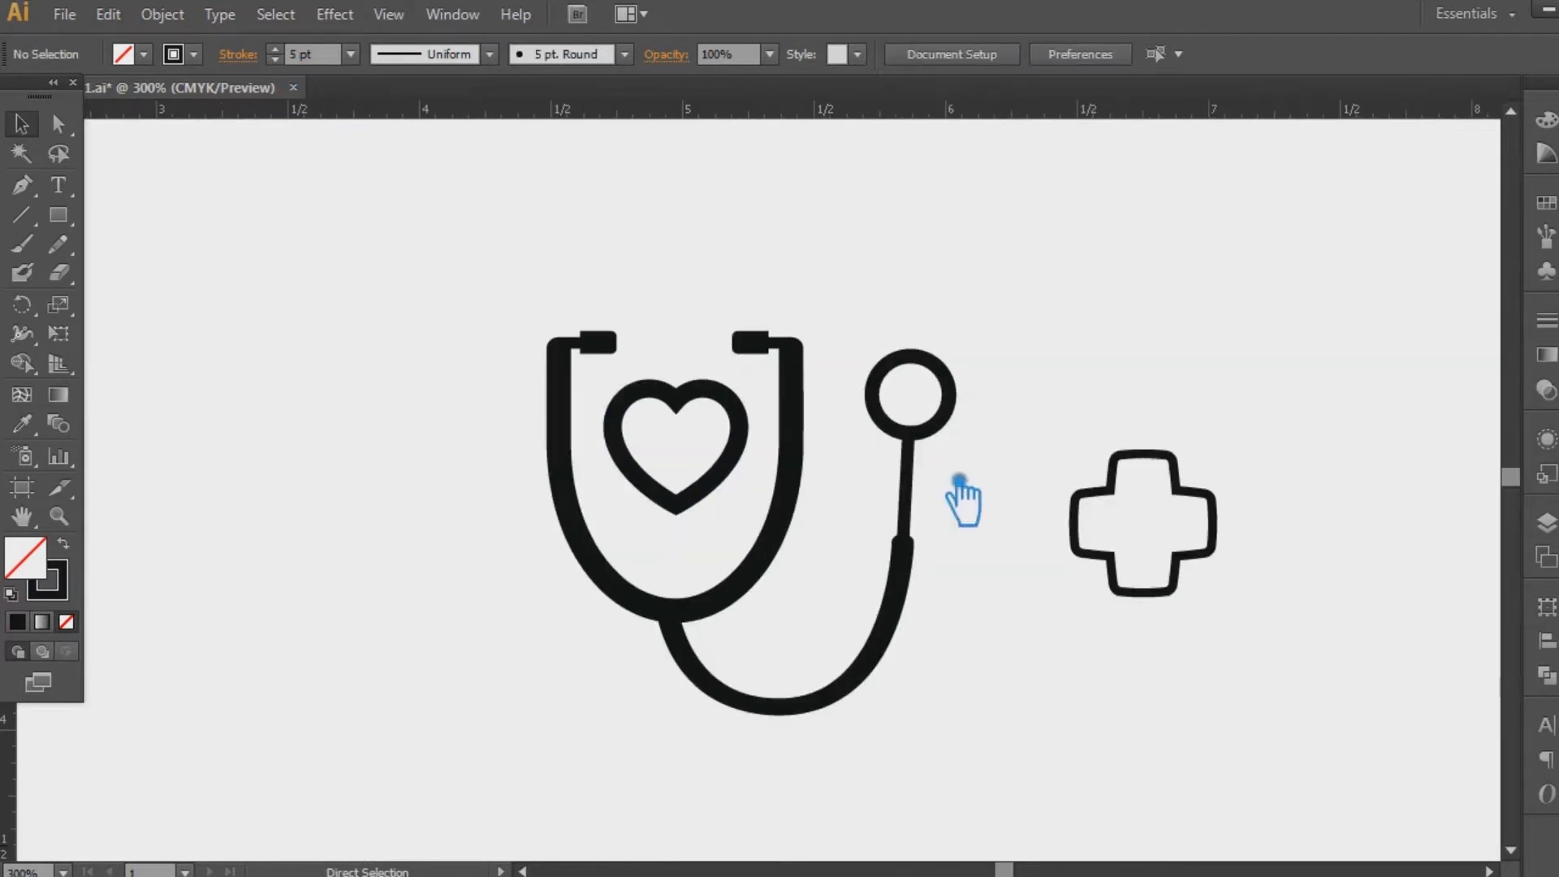
# - Move the cross outline into the heart and scale it down to about 0.17 in wide and high
pyautogui.click(1147, 561)
pyautogui.moveTo(1217, 449); pyautogui.dragTo(722, 488)
pyautogui.click(1235, 420)
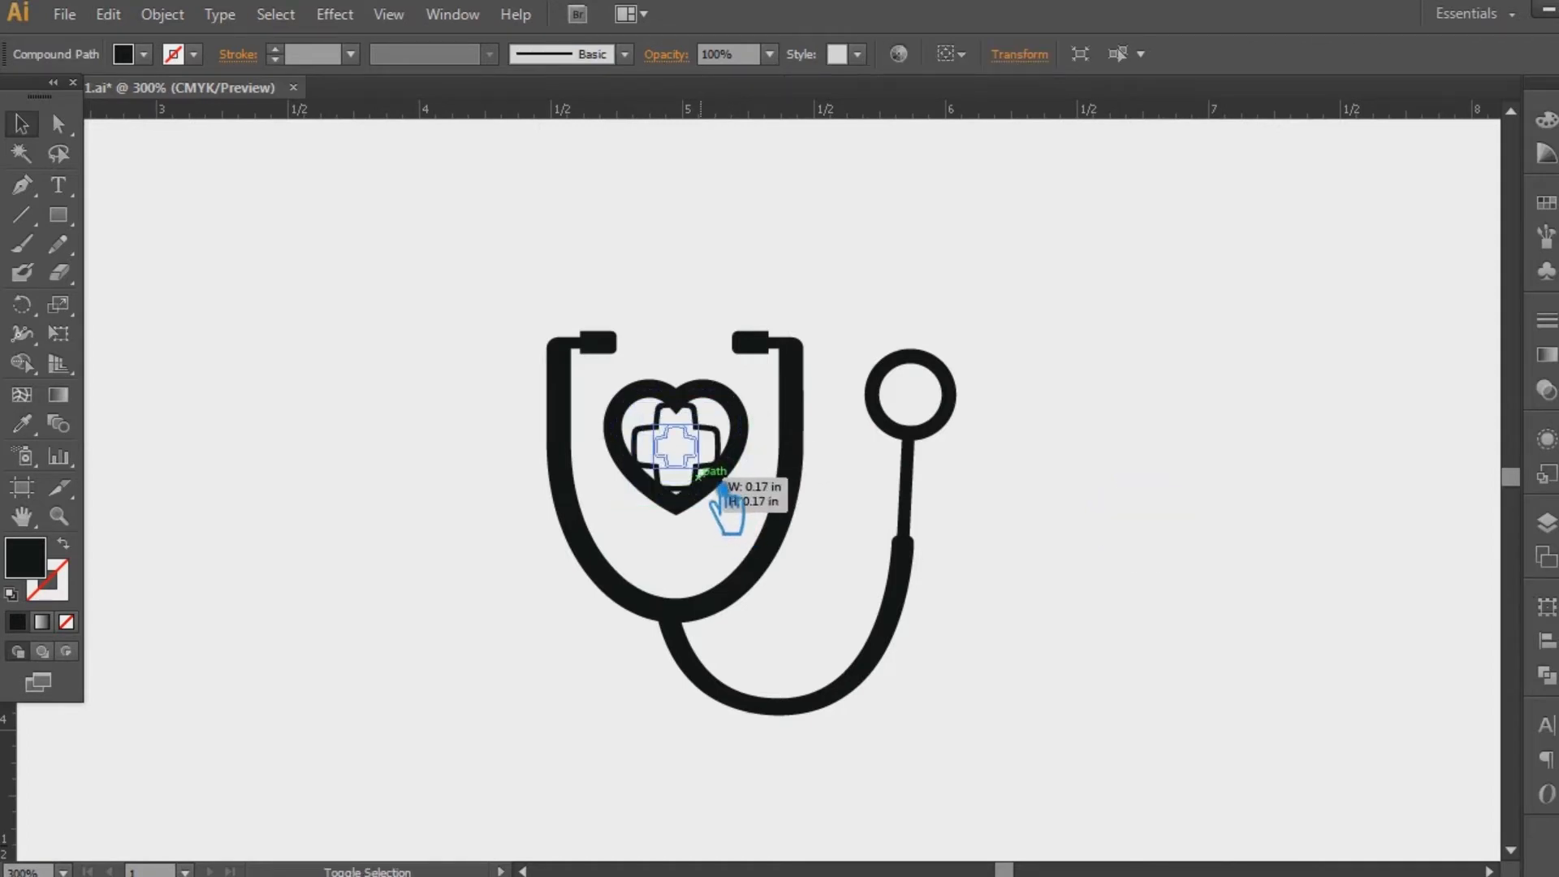
pyautogui.click(1150, 443)
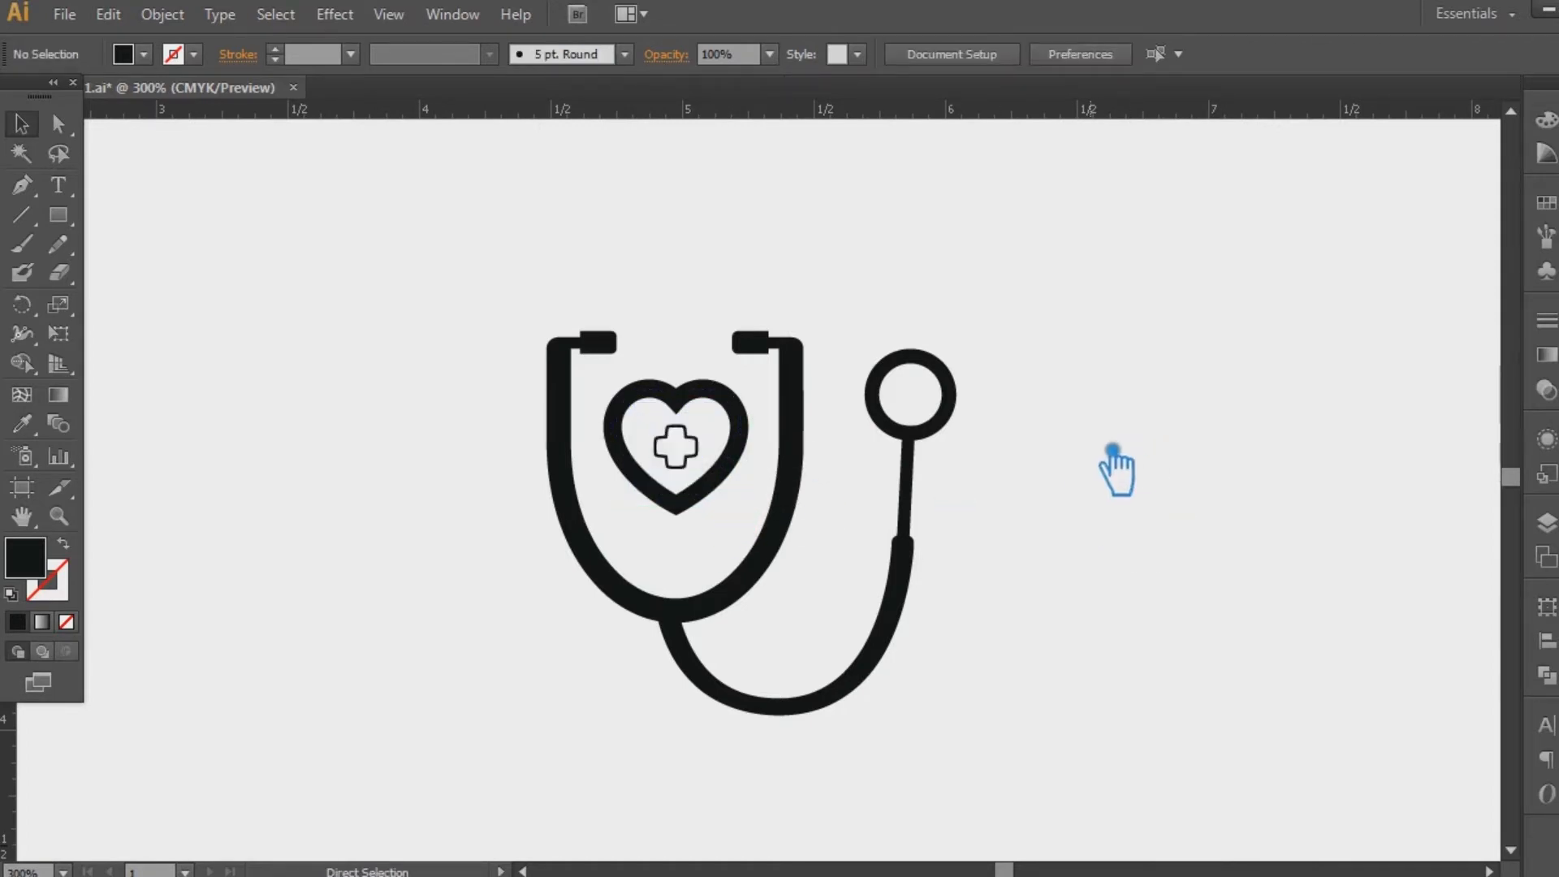
# - Try a dark 2 pt stroke on the cross outline, and remove the stroke again
pyautogui.hotkey('ctrl', '+')
pyautogui.hotkey('ctrl', '+')
pyautogui.hotkey('ctrl', '+')
pyautogui.click(605, 349)
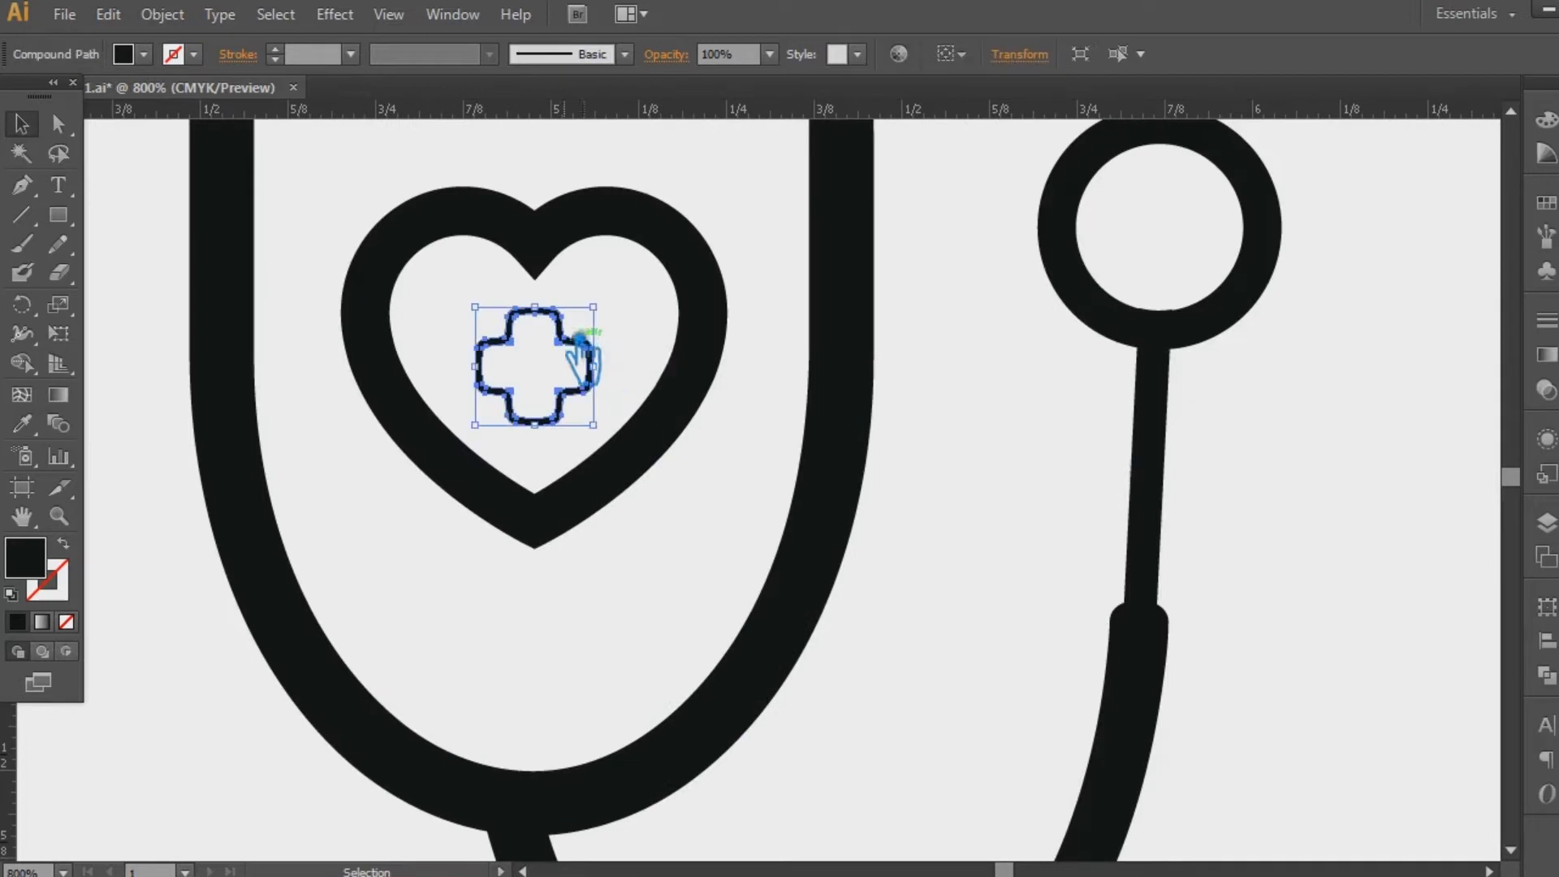
pyautogui.click(55, 582)
pyautogui.click(18, 623)
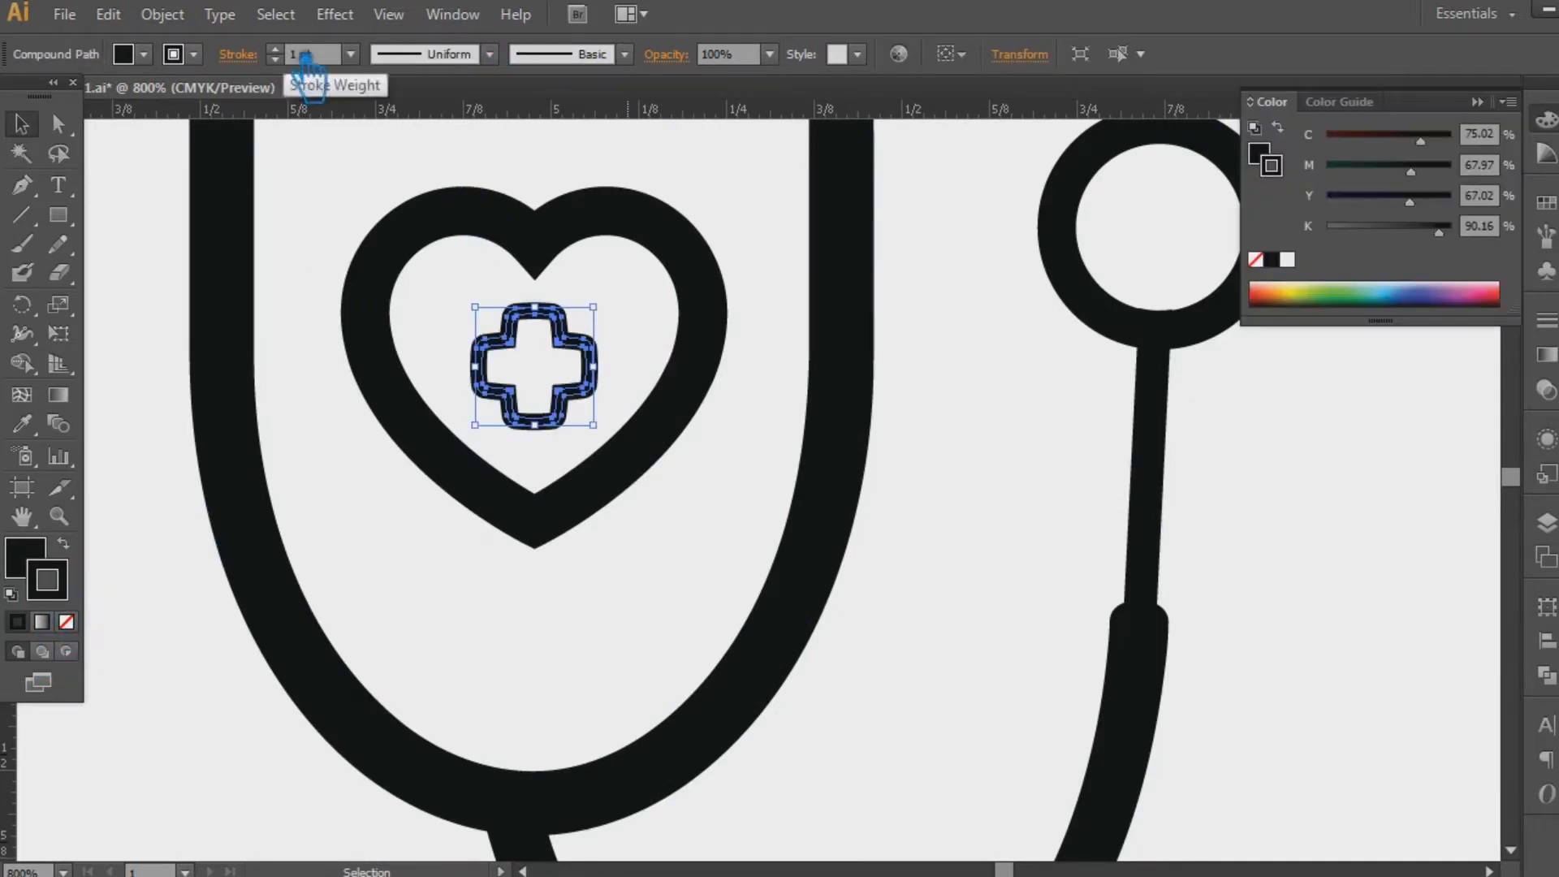
pyautogui.click(276, 49)
pyautogui.click(743, 500)
pyautogui.click(592, 366)
pyautogui.click(661, 515)
pyautogui.click(600, 360)
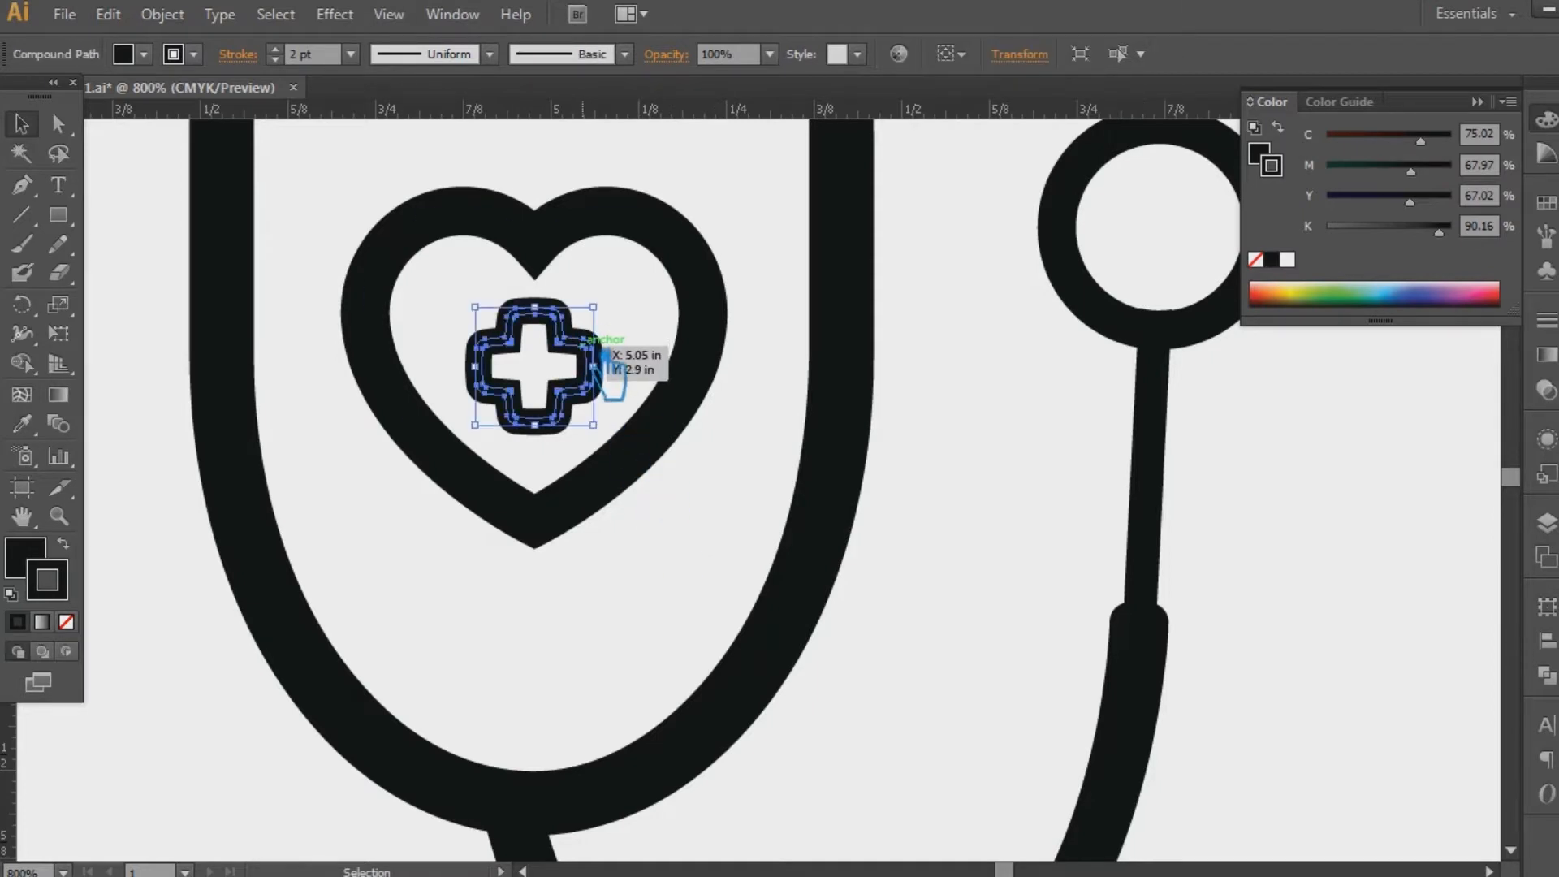
pyautogui.click(65, 622)
pyautogui.click(33, 552)
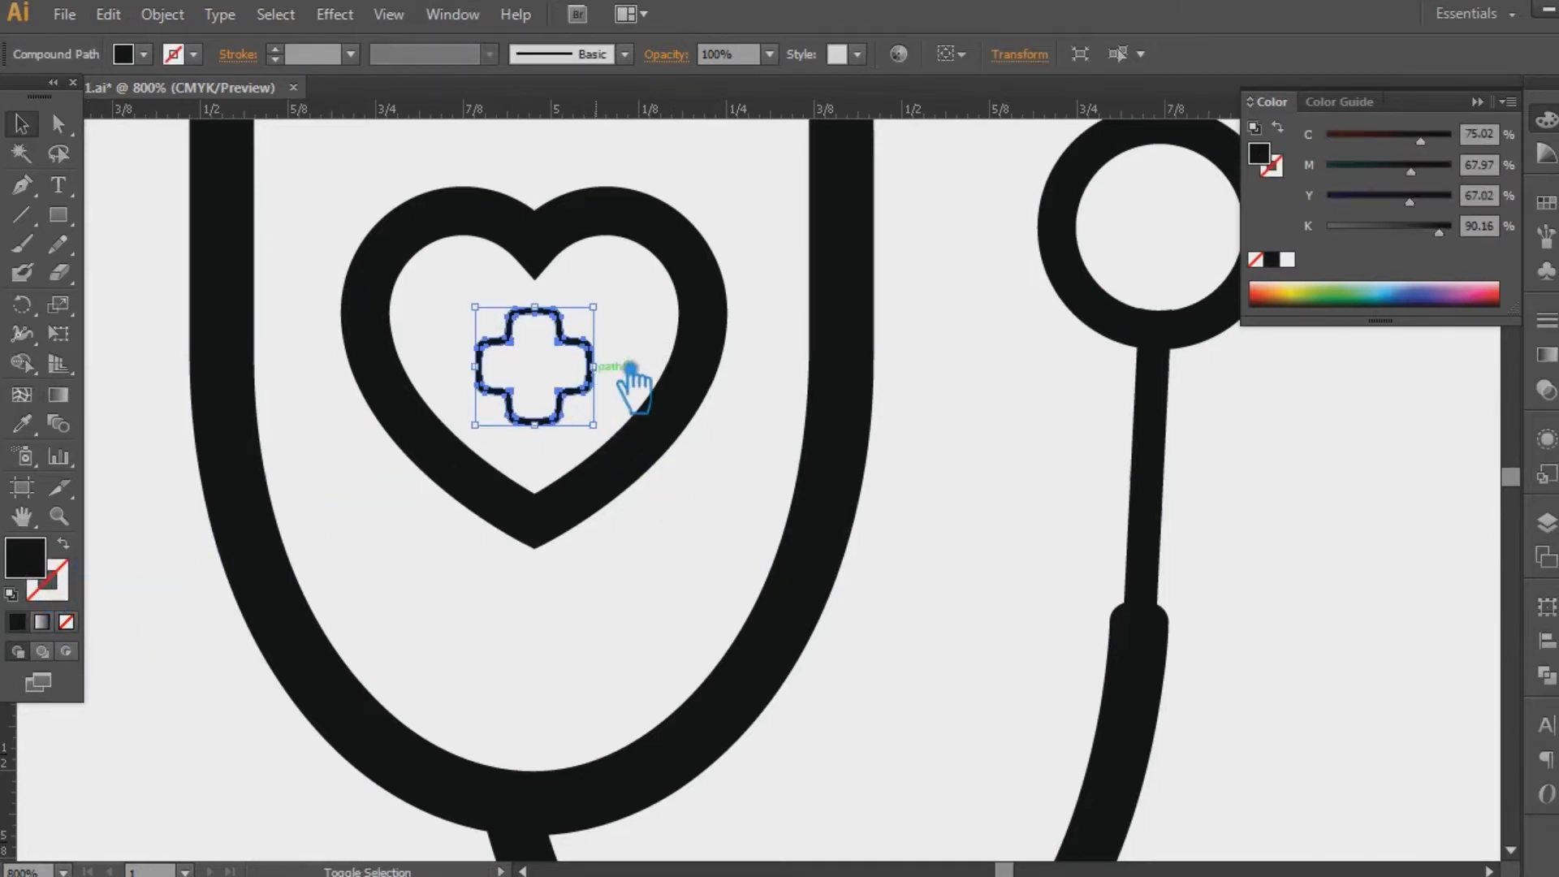
pyautogui.moveTo(594, 307); pyautogui.dragTo(532, 334)
pyautogui.click(634, 303)
pyautogui.hotkey('ctrl', 'z')
# - Duplicate the cross outline in place and scale the copy slightly outward around the original
pyautogui.hotkey('ctrl', '+')
pyautogui.hotkey('ctrl', '+')
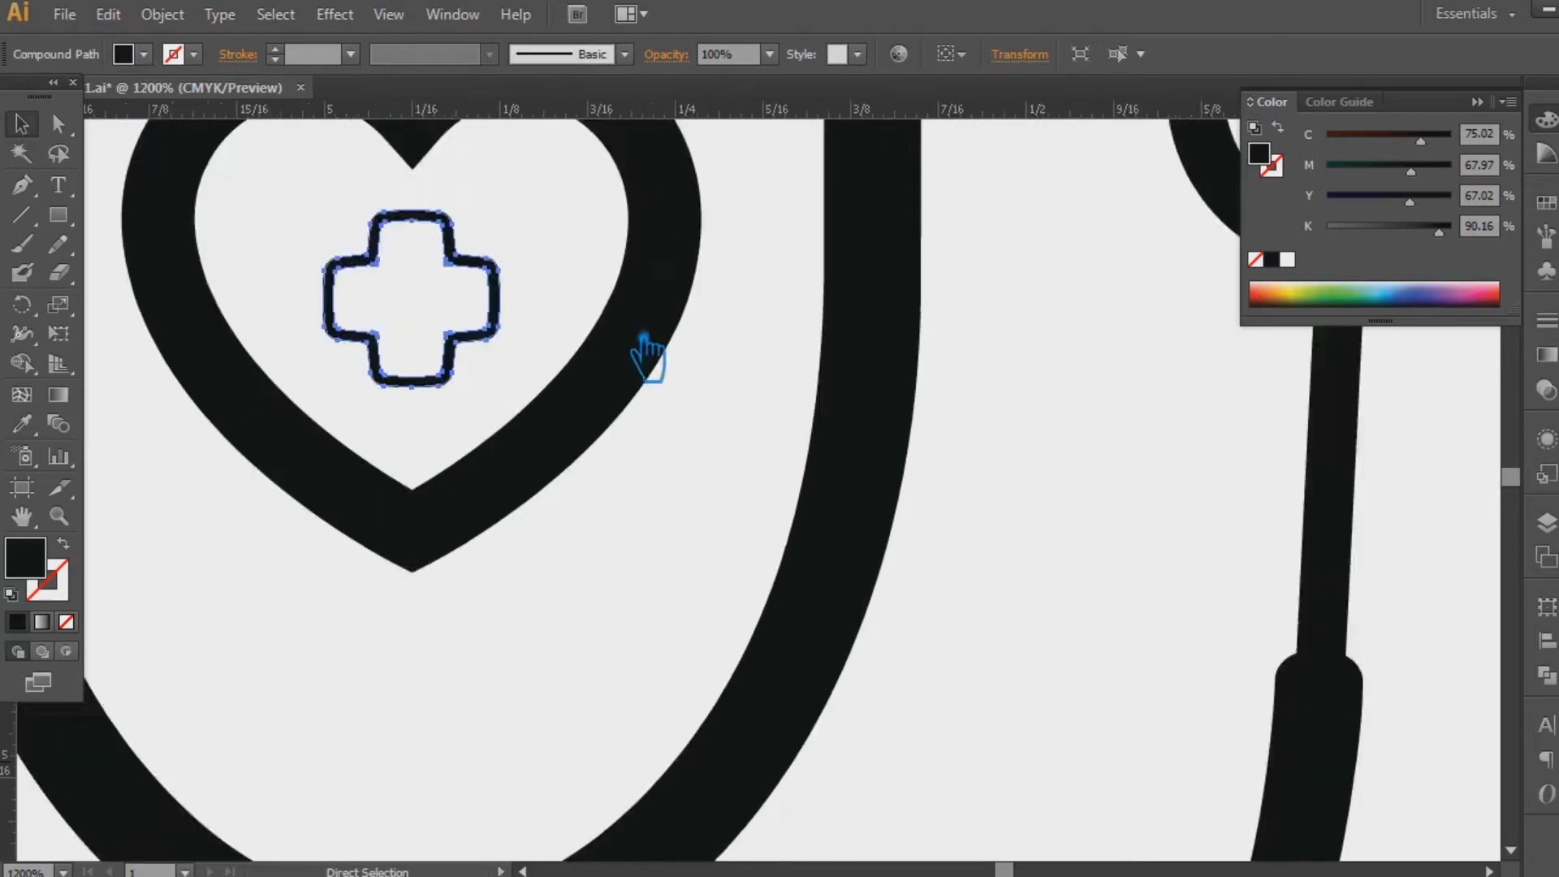
pyautogui.moveTo(696, 417); pyautogui.dragTo(974, 683)
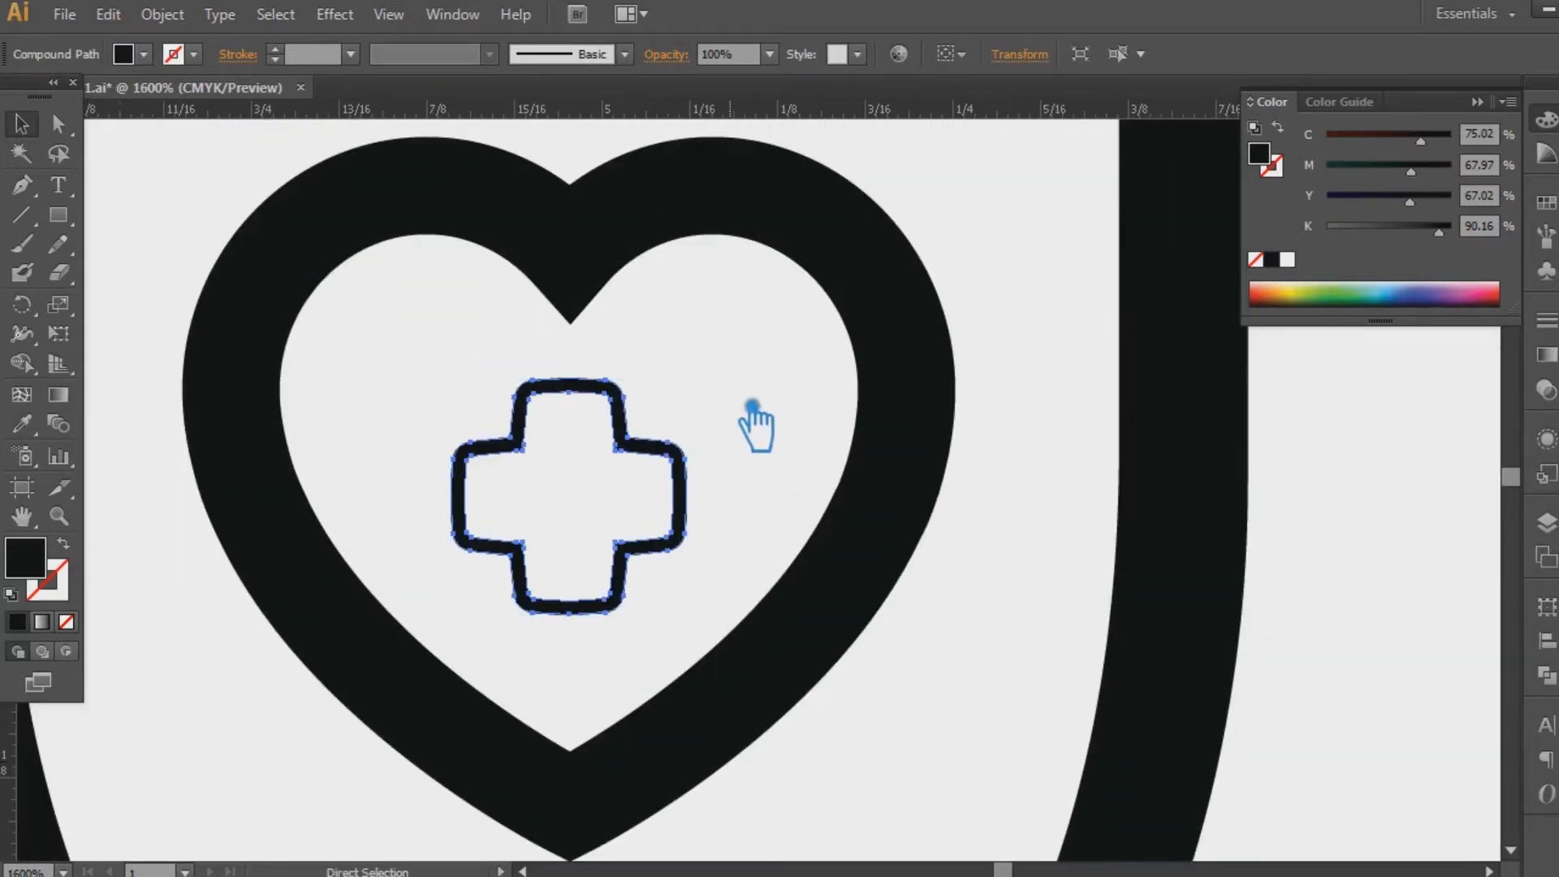
pyautogui.moveTo(720, 373); pyautogui.dragTo(726, 382)
pyautogui.click(799, 367)
# - Unite the two overlapping cross outlines into one thicker cross with Pathfinder
pyautogui.click(623, 413)
pyautogui.click(1548, 676)
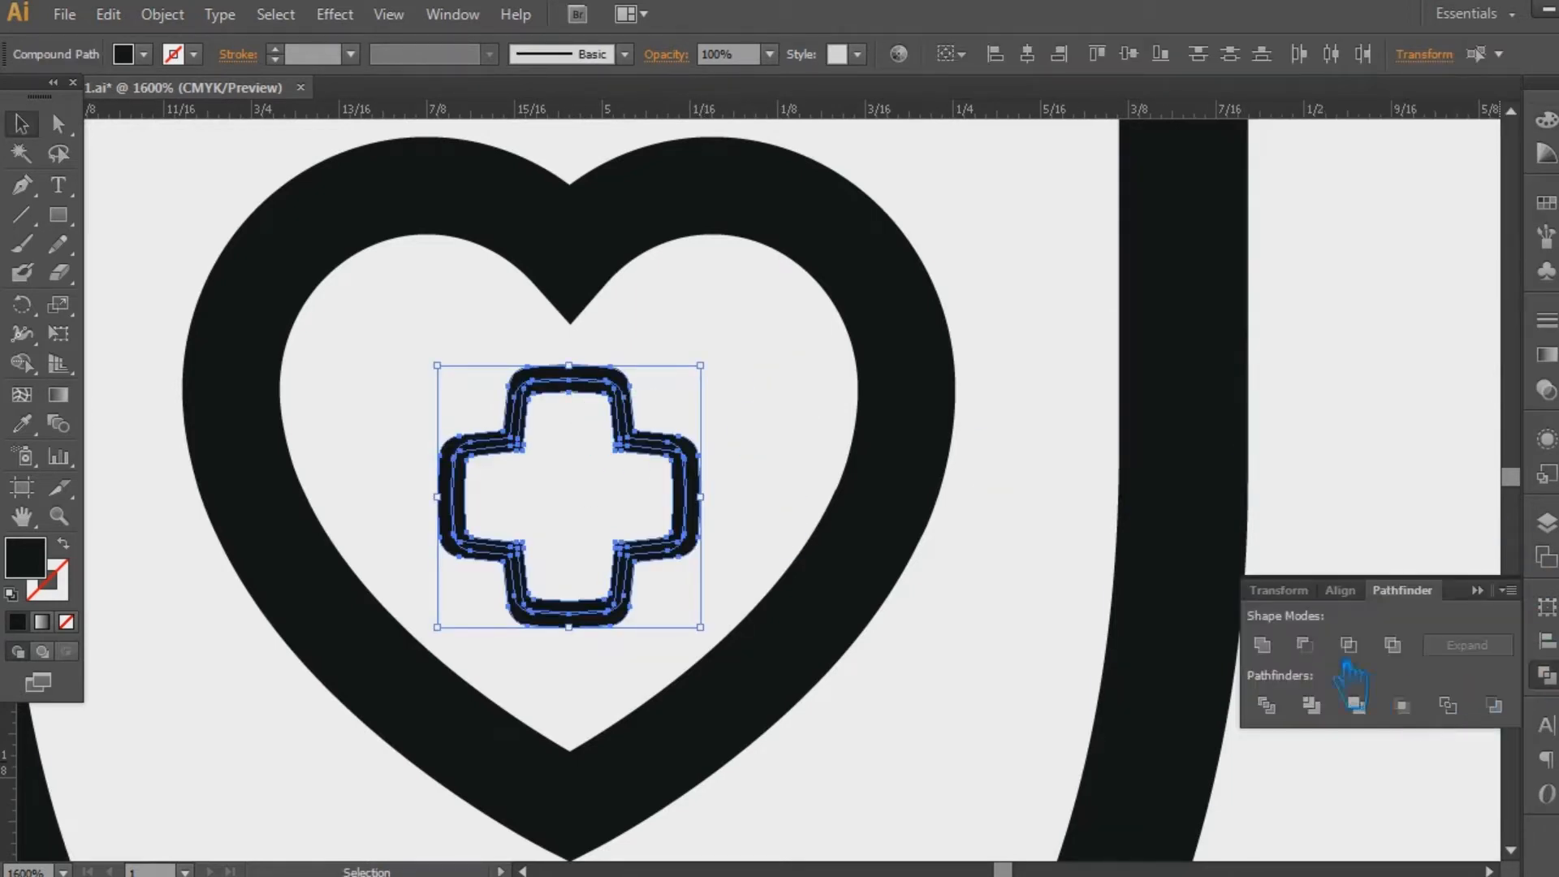
pyautogui.click(1268, 649)
pyautogui.click(1477, 591)
pyautogui.click(1435, 537)
# - Align the heart and the cross to each other on their vertical centres
pyautogui.moveTo(808, 649); pyautogui.dragTo(459, 345)
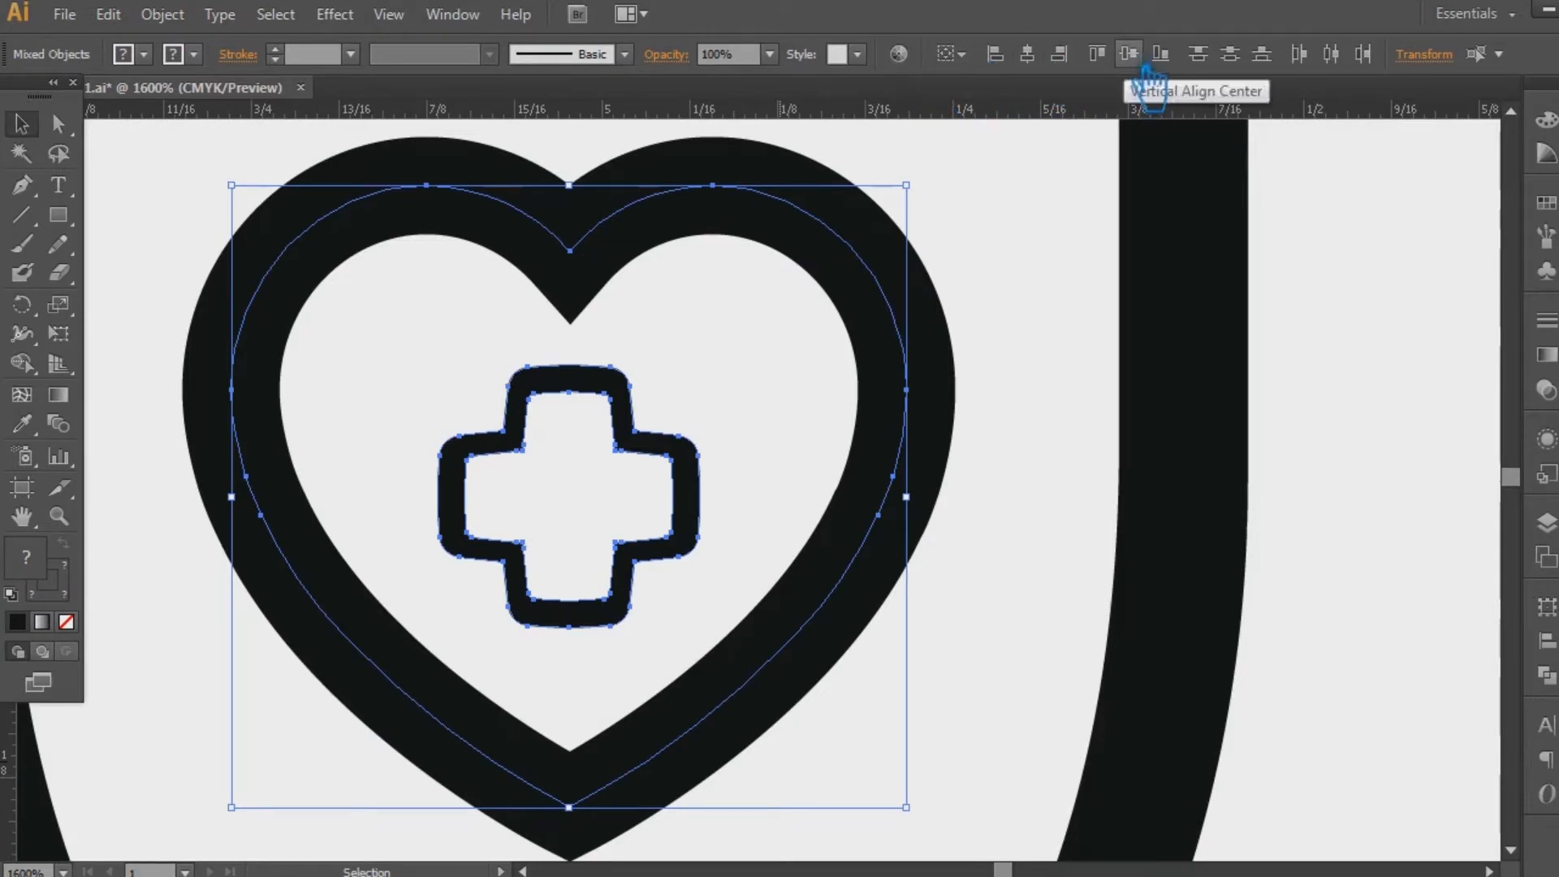
pyautogui.click(1016, 290)
pyautogui.click(686, 487)
# - Set the heart outline's stroke weight to 4 pt
pyautogui.click(856, 256)
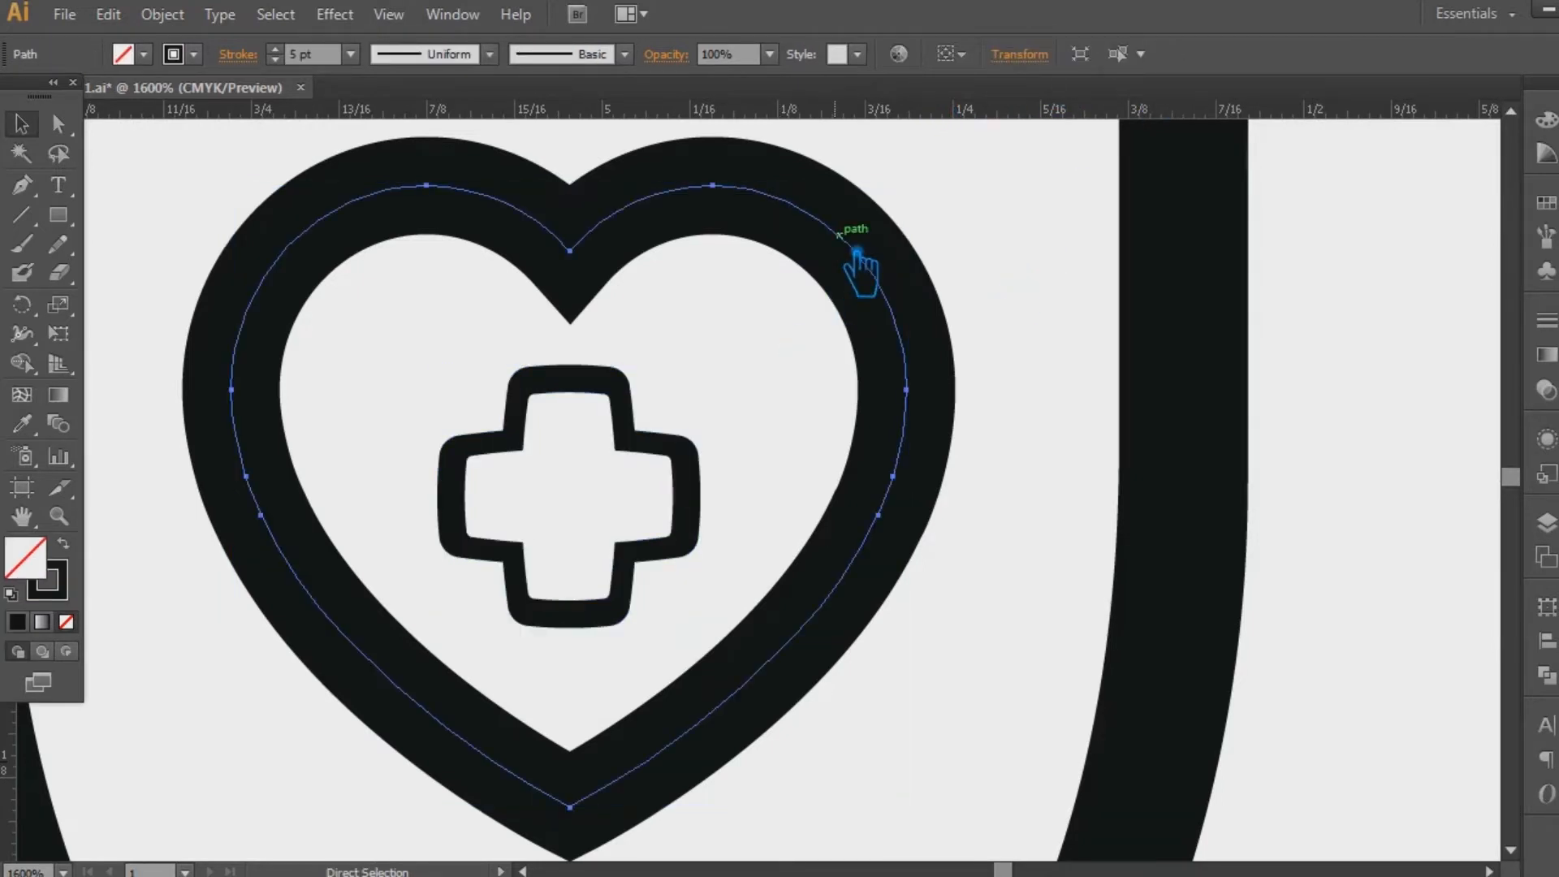
pyautogui.hotkey('ctrl', '-')
pyautogui.hotkey('ctrl', '-')
pyautogui.hotkey('ctrl', '-')
pyautogui.hotkey('ctrl', '-')
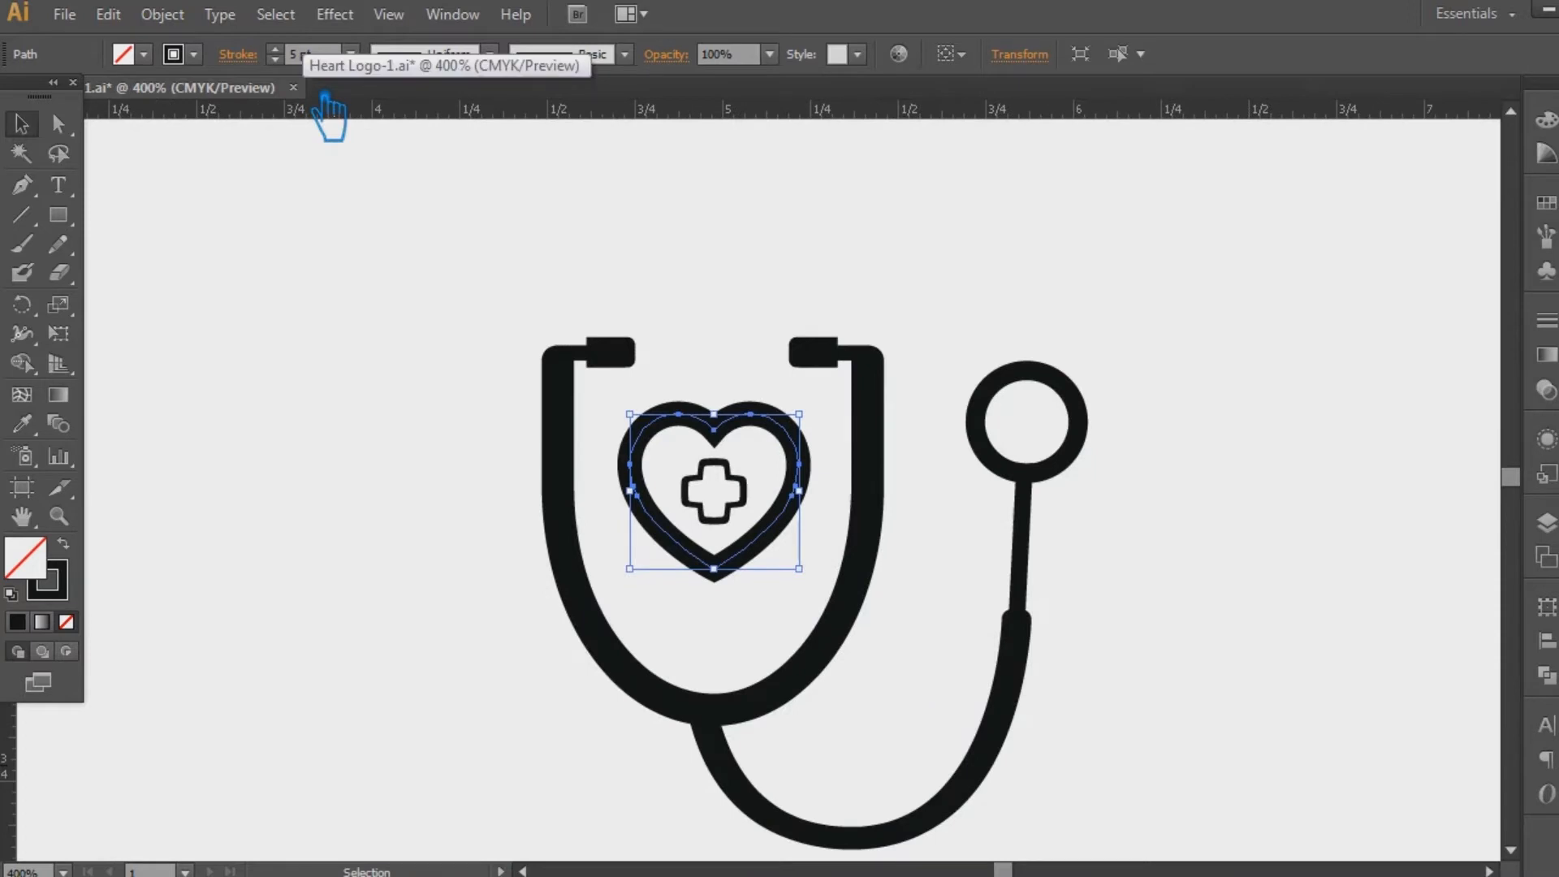
pyautogui.click(323, 233)
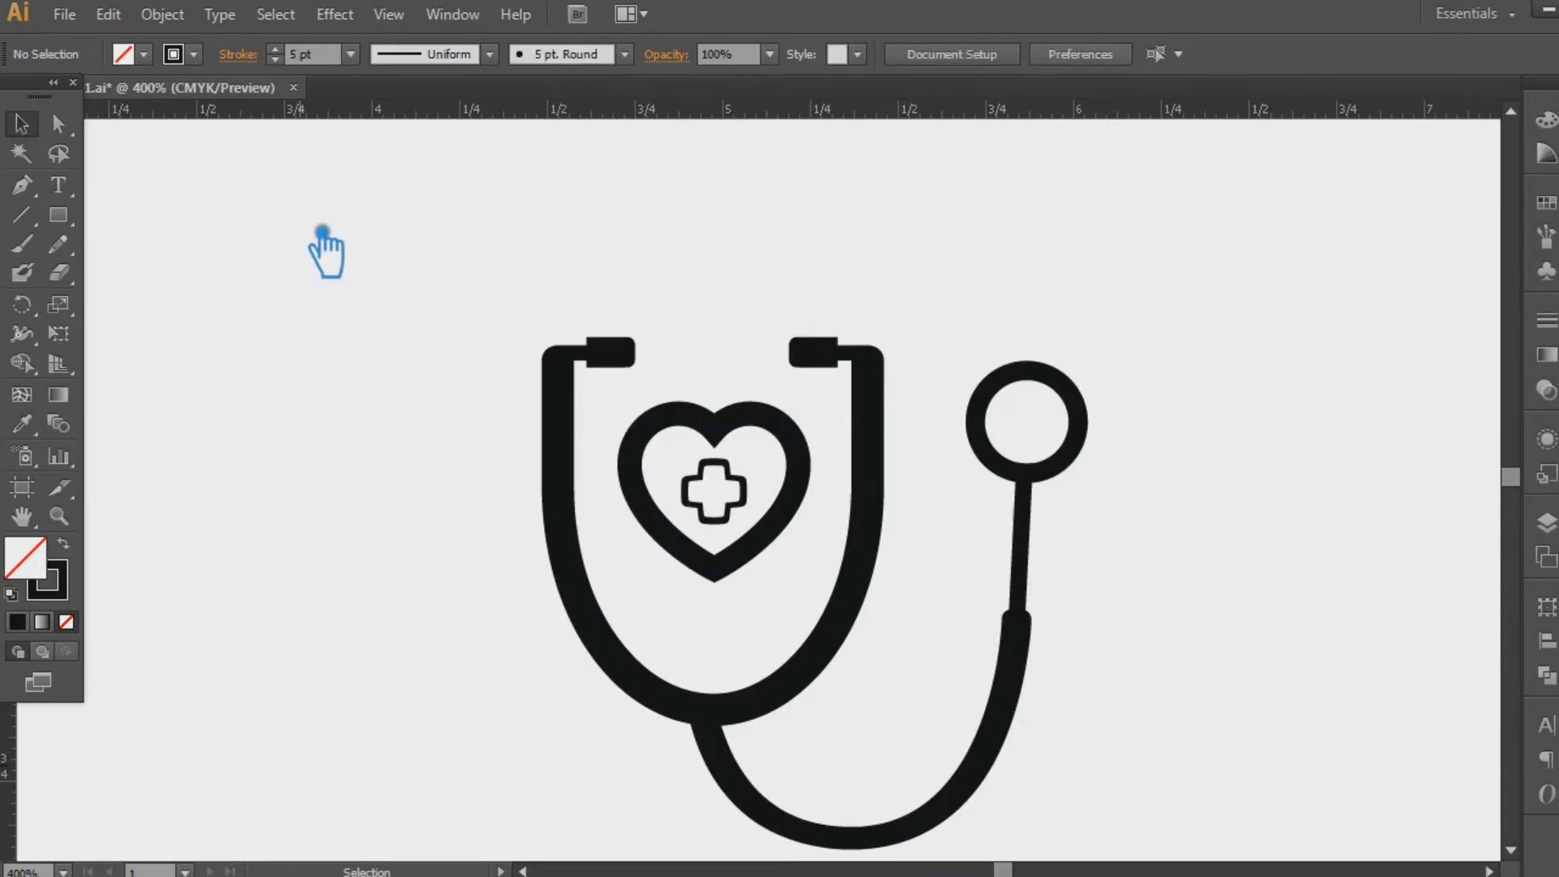
pyautogui.click(731, 579)
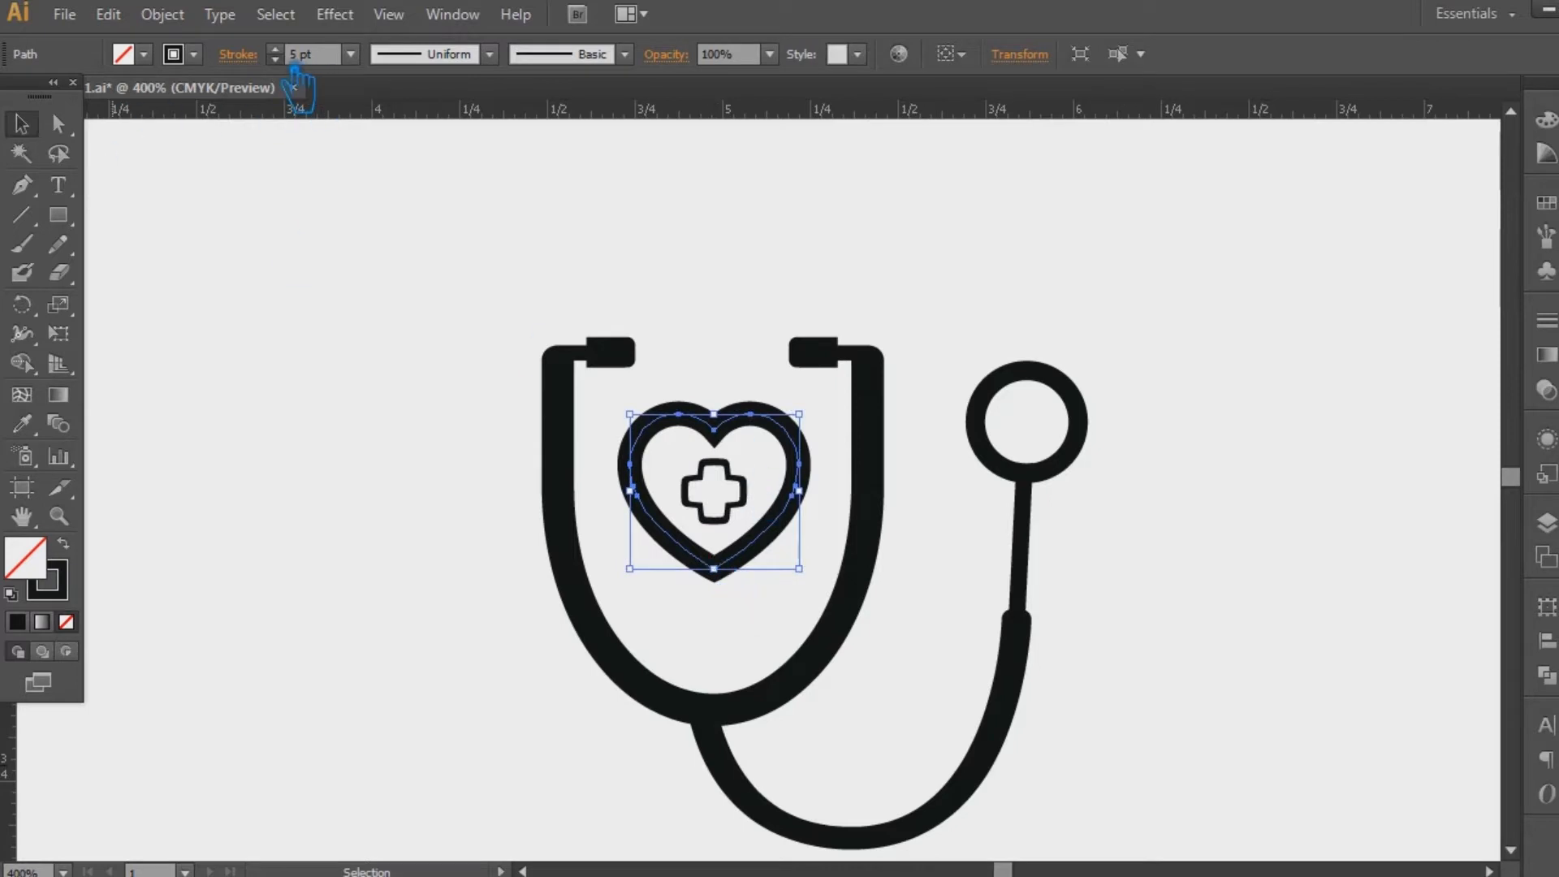
pyautogui.click(341, 331)
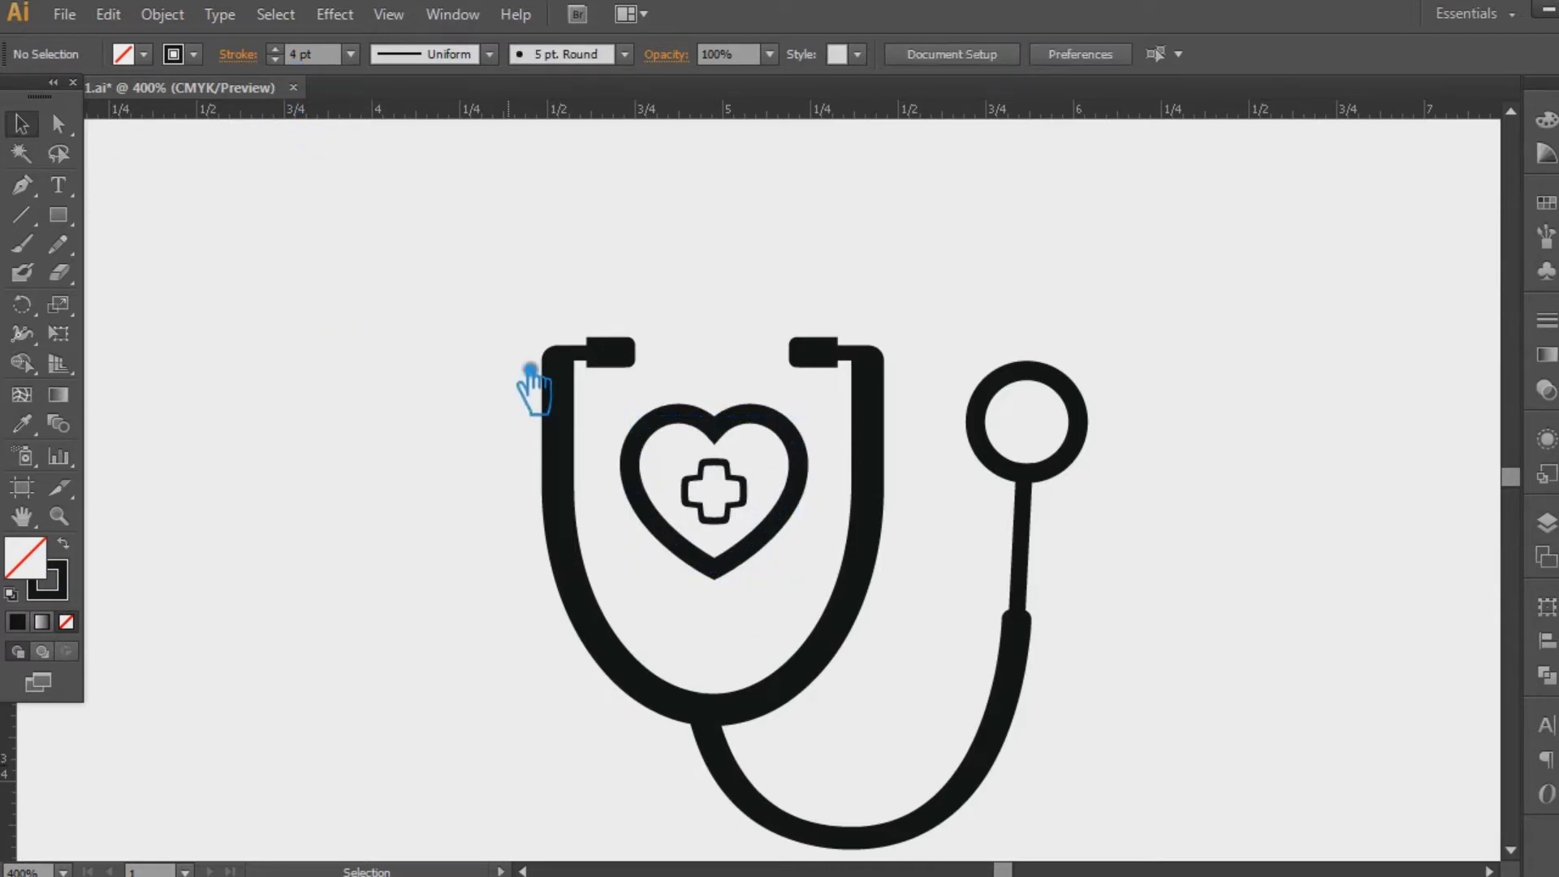
# - Set the heart outline's stroke weight to 3.5 pt
pyautogui.click(814, 491)
pyautogui.click(298, 455)
pyautogui.click(748, 410)
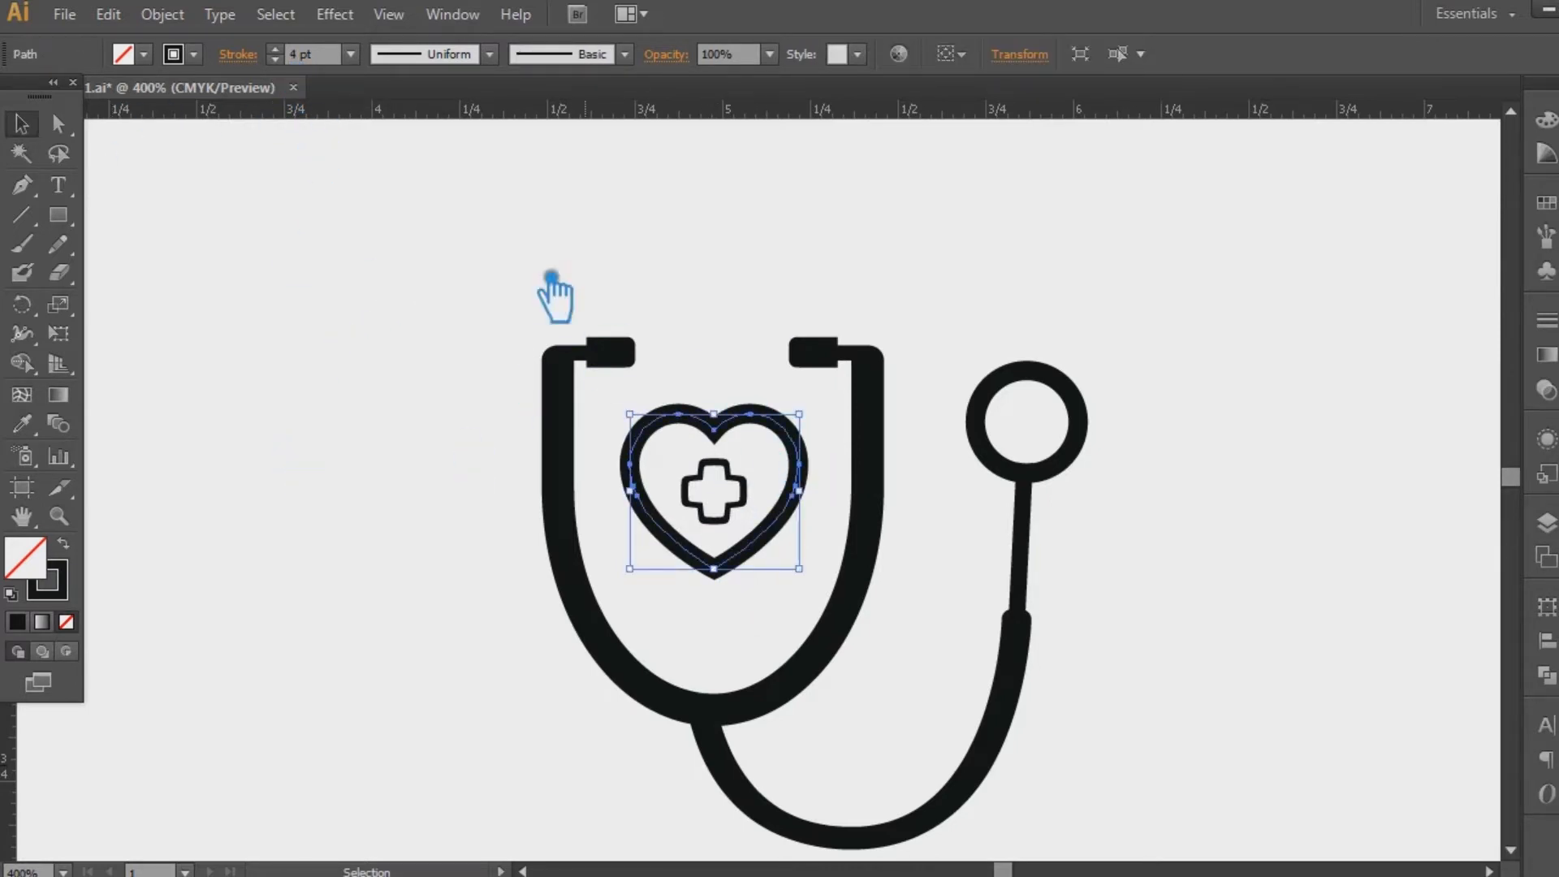
pyautogui.click(277, 60)
pyautogui.click(312, 56)
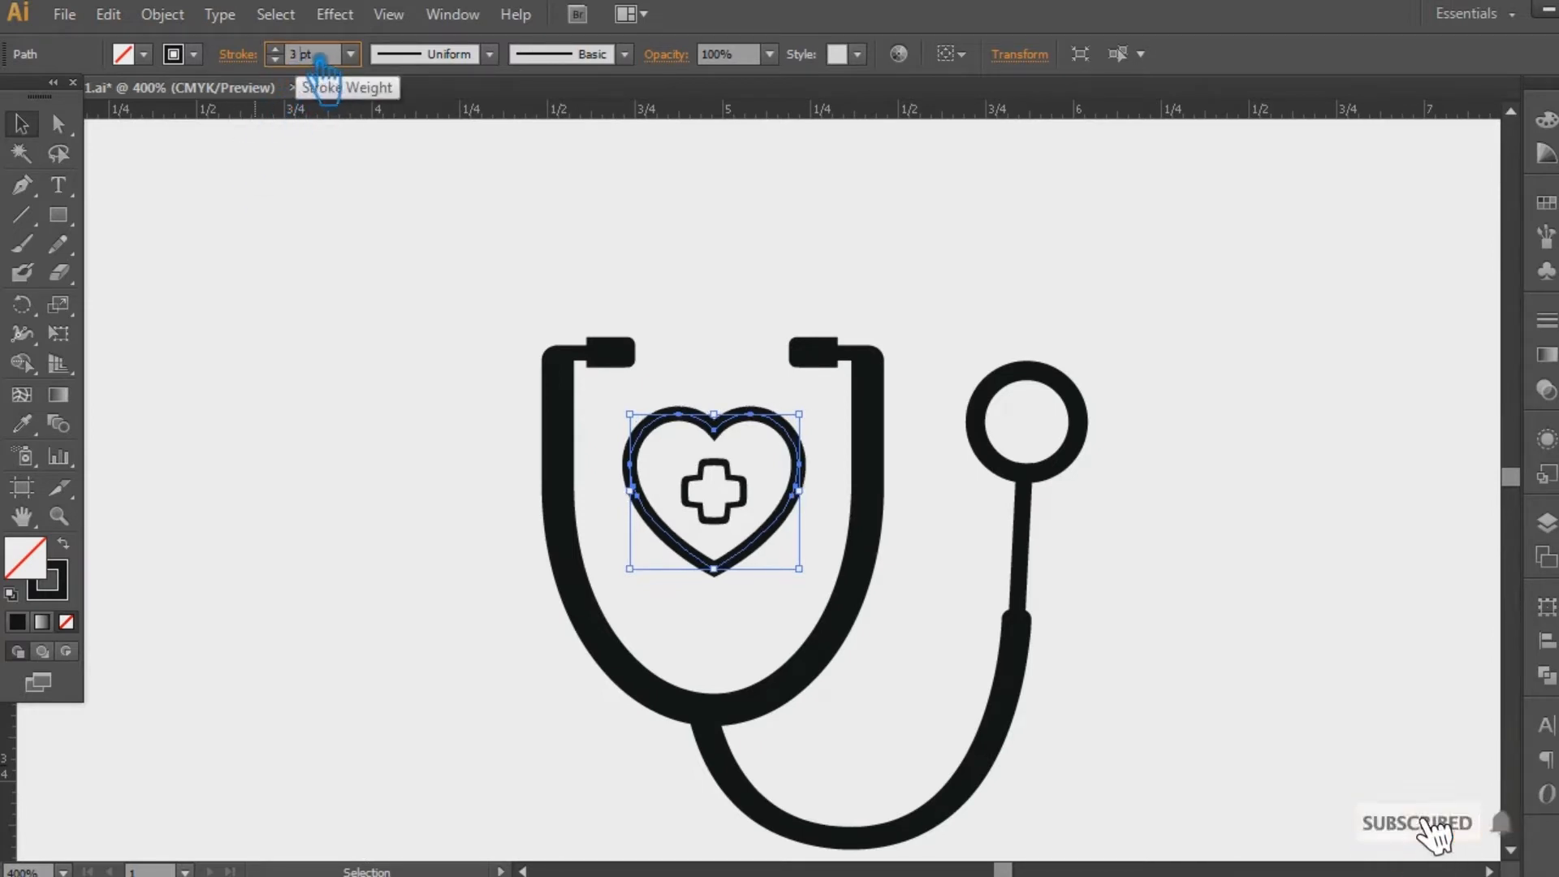
pyautogui.click(223, 202)
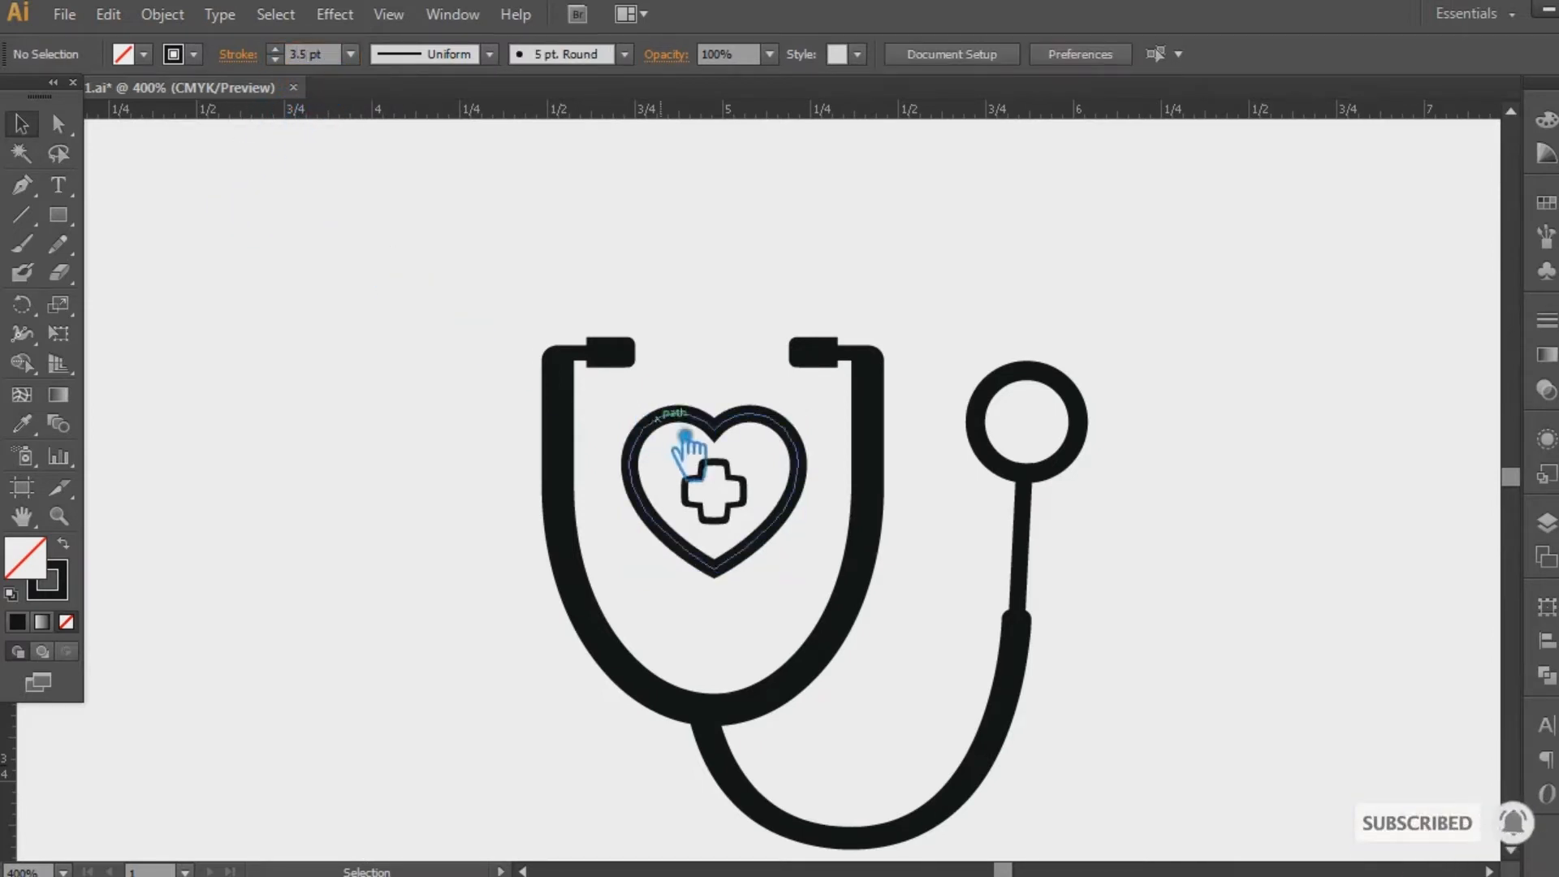
# - Nudge the cross slightly upward inside the heart and save the document
pyautogui.click(740, 491)
pyautogui.click(354, 441)
pyautogui.hotkey('ctrl', 's')
pyautogui.press('s')
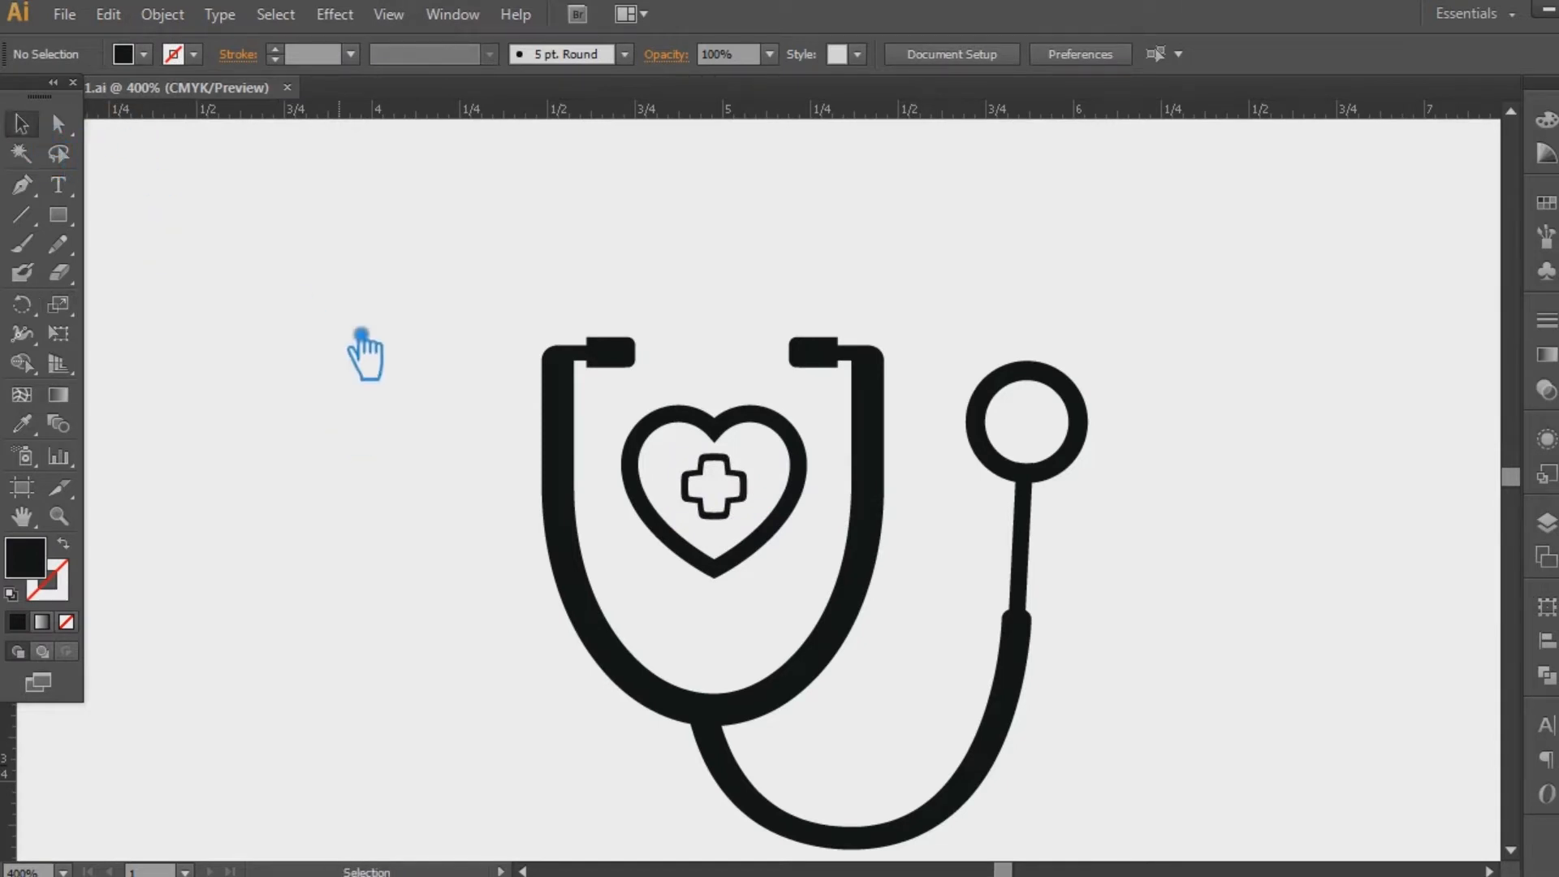
pyautogui.click(741, 486)
pyautogui.click(780, 434)
pyautogui.click(787, 443)
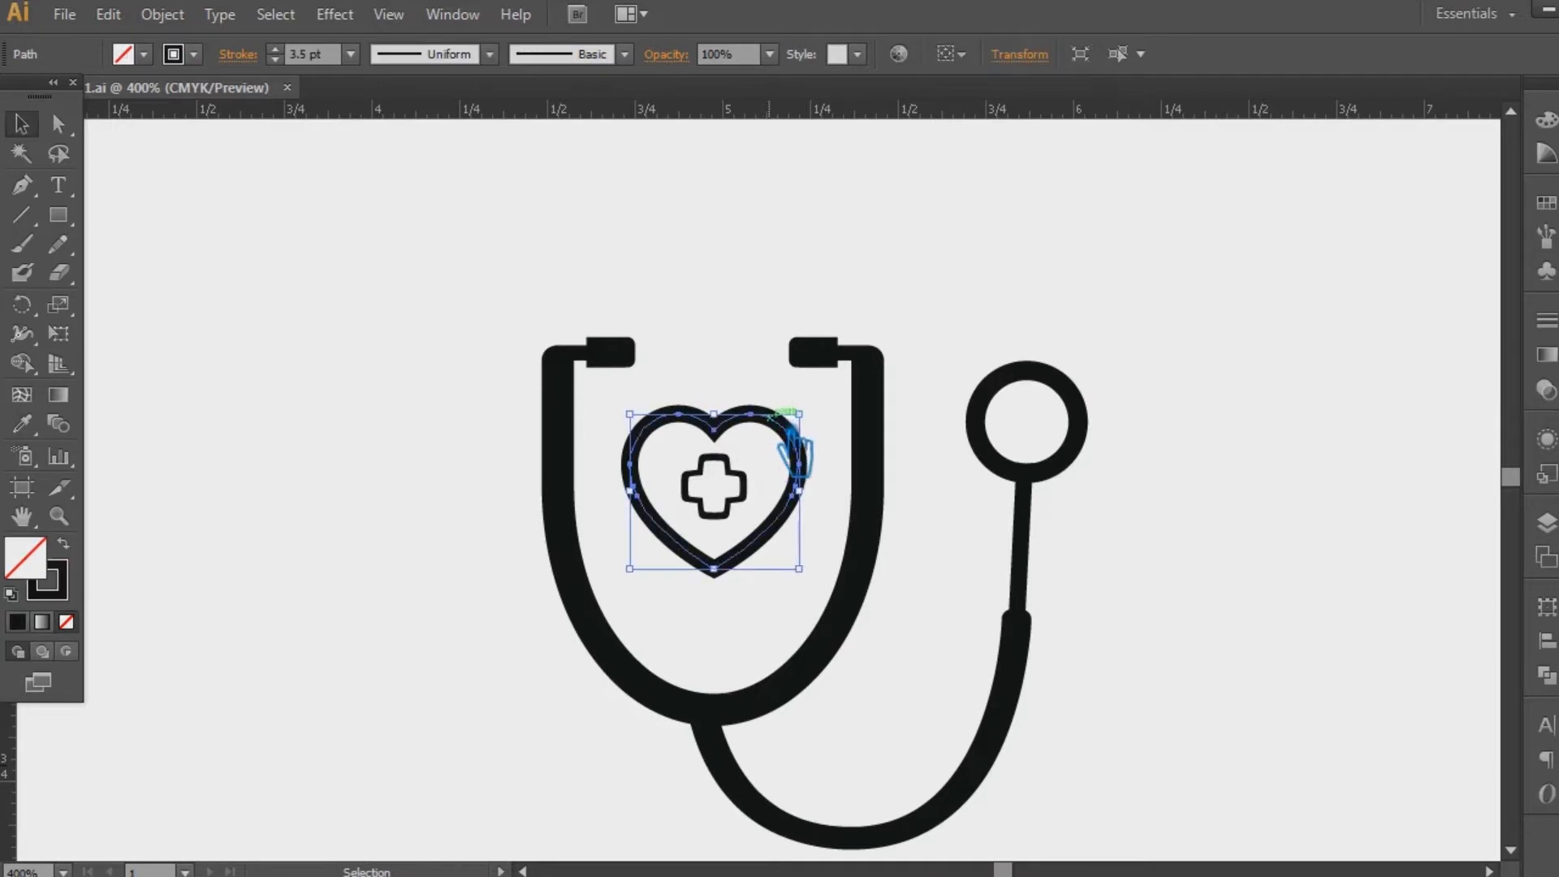
pyautogui.moveTo(796, 436); pyautogui.dragTo(328, 358)
pyautogui.hotkey('ctrl', 'z')
# - Expand the heart's stroke into a filled shape
pyautogui.click(800, 441)
pyautogui.click(166, 14)
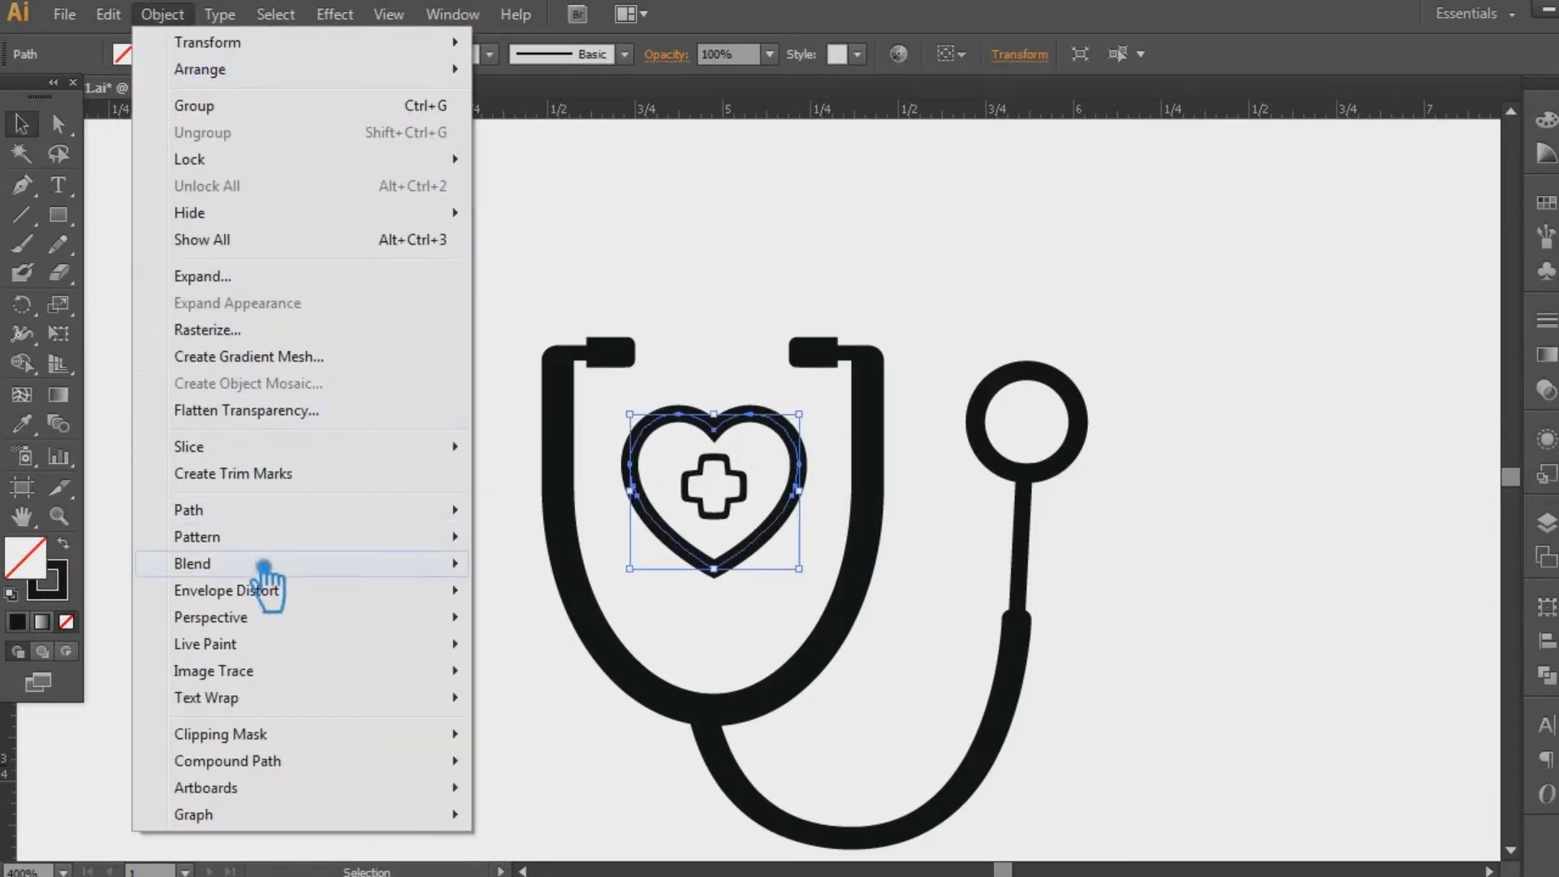
pyautogui.click(261, 272)
pyautogui.click(803, 583)
pyautogui.click(452, 397)
# - Group the stethoscope, heart and cross into one object
pyautogui.moveTo(446, 263); pyautogui.dragTo(1186, 692)
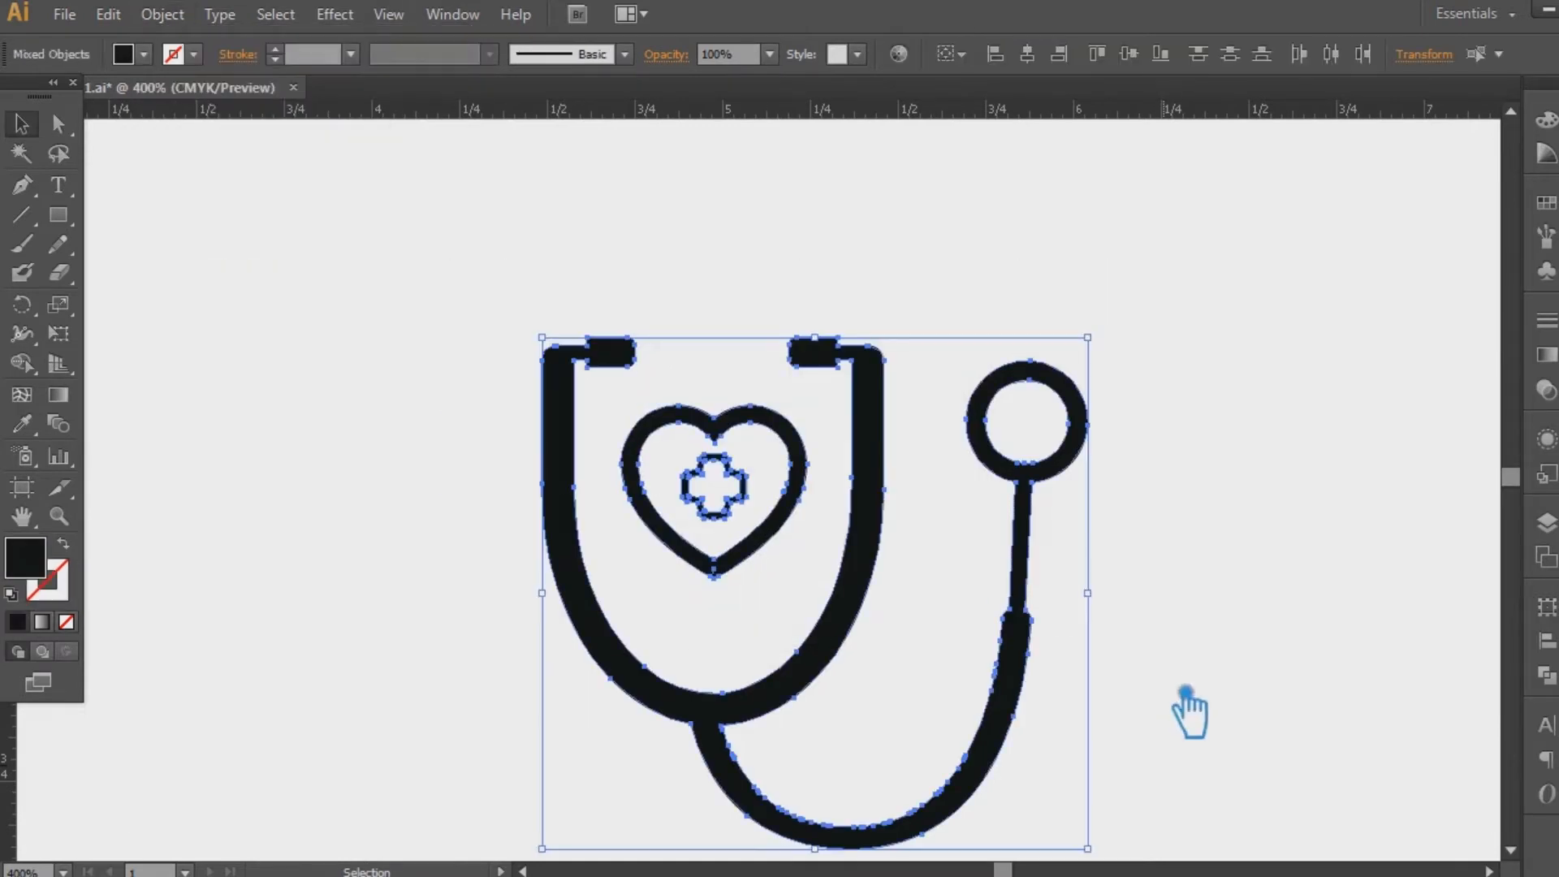
pyautogui.press('a')
pyautogui.click(1123, 605)
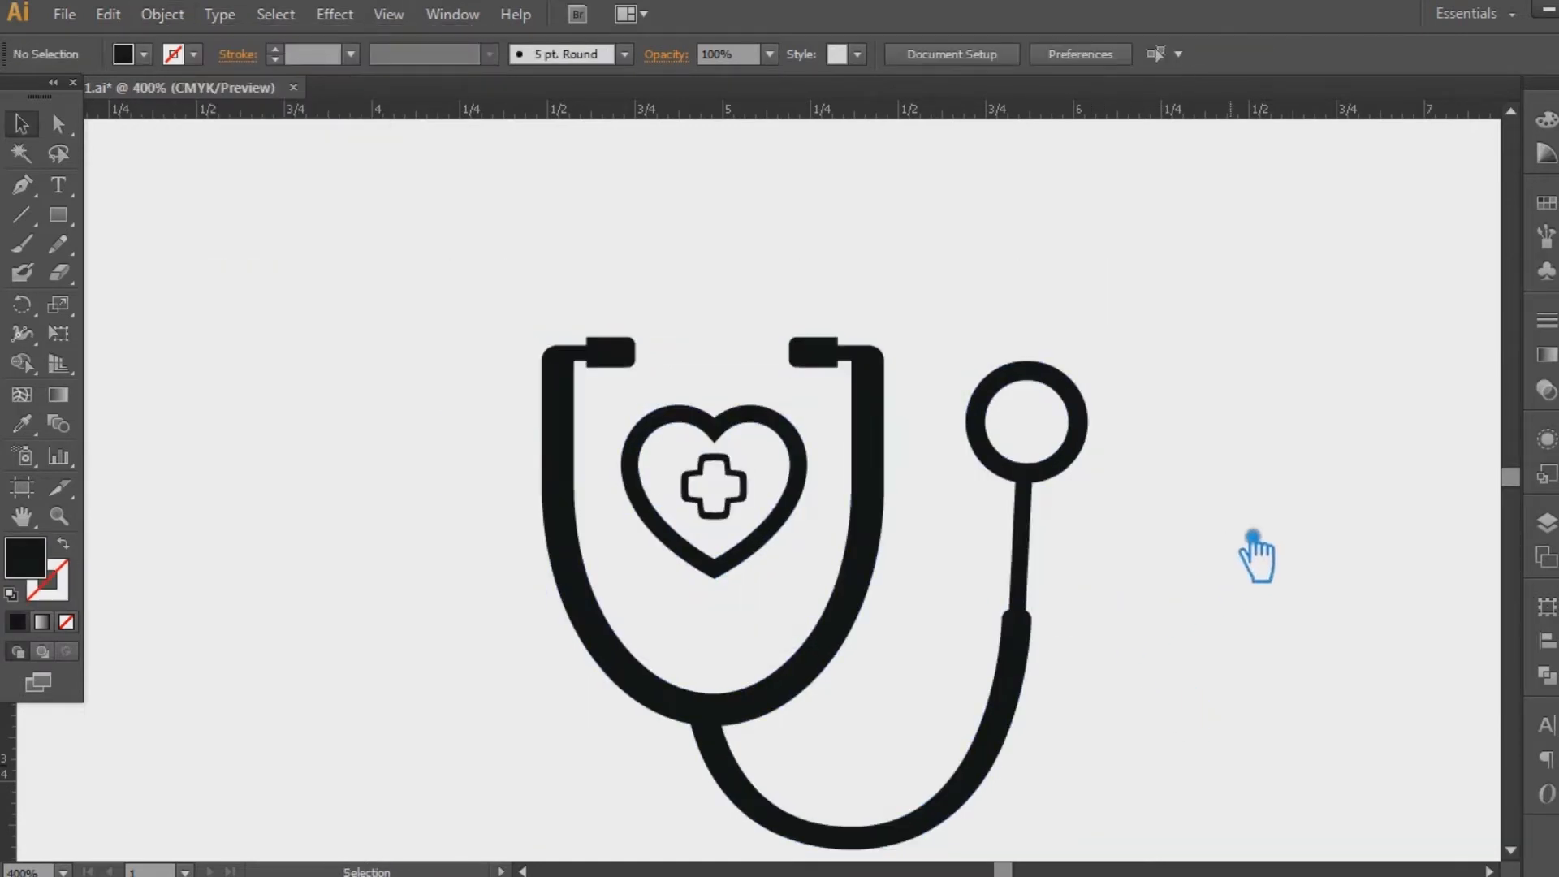
# - Move the grouped artwork about 2 inches to the left and slightly upward
pyautogui.hotkey('ctrl', '-')
pyautogui.hotkey('ctrl', '-')
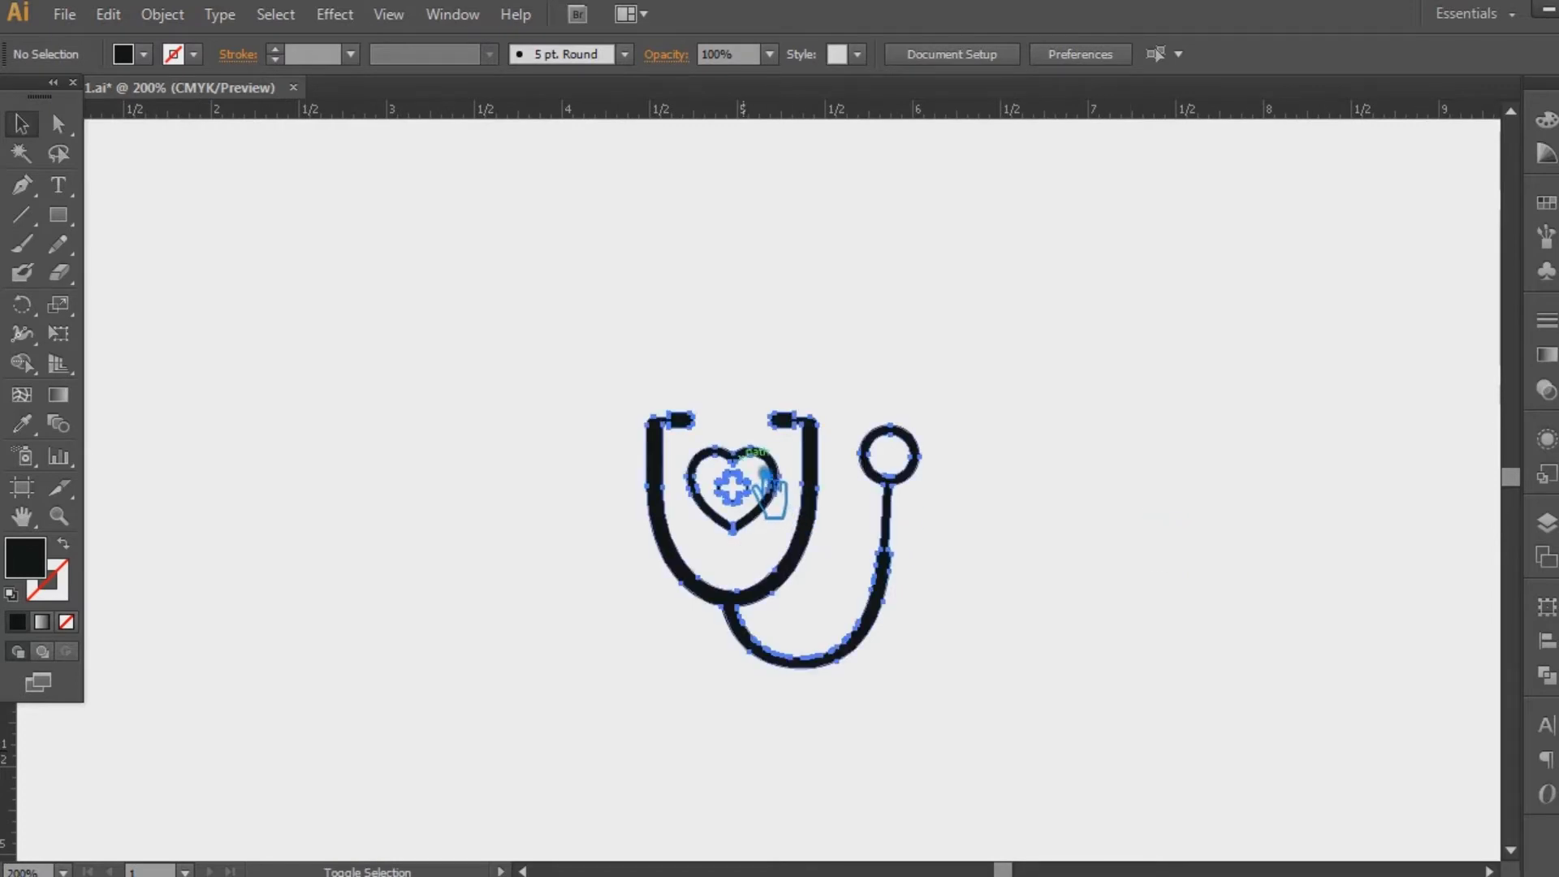
pyautogui.click(797, 498)
pyautogui.moveTo(797, 498); pyautogui.dragTo(466, 427)
pyautogui.click(924, 414)
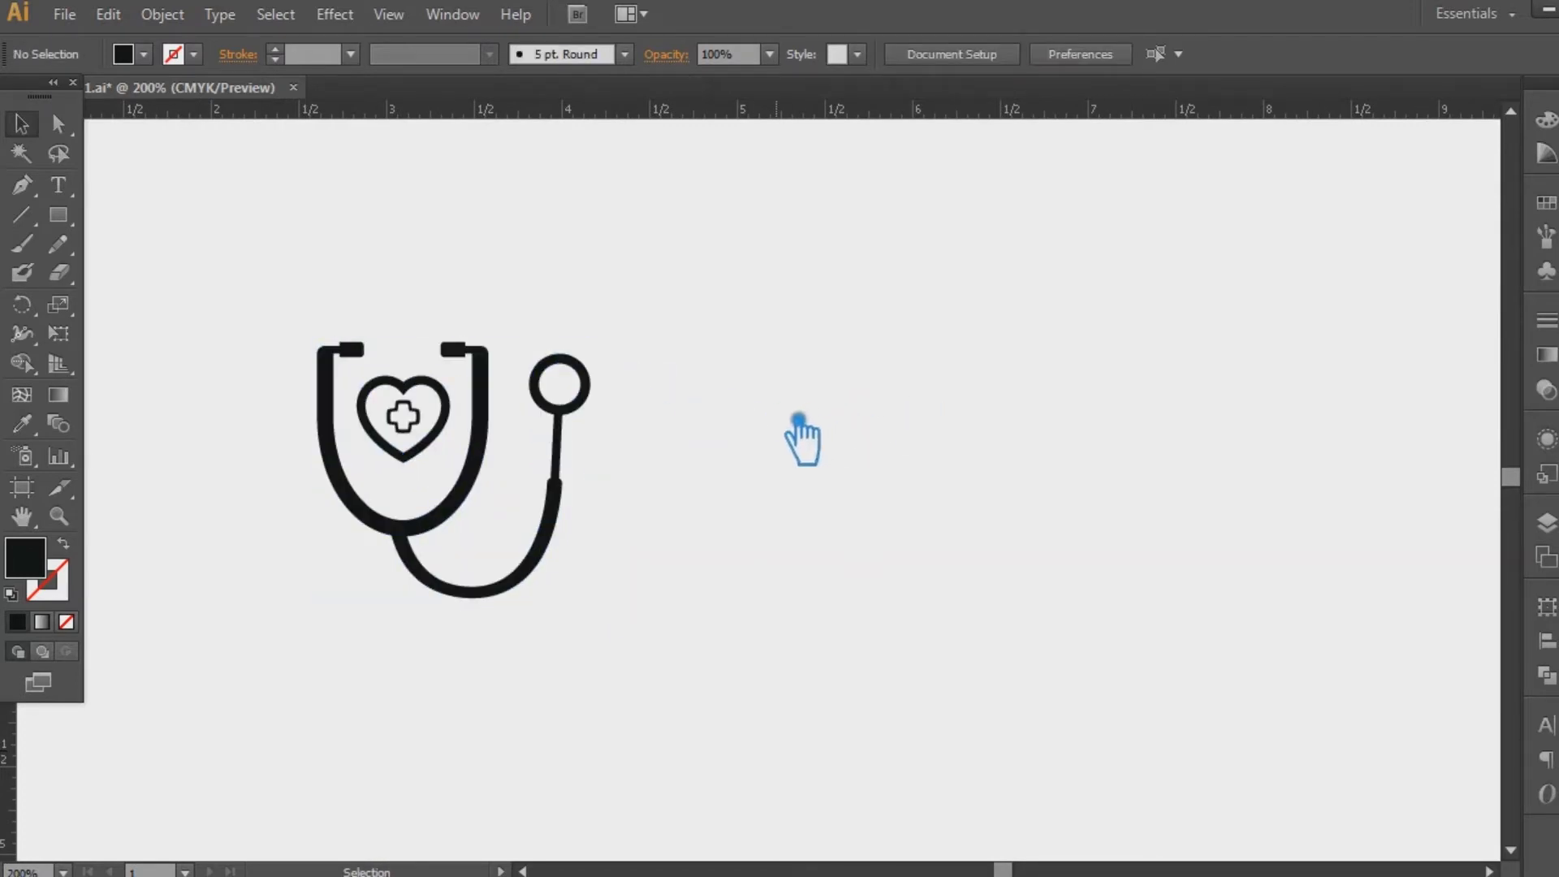
# - Ungroup the stethoscope, heart and cross artwork
pyautogui.rightClick(478, 408)
pyautogui.click(566, 552)
pyautogui.click(757, 510)
# - Group the heart and the cross together, separately from the stethoscope
pyautogui.click(419, 446)
pyautogui.press('a')
pyautogui.click(414, 412)
pyautogui.keyDown('shift'); pyautogui.click(437, 390); pyautogui.keyUp('shift')
pyautogui.click(31, 125)
pyautogui.keyDown('shift'); pyautogui.click(433, 420); pyautogui.keyUp('shift')
pyautogui.click(755, 431)
# - Nudge the heart-and-cross group downward between the stethoscope tubes
pyautogui.click(442, 424)
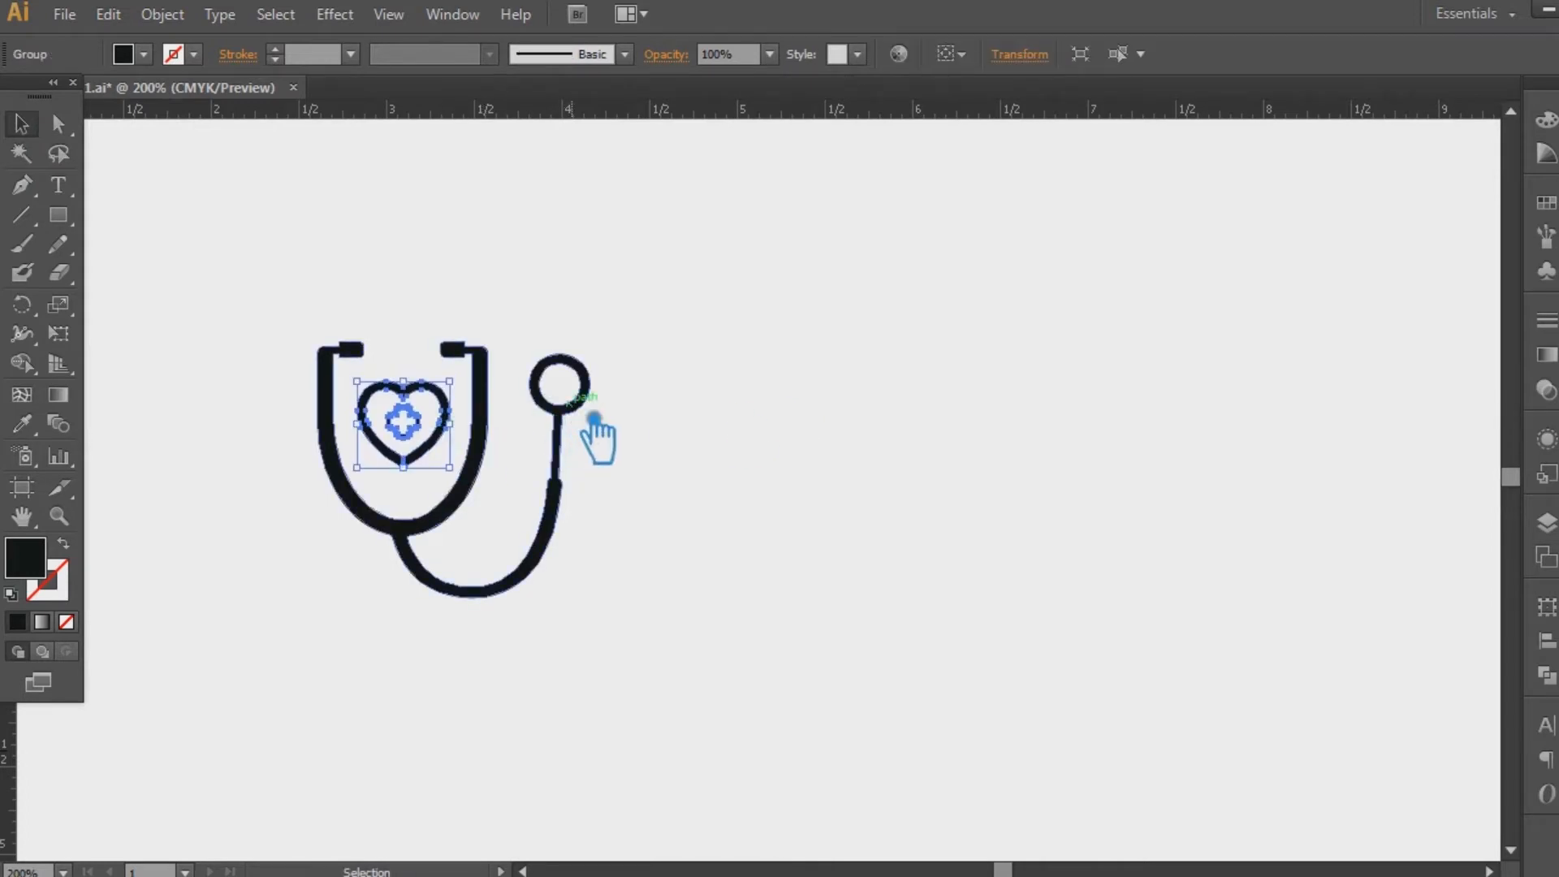
pyautogui.click(641, 424)
# - Nudge the whole stethoscope, heart and cross artwork slightly downward
pyautogui.moveTo(620, 592); pyautogui.dragTo(268, 288)
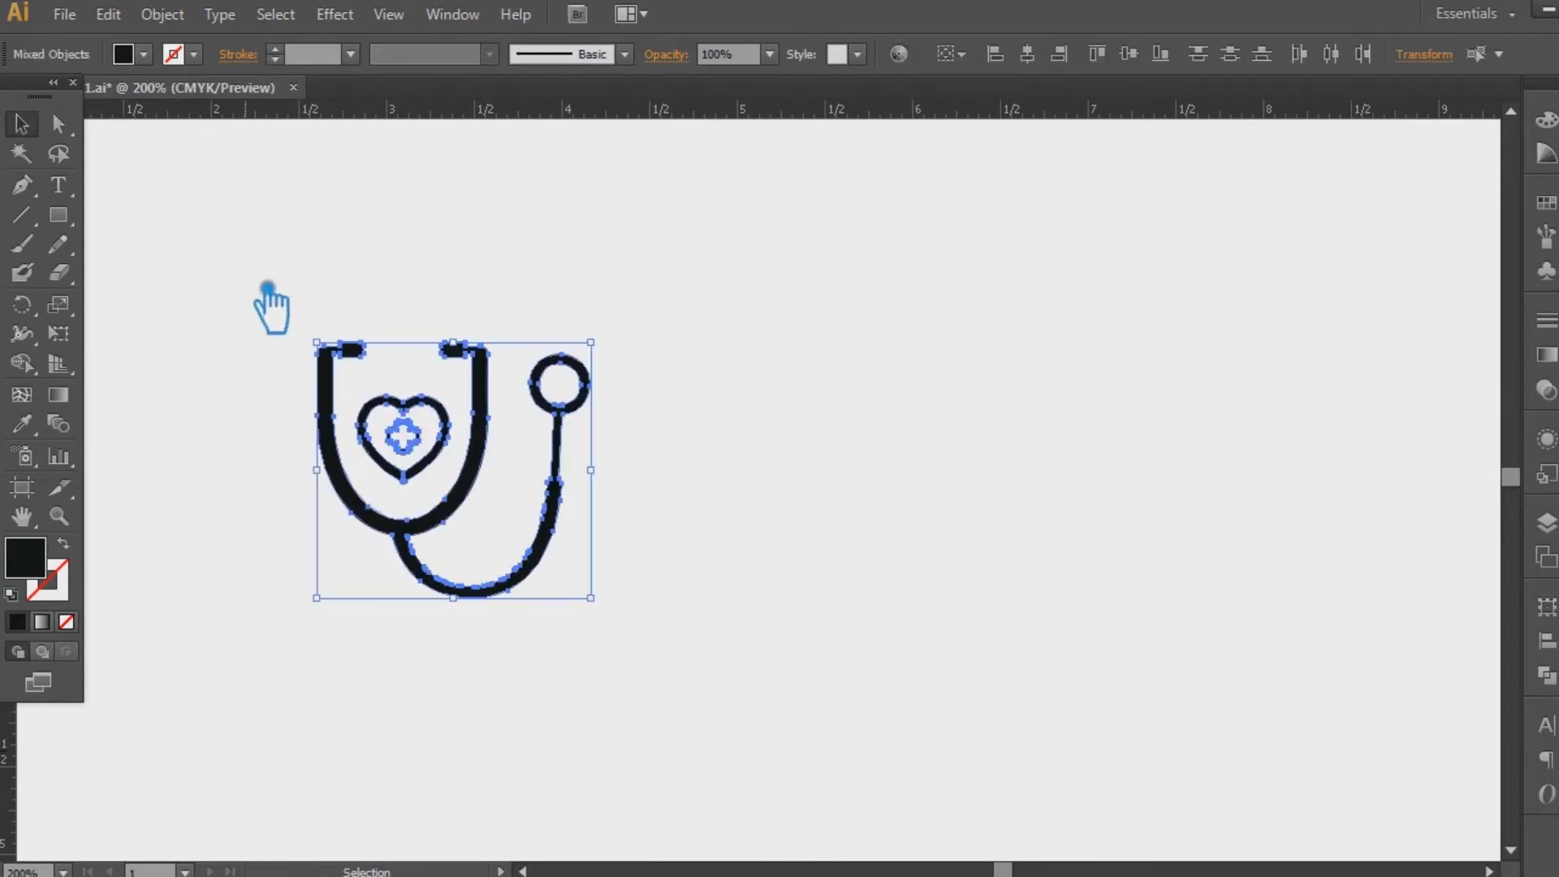
pyautogui.click(766, 285)
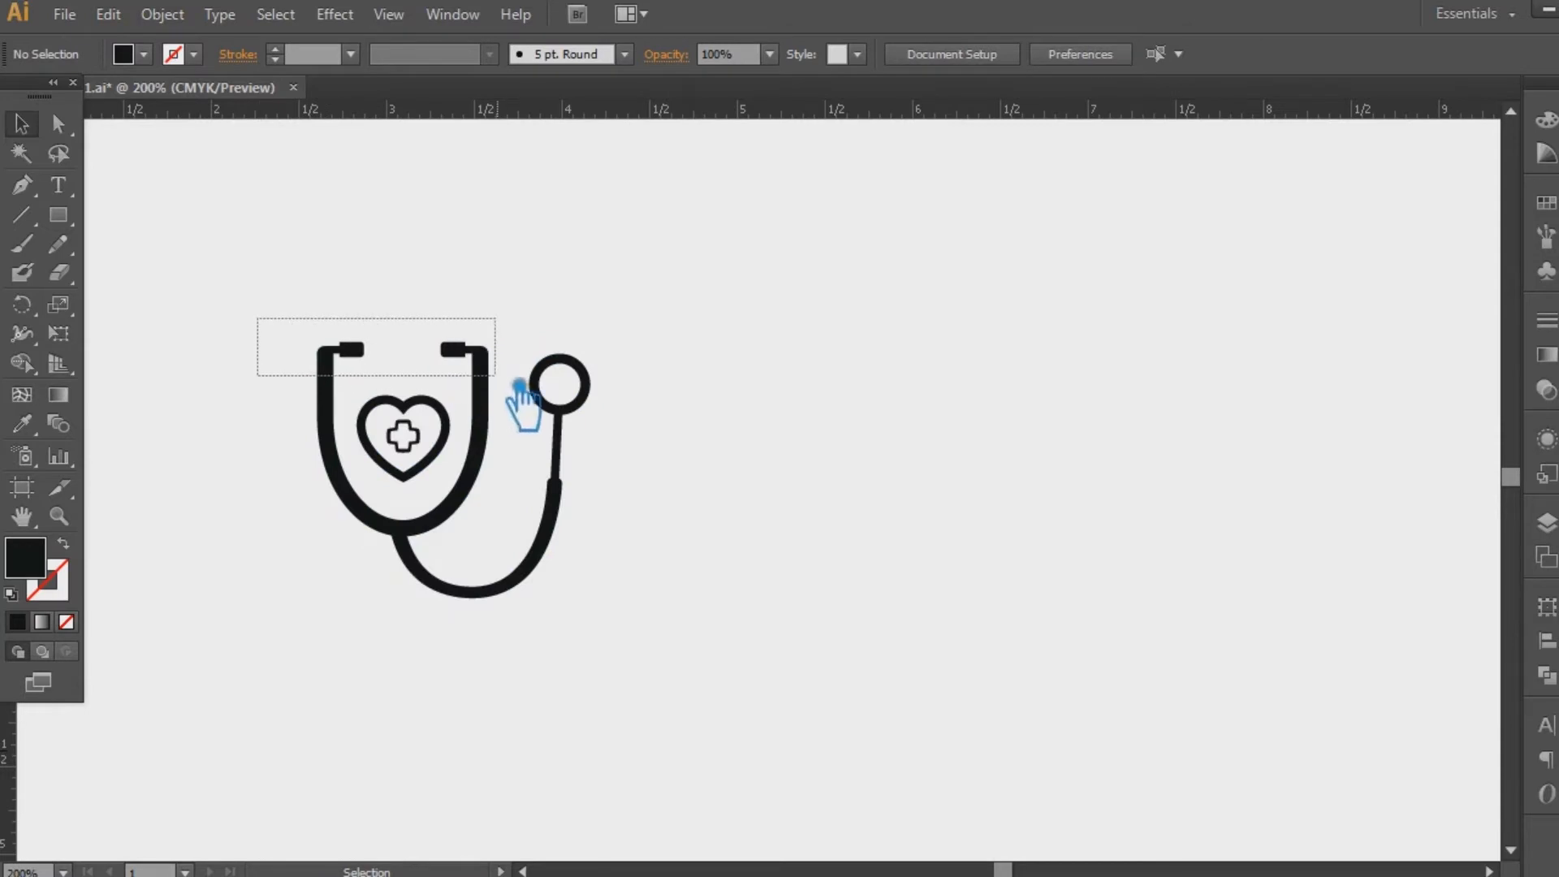
pyautogui.moveTo(516, 387); pyautogui.dragTo(520, 390)
pyautogui.press('Down')
pyautogui.press('Down')
pyautogui.press('Down')
pyautogui.press('Down')
pyautogui.press('Down')
# - Shorten the stethoscope's ear tubes by moving only the anchor points at the earpiece ends downward
pyautogui.press('a')
pyautogui.moveTo(258, 296); pyautogui.dragTo(503, 383)
pyautogui.press('Down')
pyautogui.press('Down')
pyautogui.press('Down')
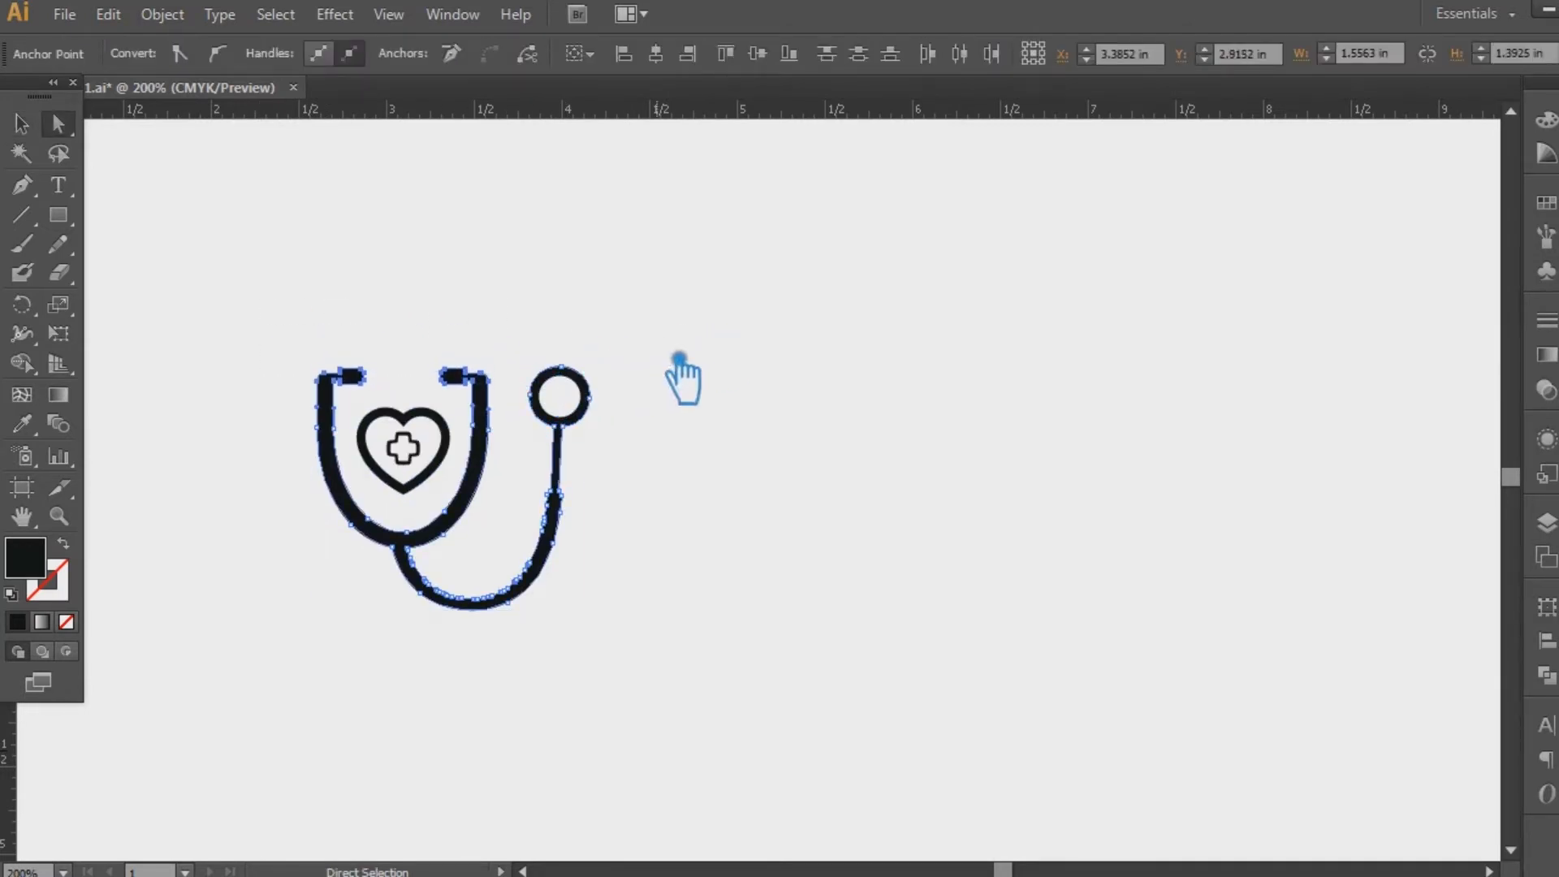
pyautogui.click(680, 357)
pyautogui.press('v')
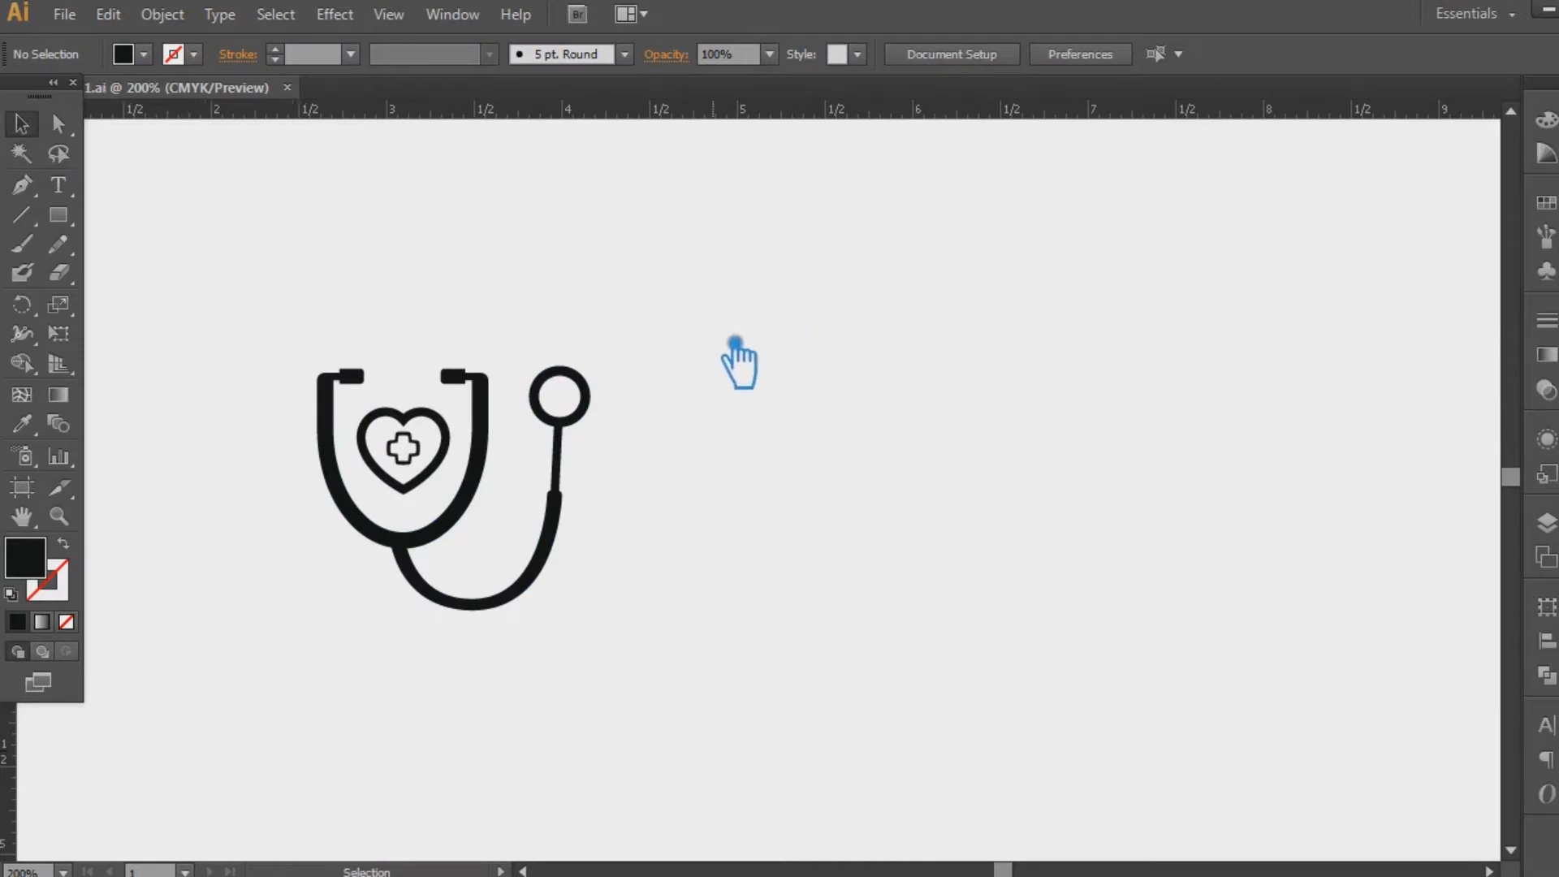
# - Nudge the heart-and-cross group downward and scale it down slightly between the stethoscope tubes
pyautogui.click(453, 495)
pyautogui.rightClick(431, 478)
pyautogui.click(463, 616)
pyautogui.click(488, 546)
pyautogui.click(429, 493)
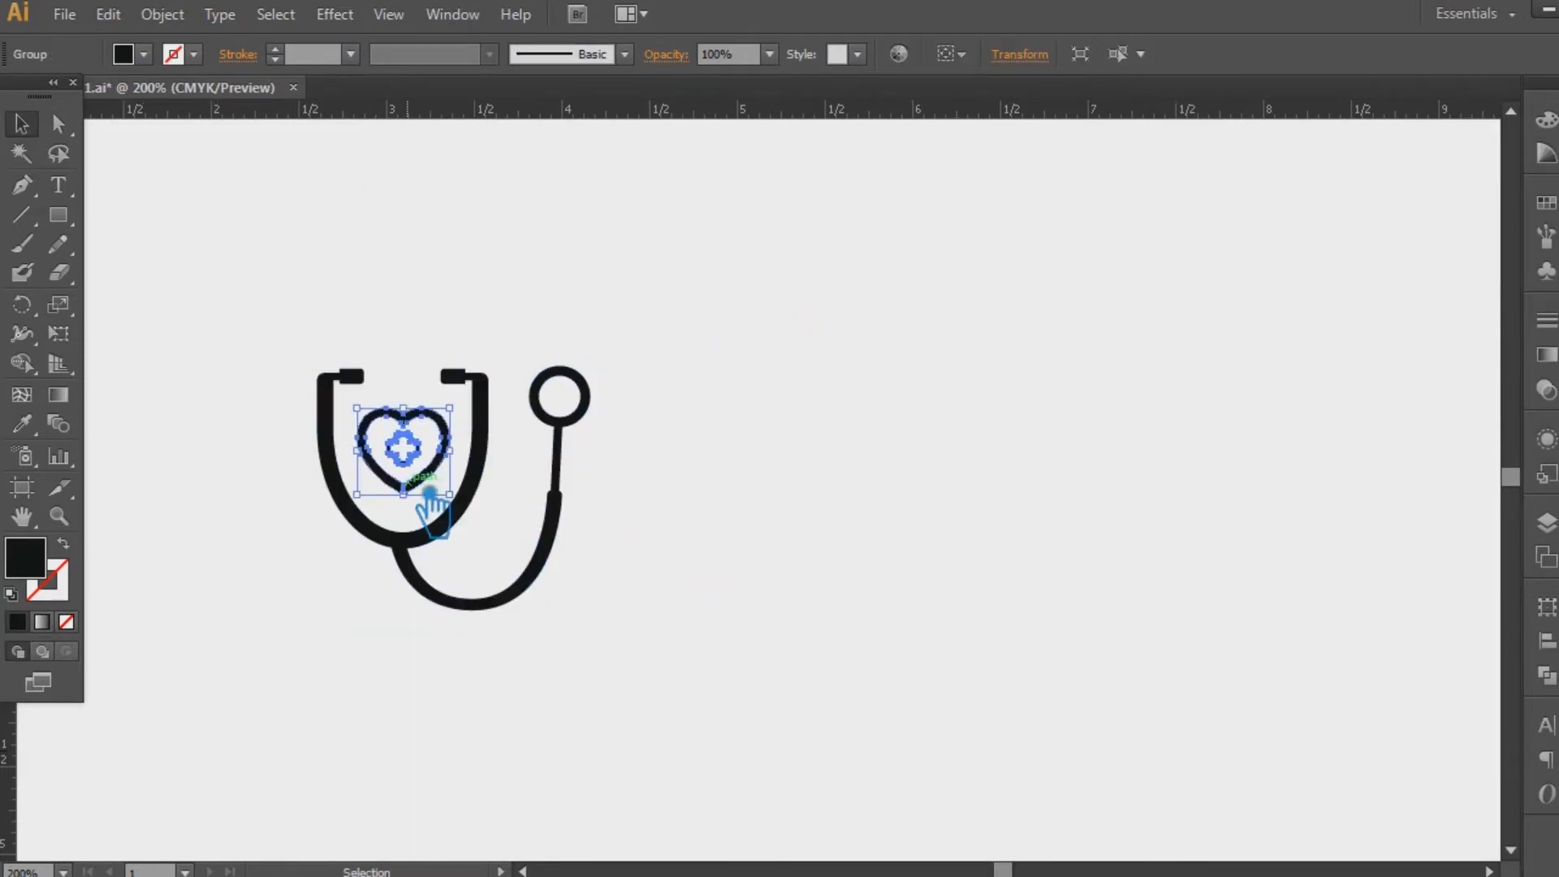
pyautogui.press('Down')
pyautogui.press('Down')
pyautogui.press('Down')
pyautogui.press('Down')
pyautogui.moveTo(477, 518)
pyautogui.mouseDown()
pyautogui.moveTo(446, 499)
pyautogui.moveTo(470, 518)
pyautogui.mouseUp()
pyautogui.click(731, 512)
pyautogui.click(416, 480)
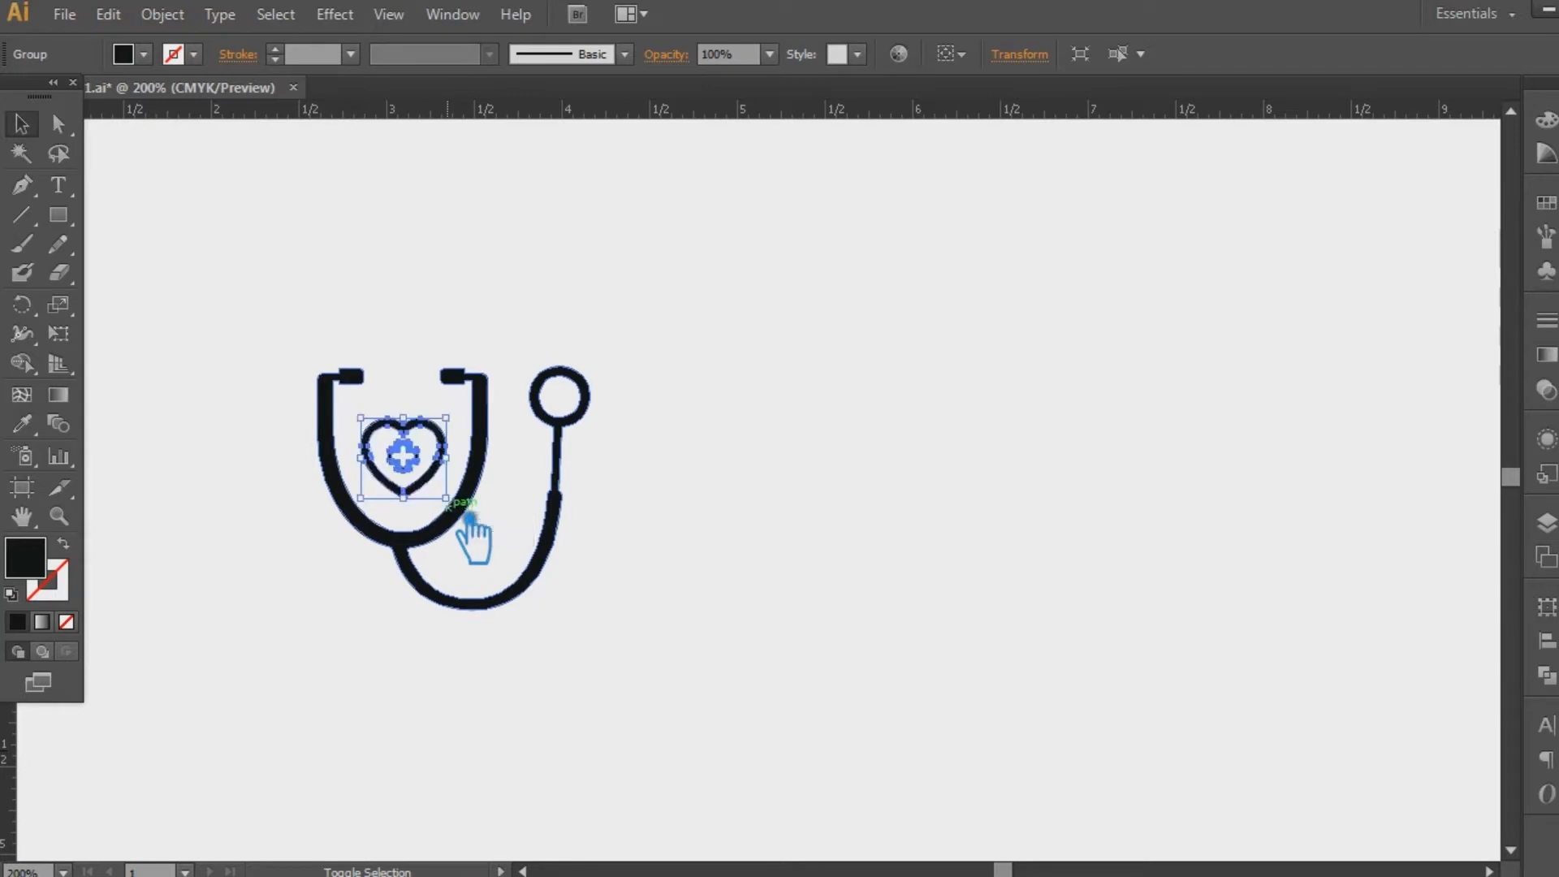
pyautogui.click(801, 469)
# - Examine the combined stethoscope and heart artwork at several zoom levels
pyautogui.moveTo(718, 691); pyautogui.dragTo(258, 300)
pyautogui.click(1157, 410)
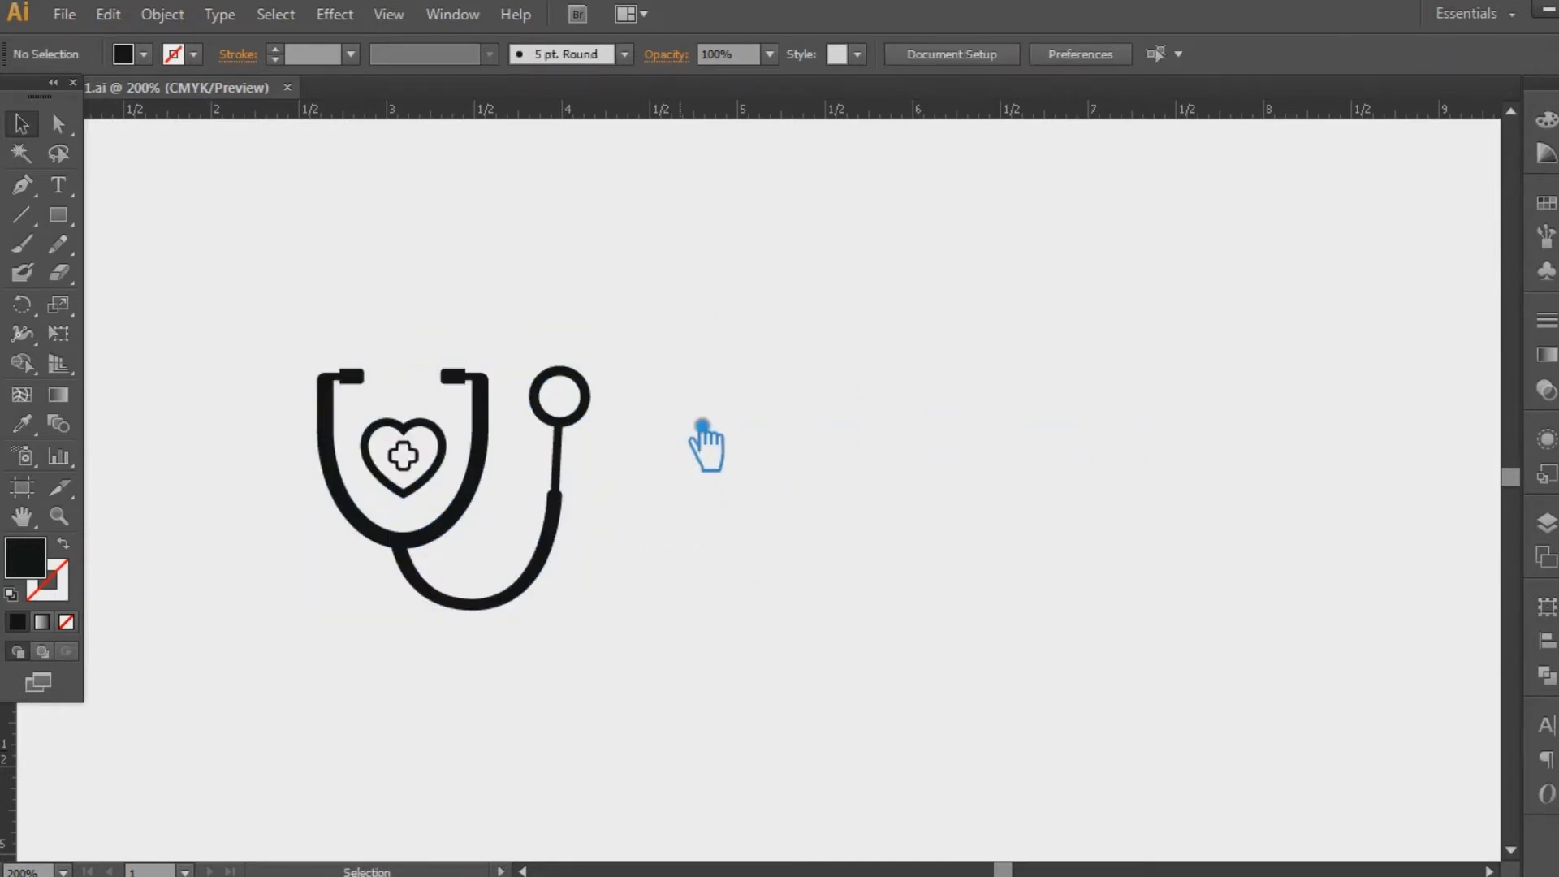
pyautogui.hotkey('ctrl', '-')
pyautogui.hotkey('ctrl', '-')
pyautogui.hotkey('ctrl', '-')
pyautogui.hotkey('ctrl', '+')
pyautogui.hotkey('ctrl', '+')
pyautogui.hotkey('ctrl', '+')
pyautogui.hotkey('ctrl', '+')
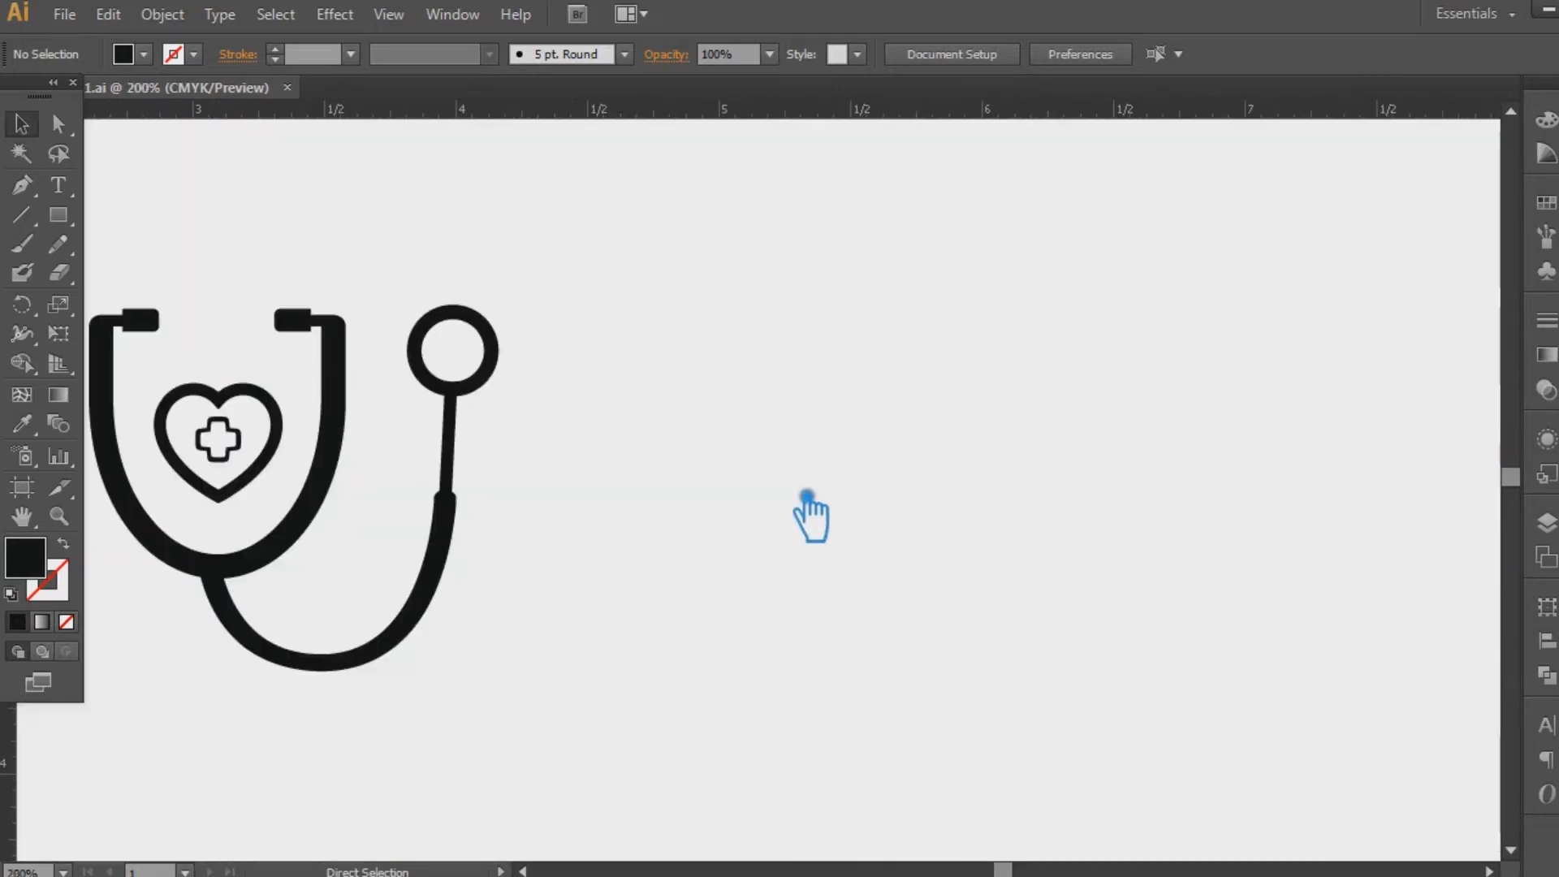
pyautogui.moveTo(818, 480); pyautogui.dragTo(1159, 428)
pyautogui.moveTo(652, 439); pyautogui.dragTo(885, 475)
pyautogui.click(1201, 461)
pyautogui.moveTo(1198, 460); pyautogui.dragTo(1039, 492)
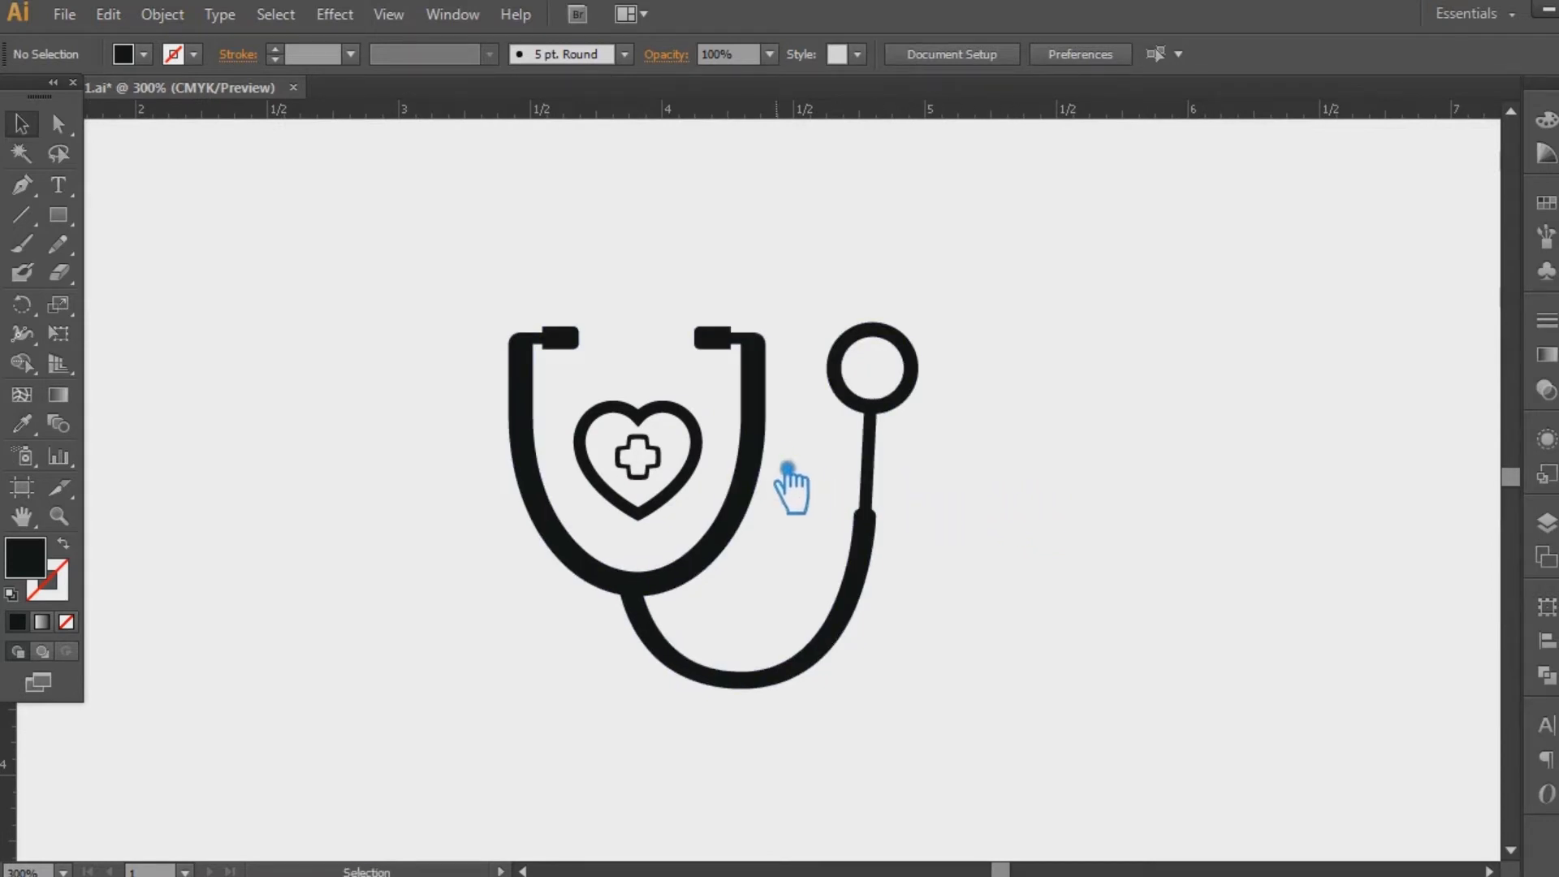
# - Reflect the stethoscope across the horizontal axis so that its tubes open downward
pyautogui.rightClick(761, 453)
pyautogui.click(837, 598)
pyautogui.click(1113, 529)
pyautogui.click(759, 487)
pyautogui.rightClick(754, 474)
pyautogui.moveTo(857, 651)
pyautogui.click(1153, 749)
pyautogui.click(545, 556)
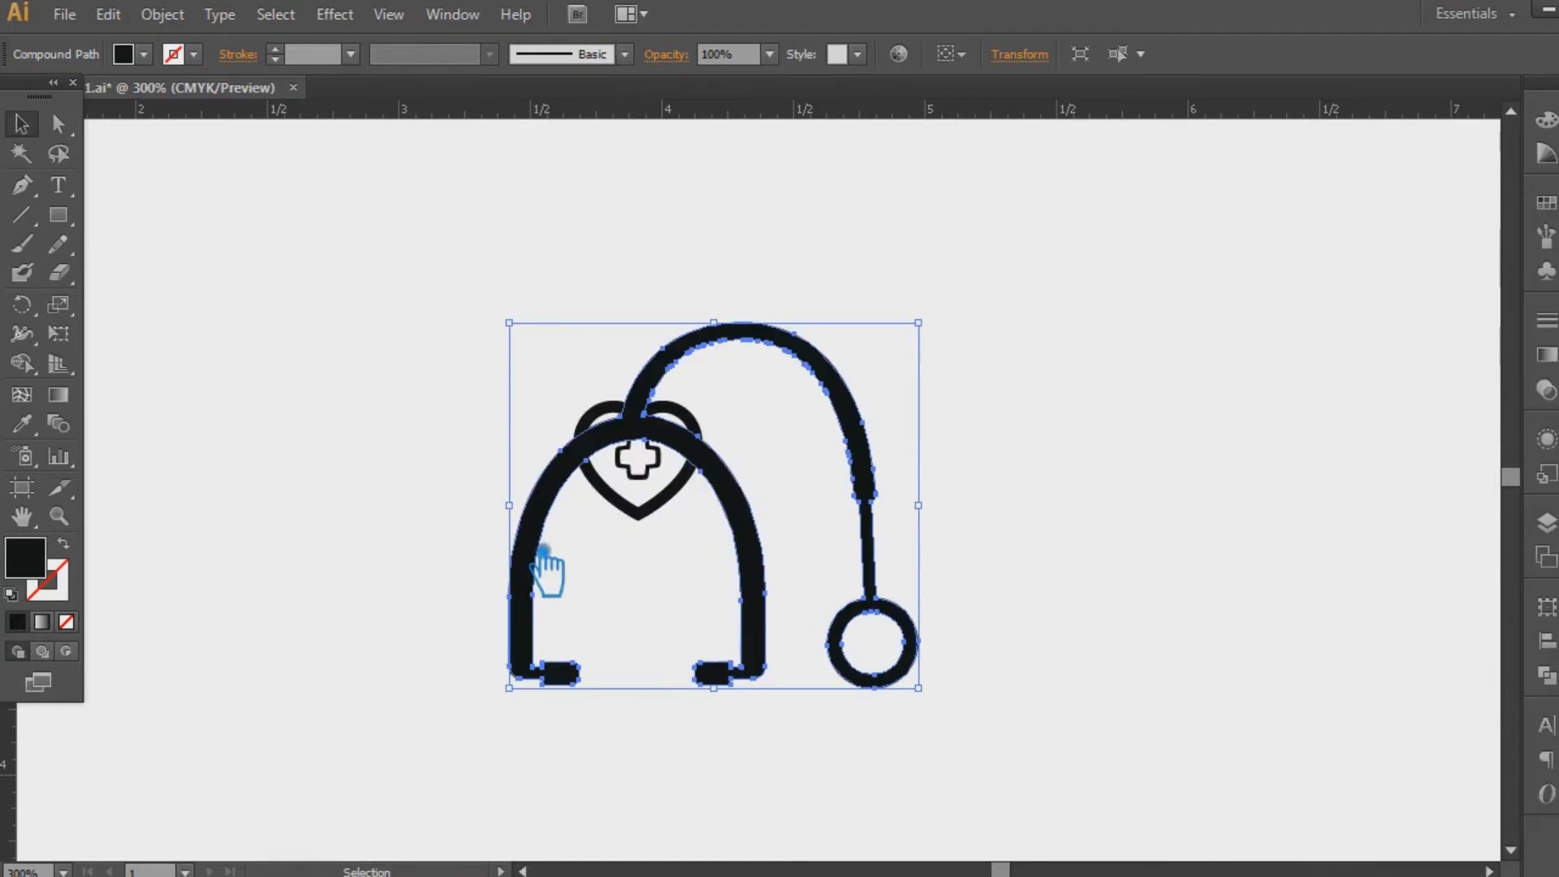
# - Move the flipped stethoscope up so its arch encloses the heart, and nudge the heart-and-cross group slightly upward
pyautogui.click(974, 463)
pyautogui.moveTo(860, 516); pyautogui.dragTo(864, 402)
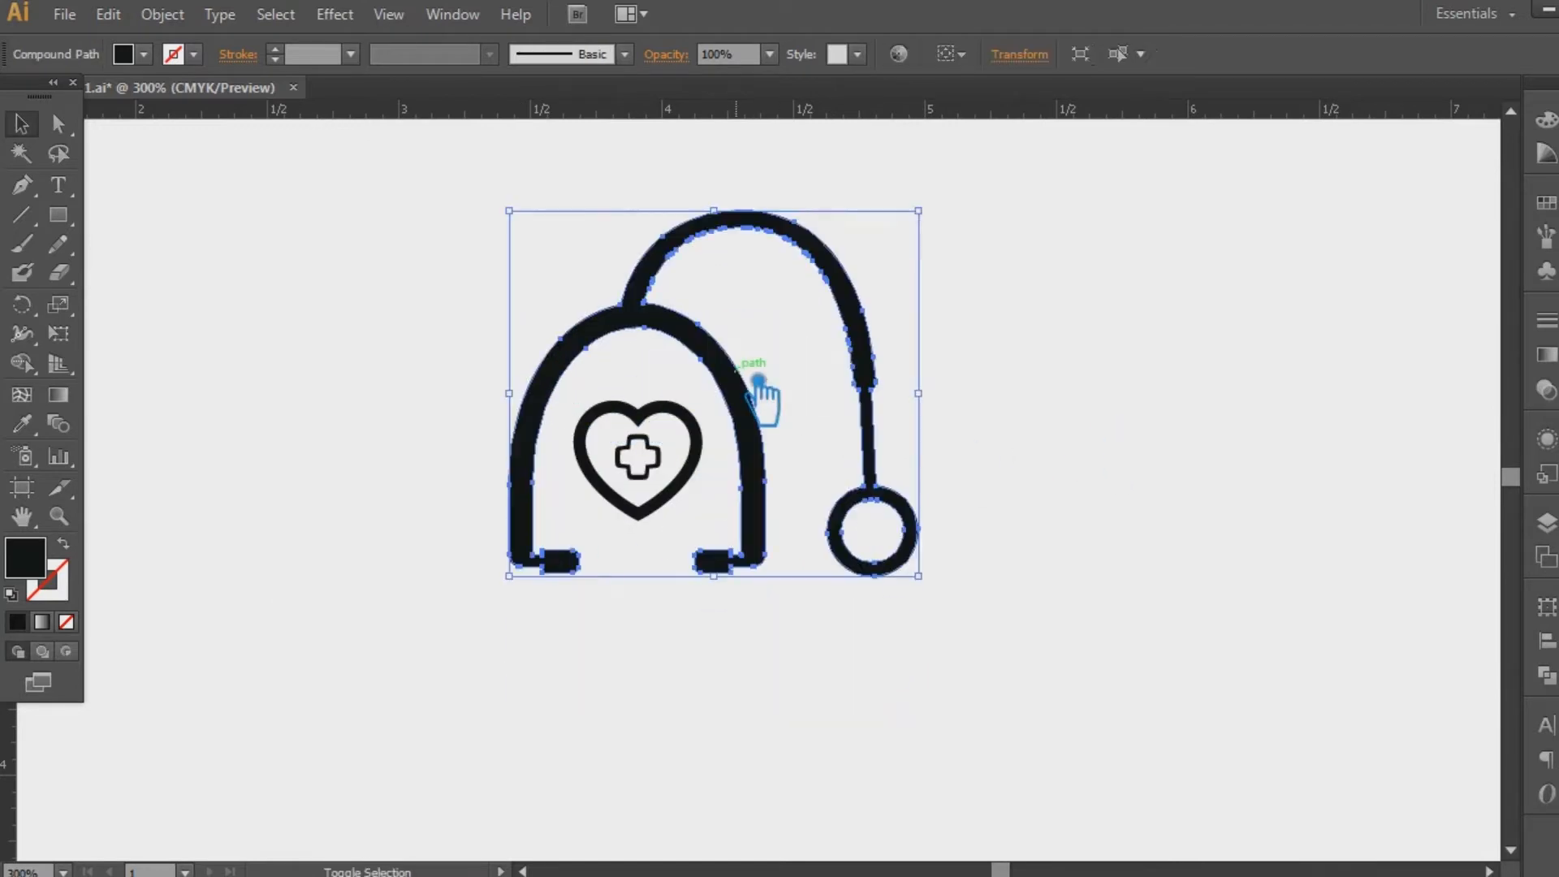
pyautogui.click(1019, 434)
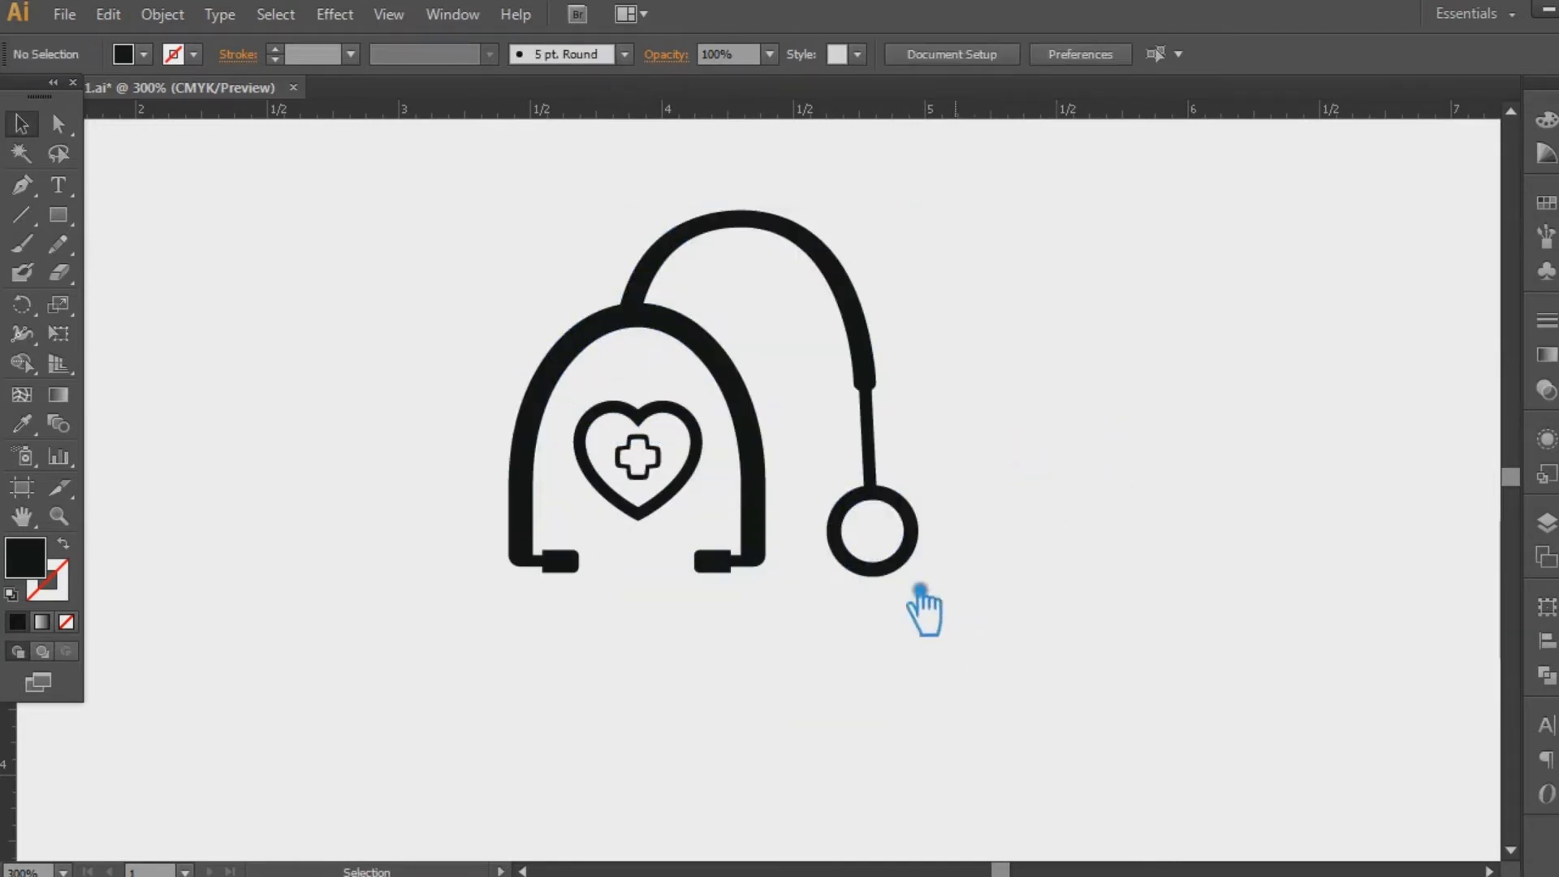
pyautogui.click(630, 408)
pyautogui.press('Up')
pyautogui.click(1146, 435)
# - Group the stethoscope, heart and cross into one icon
pyautogui.moveTo(1040, 586); pyautogui.dragTo(427, 315)
pyautogui.hotkey('ctrl', 'g')
pyautogui.click(1102, 406)
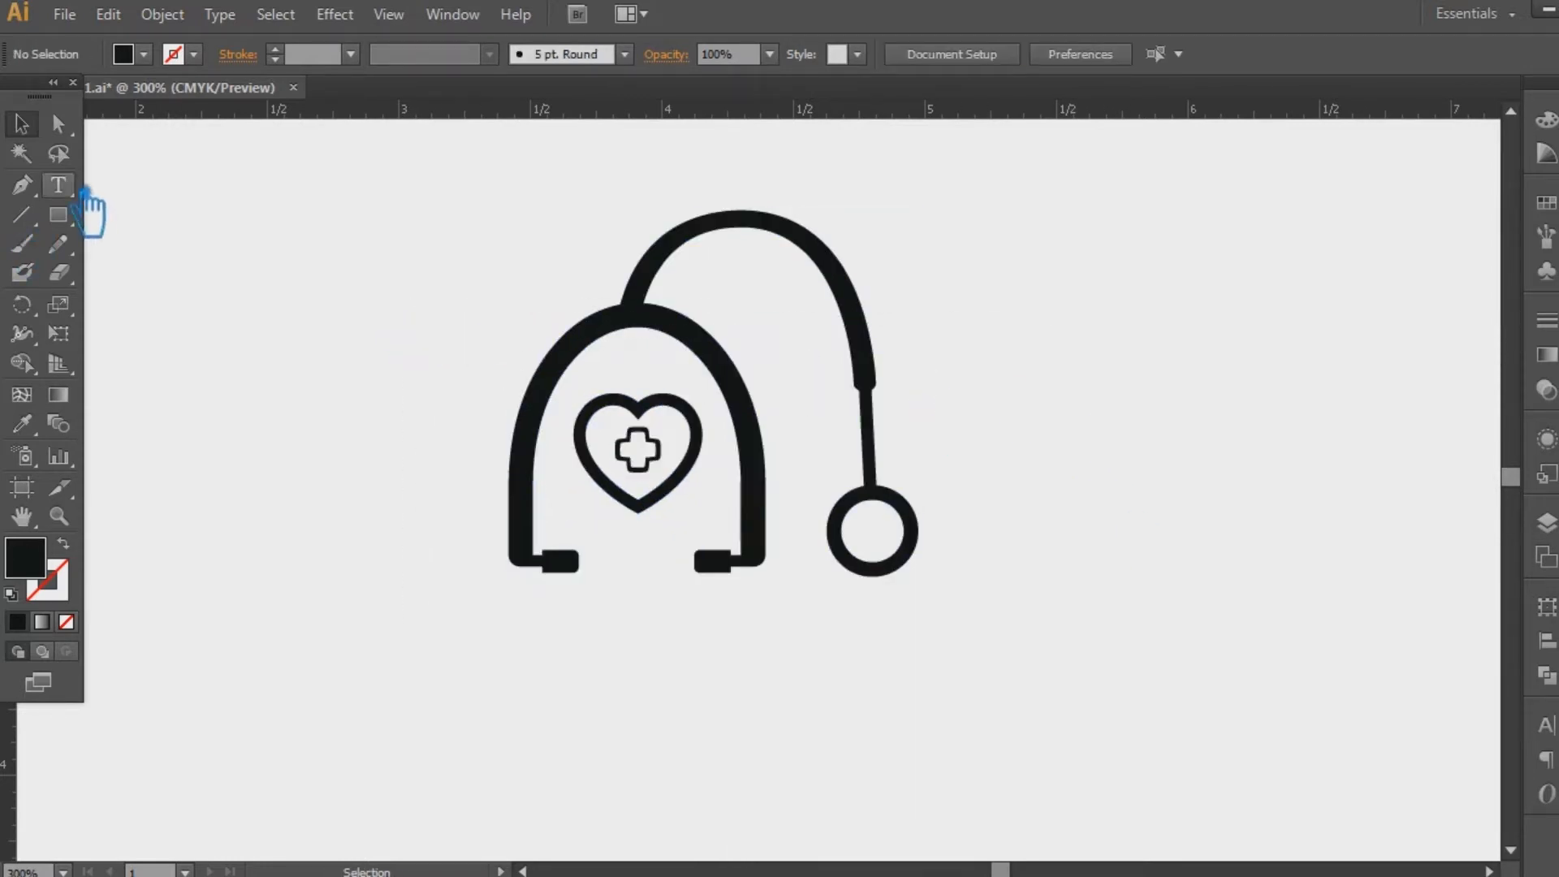
# - Add the text "Heart Check" below the icon and set it in Oswald Medium
pyautogui.click(443, 719)
pyautogui.scroll(-2, 564, 672)
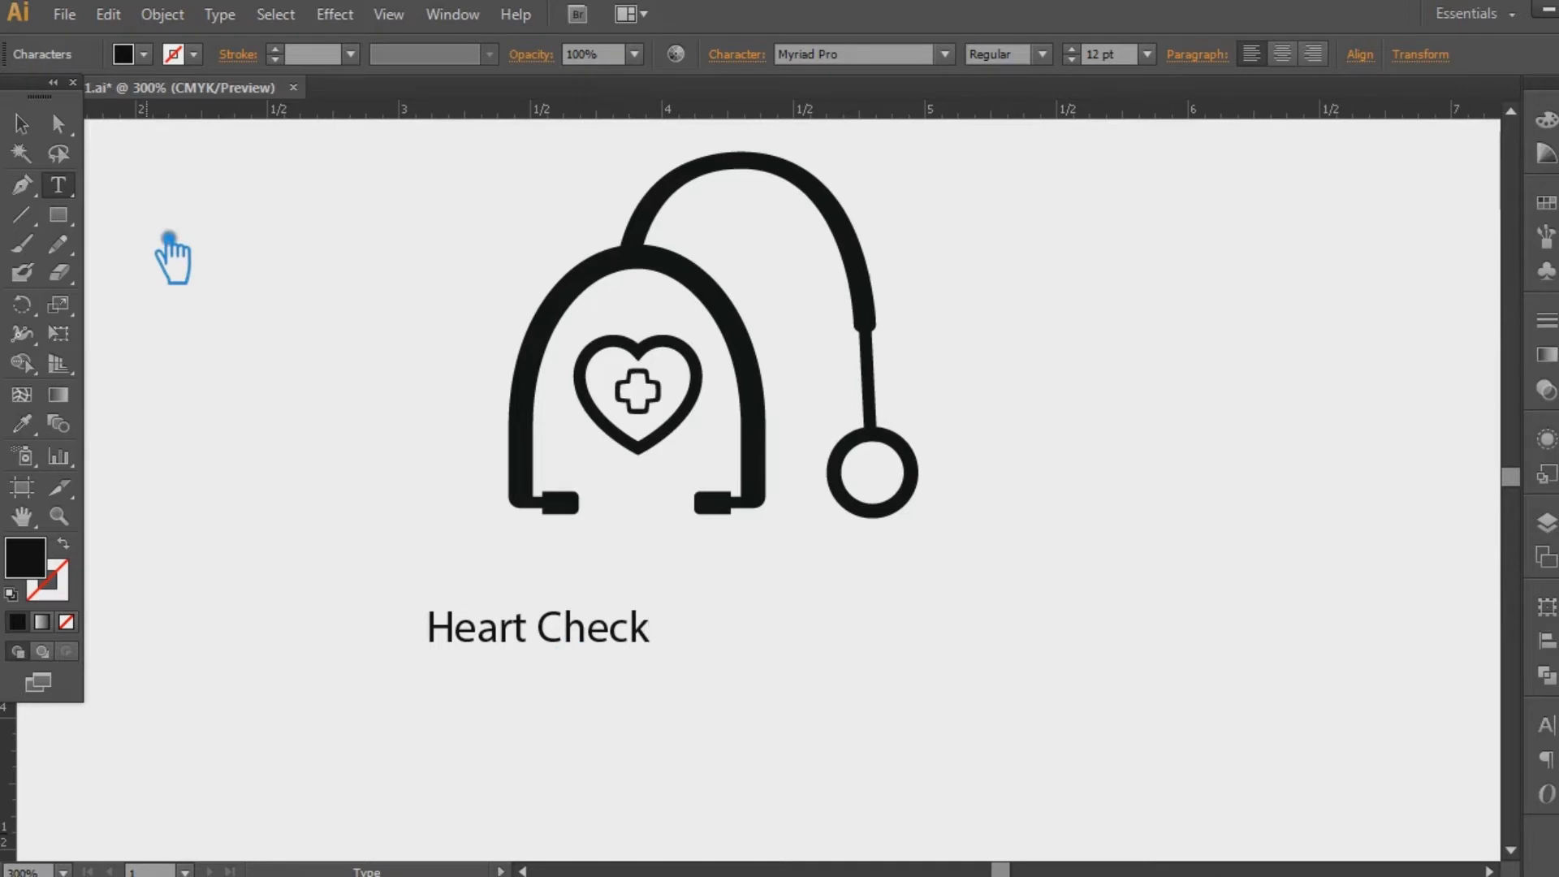
pyautogui.click(22, 124)
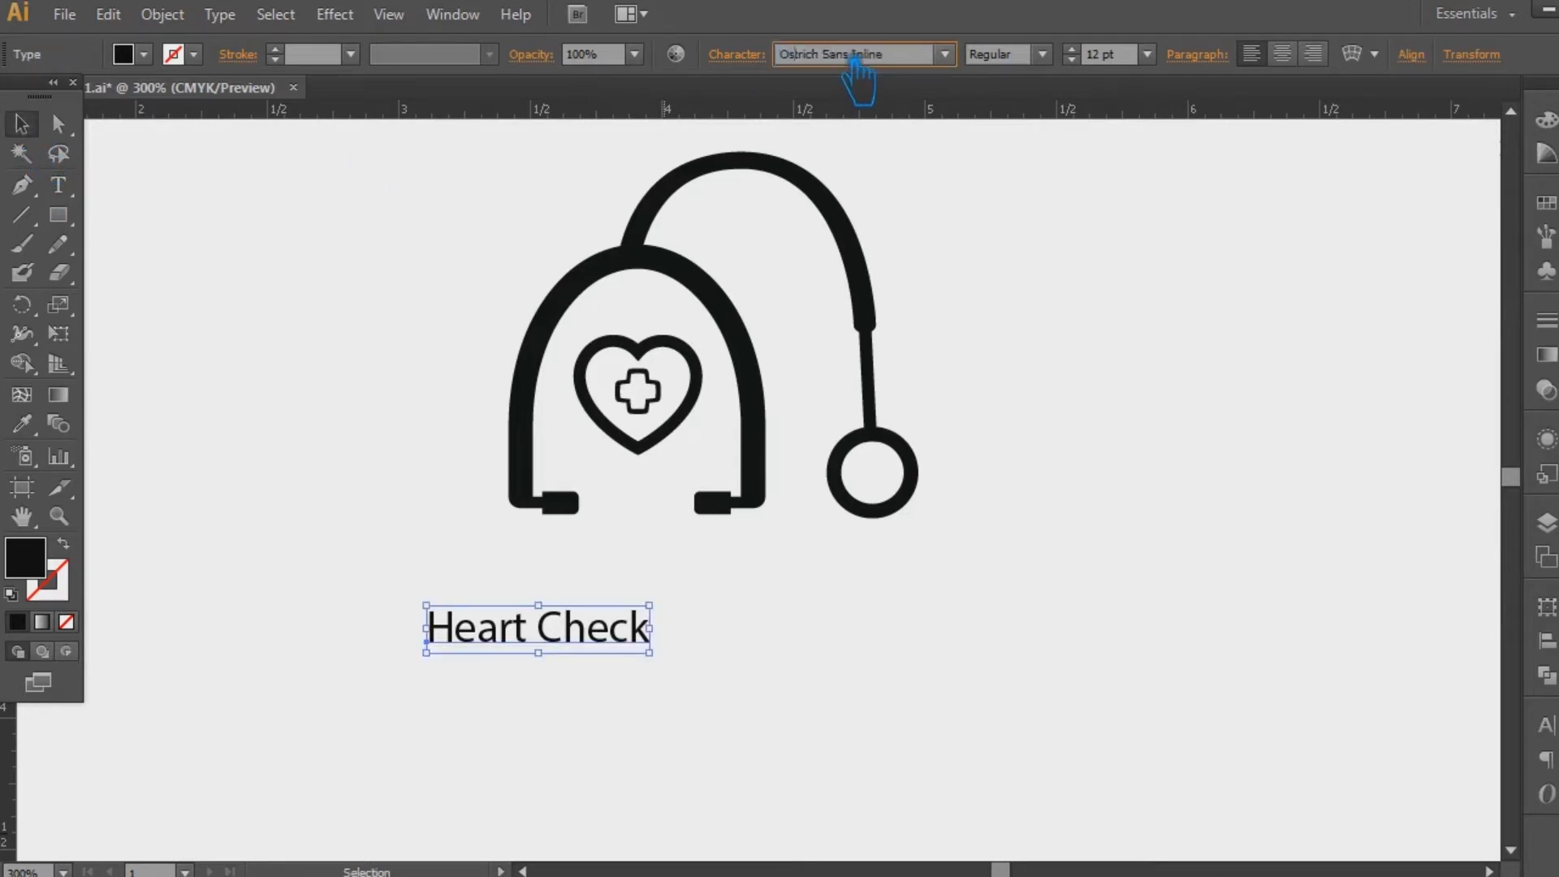
pyautogui.press('Return')
pyautogui.click(975, 64)
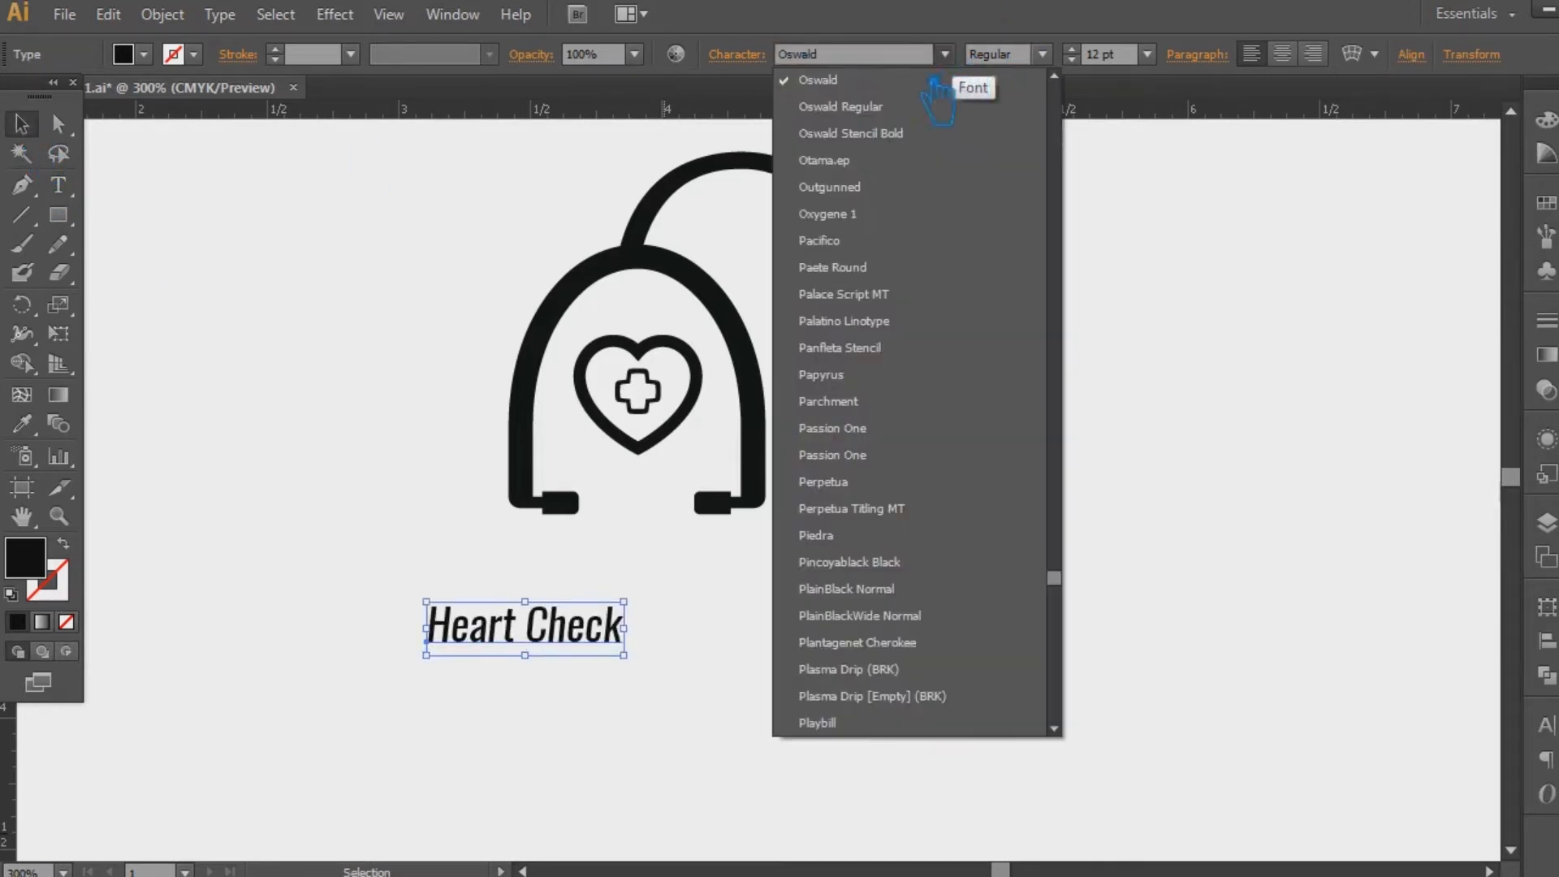
pyautogui.click(1042, 54)
pyautogui.click(1015, 181)
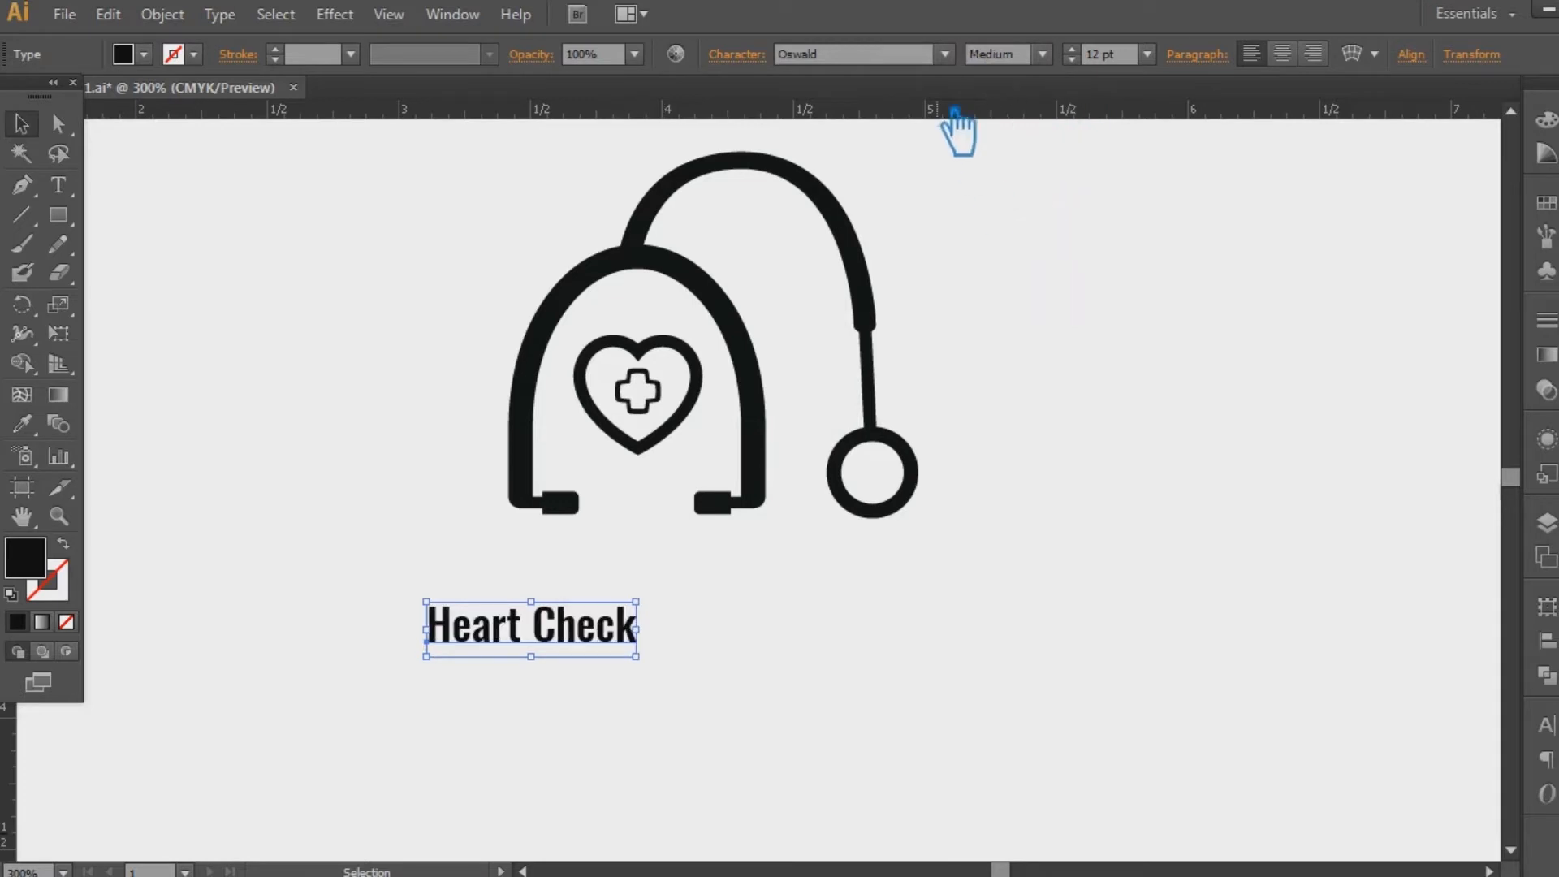
# - Change the Heart Check text to all caps and set its size to 29 pt
pyautogui.click(759, 59)
pyautogui.click(520, 309)
pyautogui.click(1096, 54)
pyautogui.write('14')
pyautogui.press('Return')
pyautogui.write('29')
pyautogui.press('Return')
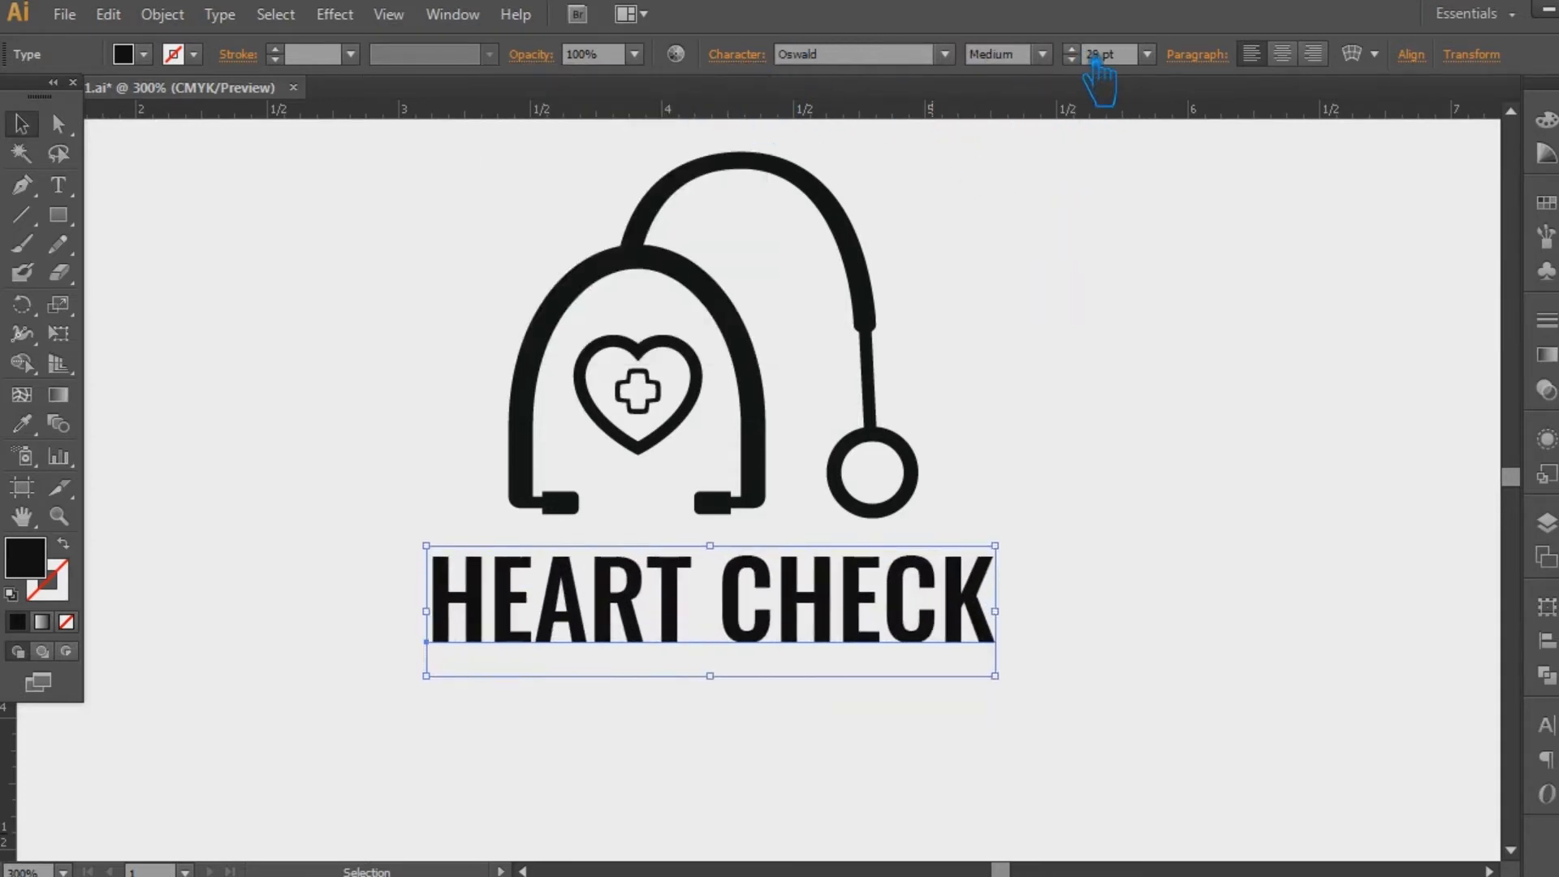
# - Enlarge the HEART CHECK text to 38 pt and move it into place beneath the icon
pyautogui.click(755, 64)
pyautogui.click(748, 198)
pyautogui.click(804, 324)
pyautogui.moveTo(972, 643); pyautogui.dragTo(1071, 744)
pyautogui.press('Down')
pyautogui.press('Down')
pyautogui.press('Down')
pyautogui.press('Down')
pyautogui.press('Down')
pyautogui.press('Down')
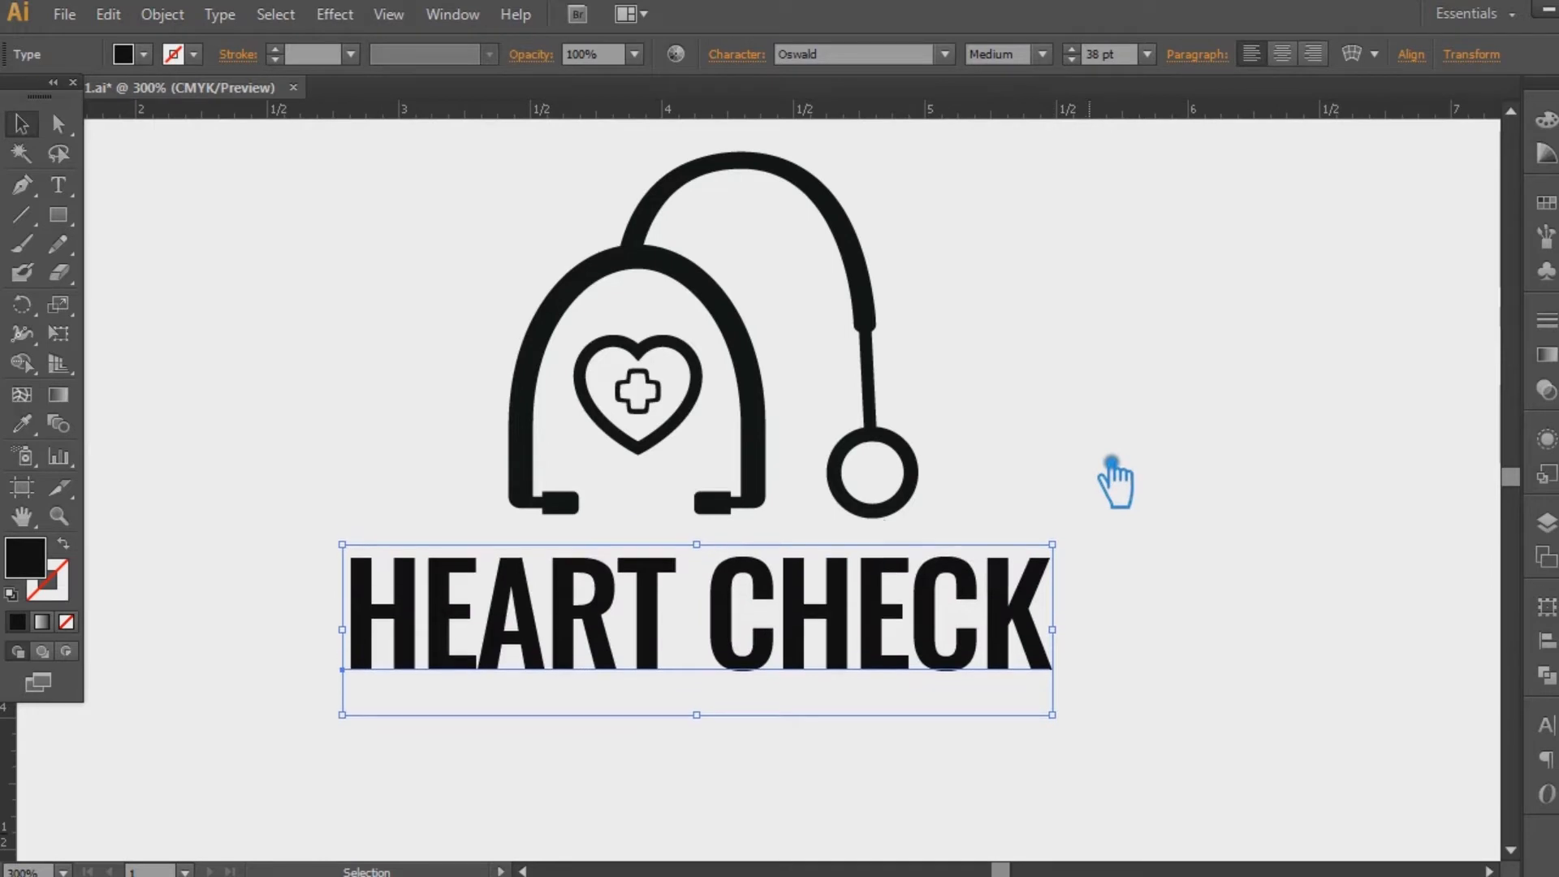
pyautogui.click(1080, 446)
# - Scale the icon group down slightly and nudge it down closer to the HEART CHECK text
pyautogui.click(754, 376)
pyautogui.moveTo(919, 517); pyautogui.dragTo(880, 484)
pyautogui.click(1011, 390)
pyautogui.click(719, 307)
pyautogui.press('Down')
pyautogui.press('Down')
pyautogui.press('Down')
pyautogui.press('Down')
pyautogui.press('Down')
pyautogui.press('Down')
pyautogui.press('Down')
pyautogui.click(1049, 445)
pyautogui.moveTo(1052, 450); pyautogui.dragTo(1082, 387)
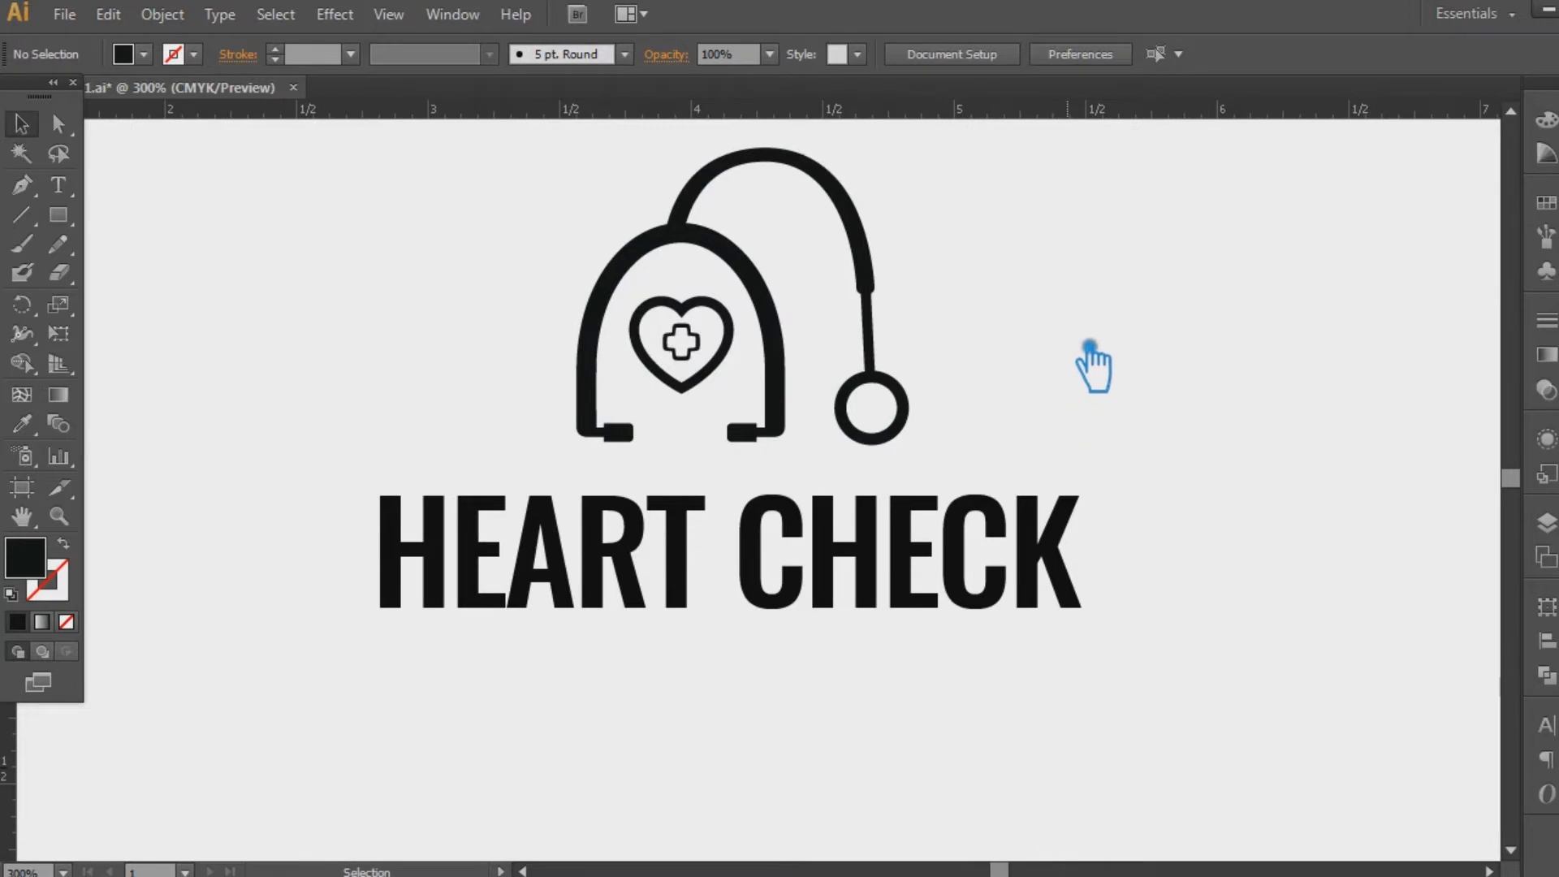
# - Ungroup the icon so the stethoscope and the heart-and-cross group are separate
pyautogui.rightClick(706, 373)
pyautogui.click(755, 518)
pyautogui.click(497, 383)
# - Nudge the heart-and-cross group down until it sits between the two earpieces
pyautogui.click(703, 401)
pyautogui.press('Down')
pyautogui.press('Down')
pyautogui.press('Down')
pyautogui.press('Down')
pyautogui.press('Down')
pyautogui.press('Down')
pyautogui.press('Down')
pyautogui.press('Down')
pyautogui.press('Down')
pyautogui.press('Down')
pyautogui.press('Down')
pyautogui.press('Down')
pyautogui.press('Down')
pyautogui.press('Down')
pyautogui.press('Down')
pyautogui.press('Down')
pyautogui.press('Down')
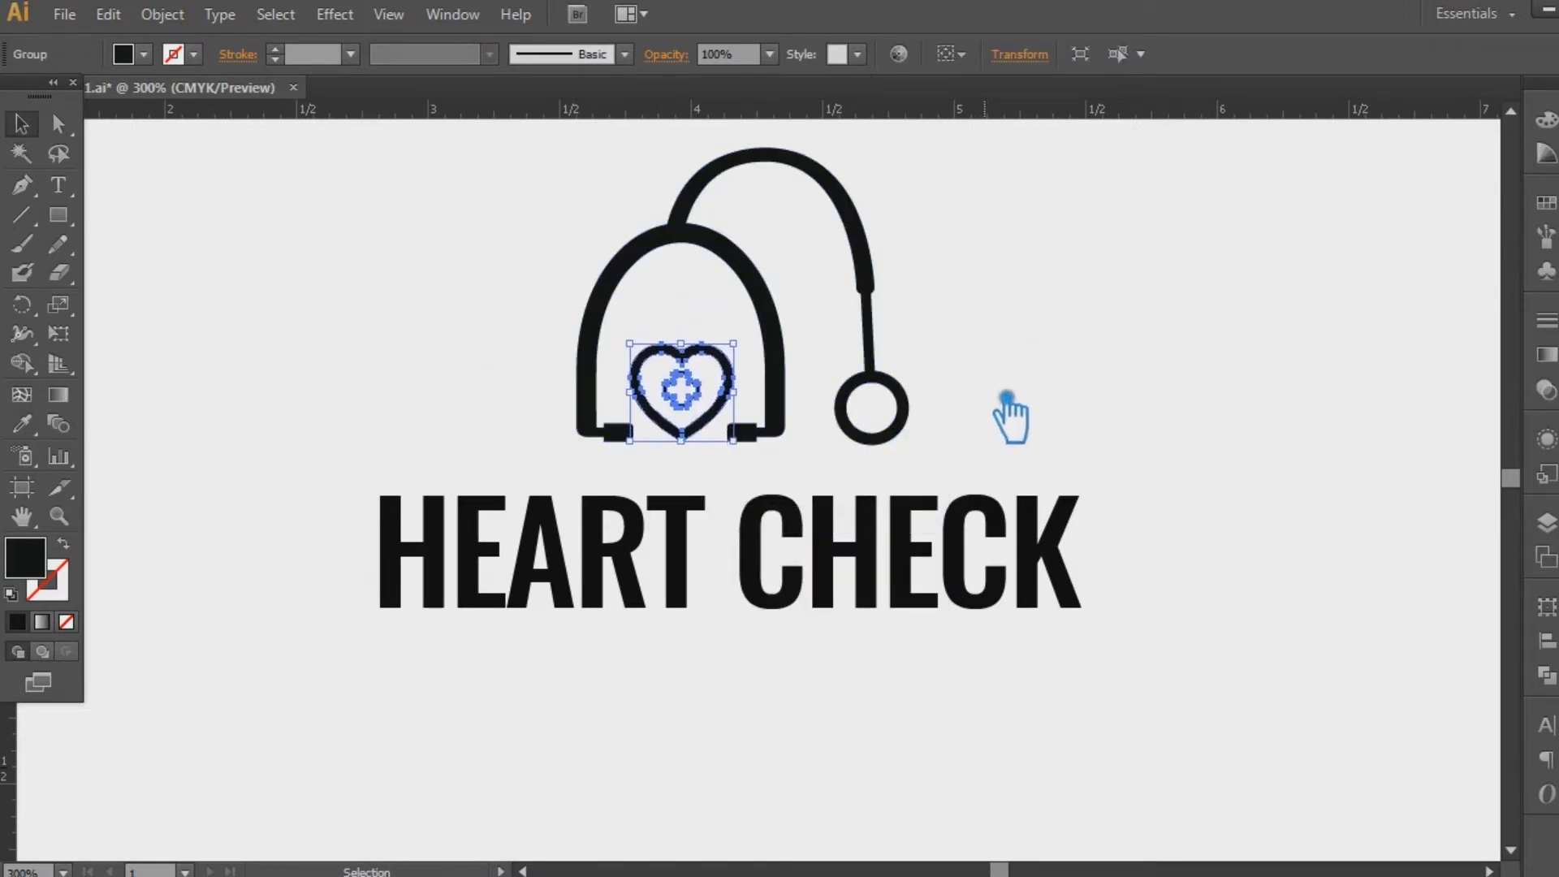
pyautogui.click(1084, 329)
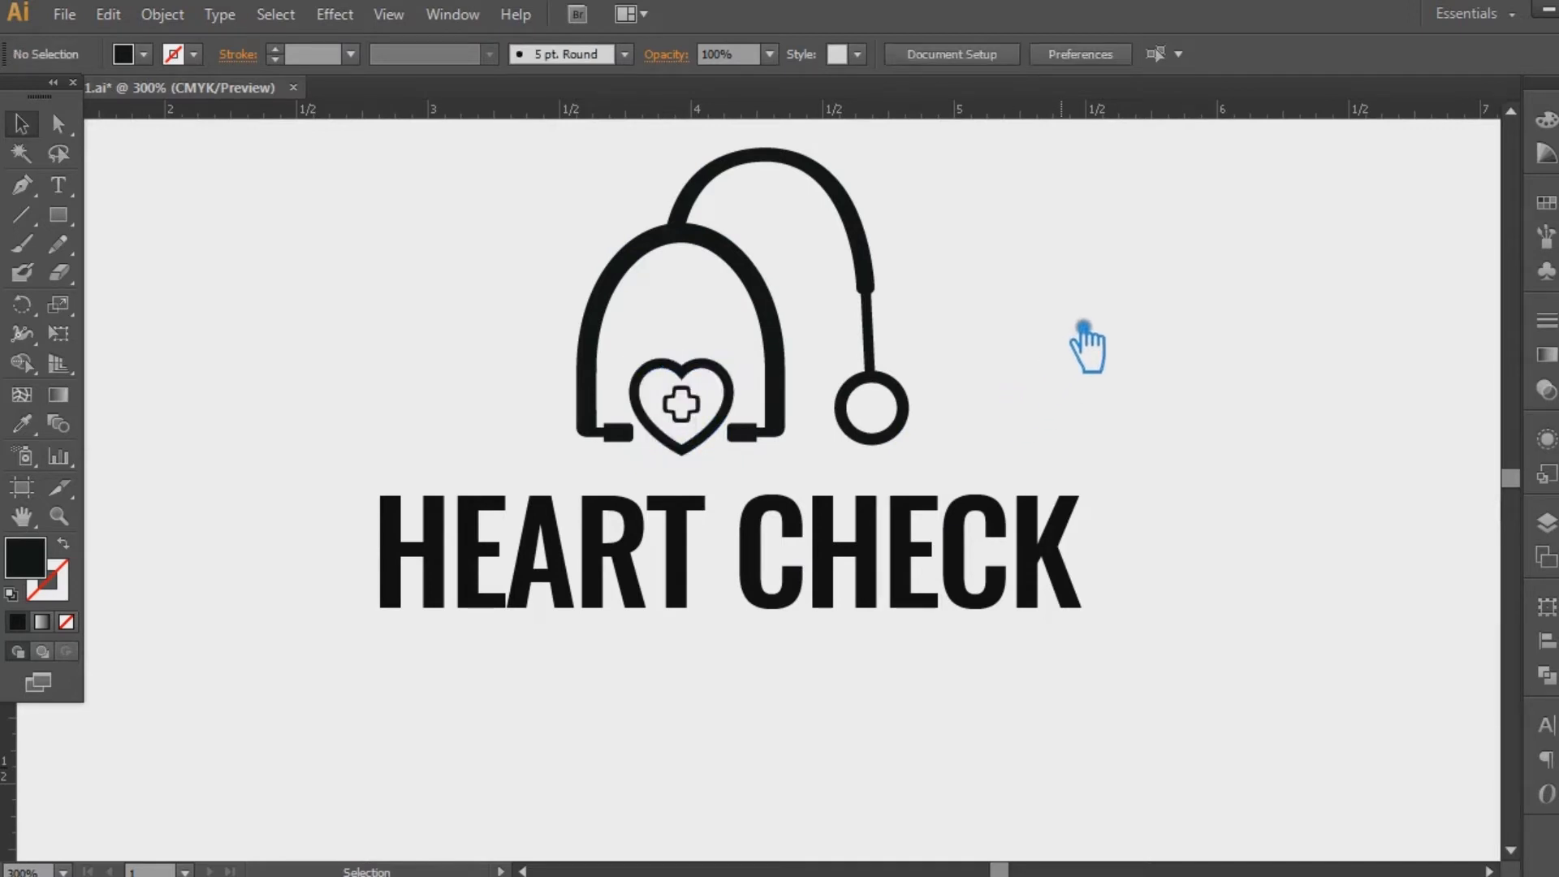
# - Align the bottom edges of the stethoscope and the heart-and-cross group
pyautogui.moveTo(972, 479); pyautogui.dragTo(574, 261)
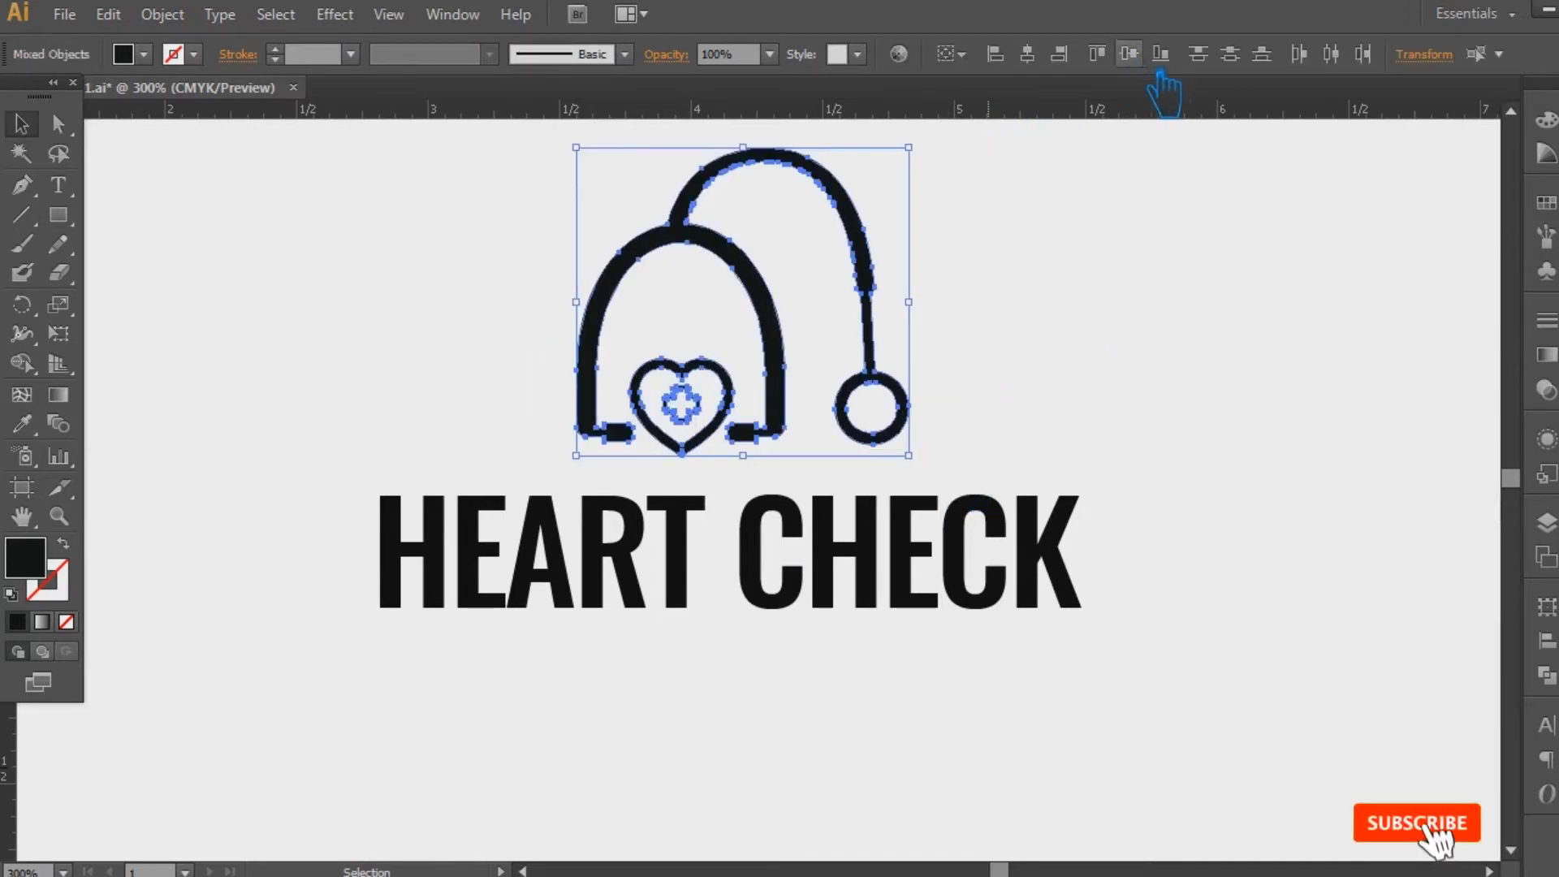
pyautogui.click(1163, 55)
pyautogui.click(1175, 372)
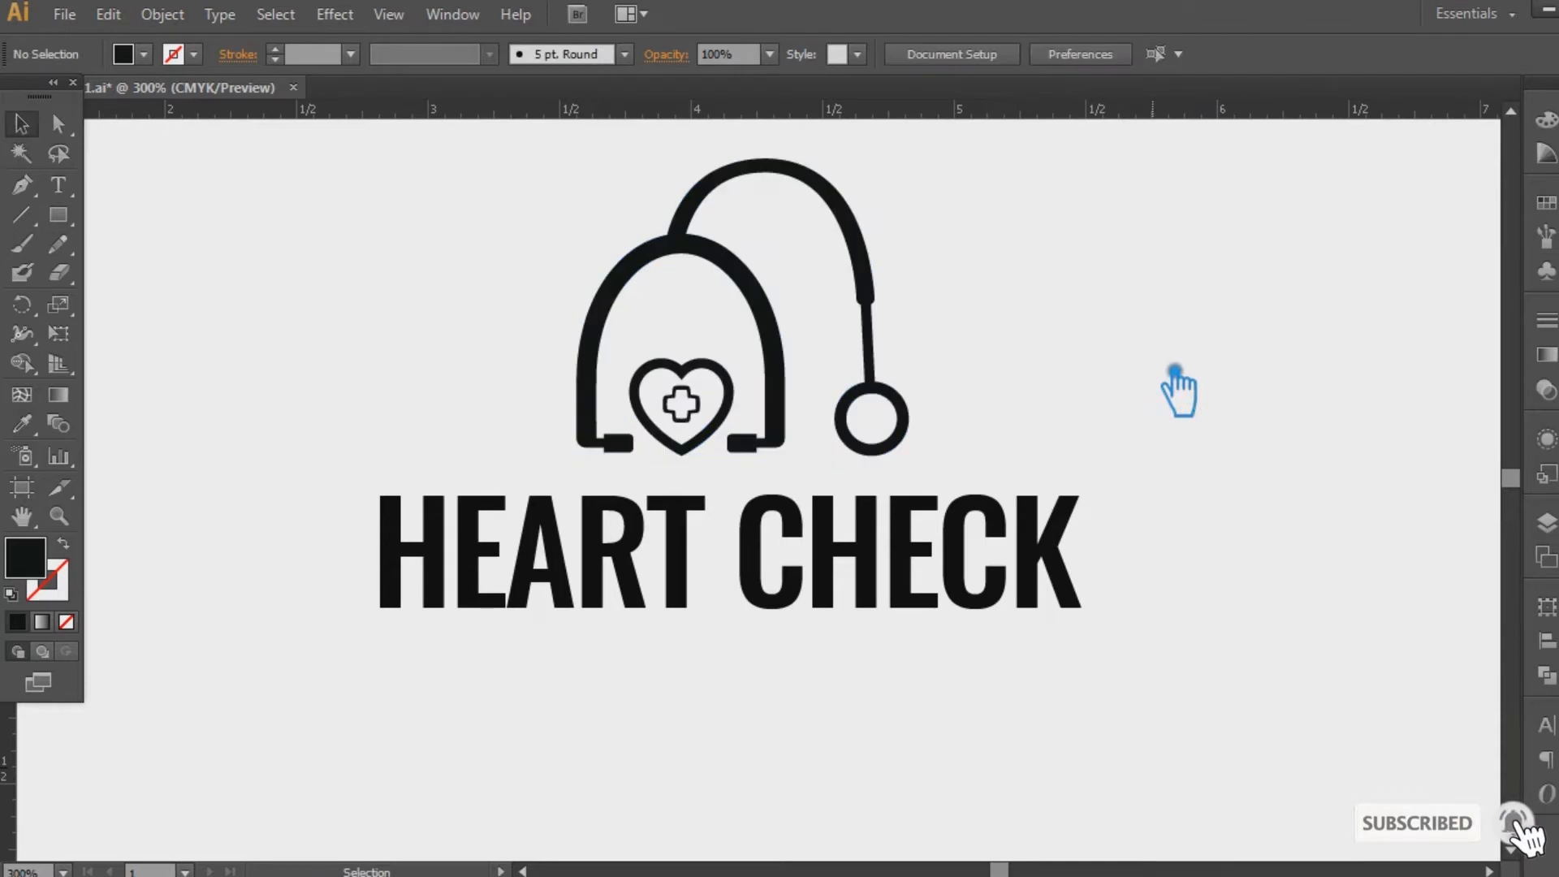
pyautogui.hotkey('ctrl', 'z')
pyautogui.rightClick(760, 320)
pyautogui.click(1072, 394)
# - Fine-tune the heart-and-cross group slightly downward between the earpieces
pyautogui.hotkey('ctrl', '+')
pyautogui.hotkey('ctrl', '+')
pyautogui.hotkey('ctrl', '+')
pyautogui.moveTo(948, 320); pyautogui.dragTo(1028, 455)
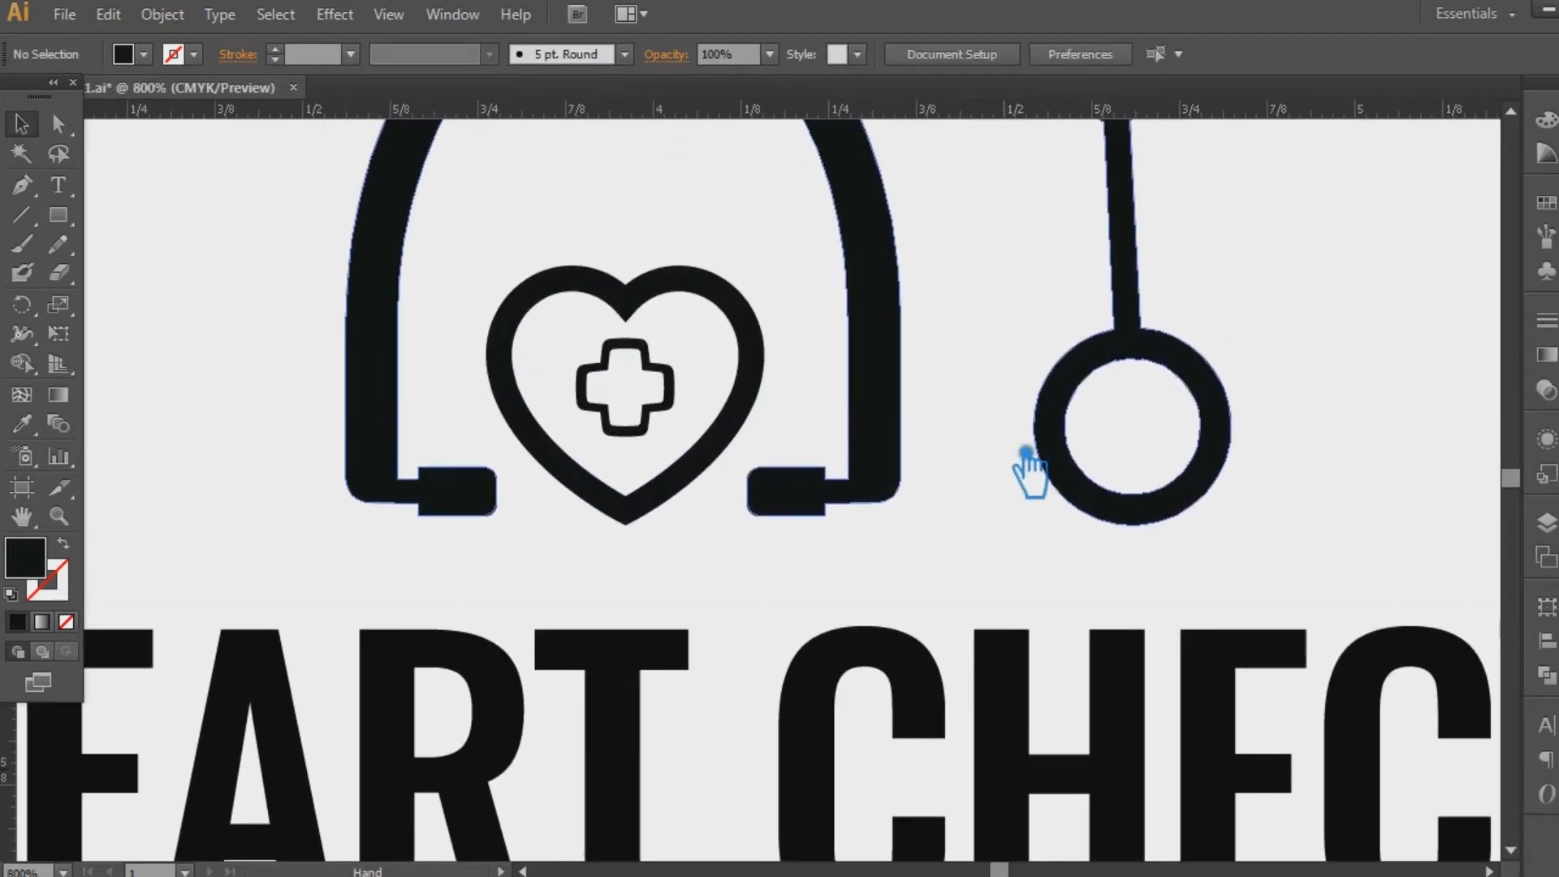
pyautogui.moveTo(760, 425); pyautogui.dragTo(754, 431)
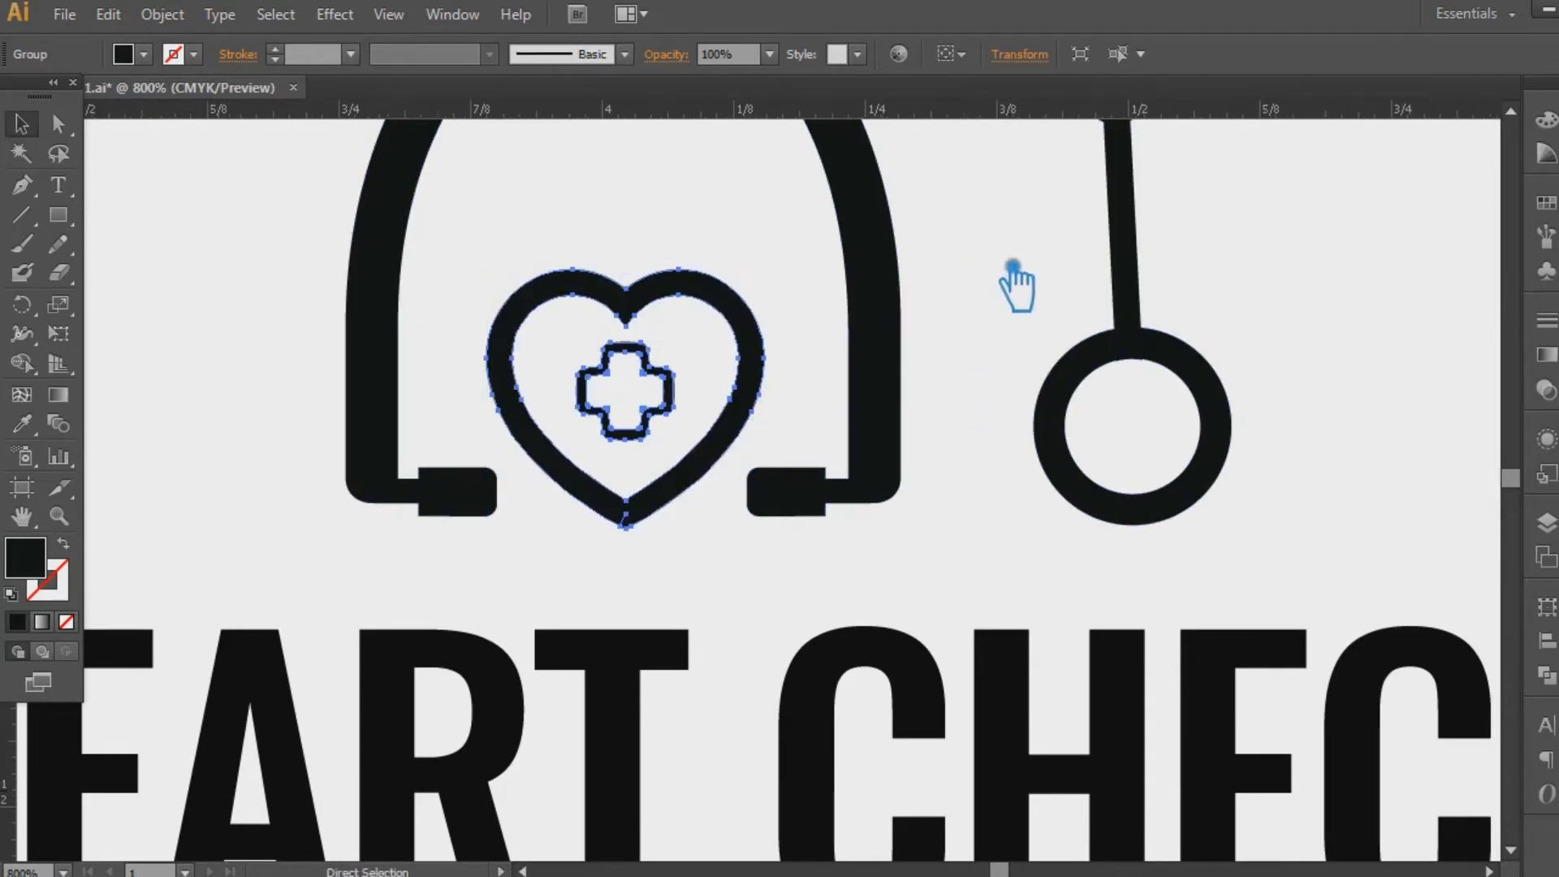
pyautogui.hotkey('ctrl', '=')
pyautogui.hotkey('ctrl', '=')
pyautogui.hscroll(-3, 1010, 285)
pyautogui.click(540, 690)
pyautogui.moveTo(556, 509); pyautogui.dragTo(603, 517)
pyautogui.click(566, 678)
pyautogui.click(601, 644)
pyautogui.click(627, 653)
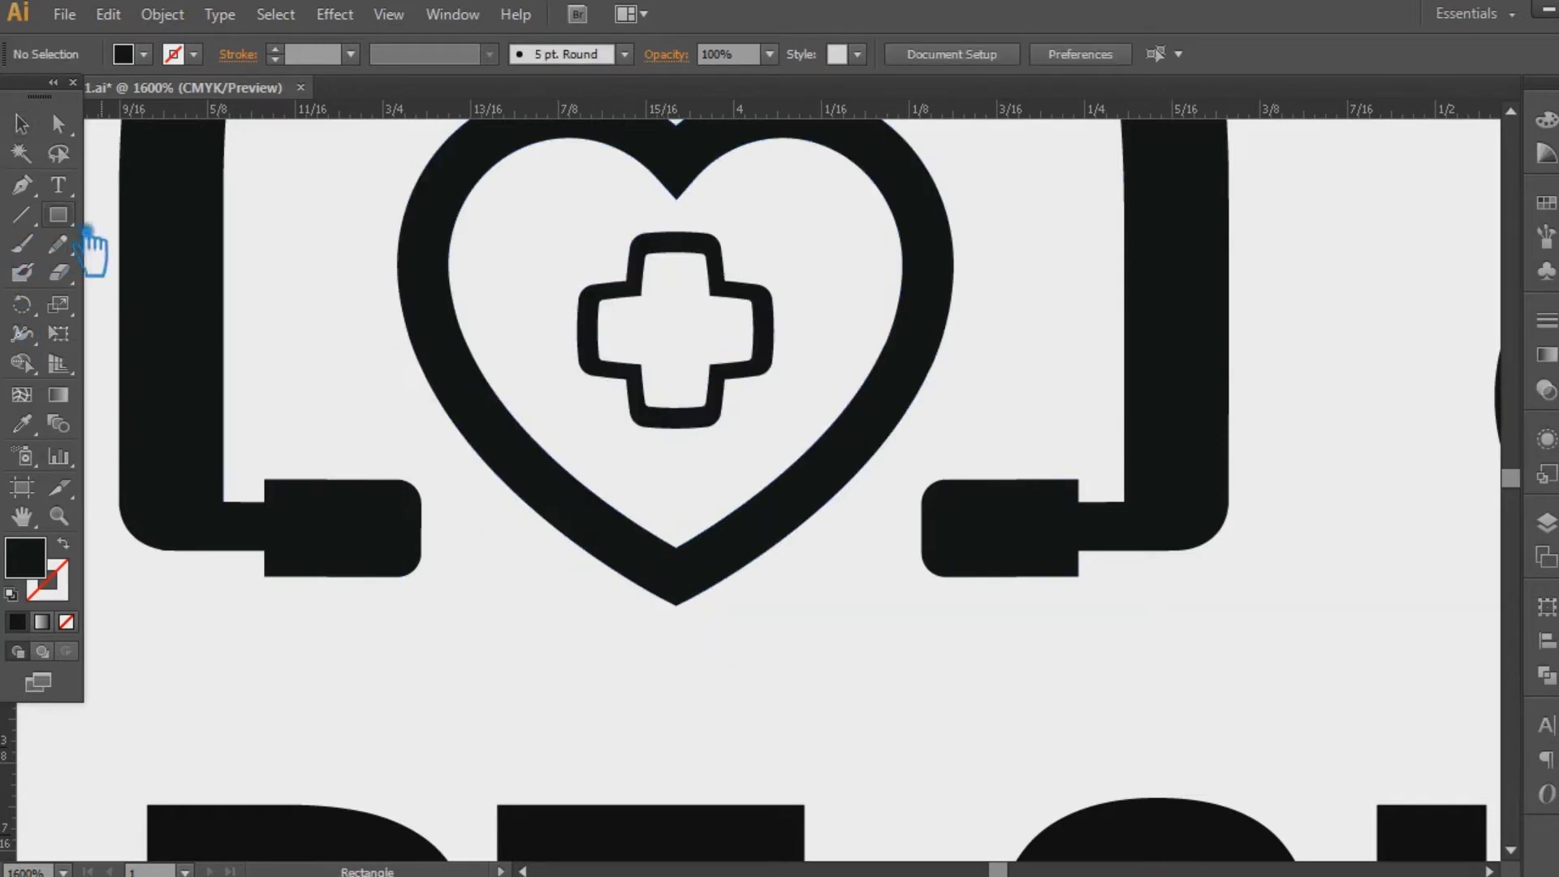
# - Draw a rectangle spanning the gap between the inner tube edges and align it with the heart-and-cross group on their horizontal centres
pyautogui.moveTo(224, 209); pyautogui.dragTo(1125, 353)
pyautogui.press('v')
pyautogui.keyDown('shift'); pyautogui.click(688, 168); pyautogui.keyUp('shift')
pyautogui.click(1028, 53)
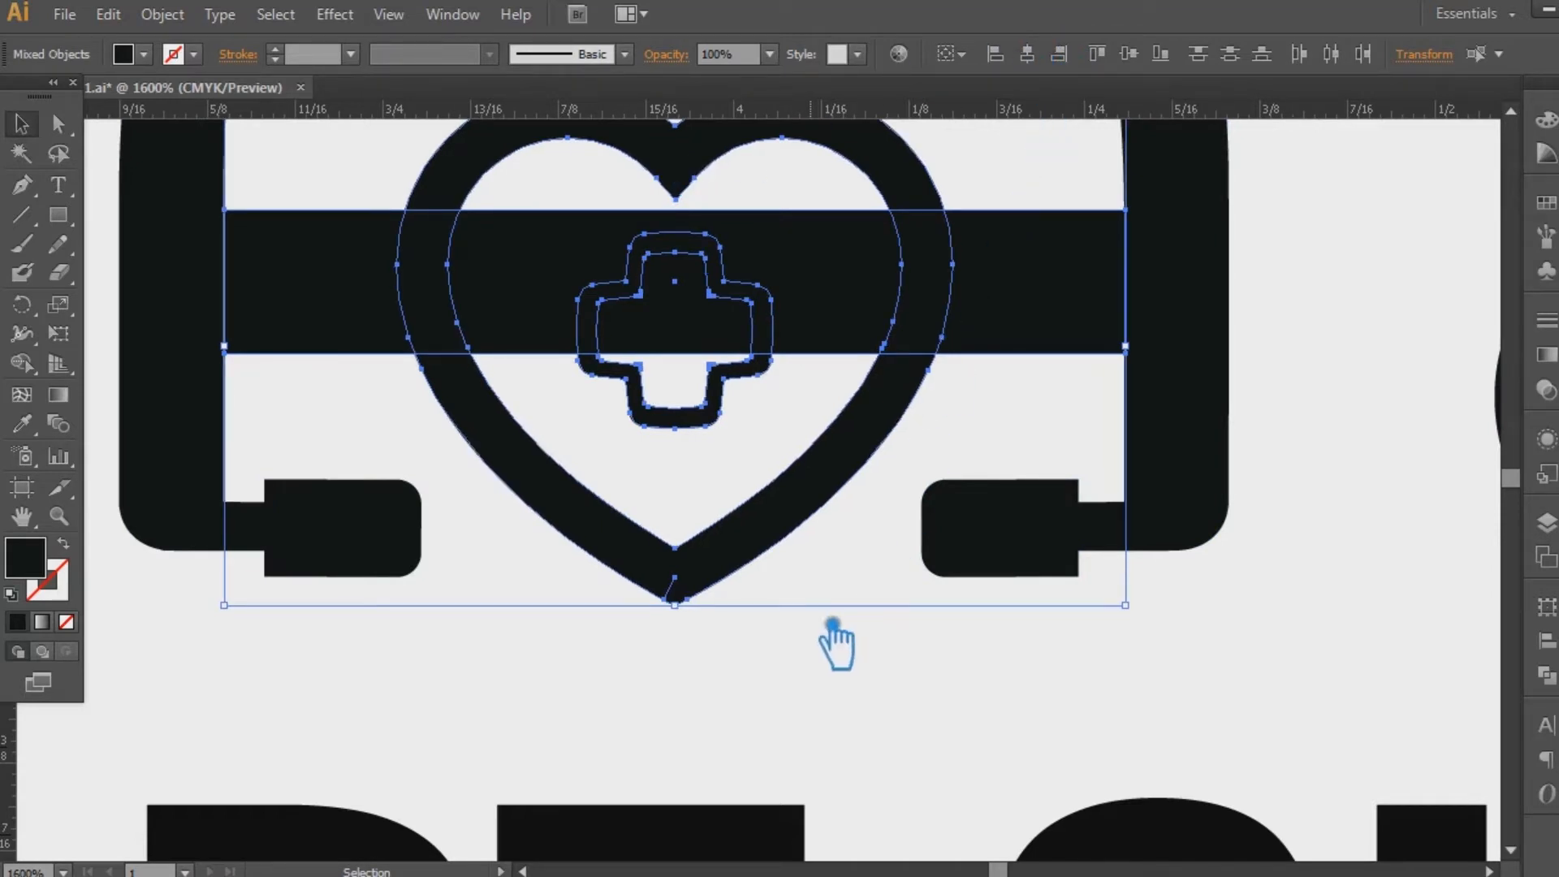
# - Group the rectangle with the heart and cross, and shift the group sideways to fit exactly between the tubes
pyautogui.hotkey('ctrl', 'g')
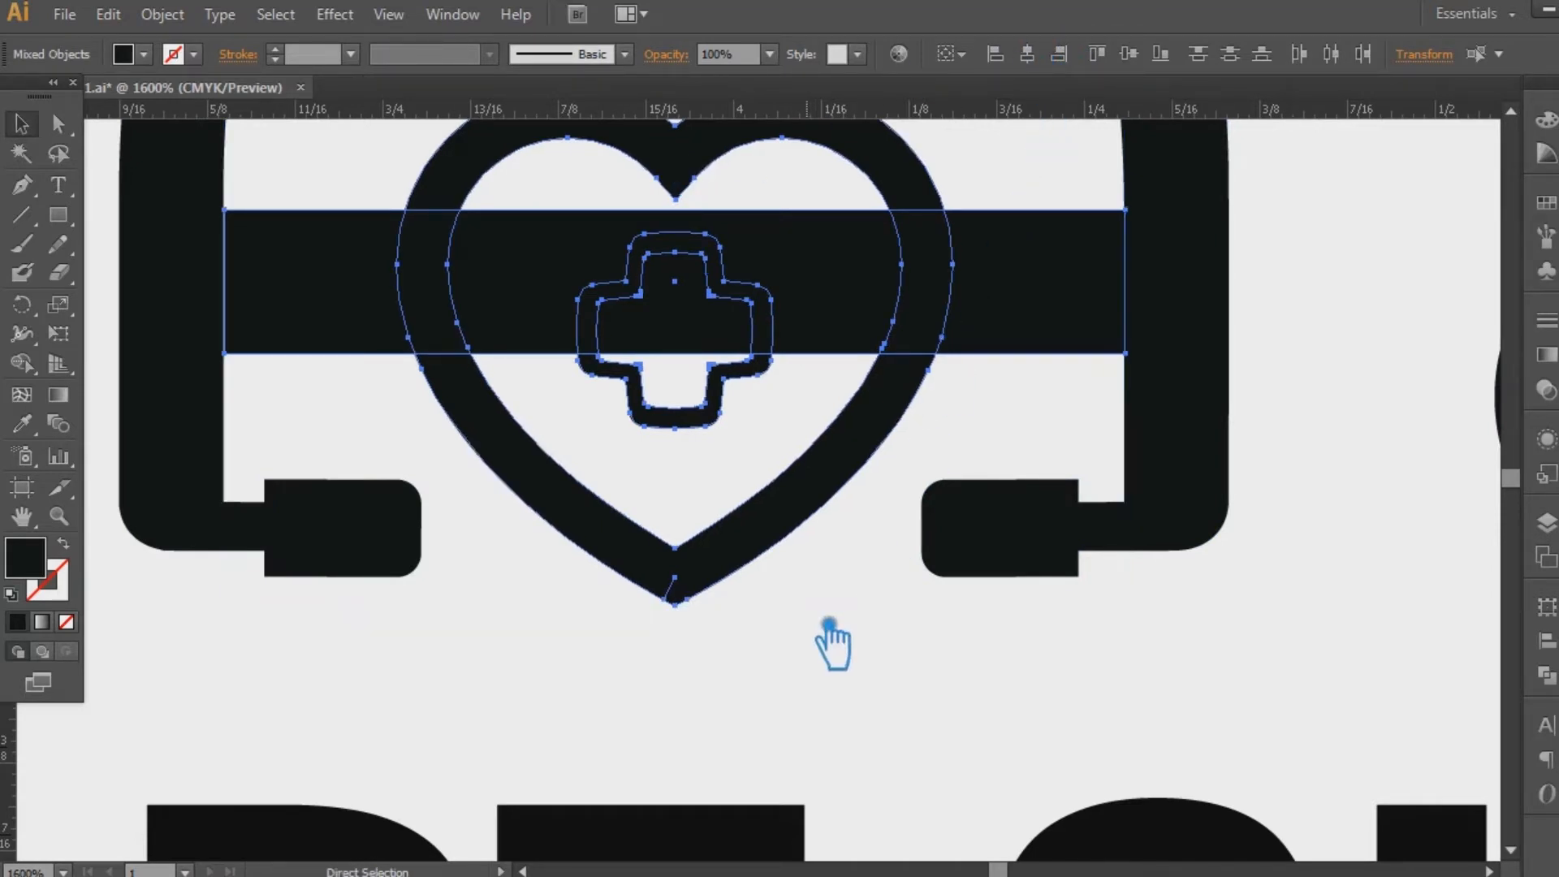
pyautogui.click(849, 703)
pyautogui.click(390, 325)
pyautogui.press('Left')
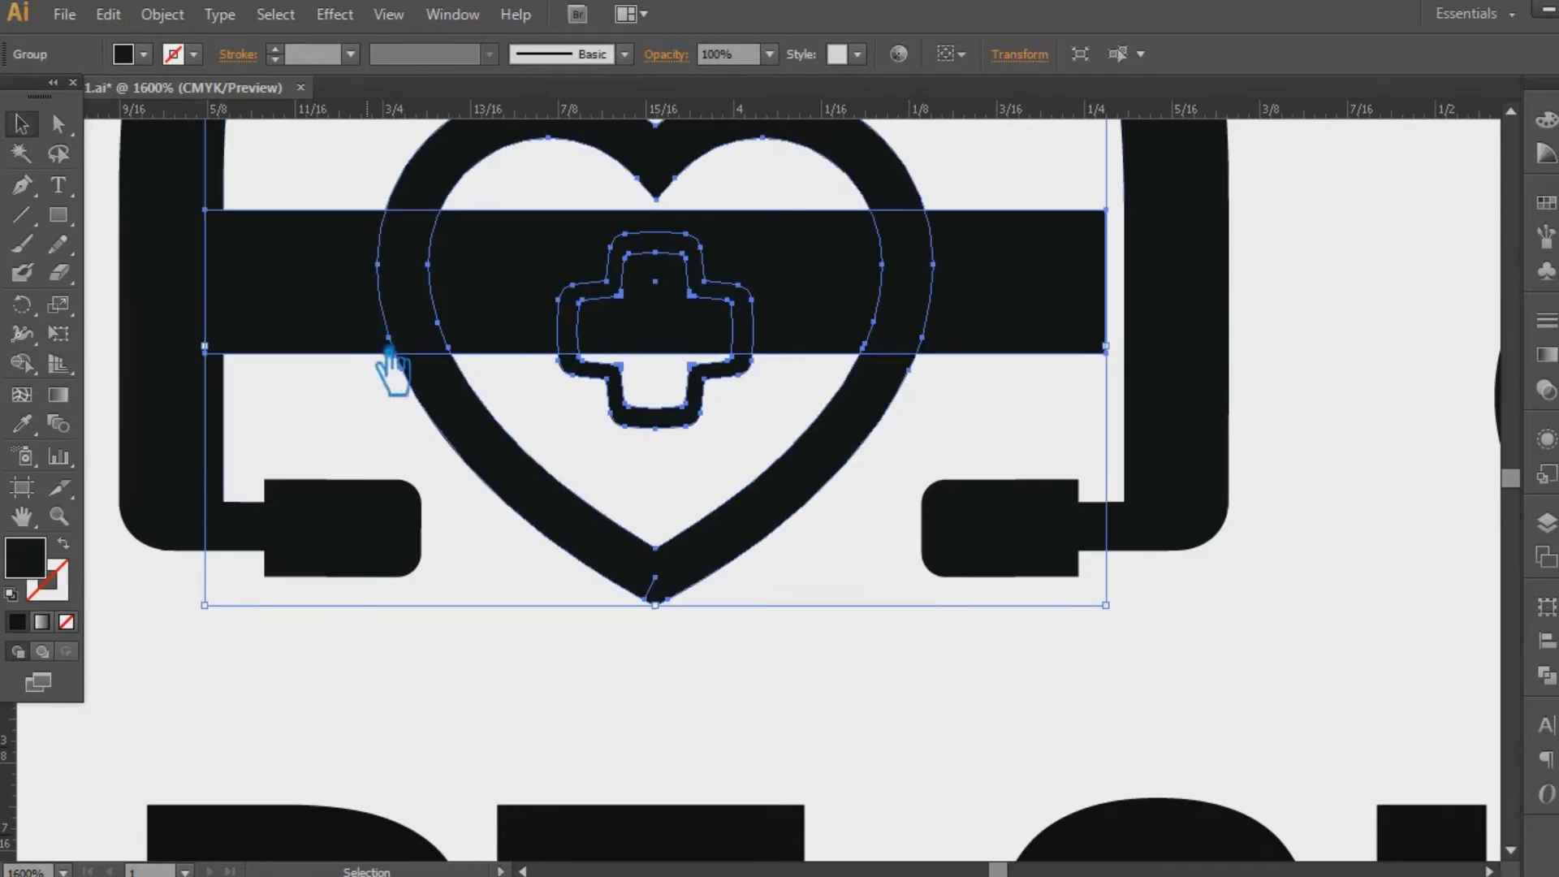
pyautogui.click(489, 673)
pyautogui.moveTo(288, 331); pyautogui.dragTo(342, 325)
pyautogui.moveTo(349, 272); pyautogui.dragTo(306, 272)
pyautogui.click(730, 679)
# - Ungroup the rectangle from the heart and cross and delete the rectangle
pyautogui.click(806, 308)
pyautogui.rightClick(788, 297)
pyautogui.click(862, 443)
pyautogui.click(798, 685)
pyautogui.click(793, 327)
pyautogui.press('Delete')
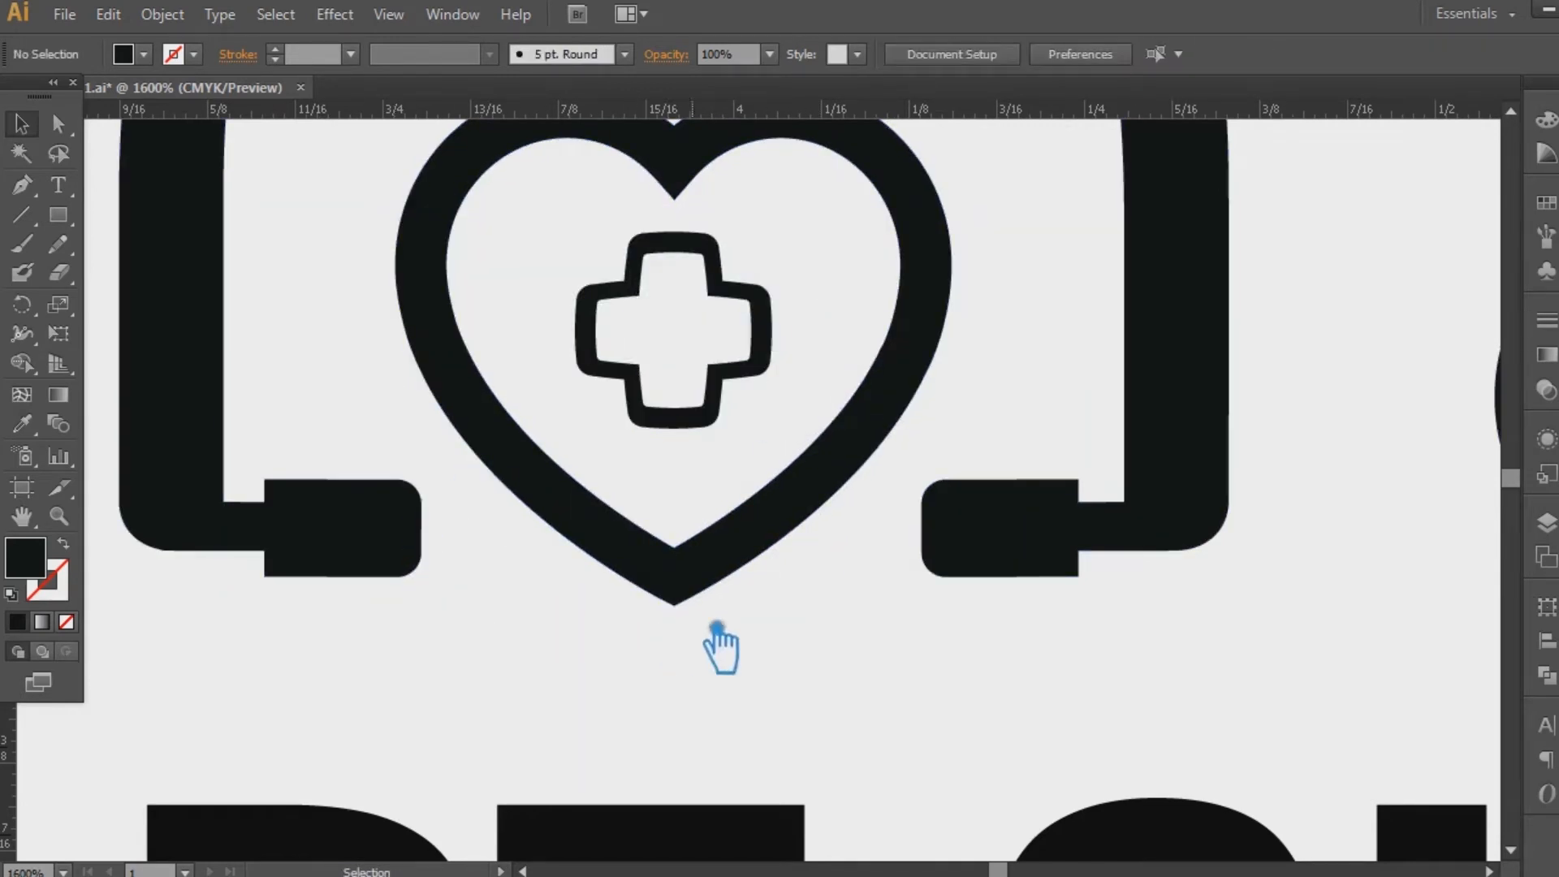
# - Draw a small rectangle filling the notch between the left tube and its earpiece, and give it a lighter grey fill
pyautogui.press('m')
pyautogui.moveTo(265, 481); pyautogui.dragTo(224, 499)
pyautogui.doubleClick(31, 559)
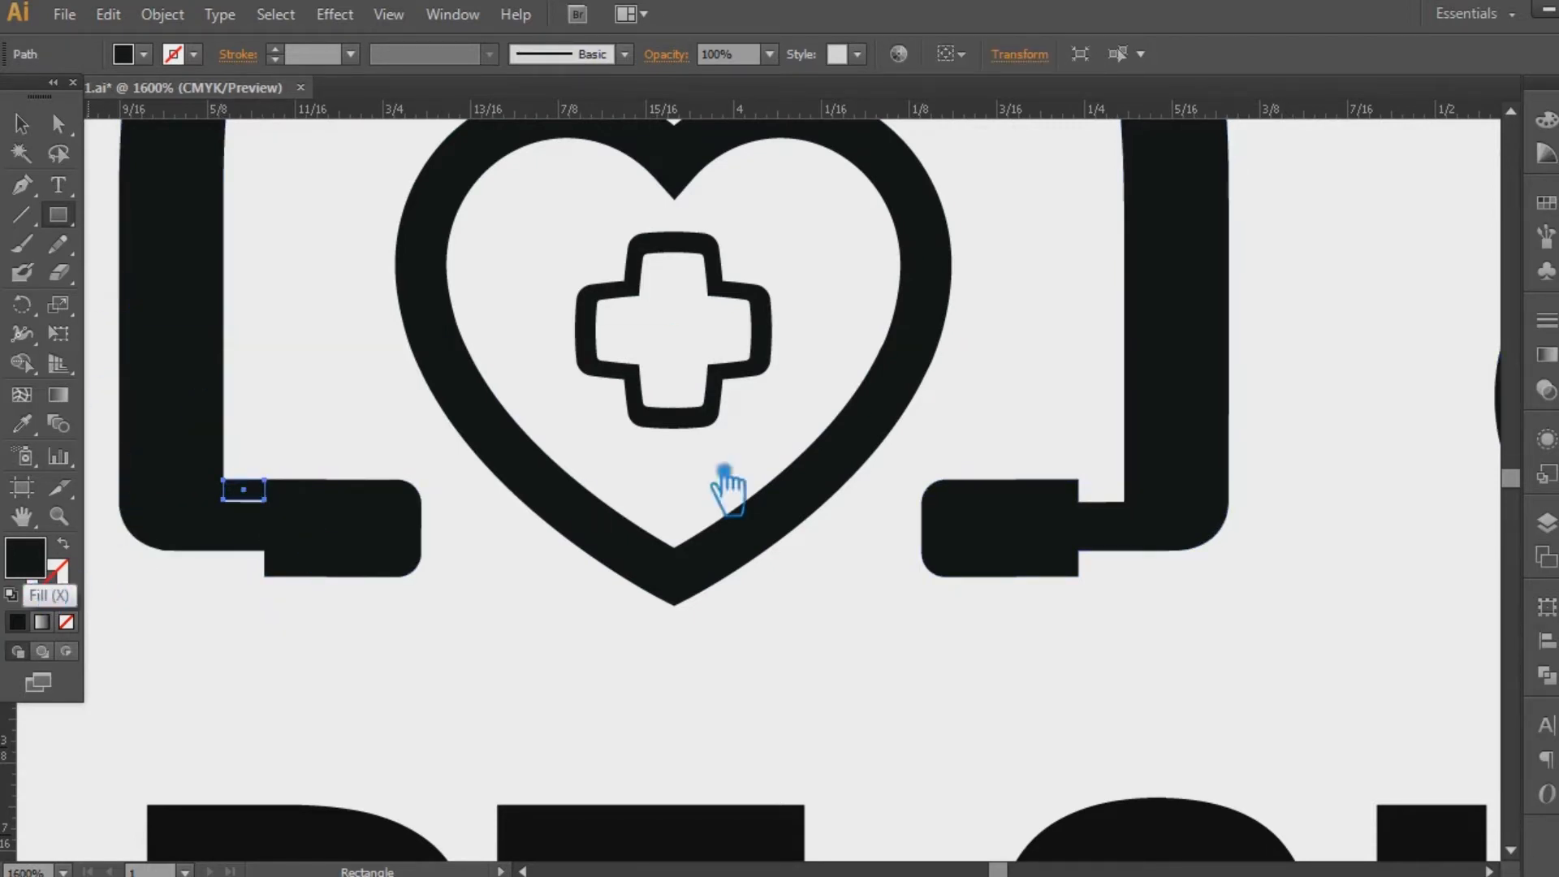
pyautogui.click(721, 354)
pyautogui.click(1294, 157)
pyautogui.press('v')
pyautogui.click(367, 369)
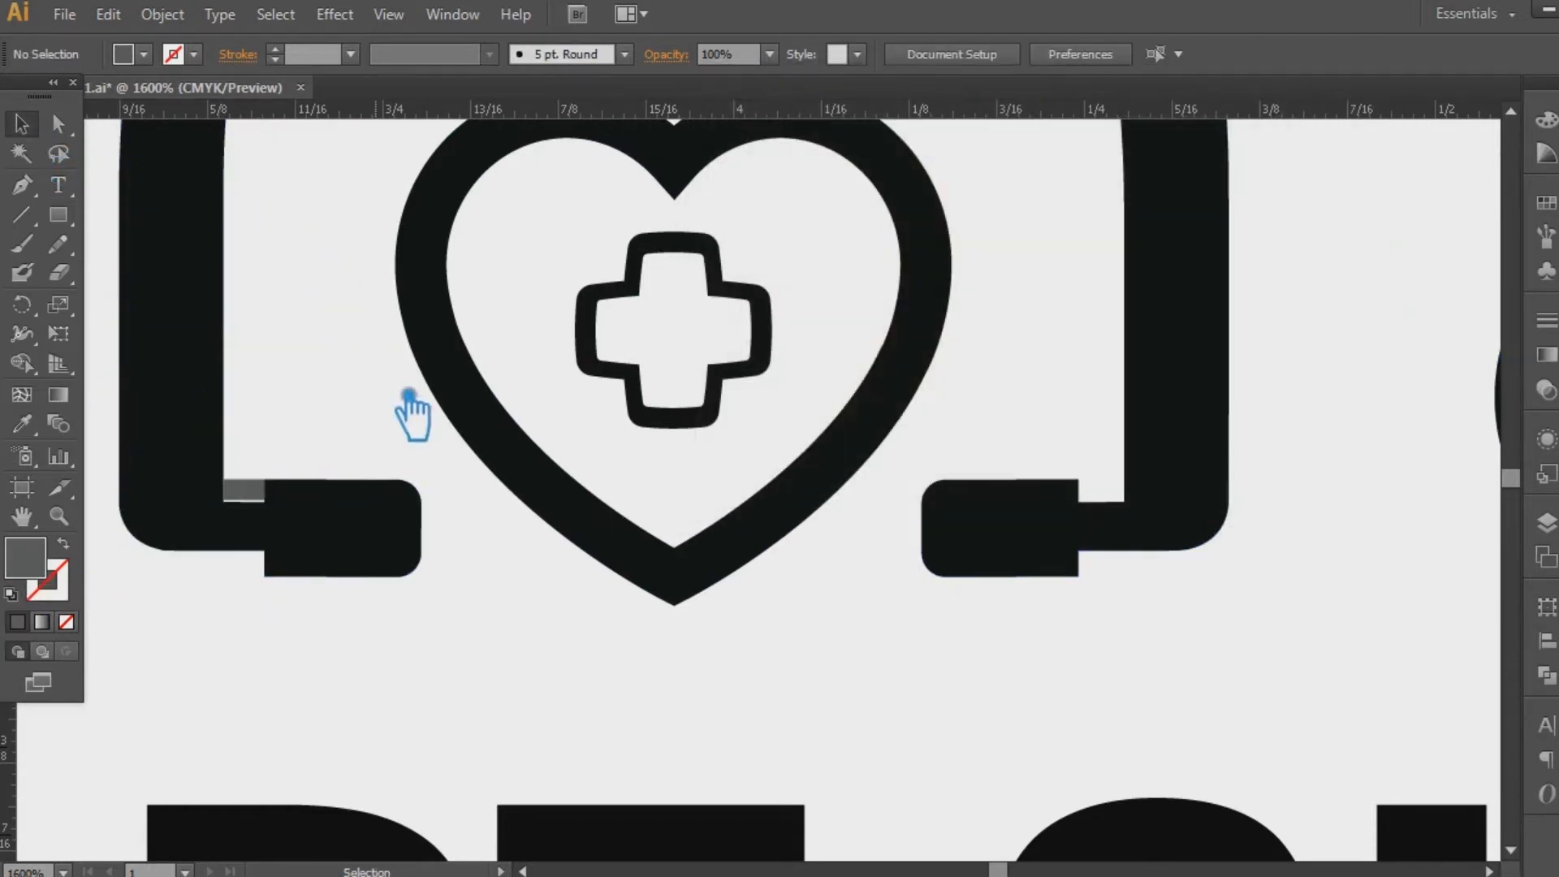
# - Move the grey rectangle into the matching notch between the right earpiece and right tube, flush with the tube's inner edge
pyautogui.moveTo(246, 490); pyautogui.dragTo(1129, 506)
pyautogui.moveTo(1122, 639); pyautogui.dragTo(931, 622)
pyautogui.hotkey('ctrl', '+')
pyautogui.hotkey('ctrl', '+')
pyautogui.hotkey('ctrl', '+')
pyautogui.hotkey('ctrl', '+')
pyautogui.moveTo(874, 517); pyautogui.dragTo(231, 459)
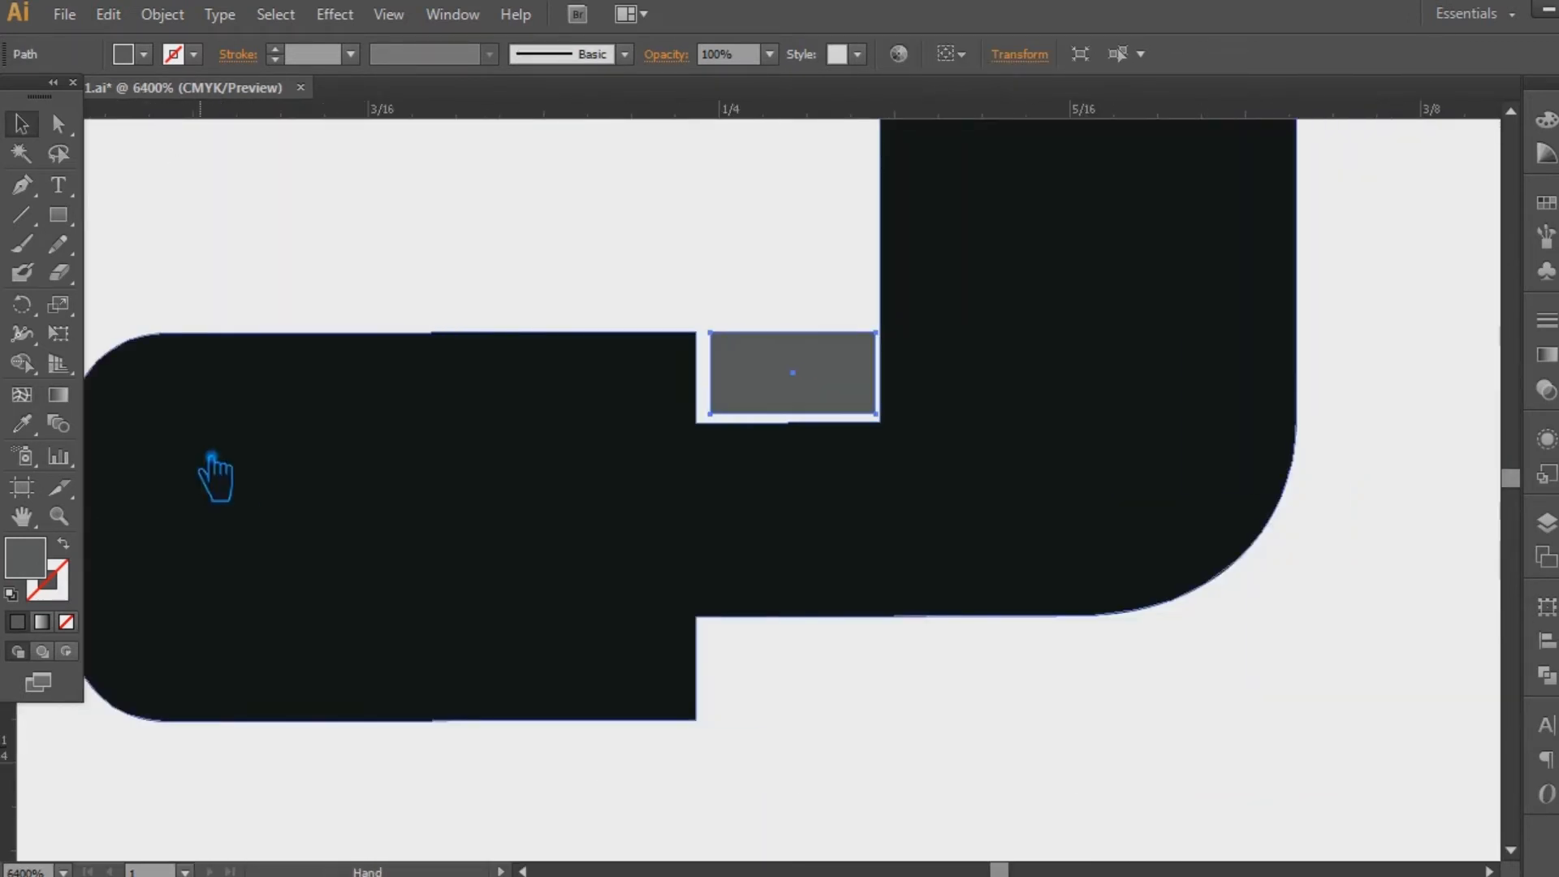
pyautogui.click(991, 665)
pyautogui.moveTo(866, 380); pyautogui.dragTo(788, 350)
# - Shift the right earpiece's edge points to meet the grey rectangle's side, and delete the rectangle
pyautogui.click(449, 266)
pyautogui.hscroll(-3, 425, 264)
pyautogui.scroll(-2, 357, 236)
pyautogui.moveTo(199, 176); pyautogui.dragTo(900, 650)
pyautogui.press('a')
pyautogui.moveTo(873, 216); pyautogui.dragTo(891, 216)
pyautogui.click(971, 166)
pyautogui.click(960, 265)
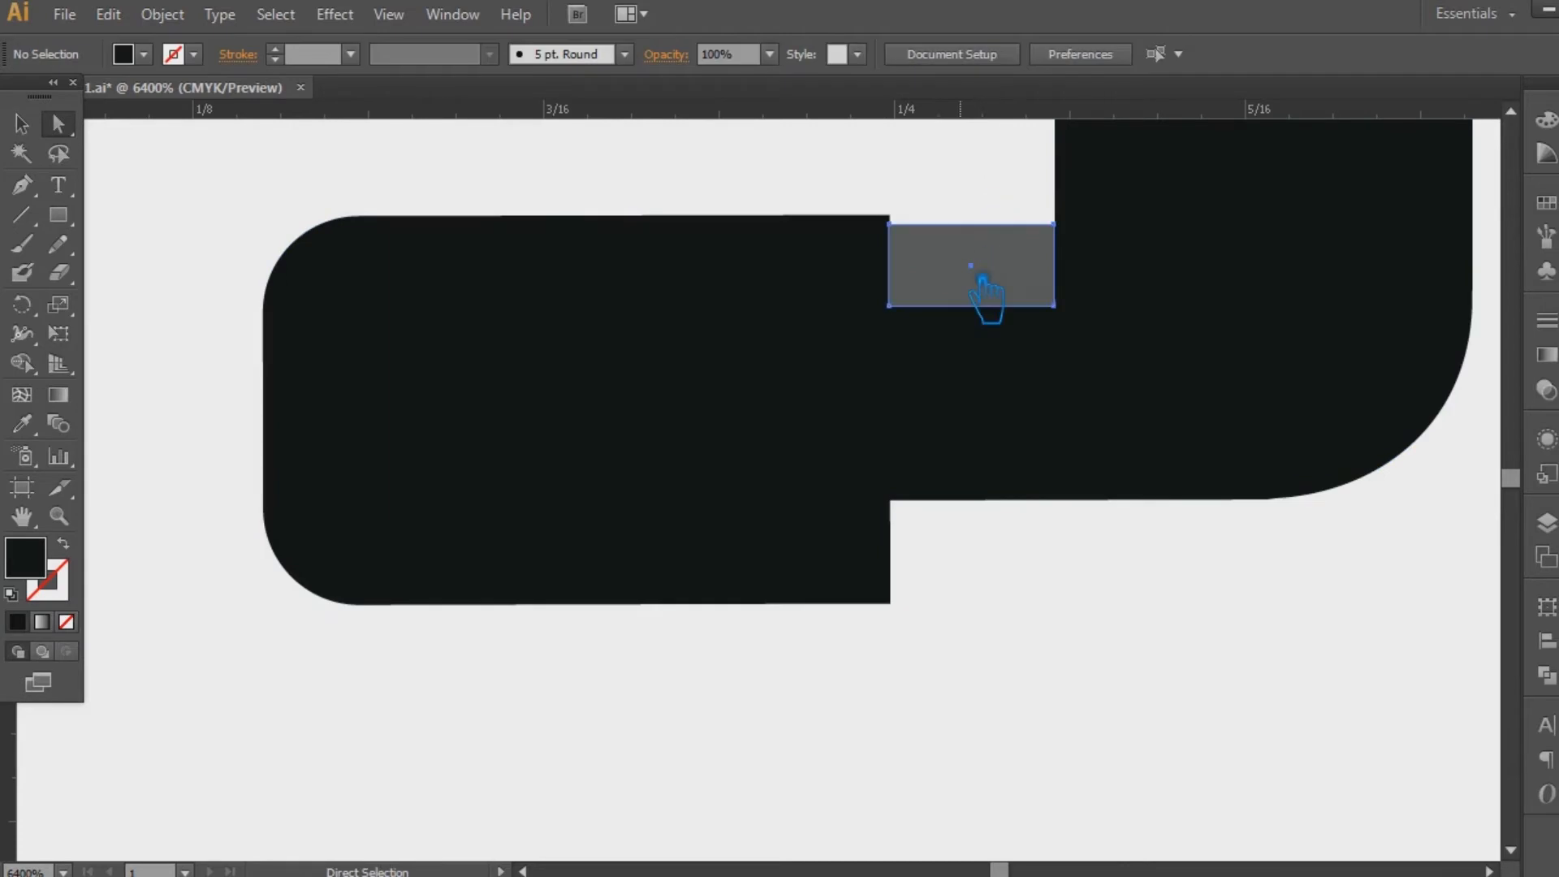
pyautogui.press('Delete')
# - Group the stethoscope, heart and cross into one icon
pyautogui.hotkey('ctrl', '-')
pyautogui.hotkey('ctrl', '-')
pyautogui.hotkey('ctrl', '-')
pyautogui.hotkey('ctrl', '-')
pyautogui.hotkey('ctrl', '-')
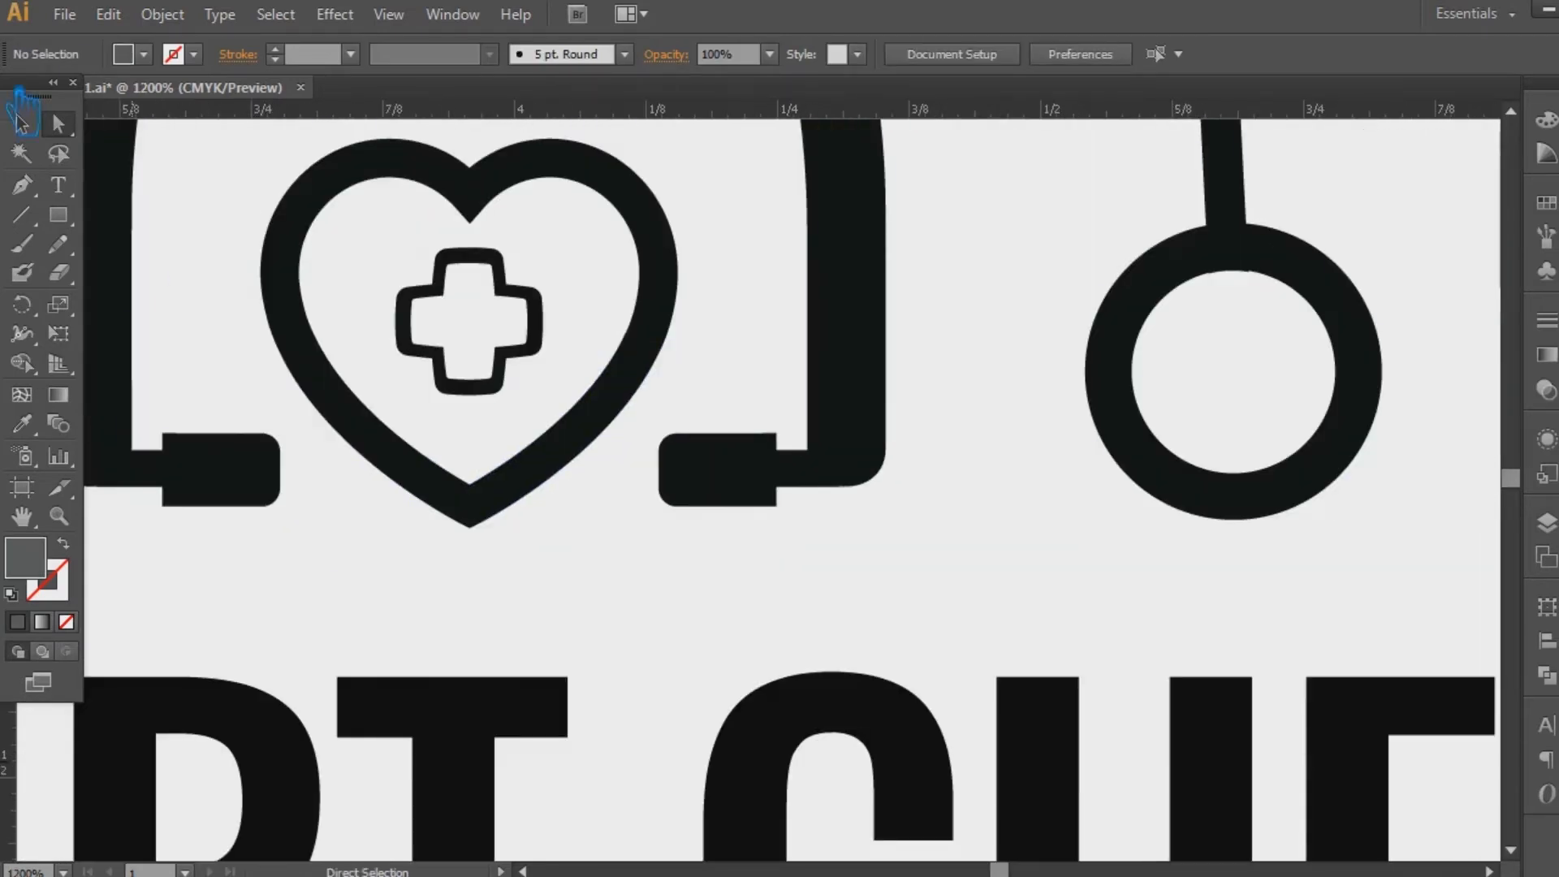
pyautogui.hotkey('ctrl', '-')
pyautogui.hotkey('ctrl', '-')
pyautogui.moveTo(992, 373); pyautogui.dragTo(960, 469)
pyautogui.moveTo(846, 629); pyautogui.dragTo(317, 284)
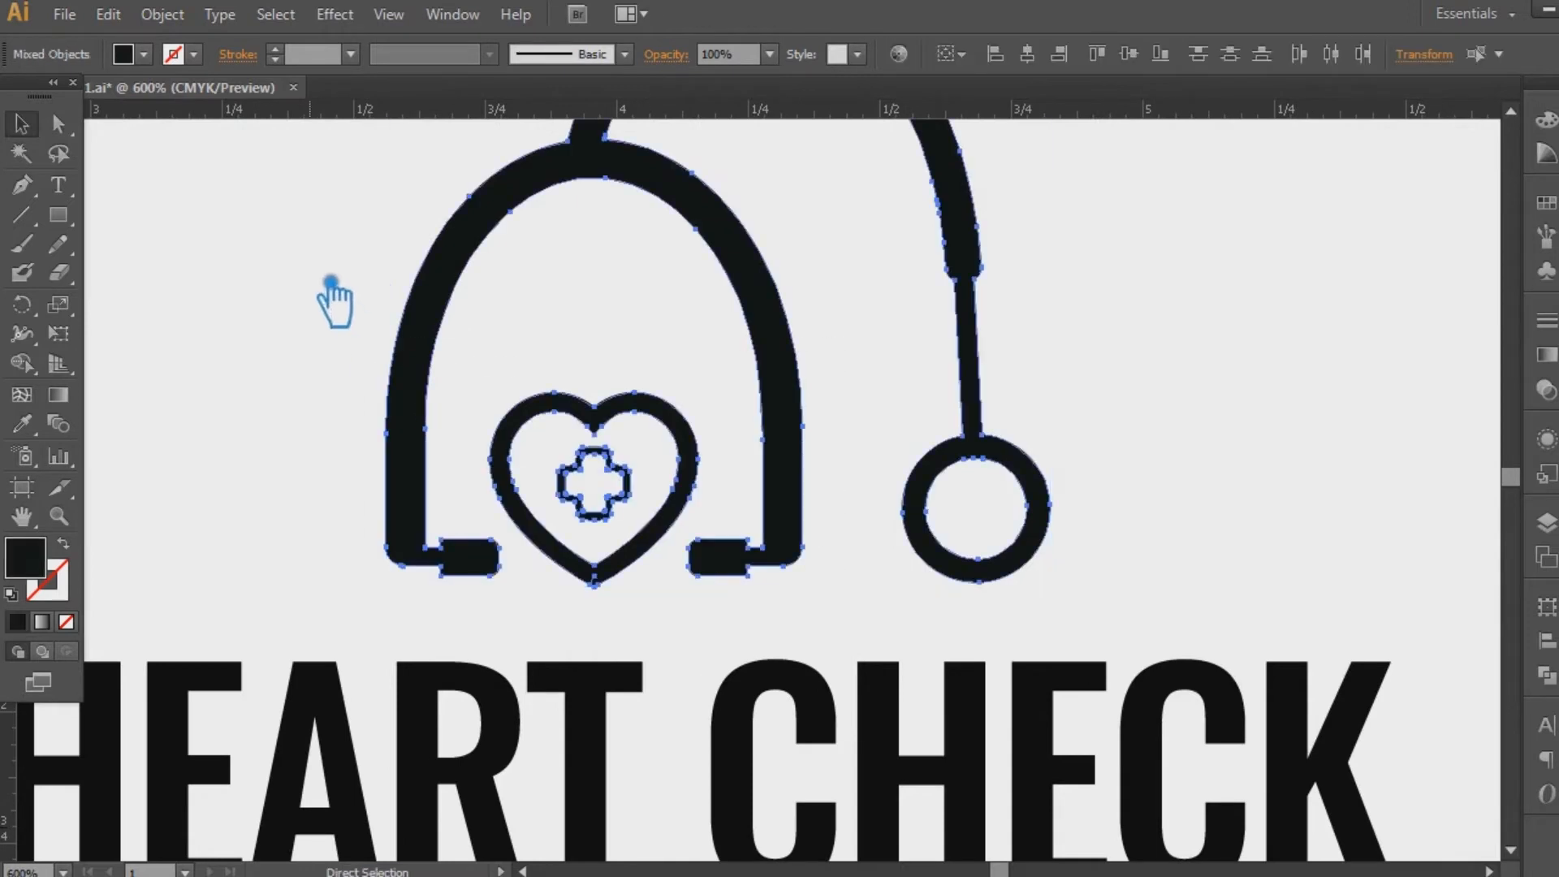
pyautogui.hotkey('ctrl', 'g')
pyautogui.click(196, 271)
# - Centre the icon and the HEART CHECK text horizontally, and raise the icon slightly above the text
pyautogui.hotkey('ctrl', '-')
pyautogui.hotkey('ctrl', '-')
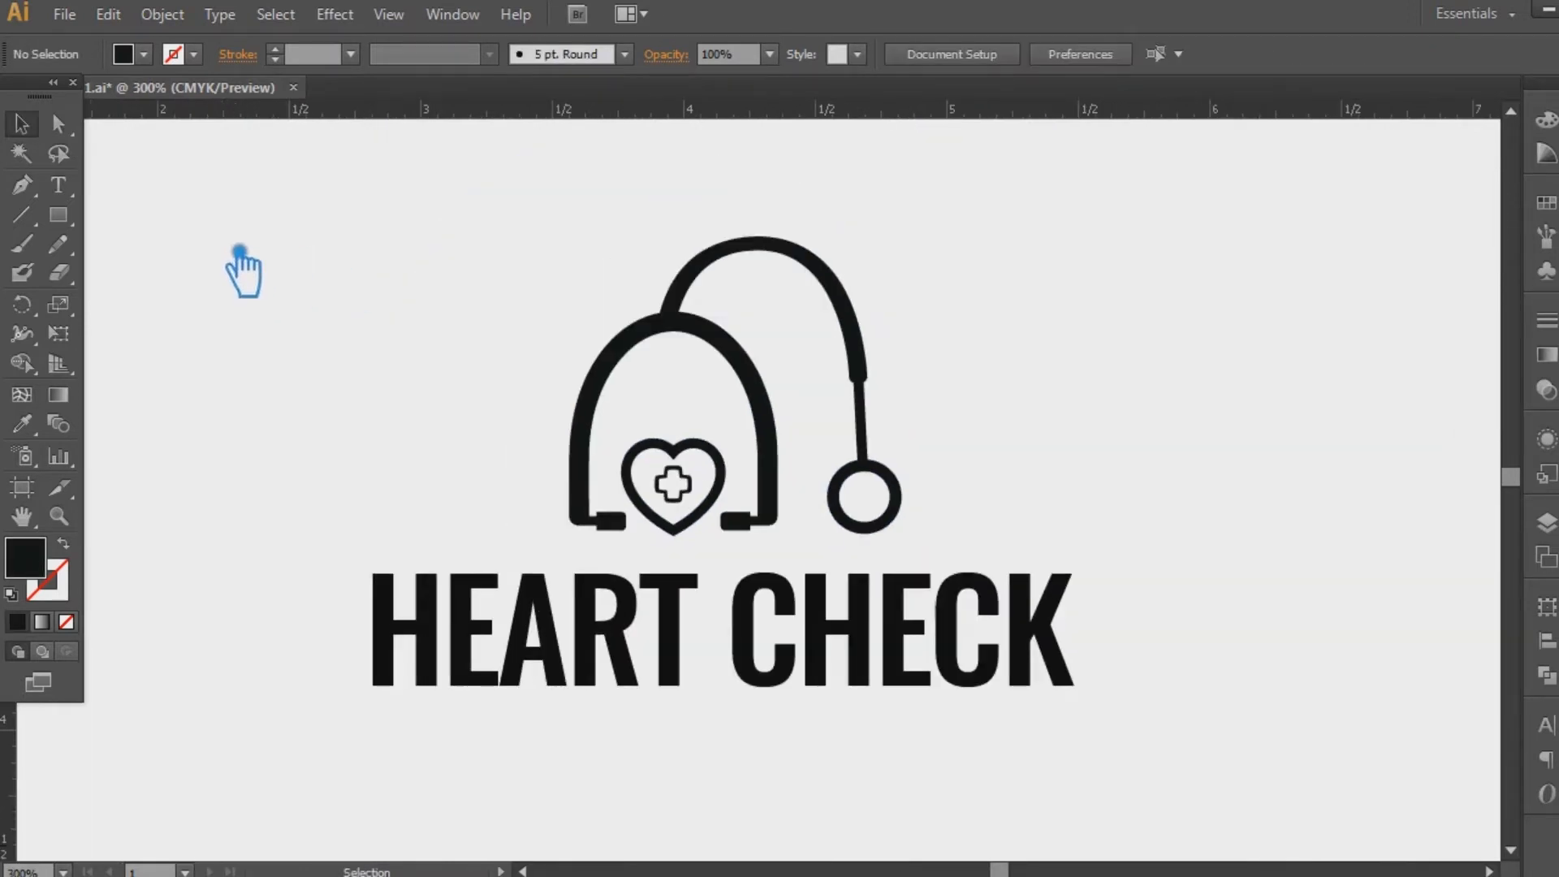
pyautogui.click(776, 461)
pyautogui.keyDown('shift'); pyautogui.click(935, 639); pyautogui.keyUp('shift')
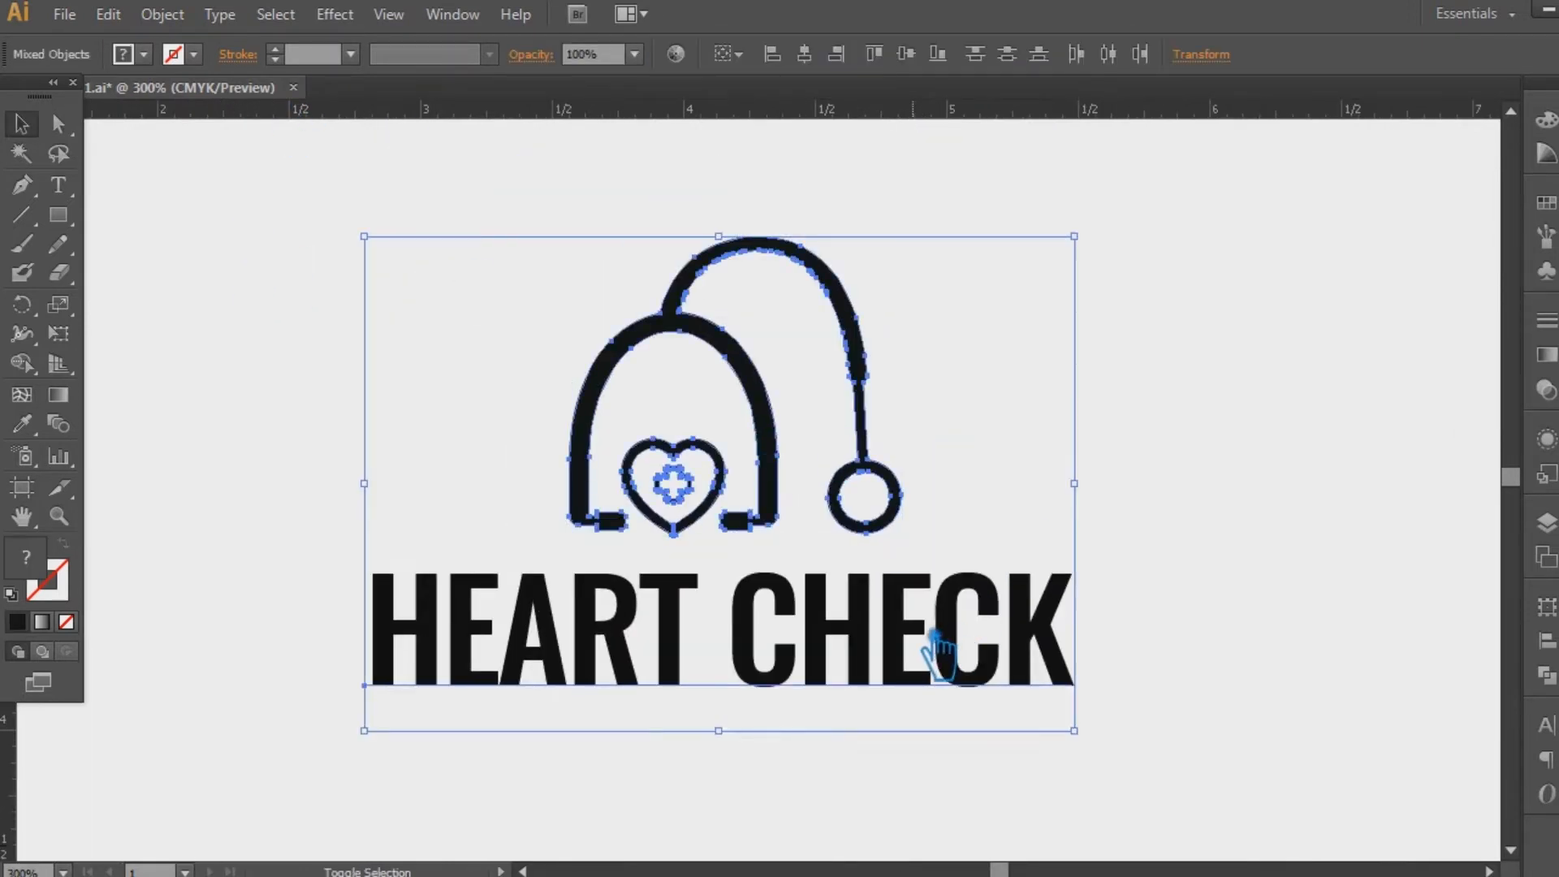
pyautogui.click(829, 56)
pyautogui.click(1178, 391)
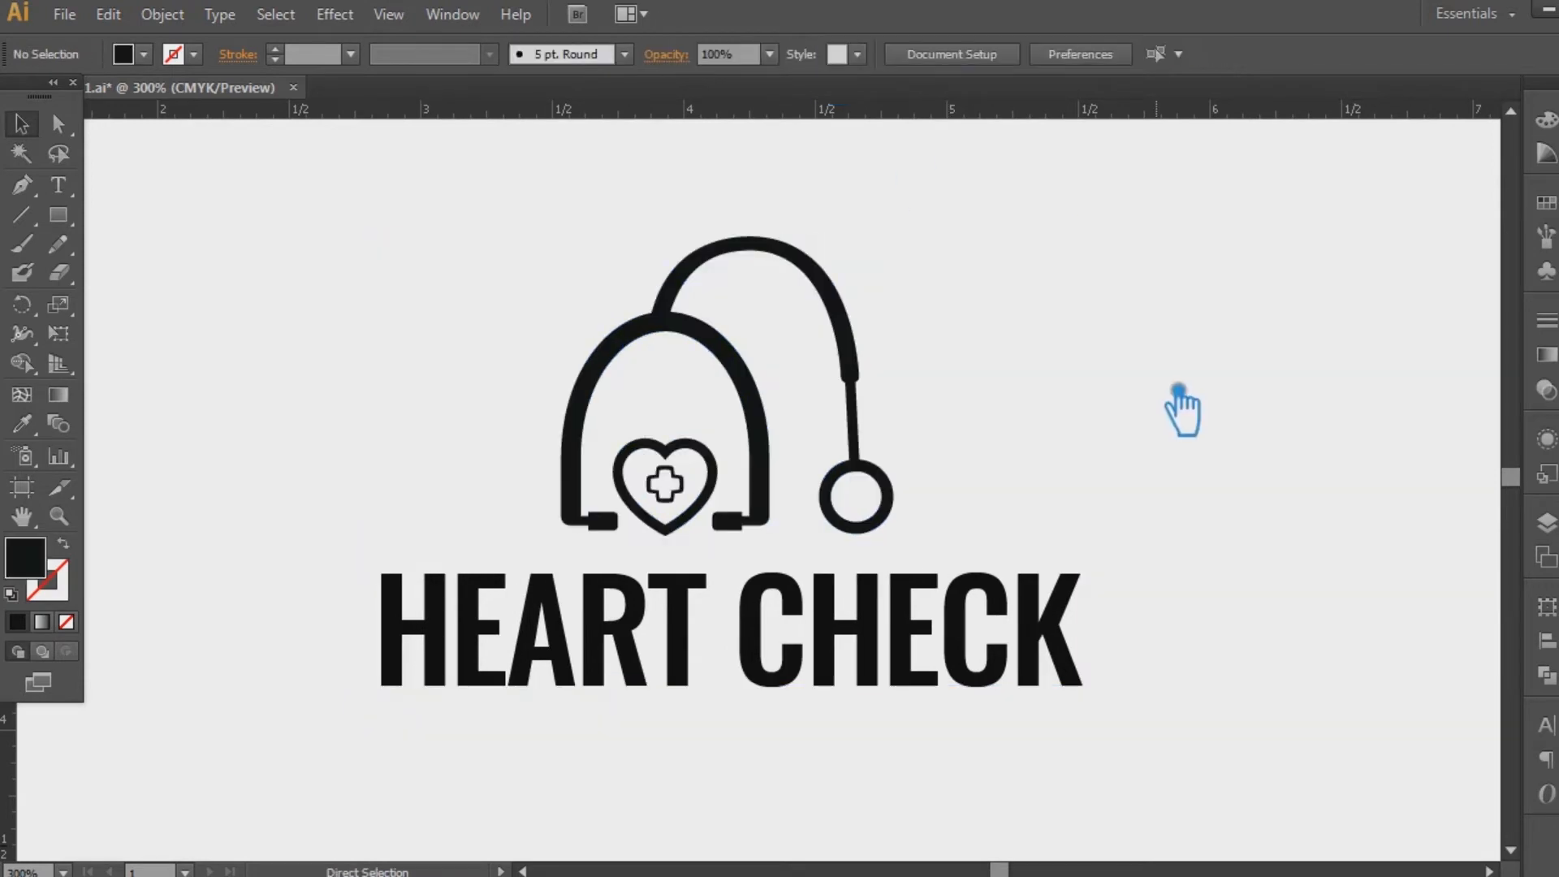
pyautogui.moveTo(741, 342); pyautogui.dragTo(741, 323)
pyautogui.click(1114, 411)
# - Duplicate the HEART CHECK text directly below itself and scale the copy down to about 13.35 pt
pyautogui.moveTo(1132, 455); pyautogui.dragTo(1103, 370)
pyautogui.click(911, 572)
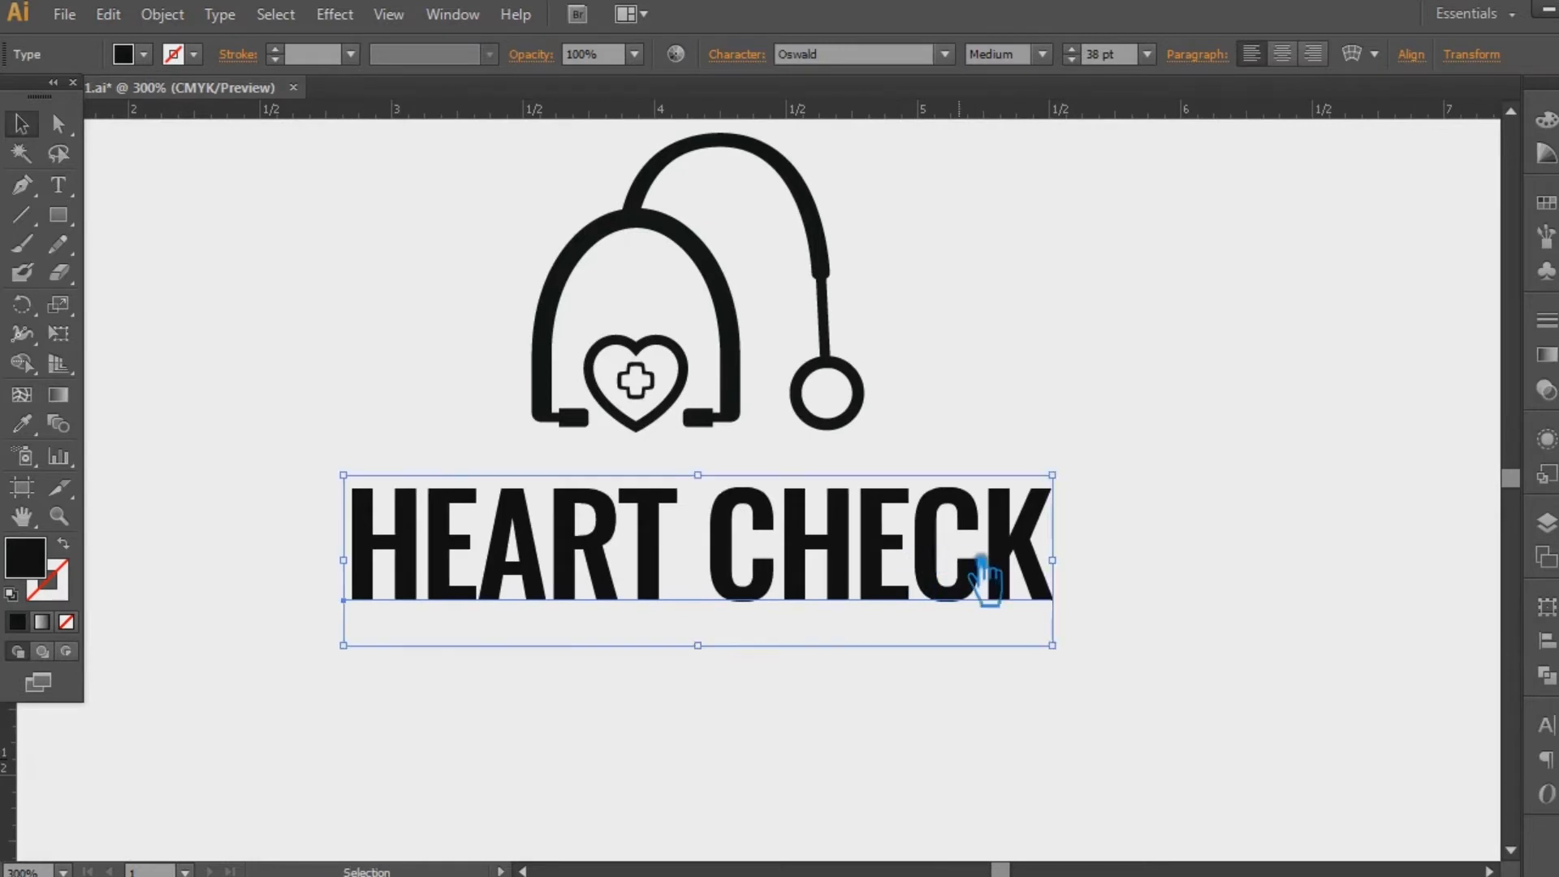
pyautogui.keyDown('shift'); pyautogui.click(884, 587); pyautogui.keyUp('shift')
pyautogui.moveTo(885, 588); pyautogui.dragTo(885, 718)
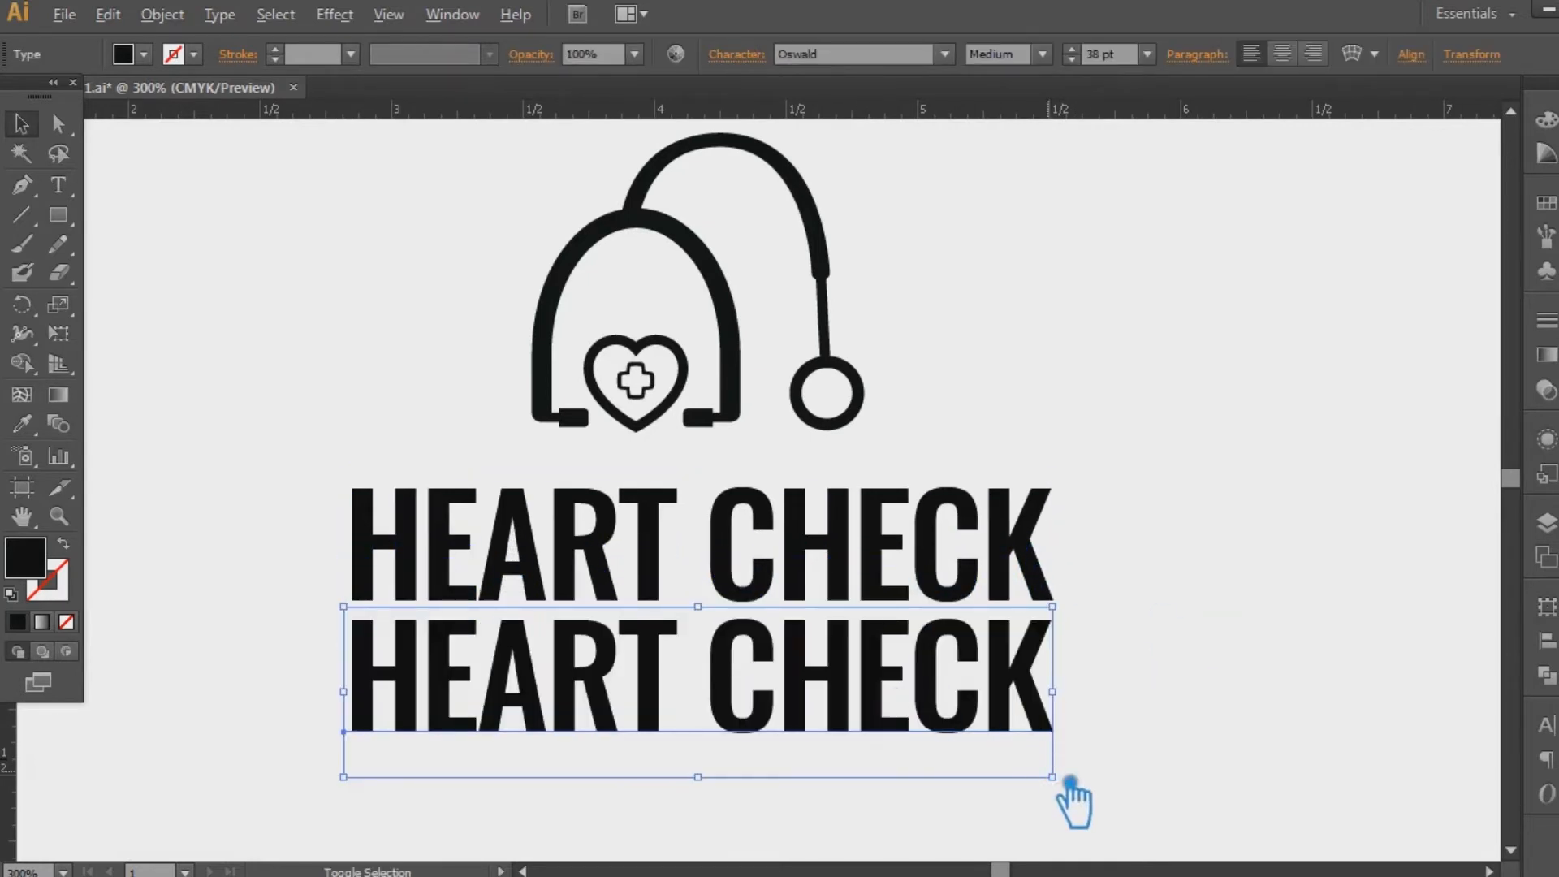
pyautogui.moveTo(1076, 789); pyautogui.dragTo(845, 751)
# - Replace the small copy's wording with TAGLINE GOES HERE and move it up close under the HEART CHECK text
pyautogui.click(87, 199)
pyautogui.moveTo(820, 686); pyautogui.dragTo(574, 686)
pyautogui.press('BackSpace')
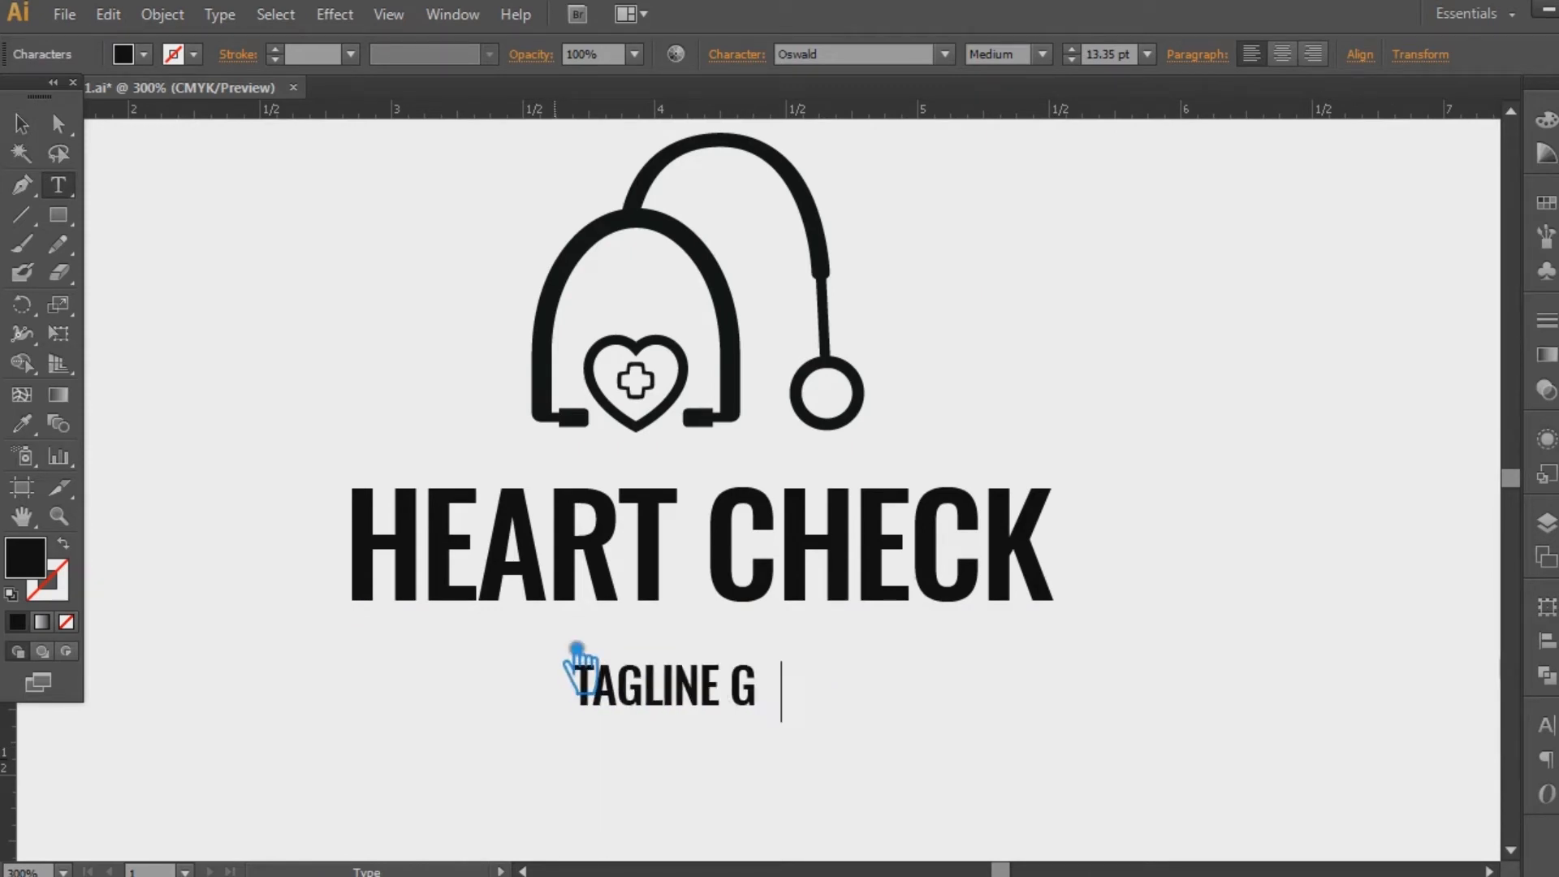
pyautogui.click(21, 124)
pyautogui.moveTo(748, 686); pyautogui.dragTo(731, 650)
# - Set the tagline's font size to 8 pt, trying the Light weight before restoring it to Medium
pyautogui.click(1042, 54)
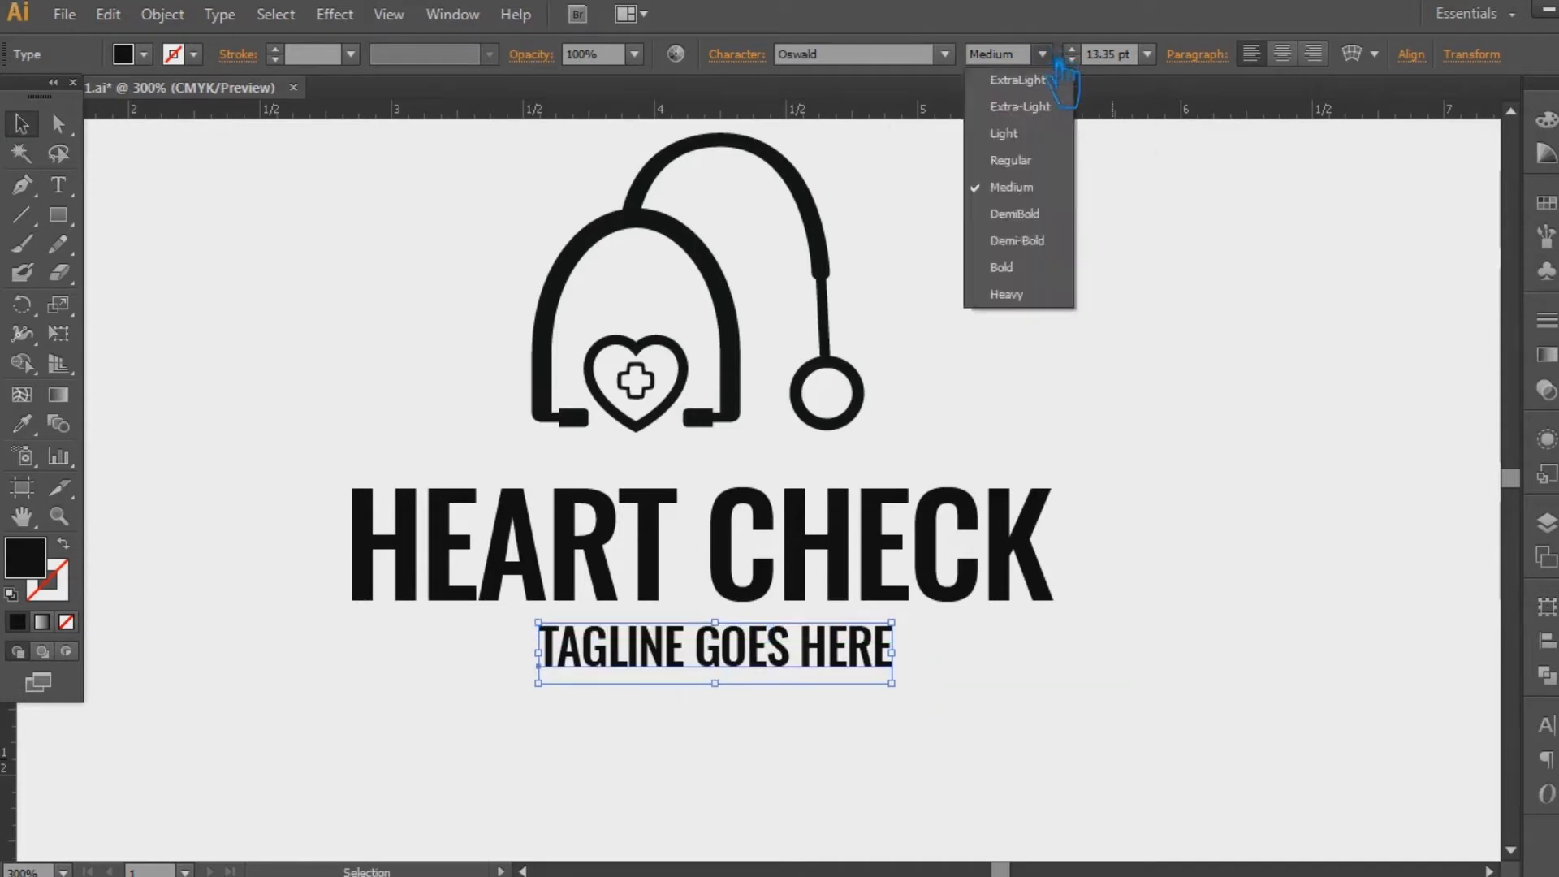
pyautogui.click(1047, 139)
pyautogui.scroll(-6, 1096, 62)
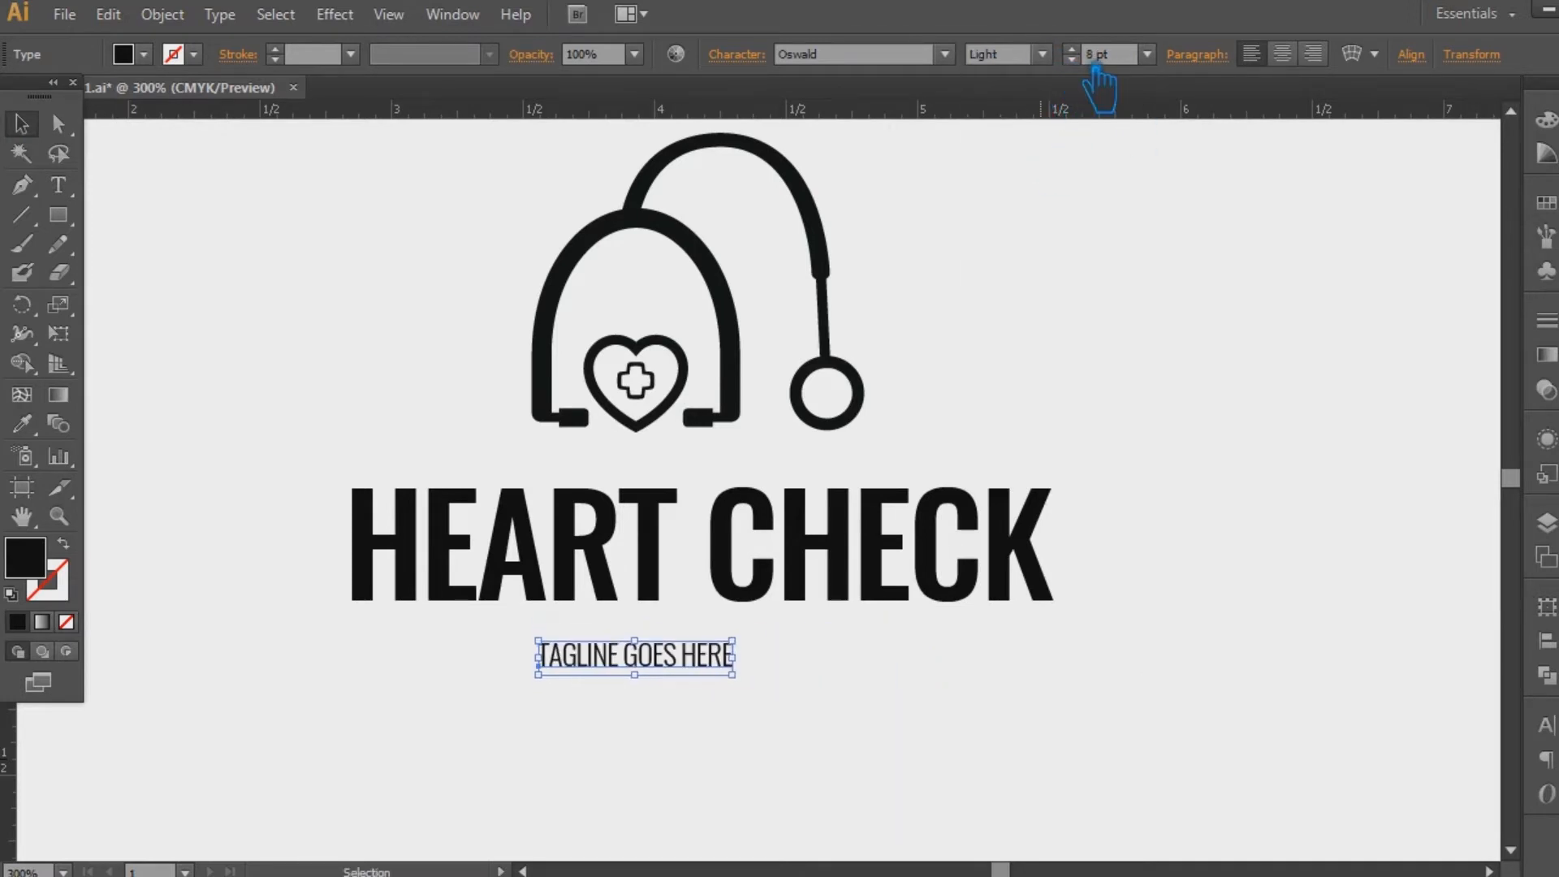
pyautogui.click(1026, 55)
pyautogui.click(1042, 186)
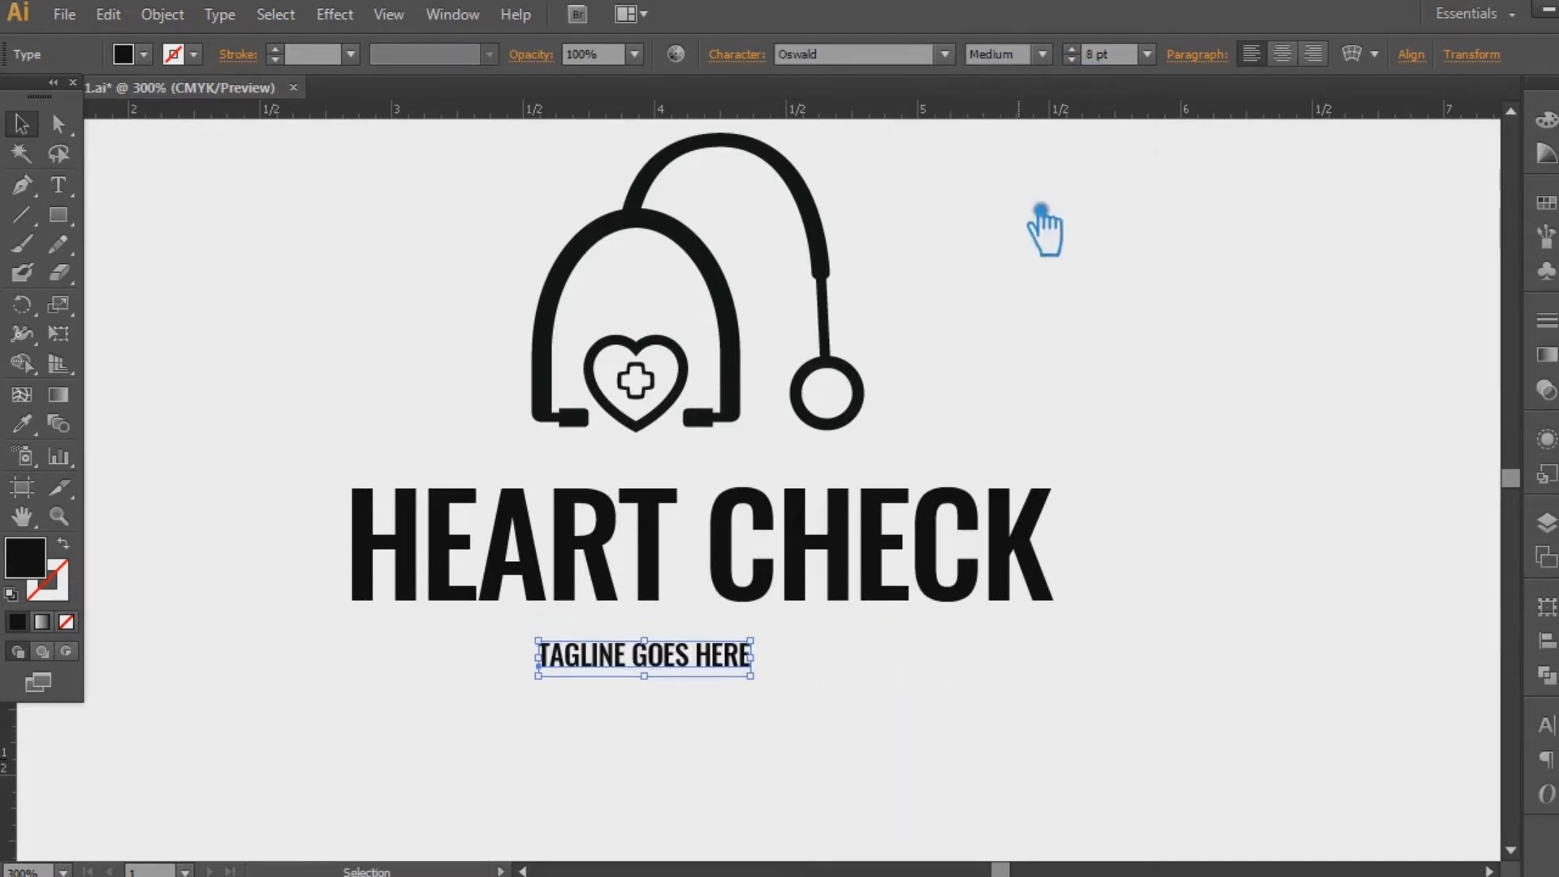
# - Widen the tagline's tracking to 200 and increase it further
pyautogui.click(771, 62)
pyautogui.click(747, 197)
pyautogui.click(806, 589)
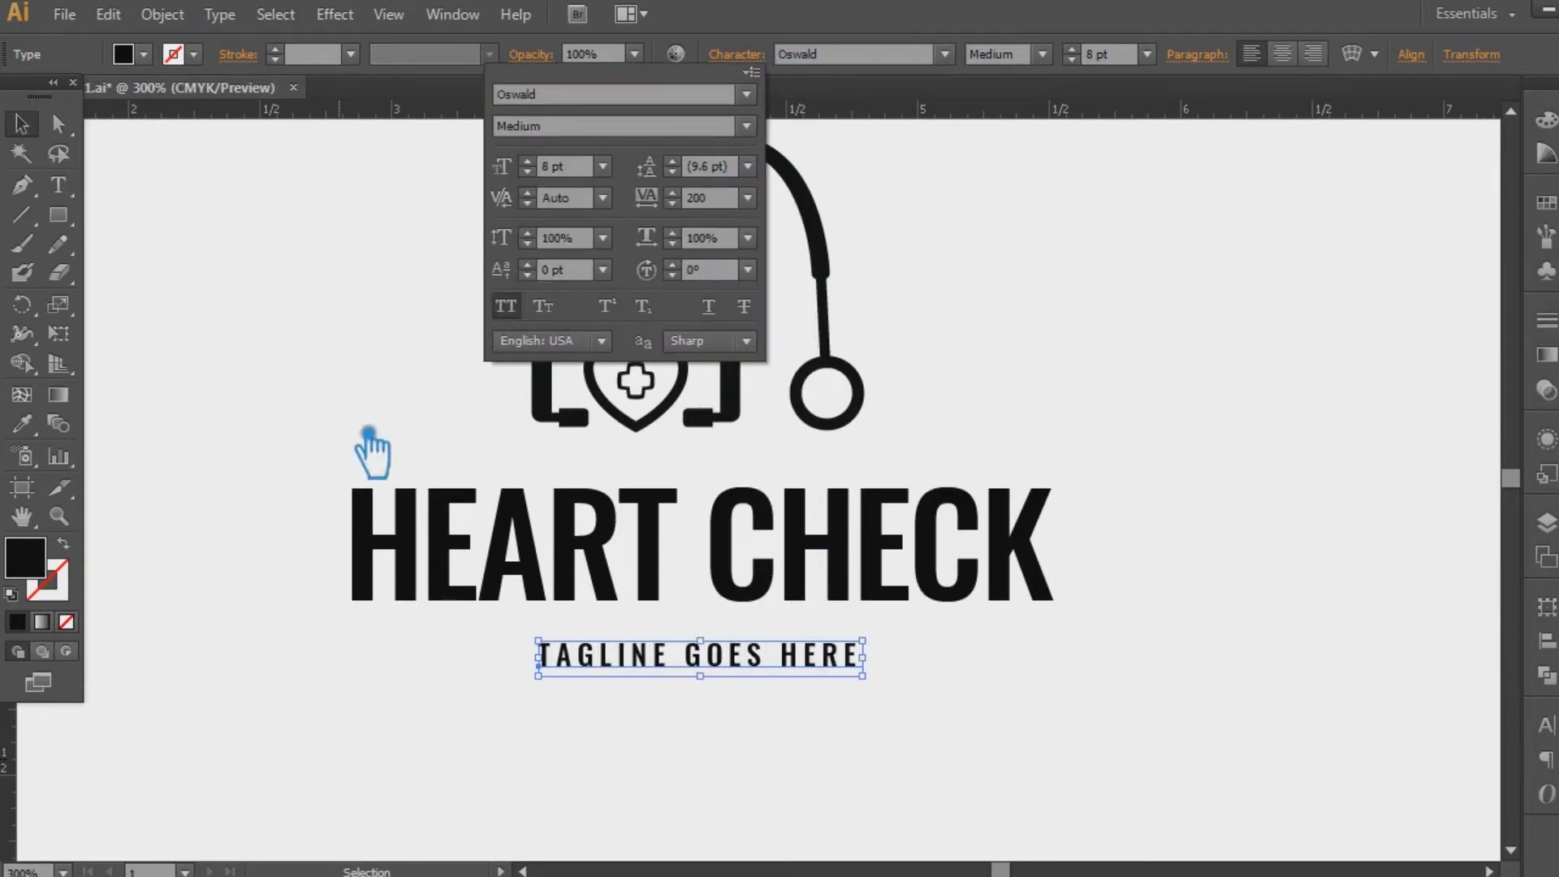
pyautogui.click(997, 339)
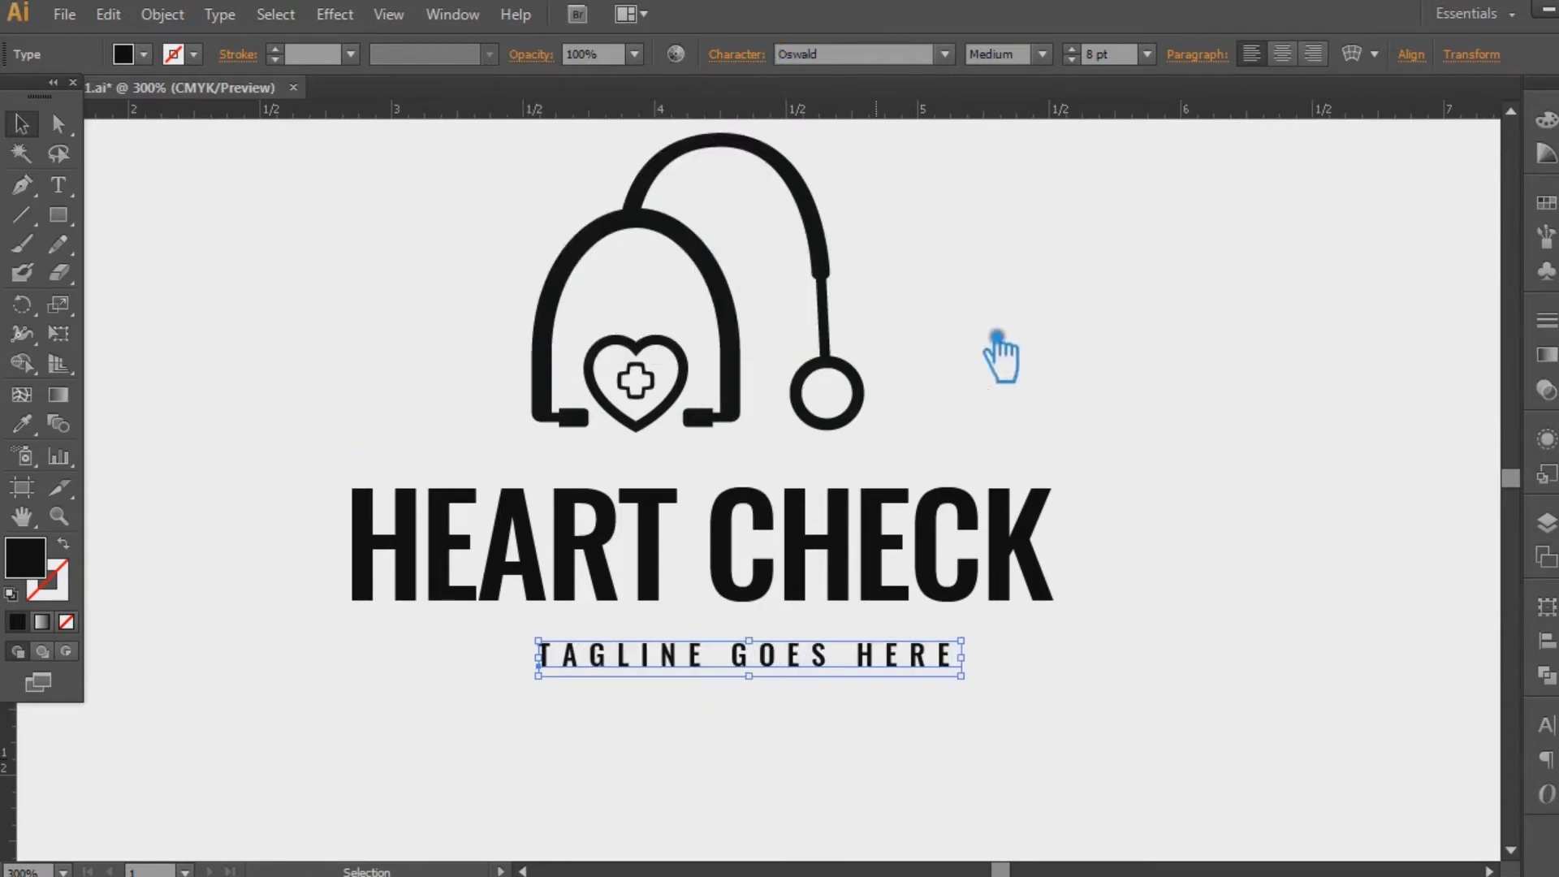
# - Remove the extra tracking after the tagline's last letter so the text box ends at the letter
pyautogui.moveTo(961, 658); pyautogui.dragTo(939, 658)
pyautogui.click(736, 54)
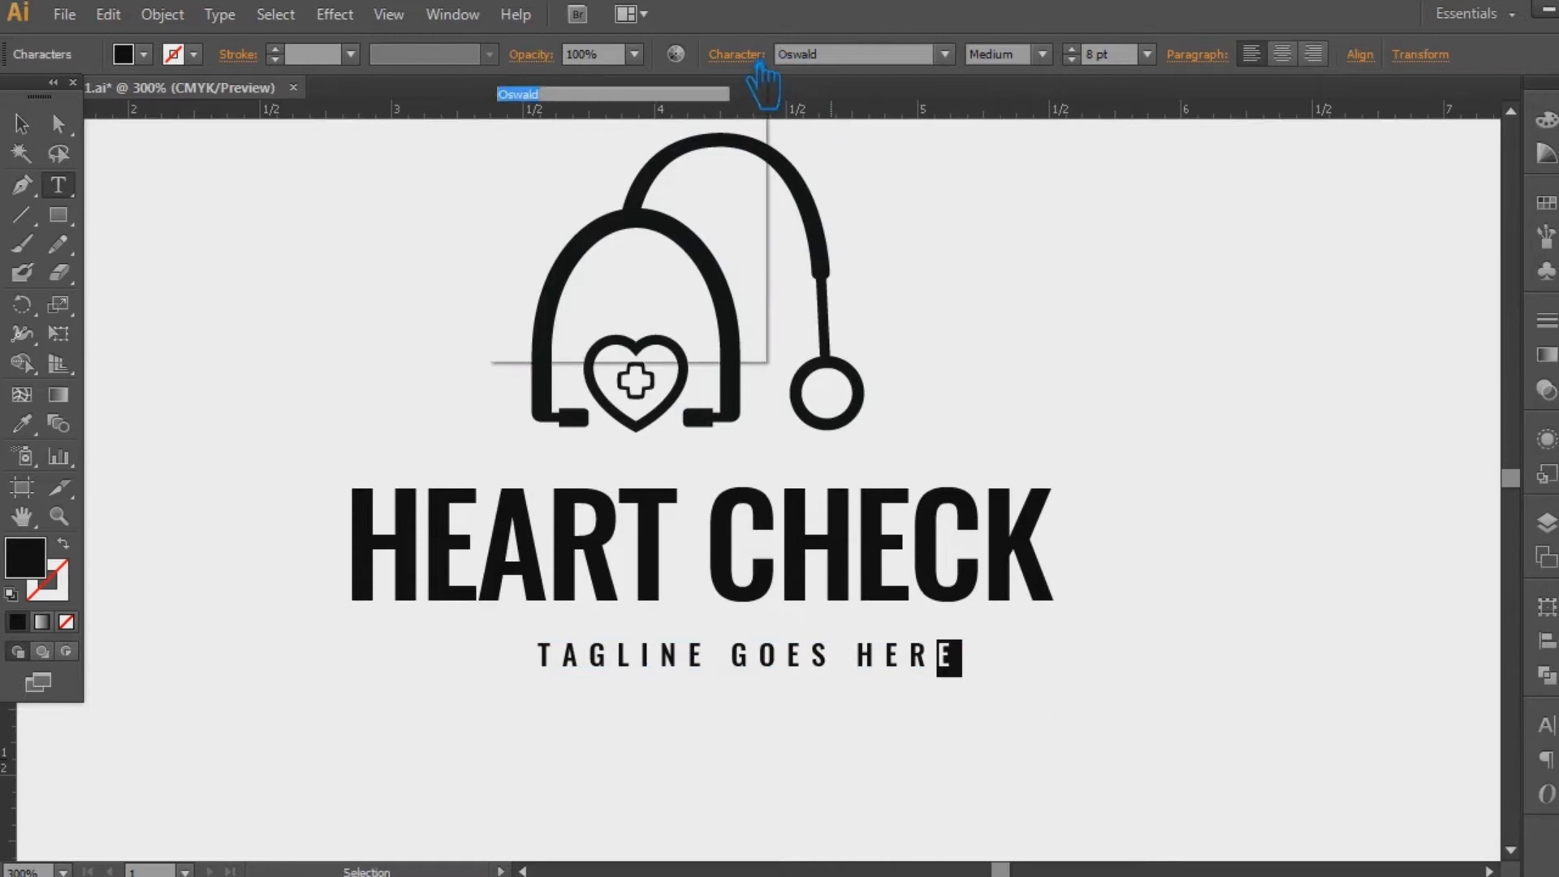
pyautogui.click(748, 198)
pyautogui.click(789, 391)
# - Move the tagline closer under the HEART CHECK text and centre the icon, name and tagline horizontally
pyautogui.click(22, 124)
pyautogui.moveTo(764, 658); pyautogui.dragTo(722, 661)
pyautogui.click(1107, 390)
pyautogui.moveTo(1055, 672); pyautogui.dragTo(386, 280)
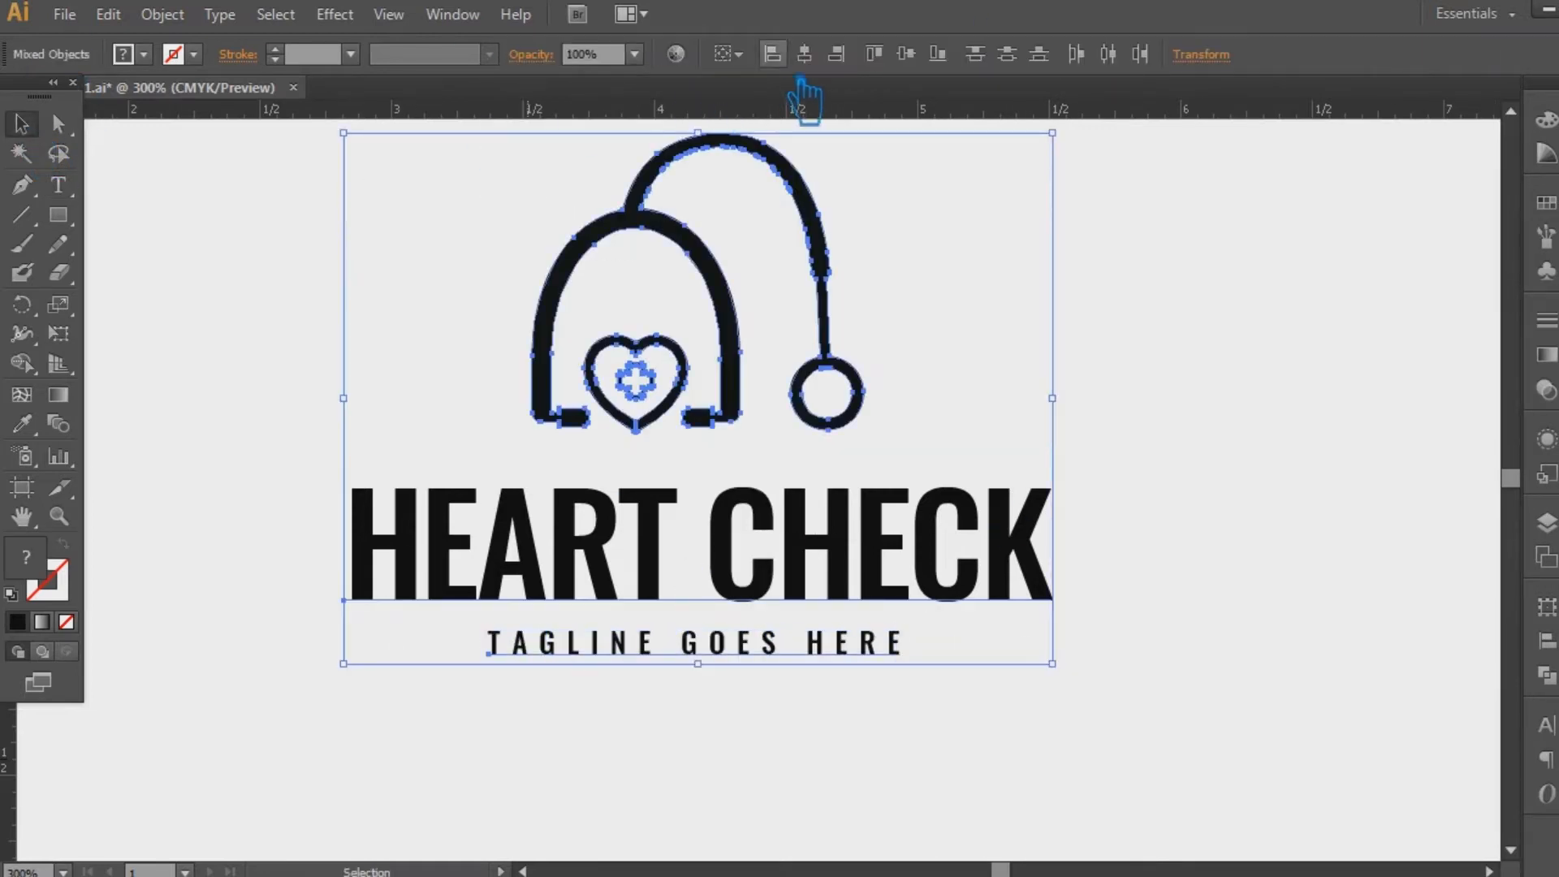
pyautogui.click(1100, 359)
pyautogui.moveTo(1181, 354); pyautogui.dragTo(1196, 406)
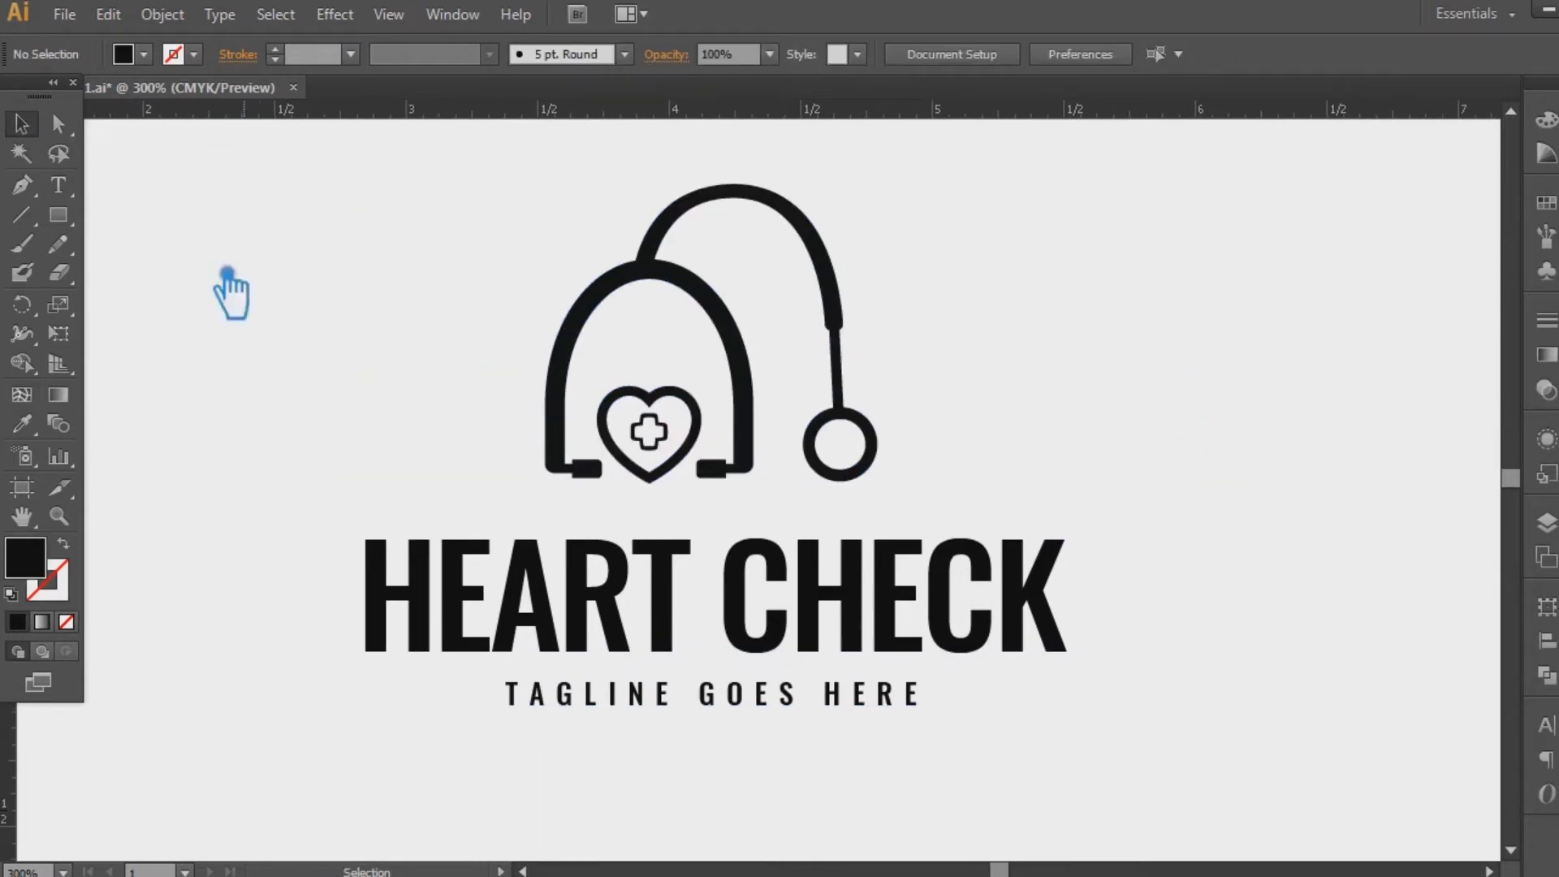
# - Extend the logo name to HEART CHECKUP
pyautogui.press('t')
pyautogui.click(1080, 606)
pyautogui.write('UP')
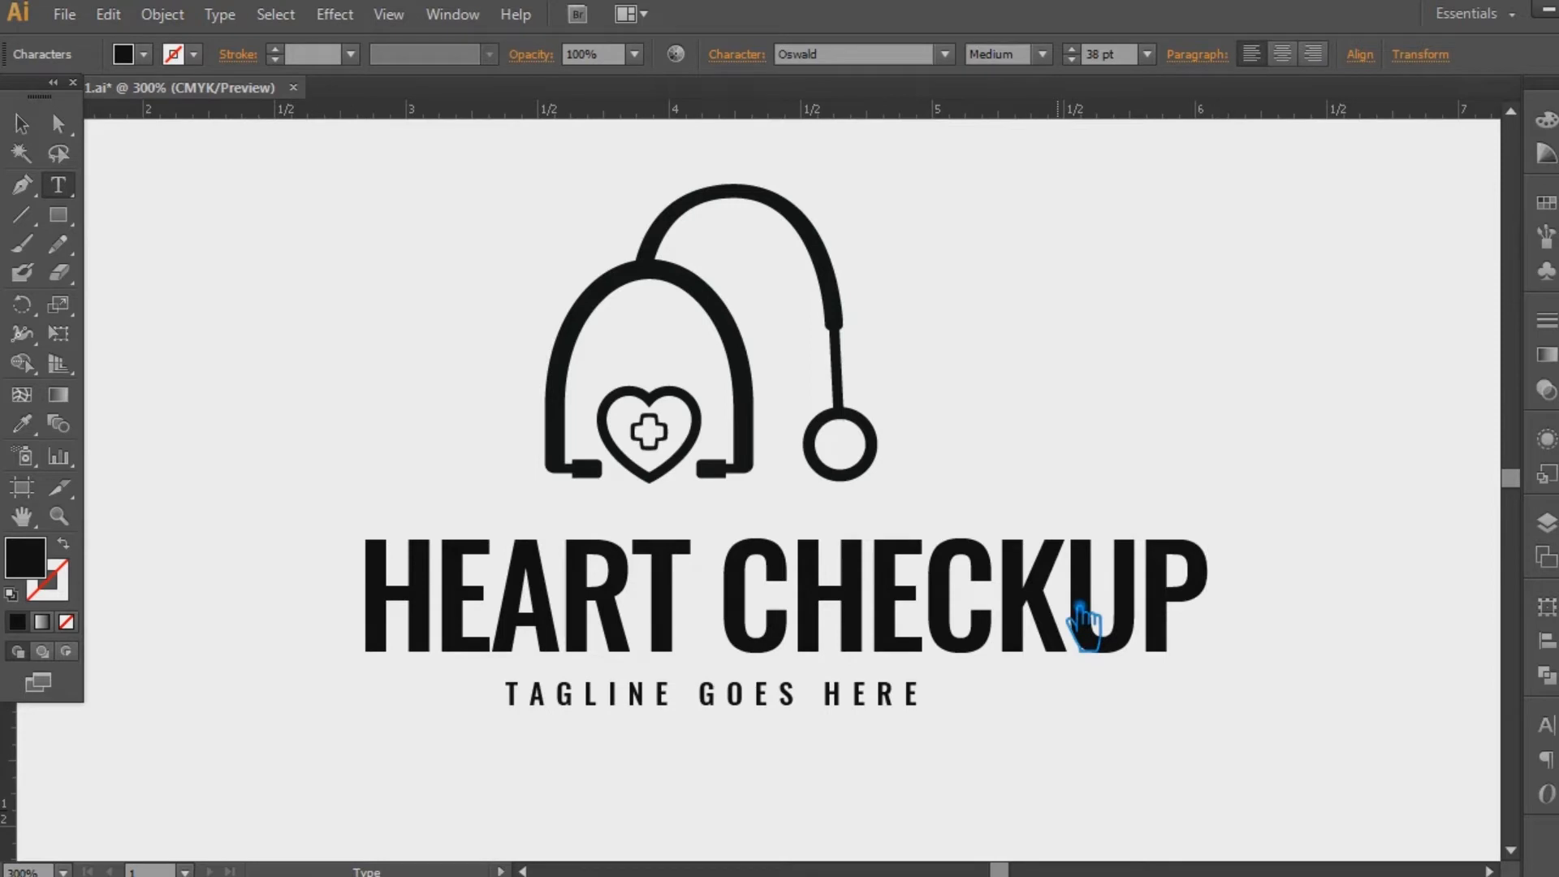
pyautogui.press('Escape')
# - Set the tagline's font size to 9 pt
pyautogui.click(807, 700)
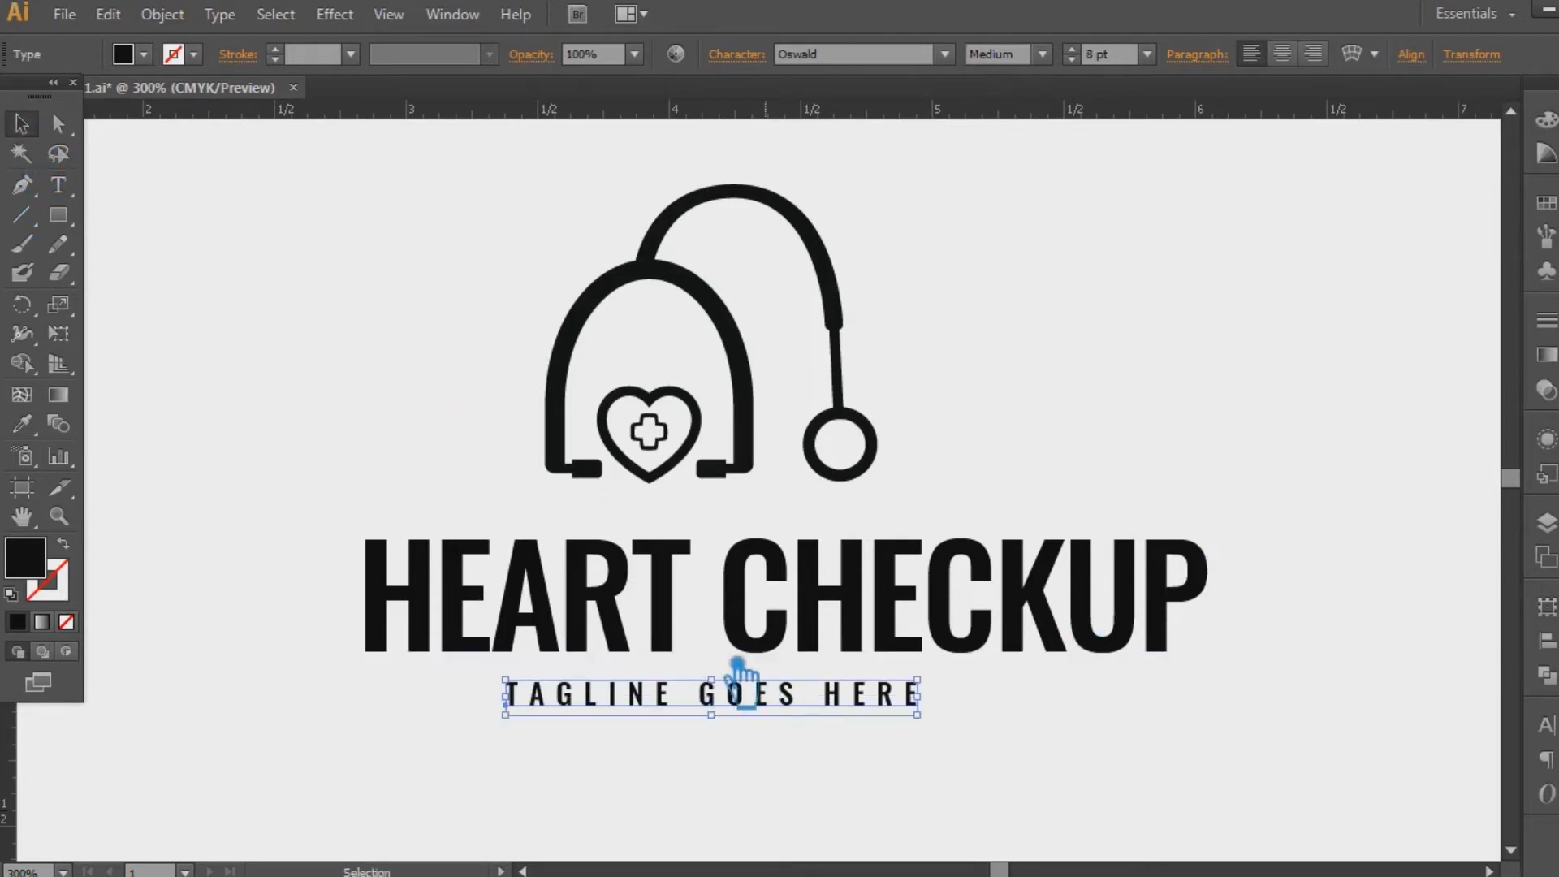
pyautogui.scroll(2, 1095, 54)
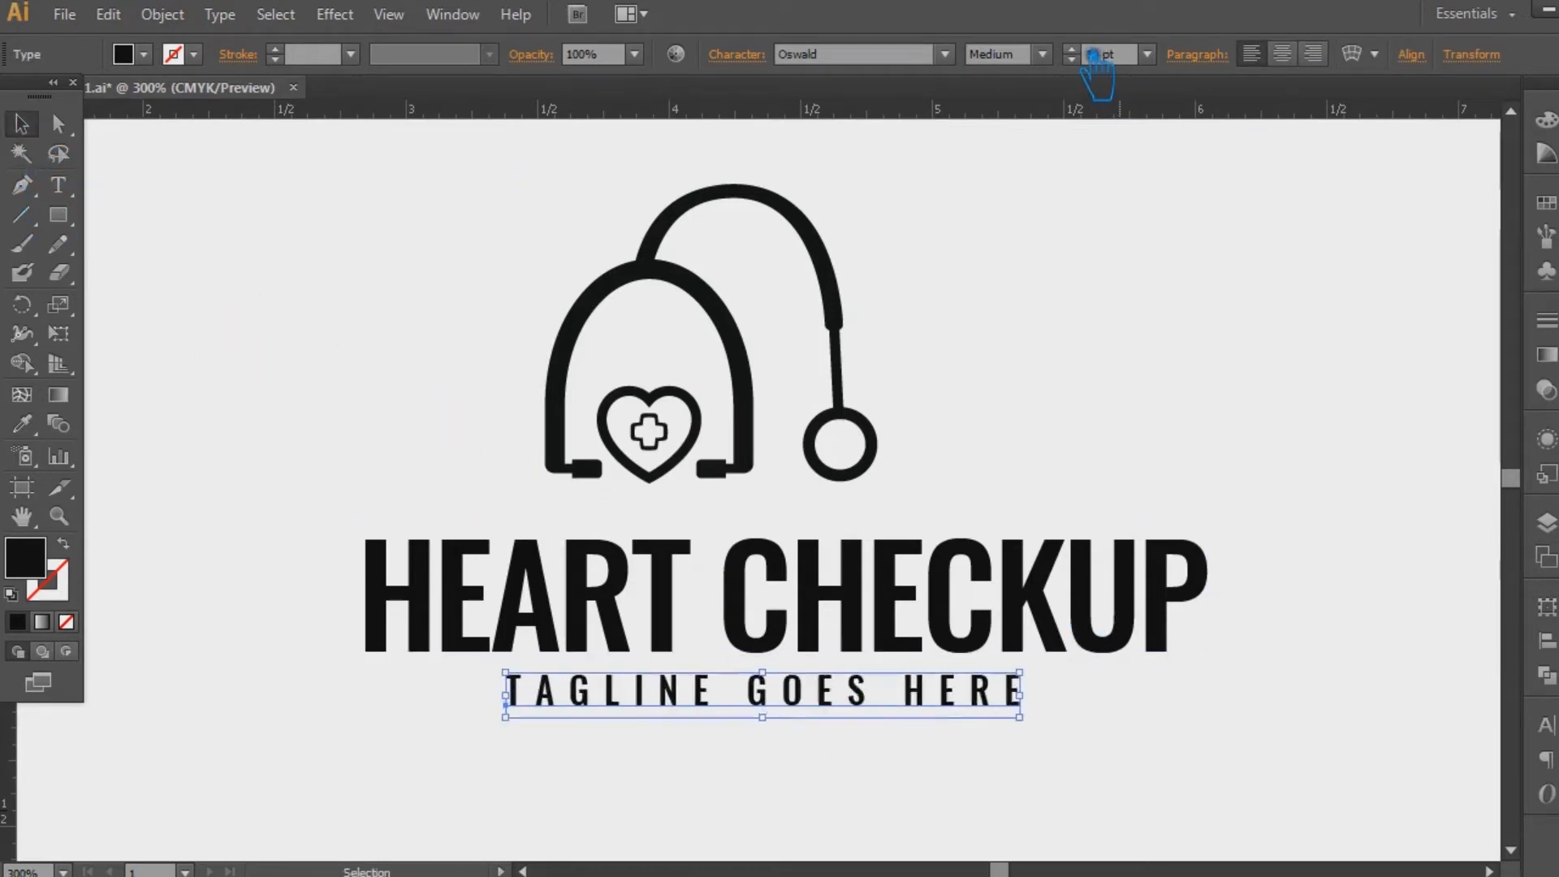
pyautogui.scroll(-1, 1095, 71)
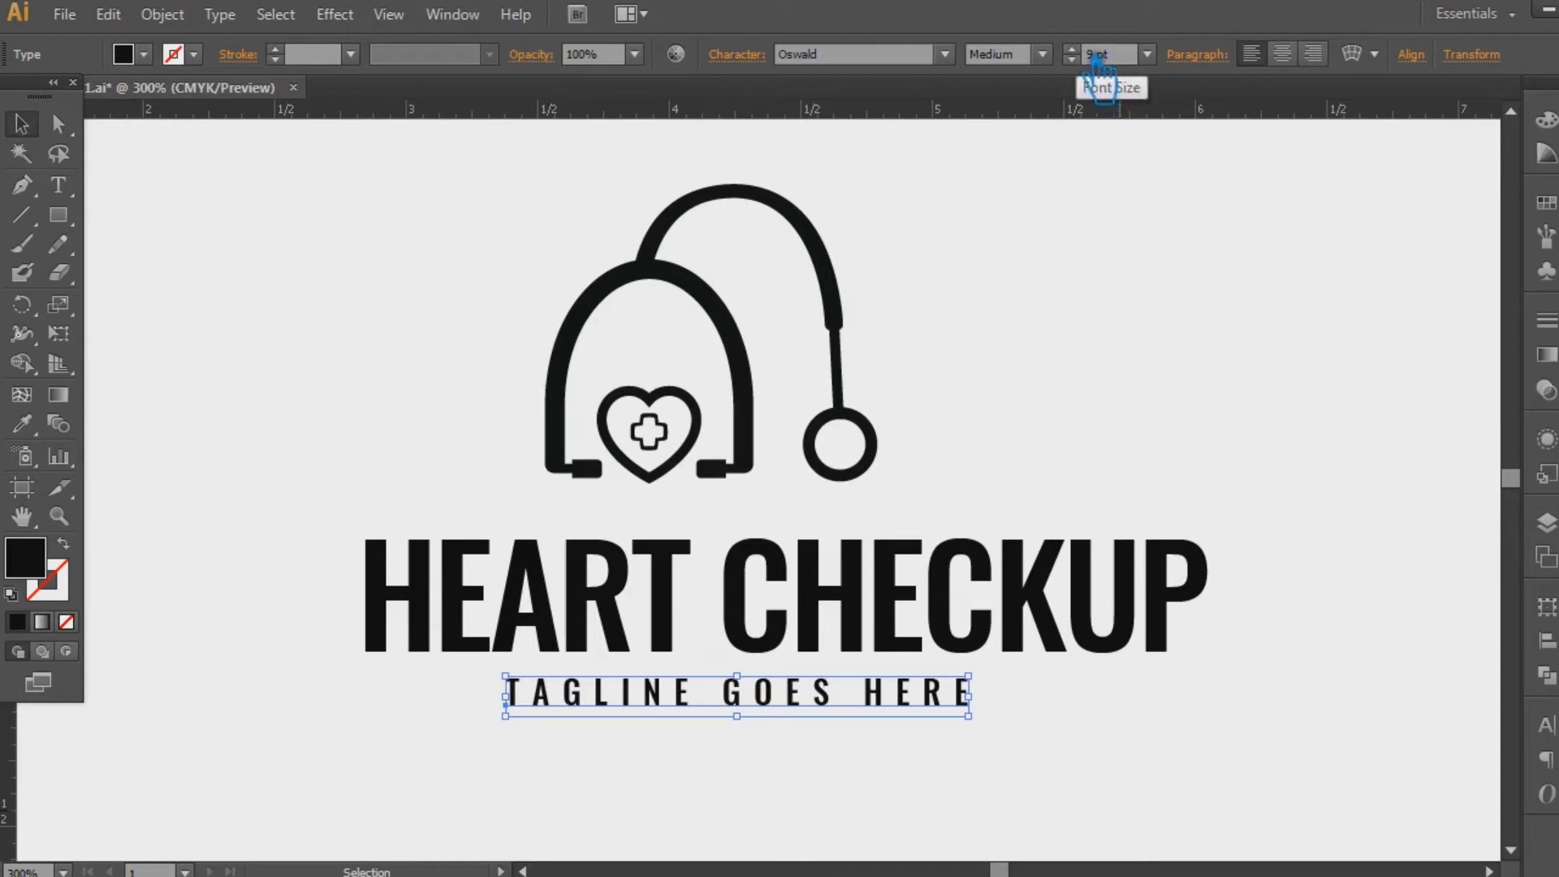
# - Set the tracking of all tagline letters except the last one to 500
pyautogui.click(58, 185)
pyautogui.moveTo(957, 699); pyautogui.dragTo(505, 698)
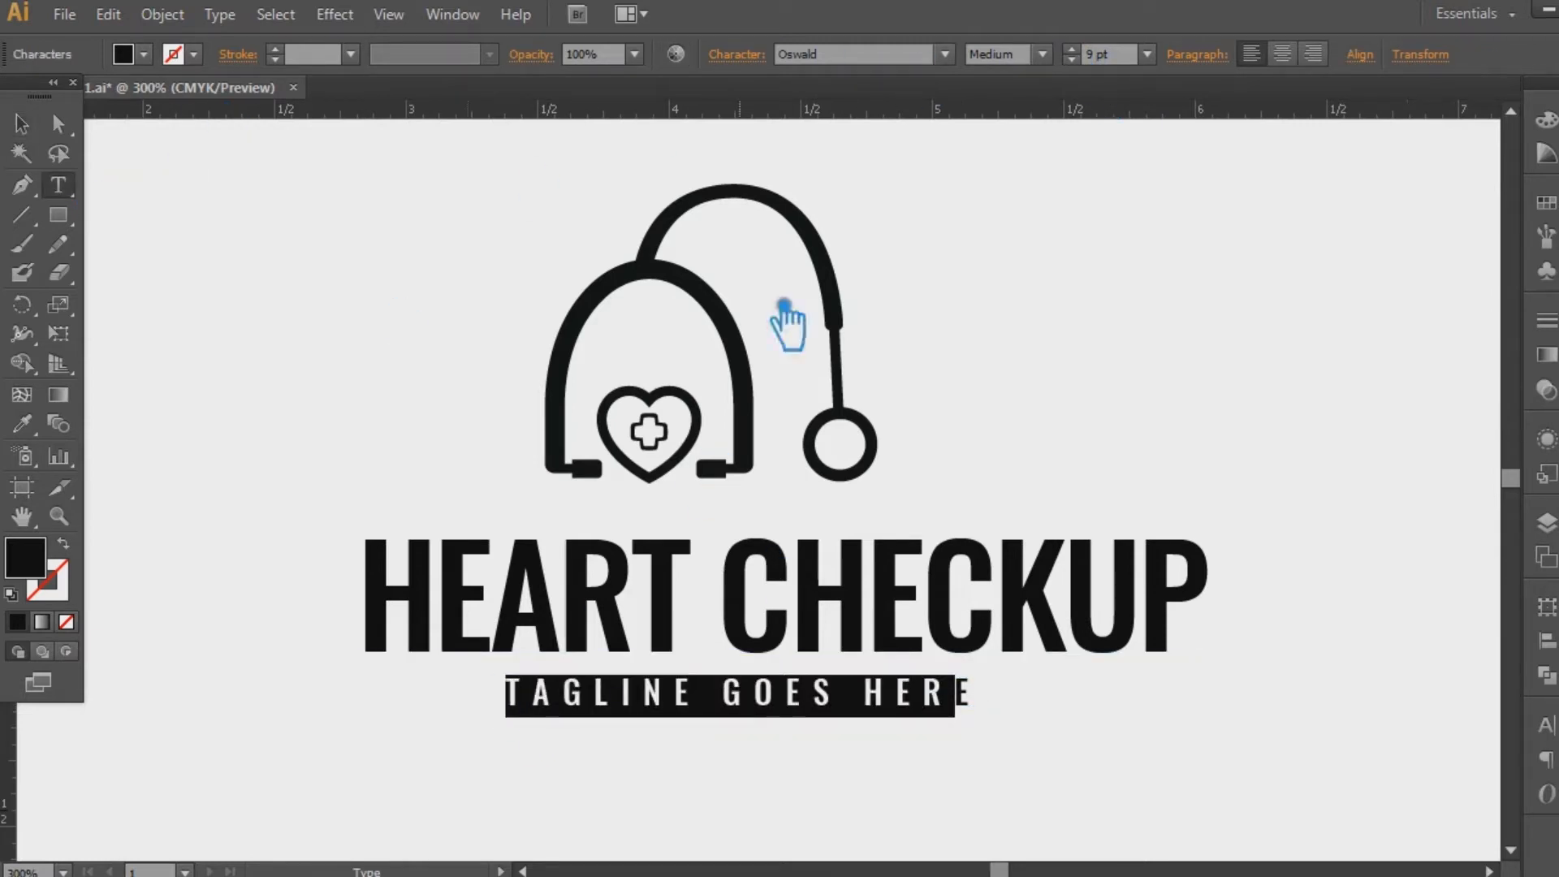
pyautogui.click(738, 57)
pyautogui.doubleClick(705, 198)
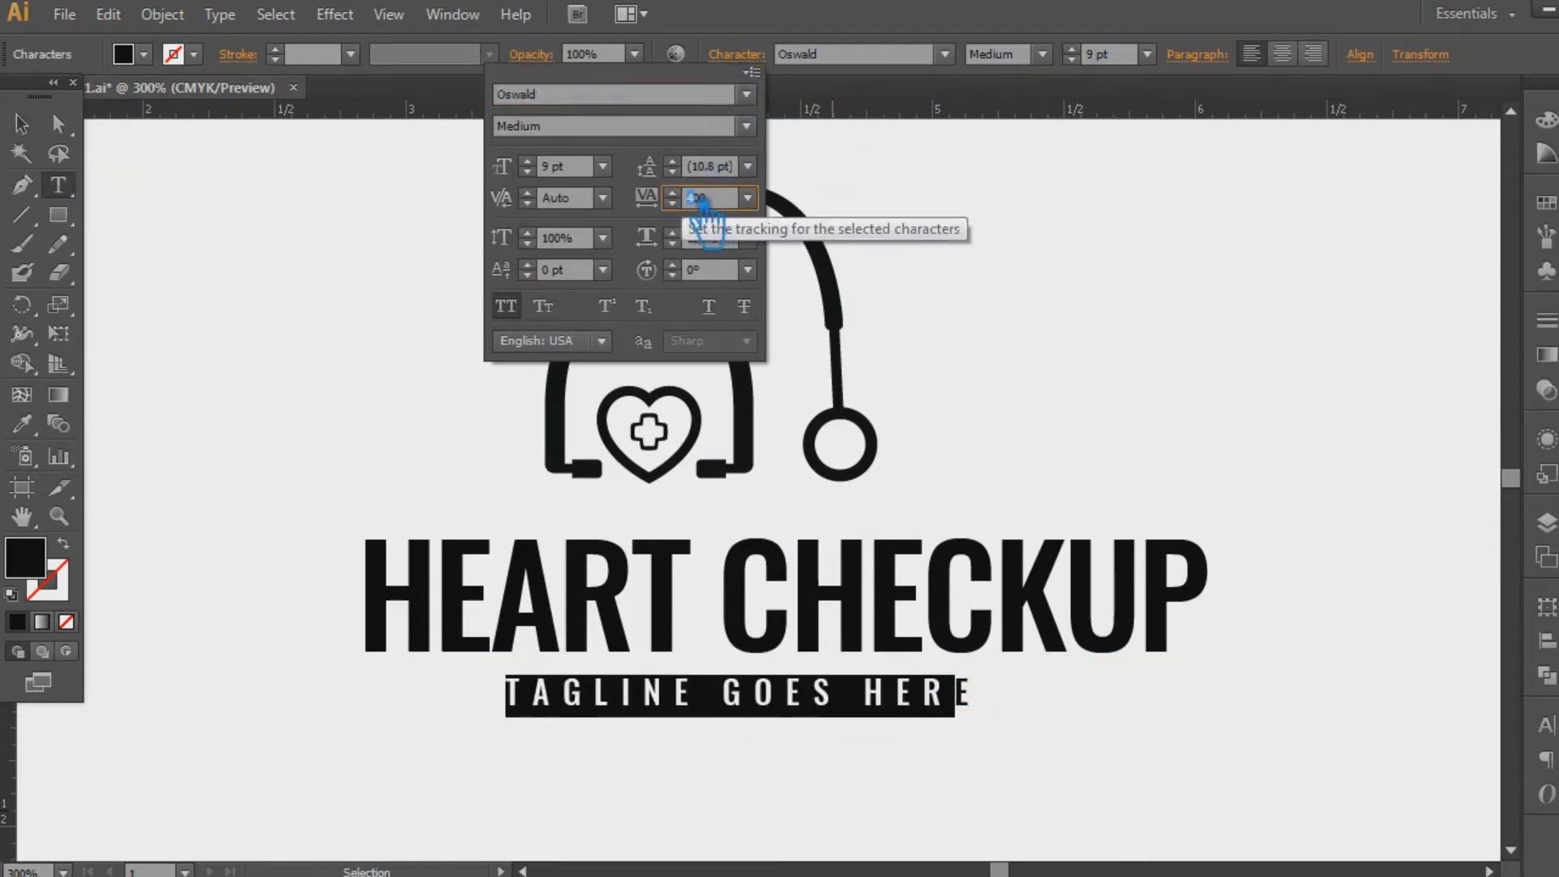
pyautogui.write('500')
pyautogui.press('Return')
pyautogui.press('Escape')
pyautogui.click(190, 231)
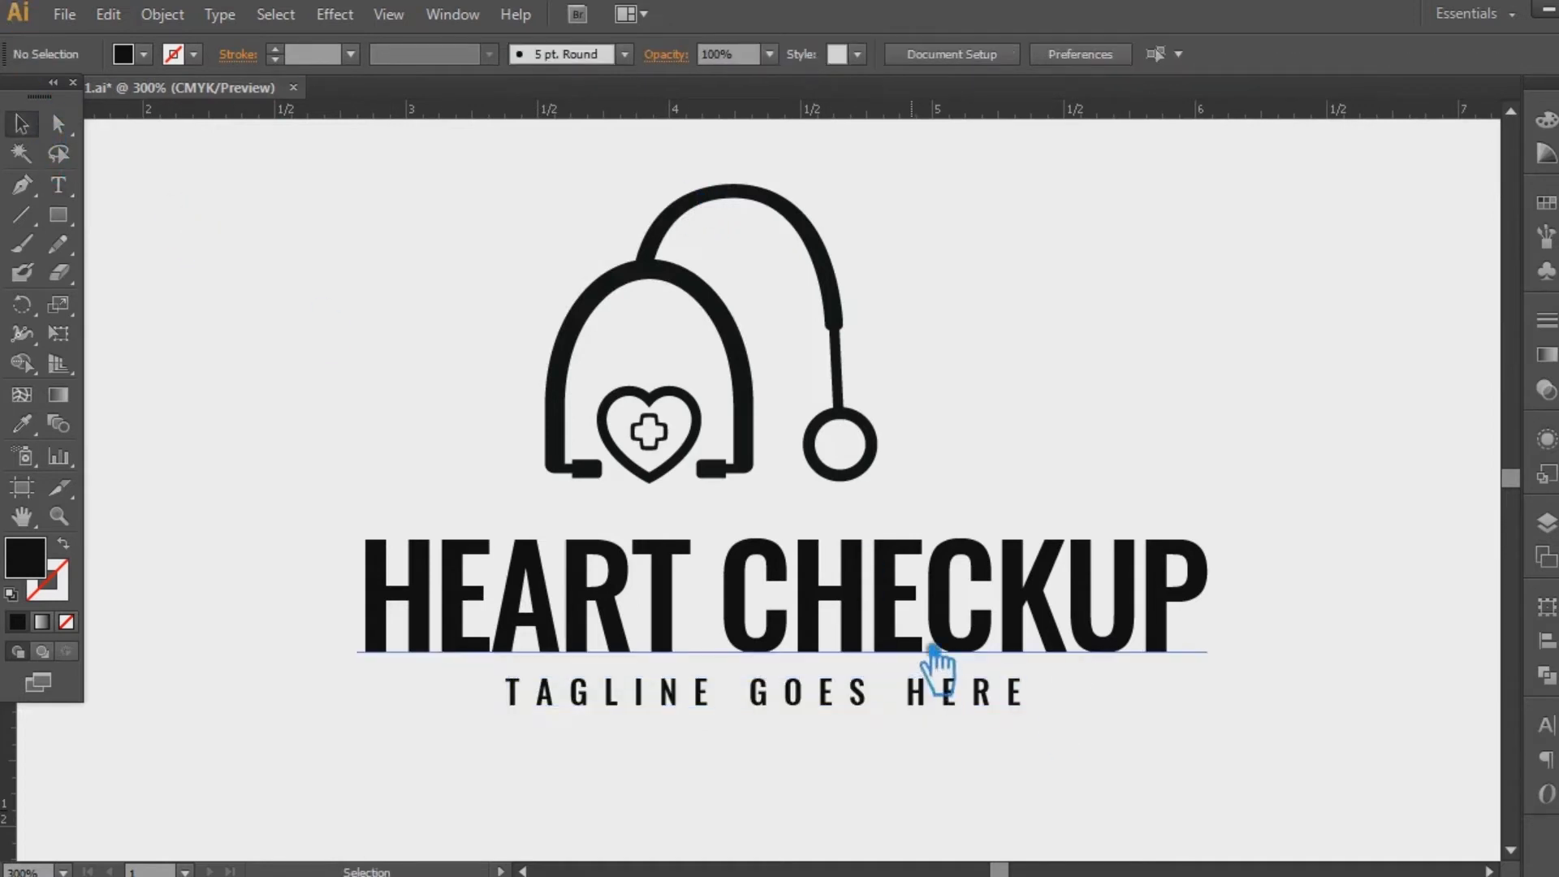
# - Reduce the HEART CHECKUP text size slightly and realign the icon, name and tagline on their horizontal centres, with the icon lowered slightly
pyautogui.click(928, 650)
pyautogui.scroll(-3, 1095, 65)
pyautogui.moveTo(1155, 807); pyautogui.dragTo(309, 276)
pyautogui.click(1098, 333)
pyautogui.moveTo(751, 341); pyautogui.dragTo(782, 356)
pyautogui.click(1167, 414)
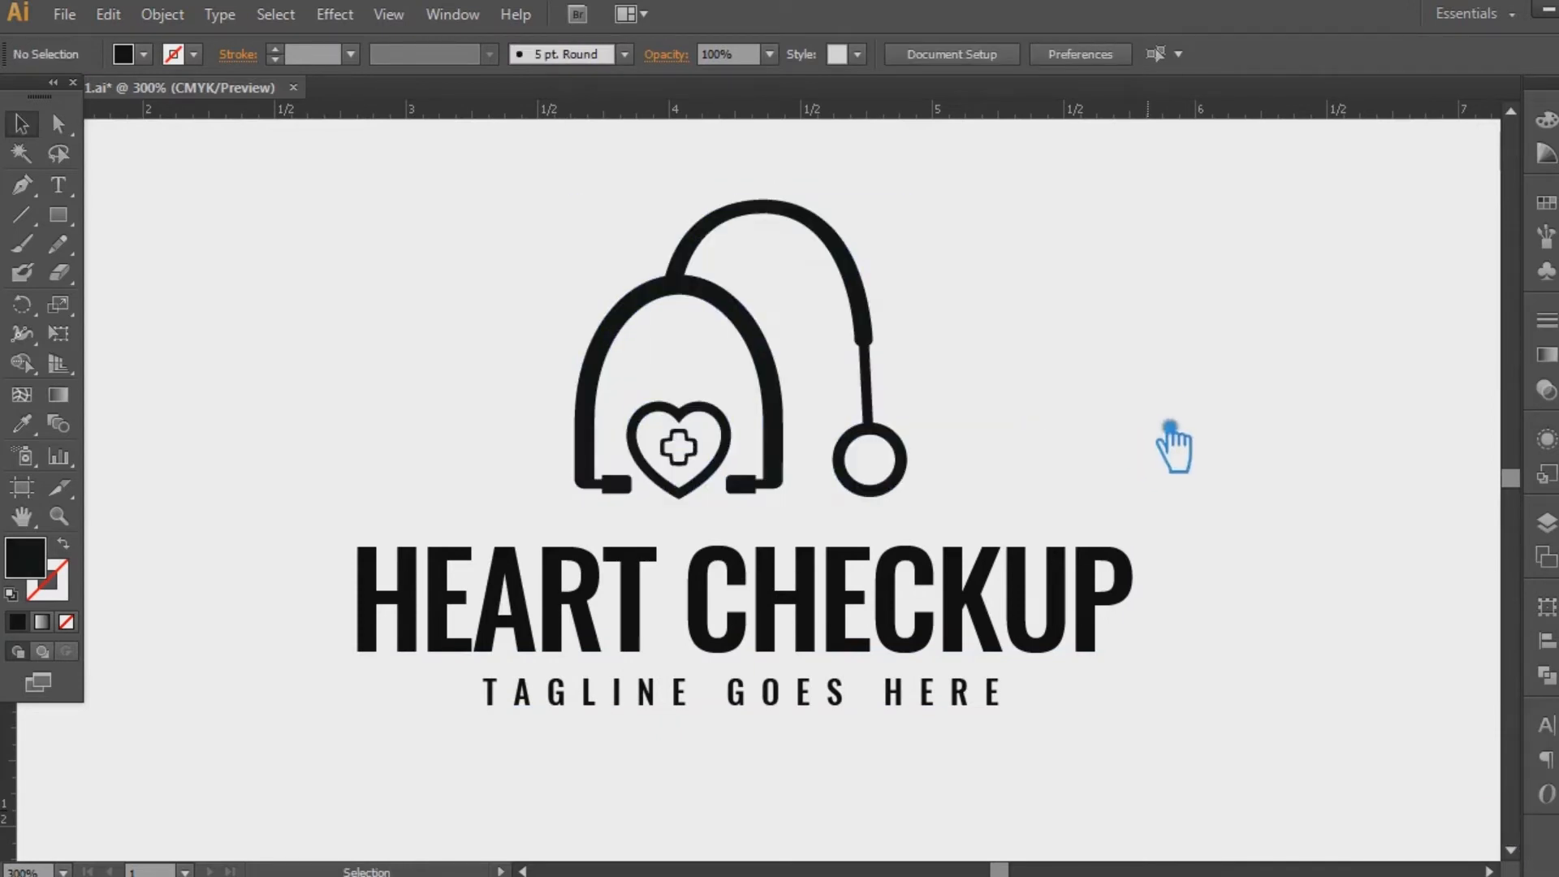
# - Fill the whole icon group with a bright purple colour
pyautogui.click(781, 355)
pyautogui.doubleClick(33, 568)
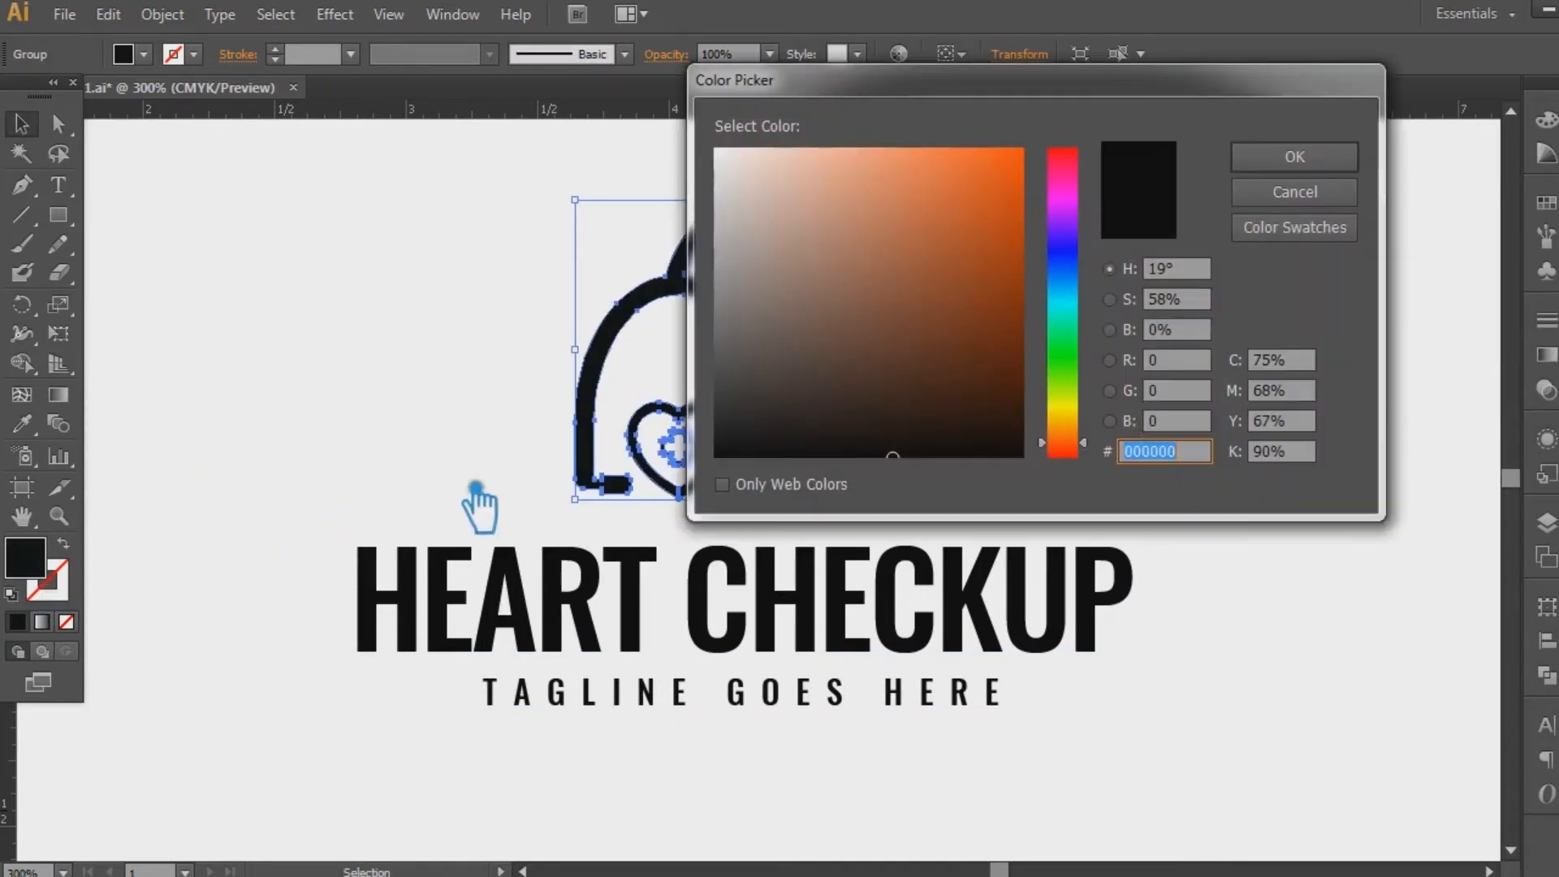
pyautogui.click(1086, 210)
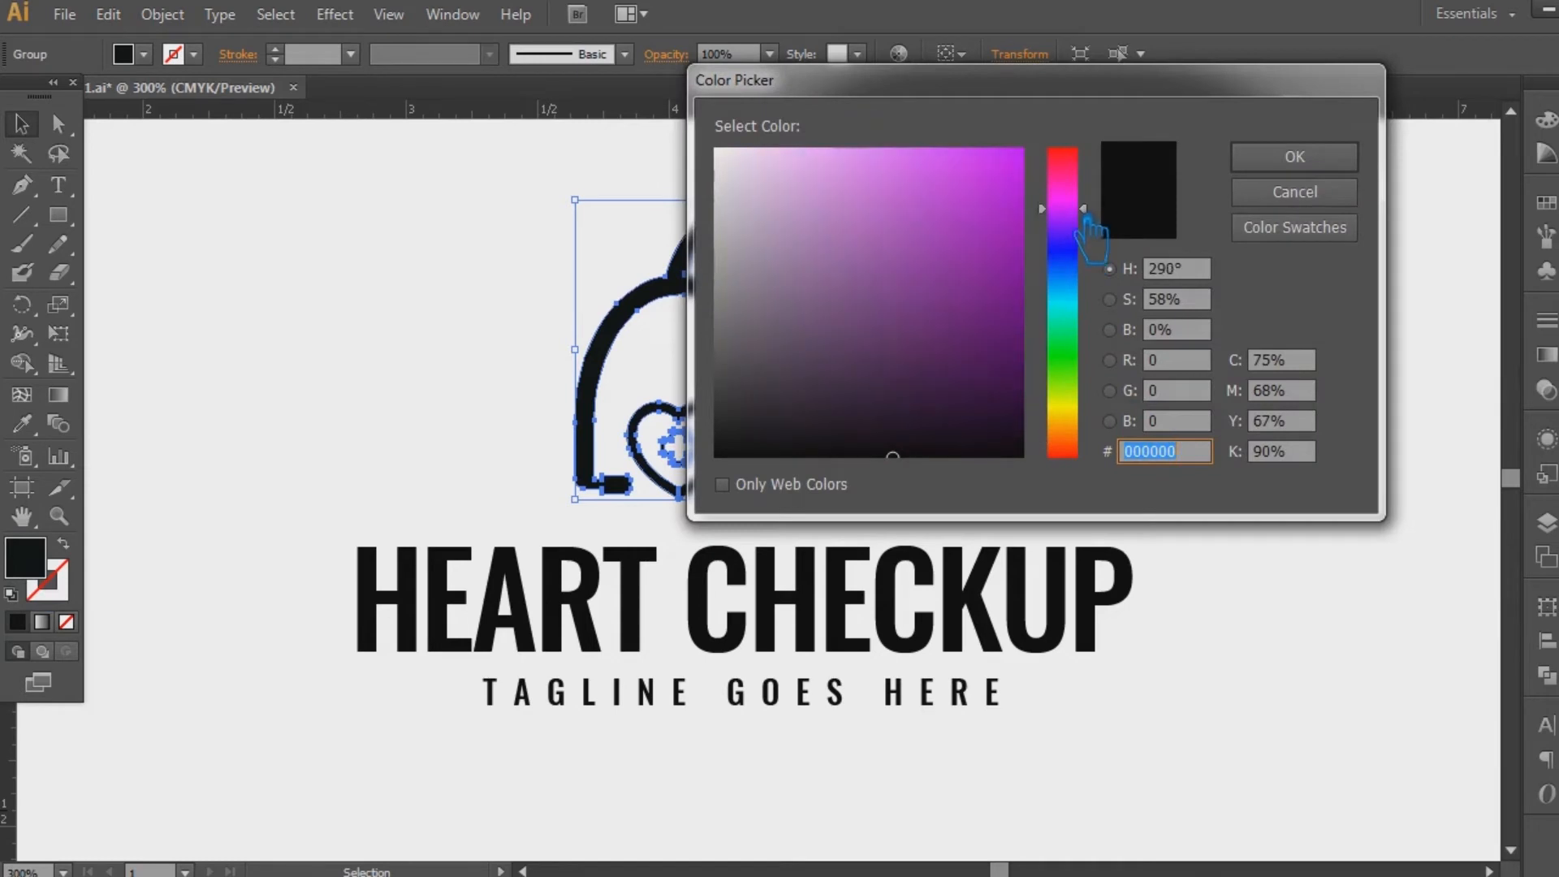
pyautogui.click(1019, 150)
pyautogui.click(1279, 160)
pyautogui.click(1218, 273)
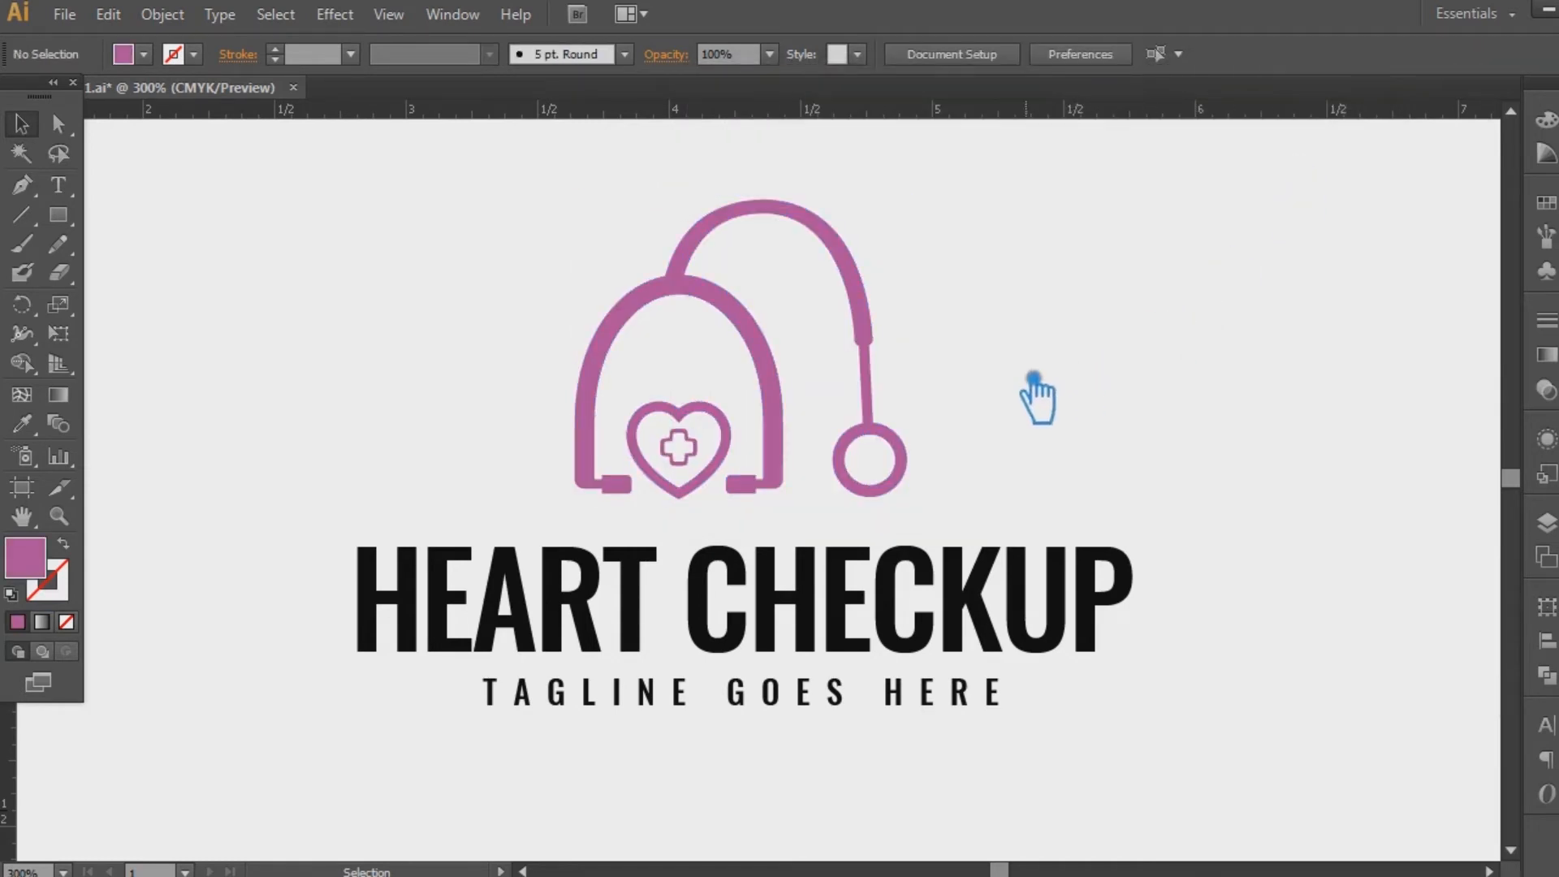
# - Shift the icon group's fill colour to a vivid pink hue
pyautogui.click(749, 440)
pyautogui.doubleClick(37, 560)
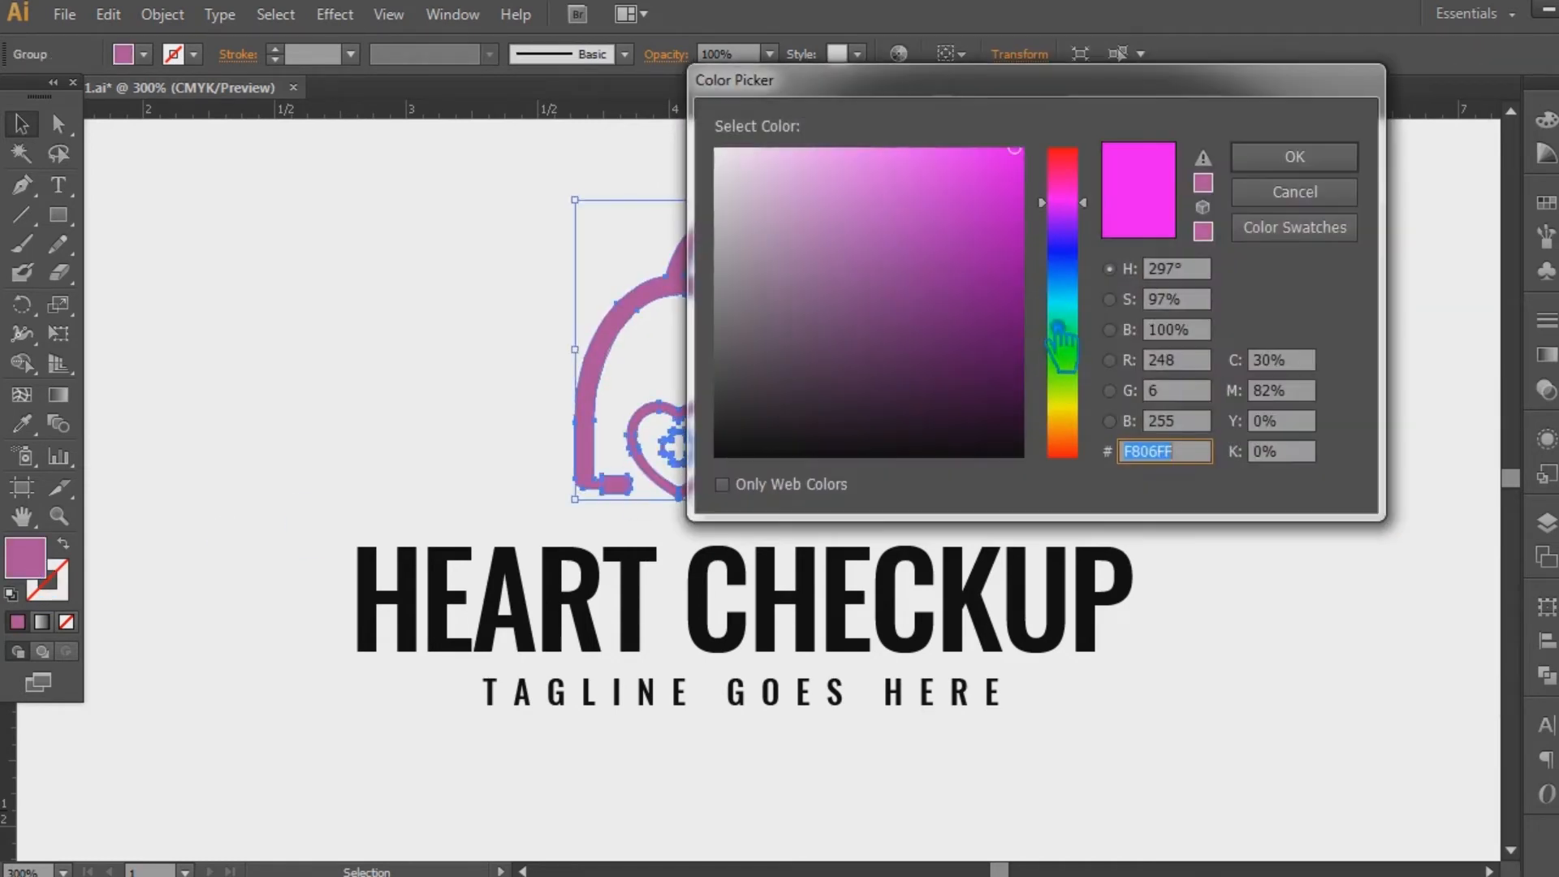
pyautogui.moveTo(1088, 214); pyautogui.dragTo(1102, 203)
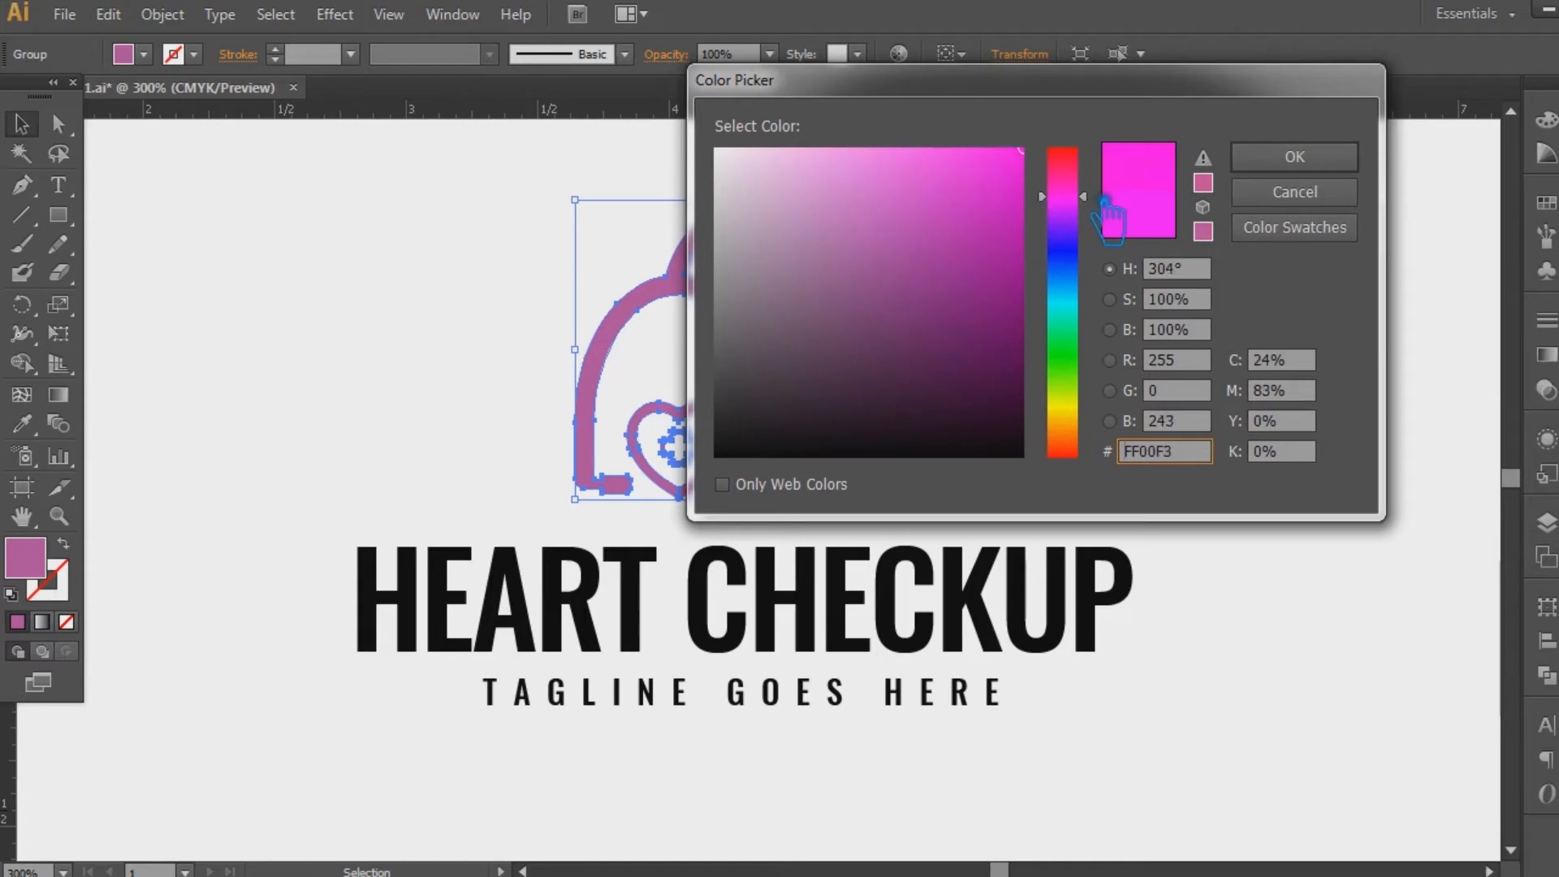
pyautogui.click(1294, 157)
pyautogui.click(1106, 289)
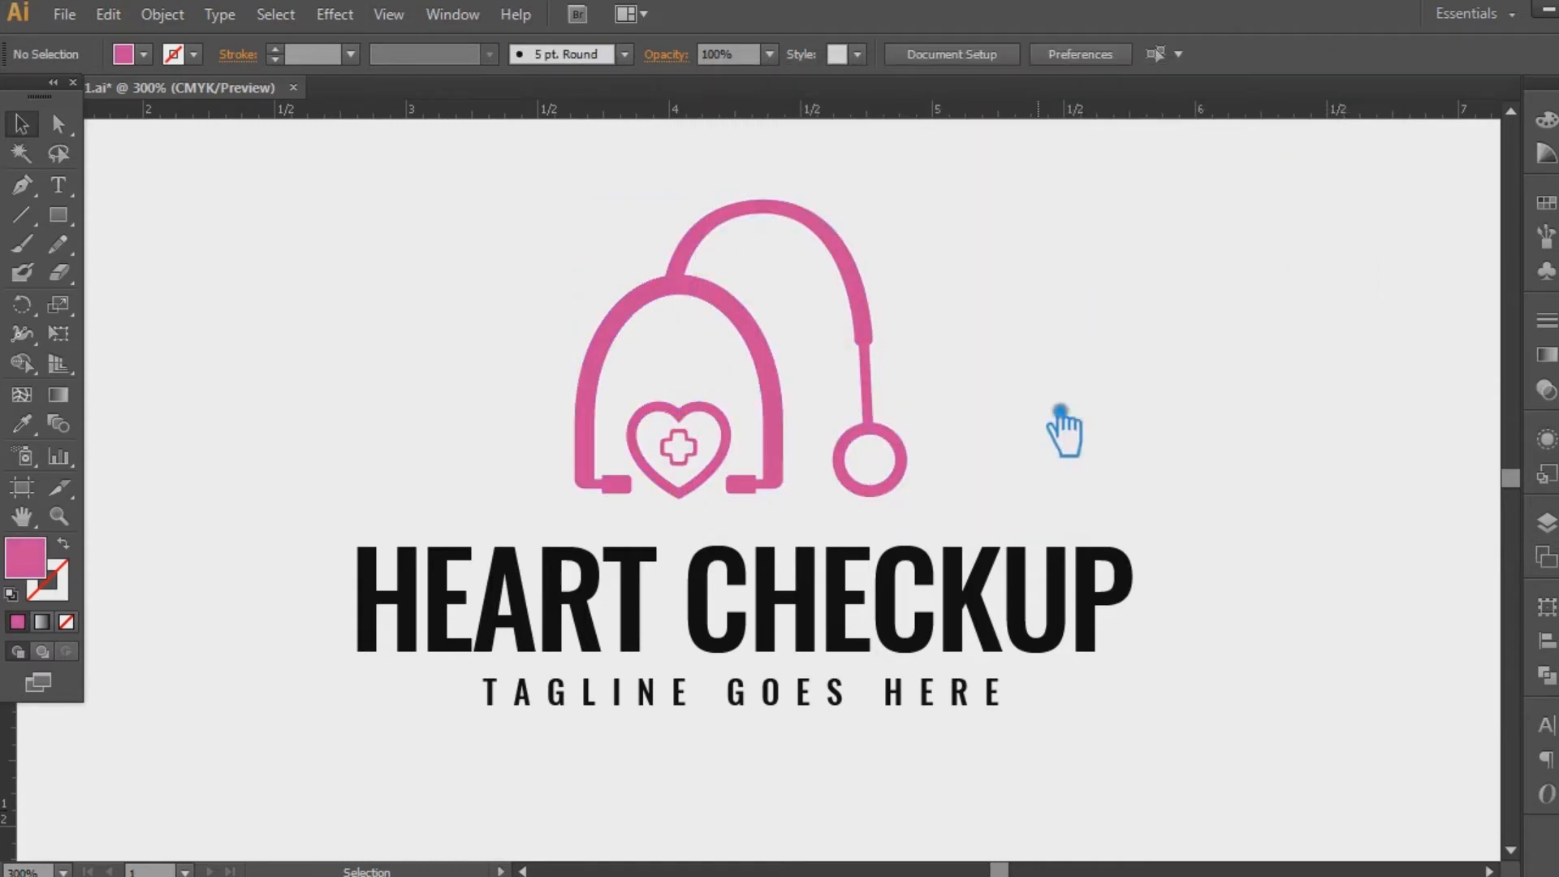
# - Ungroup the icon and select the heart with its cross separately from the stethoscope
pyautogui.click(707, 427)
pyautogui.rightClick(695, 414)
pyautogui.click(816, 557)
pyautogui.click(713, 418)
pyautogui.doubleClick(58, 579)
pyautogui.click(1295, 157)
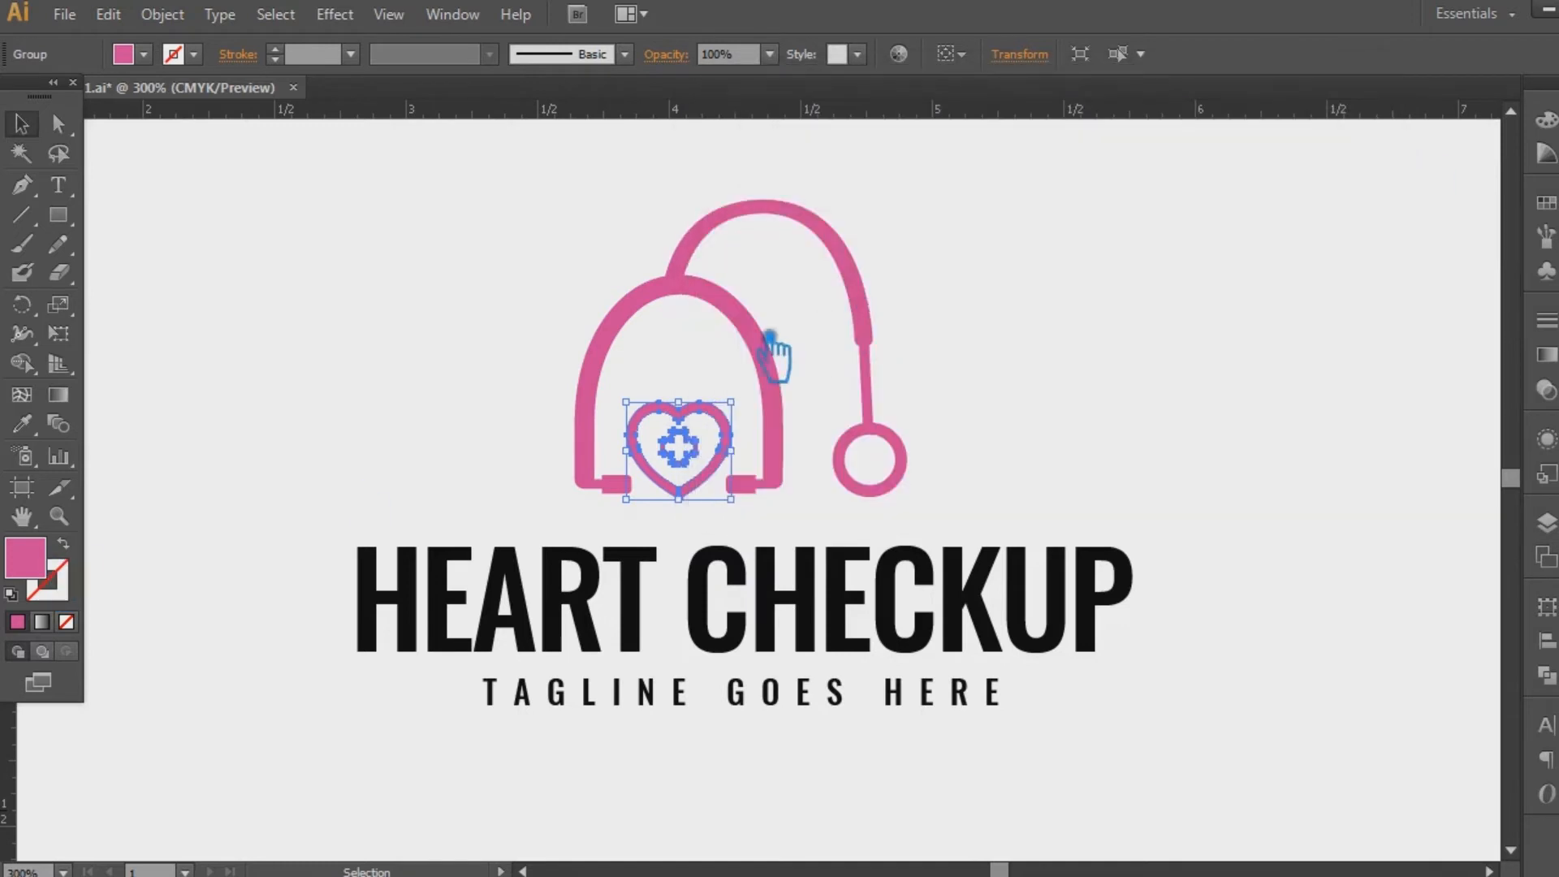
# - Fill the stethoscope with a dark neutral grey
pyautogui.click(761, 333)
pyautogui.doubleClick(28, 559)
pyautogui.moveTo(731, 399); pyautogui.dragTo(696, 405)
pyautogui.click(1294, 157)
pyautogui.click(1161, 431)
pyautogui.click(771, 365)
pyautogui.doubleClick(28, 559)
pyautogui.moveTo(725, 399); pyautogui.dragTo(722, 379)
pyautogui.click(1295, 157)
pyautogui.click(1257, 300)
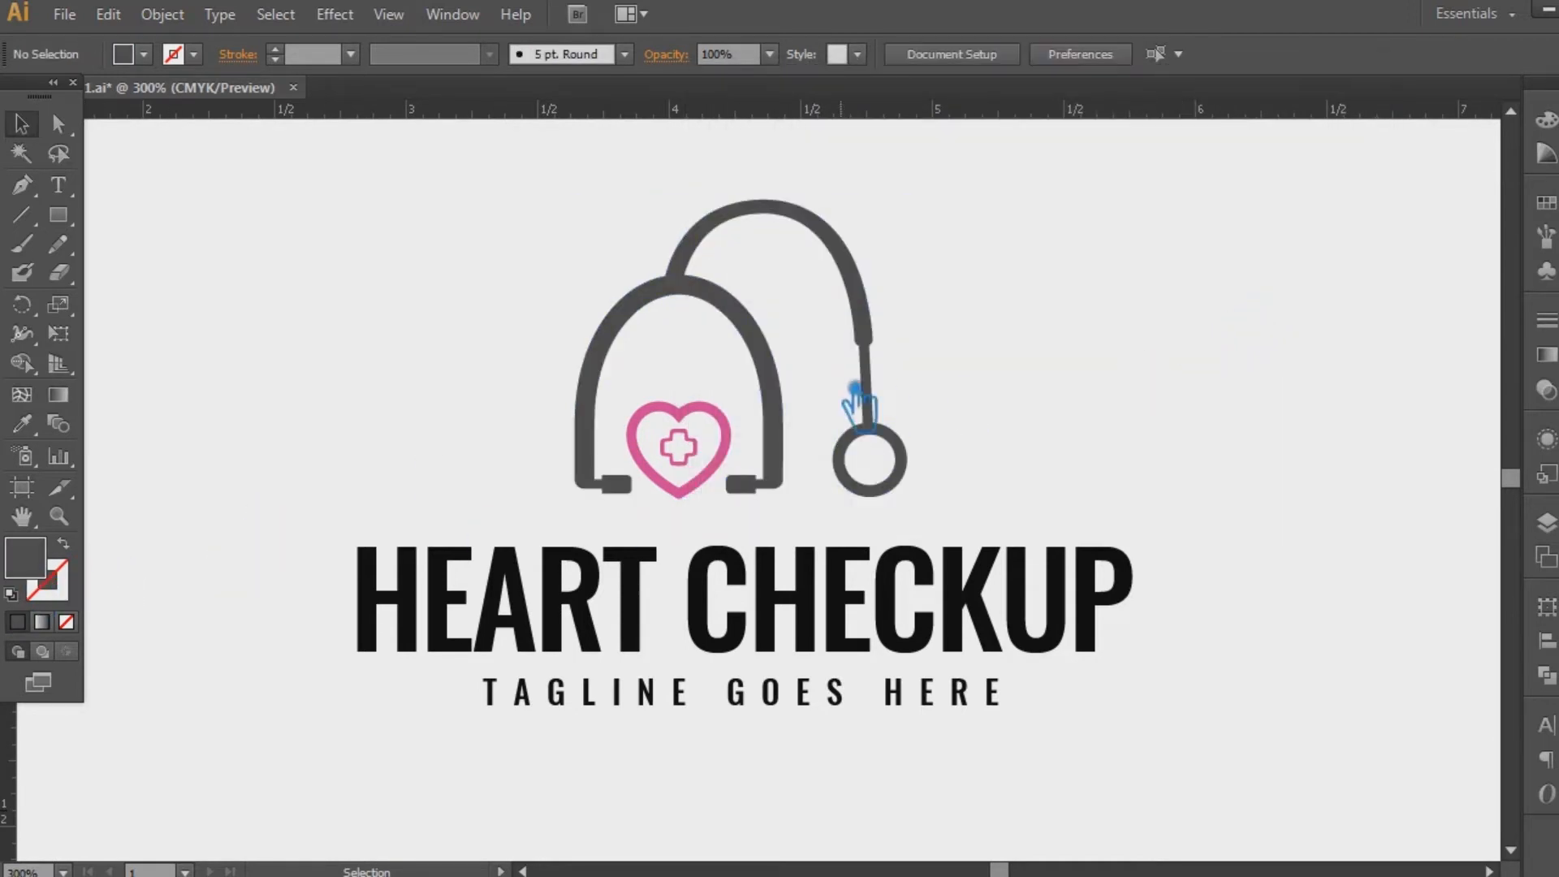
# - Lighten the stethoscope's fill to a mid grey around 666666
pyautogui.click(855, 392)
pyautogui.doubleClick(26, 558)
pyautogui.moveTo(741, 393); pyautogui.dragTo(727, 352)
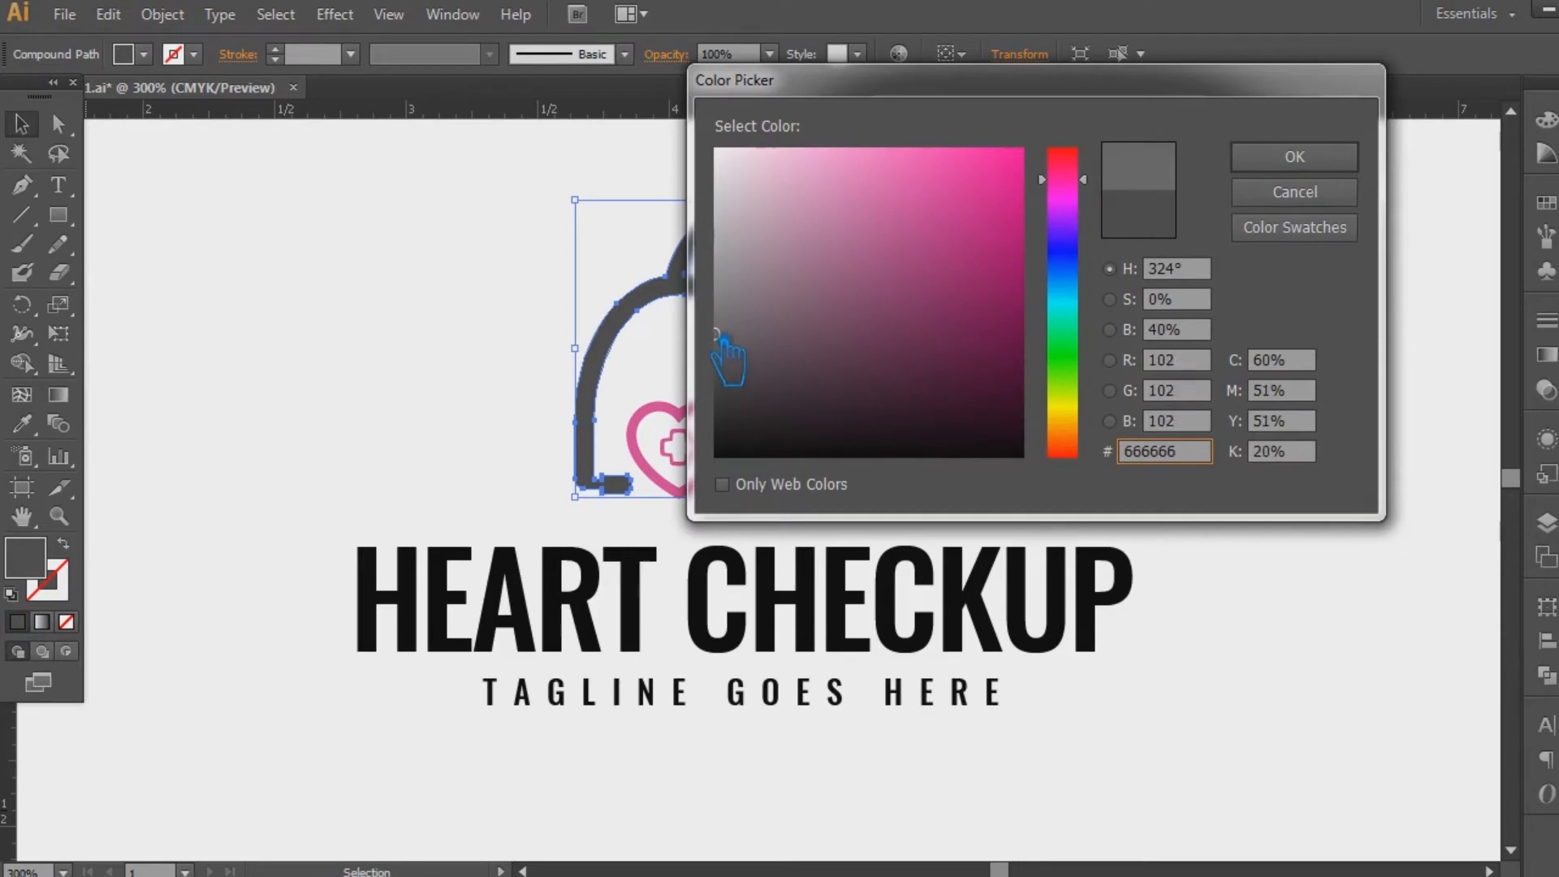
pyautogui.click(1293, 157)
pyautogui.click(1279, 315)
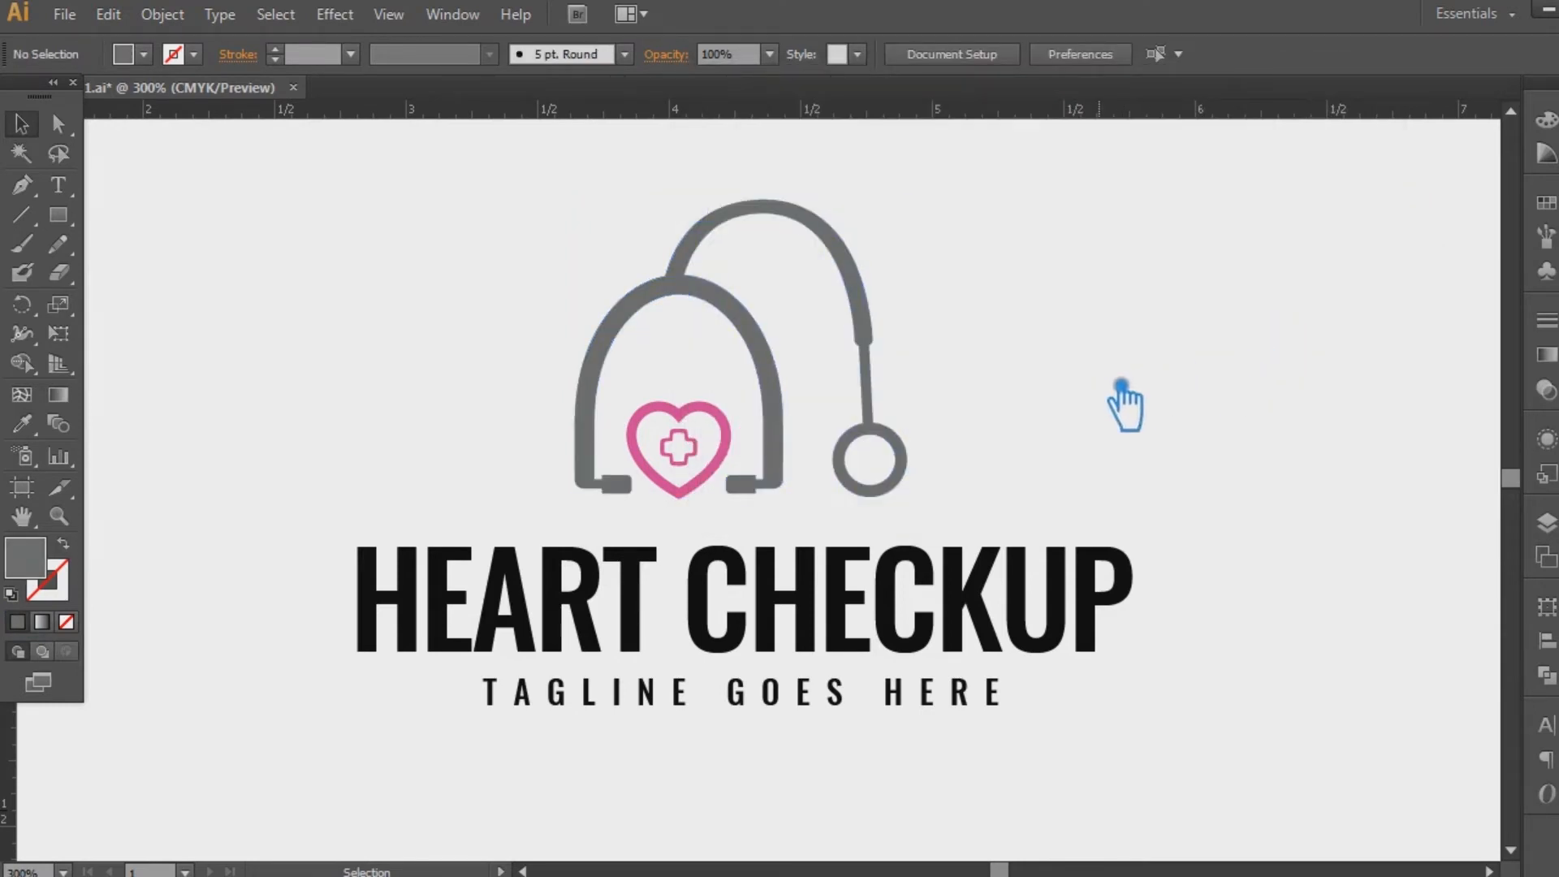
# - Give the heart and cross a more saturated pink fill
pyautogui.click(723, 442)
pyautogui.doubleClick(41, 559)
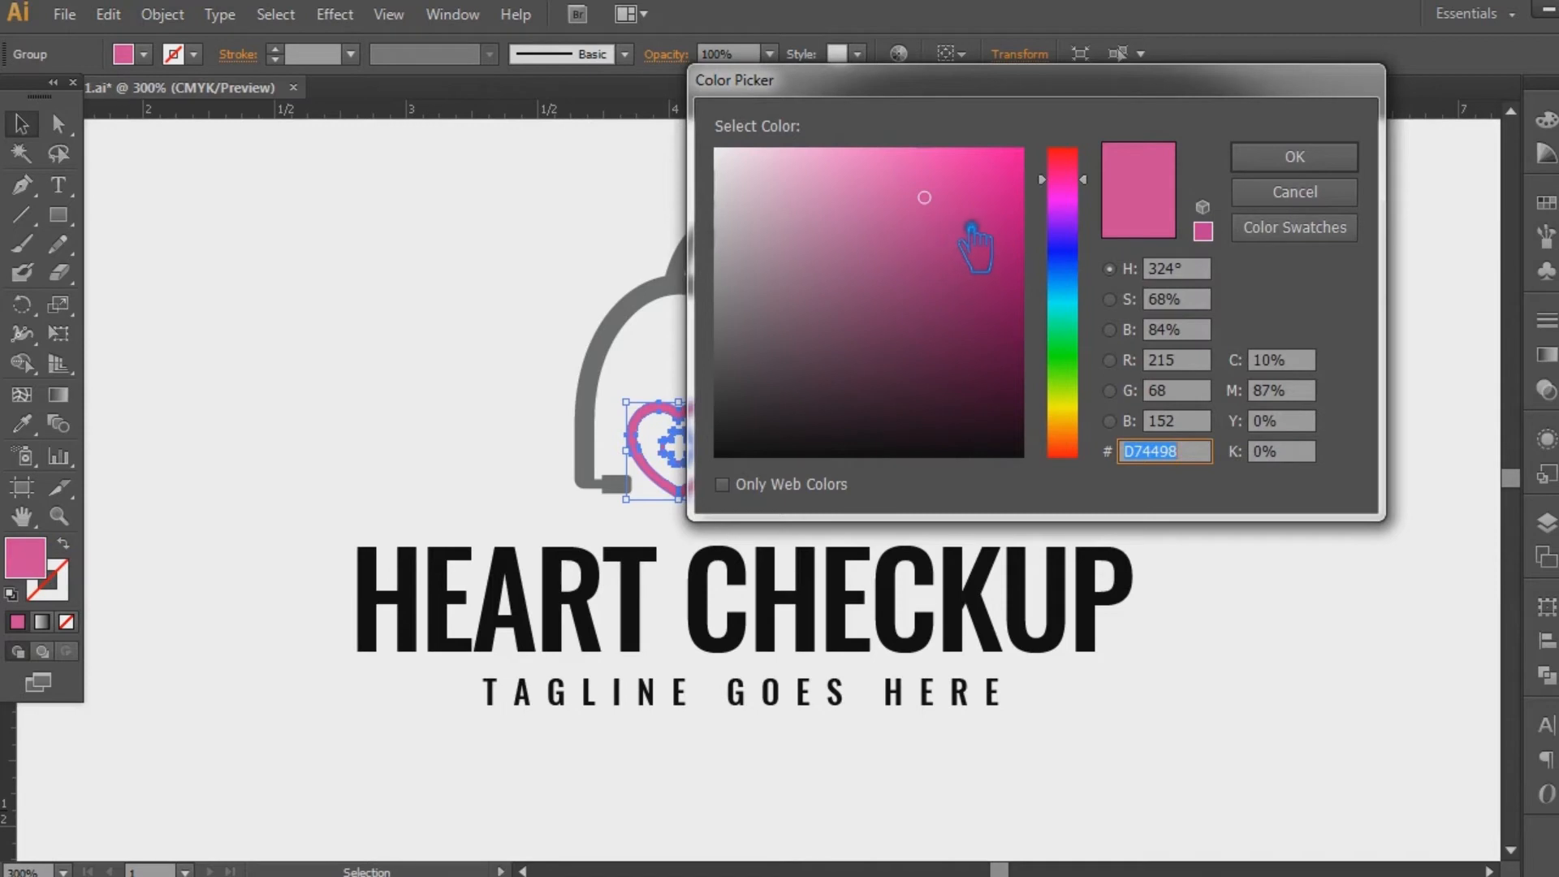
pyautogui.click(978, 230)
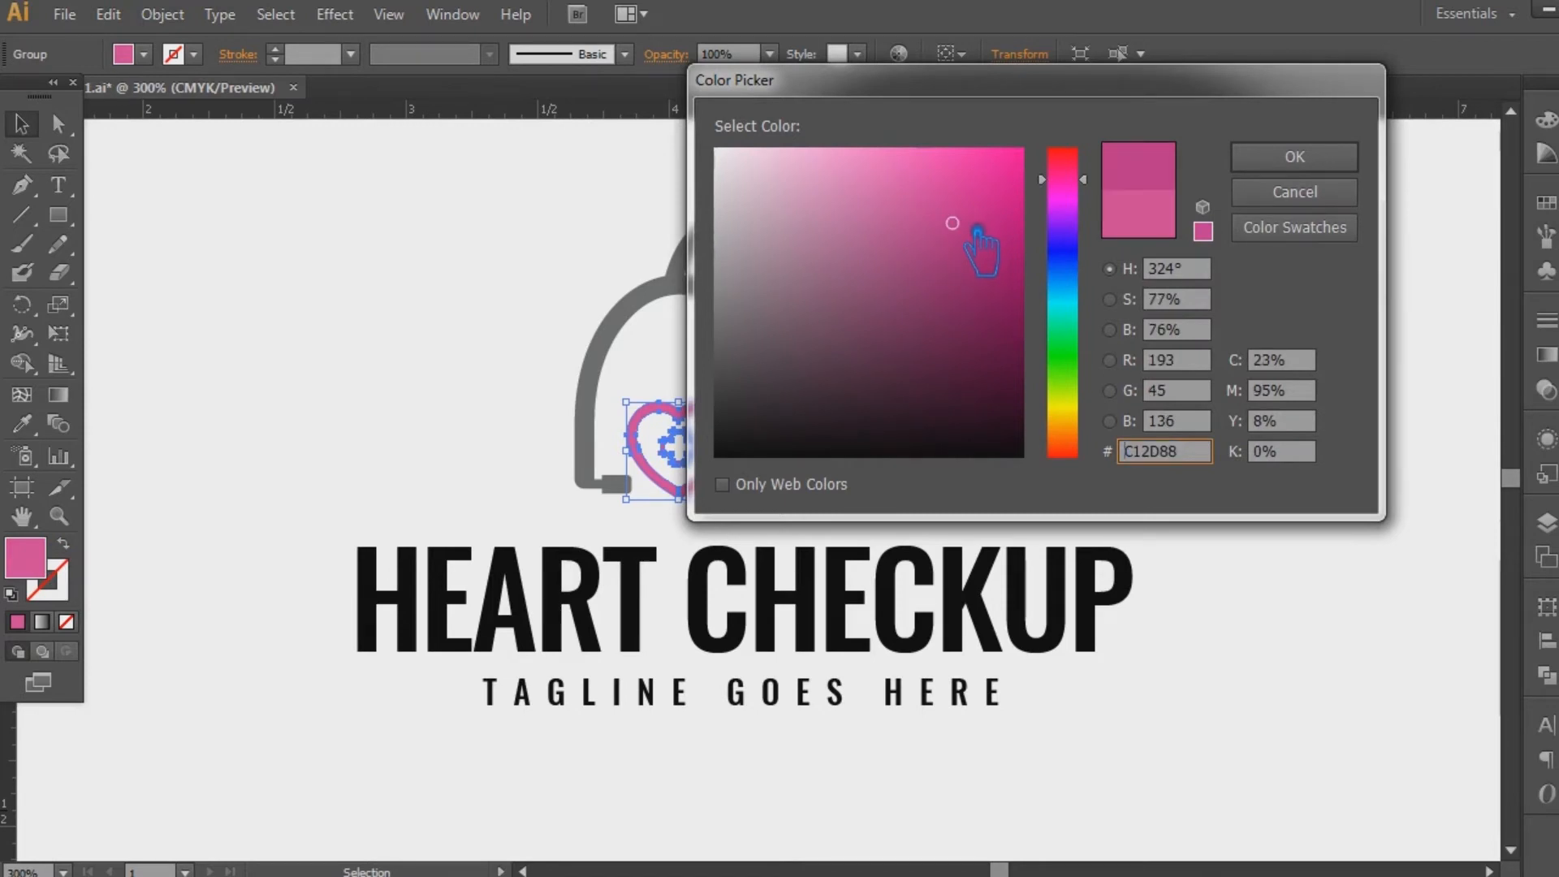
pyautogui.click(1291, 156)
pyautogui.click(1160, 358)
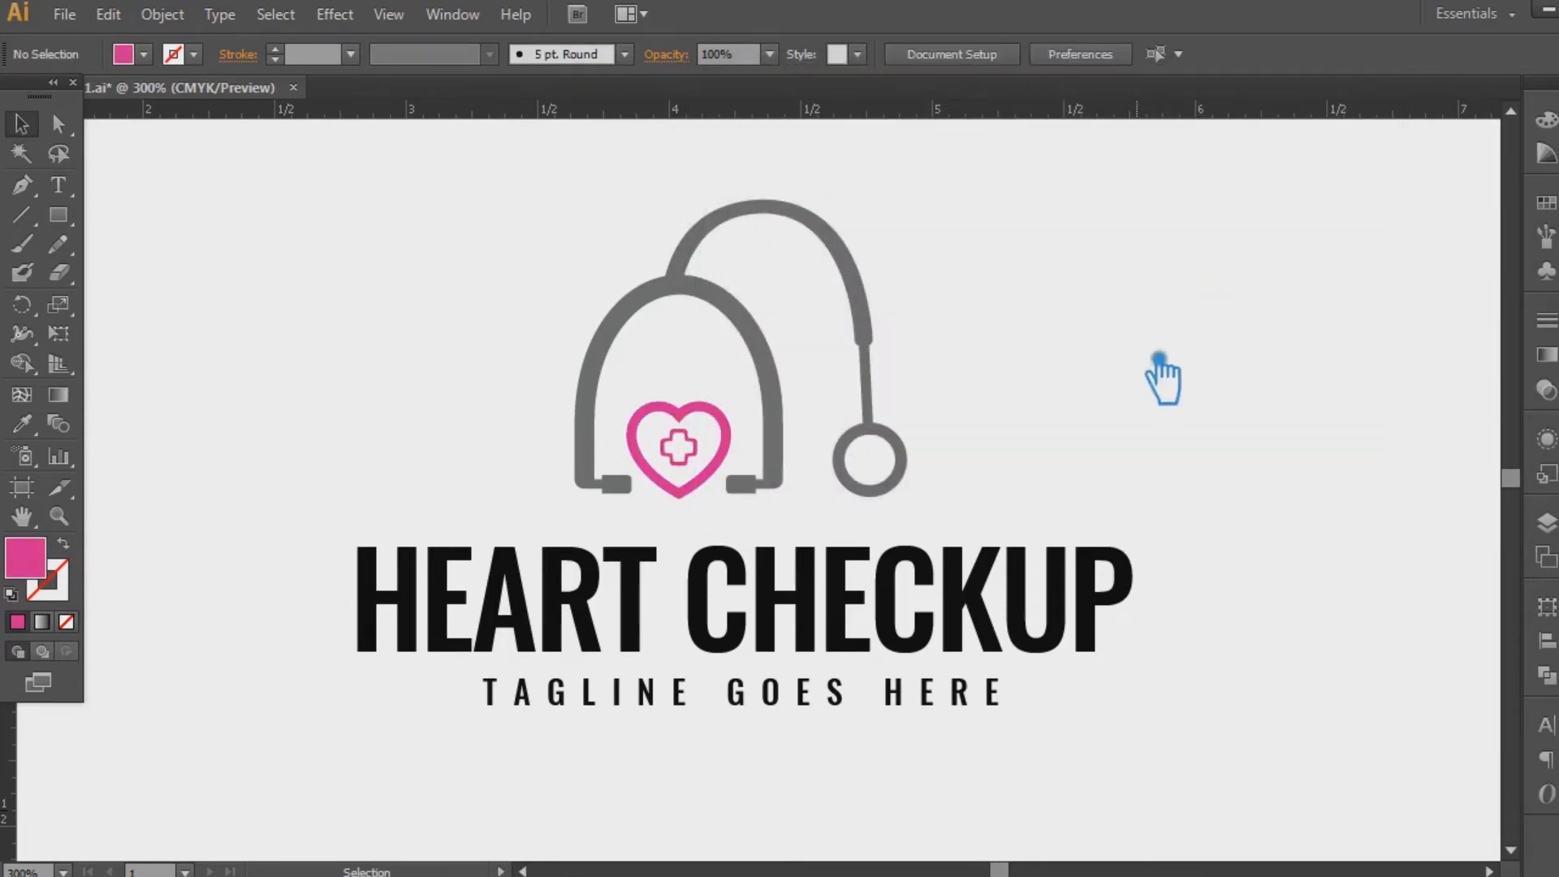
# - Colour the word HEART with the pink sampled from the heart symbol
pyautogui.click(61, 187)
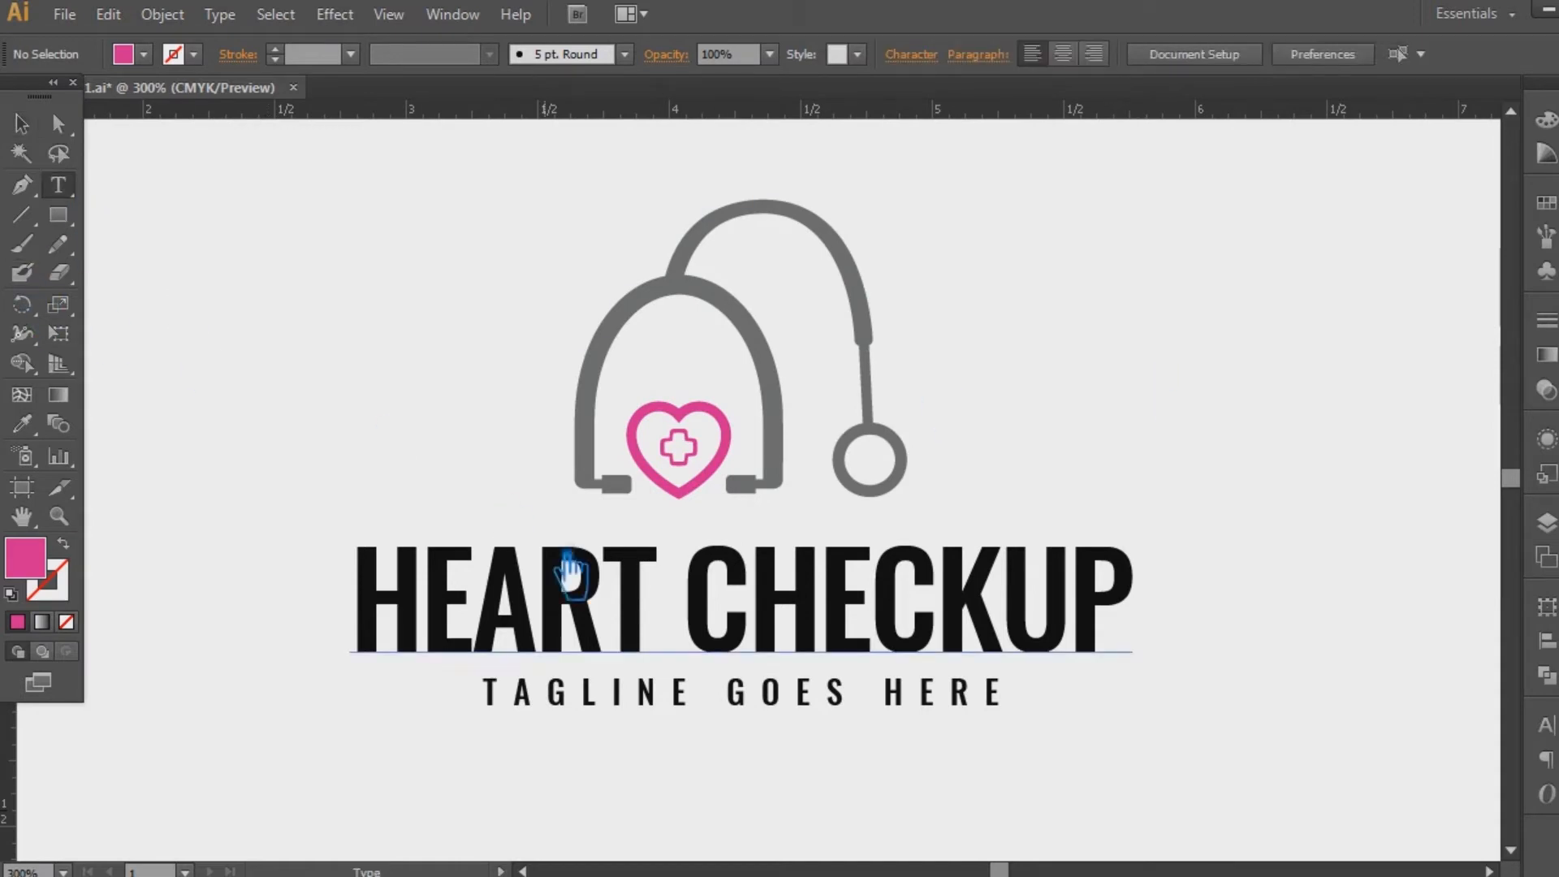
pyautogui.moveTo(665, 599); pyautogui.dragTo(223, 592)
pyautogui.click(23, 425)
pyautogui.click(695, 422)
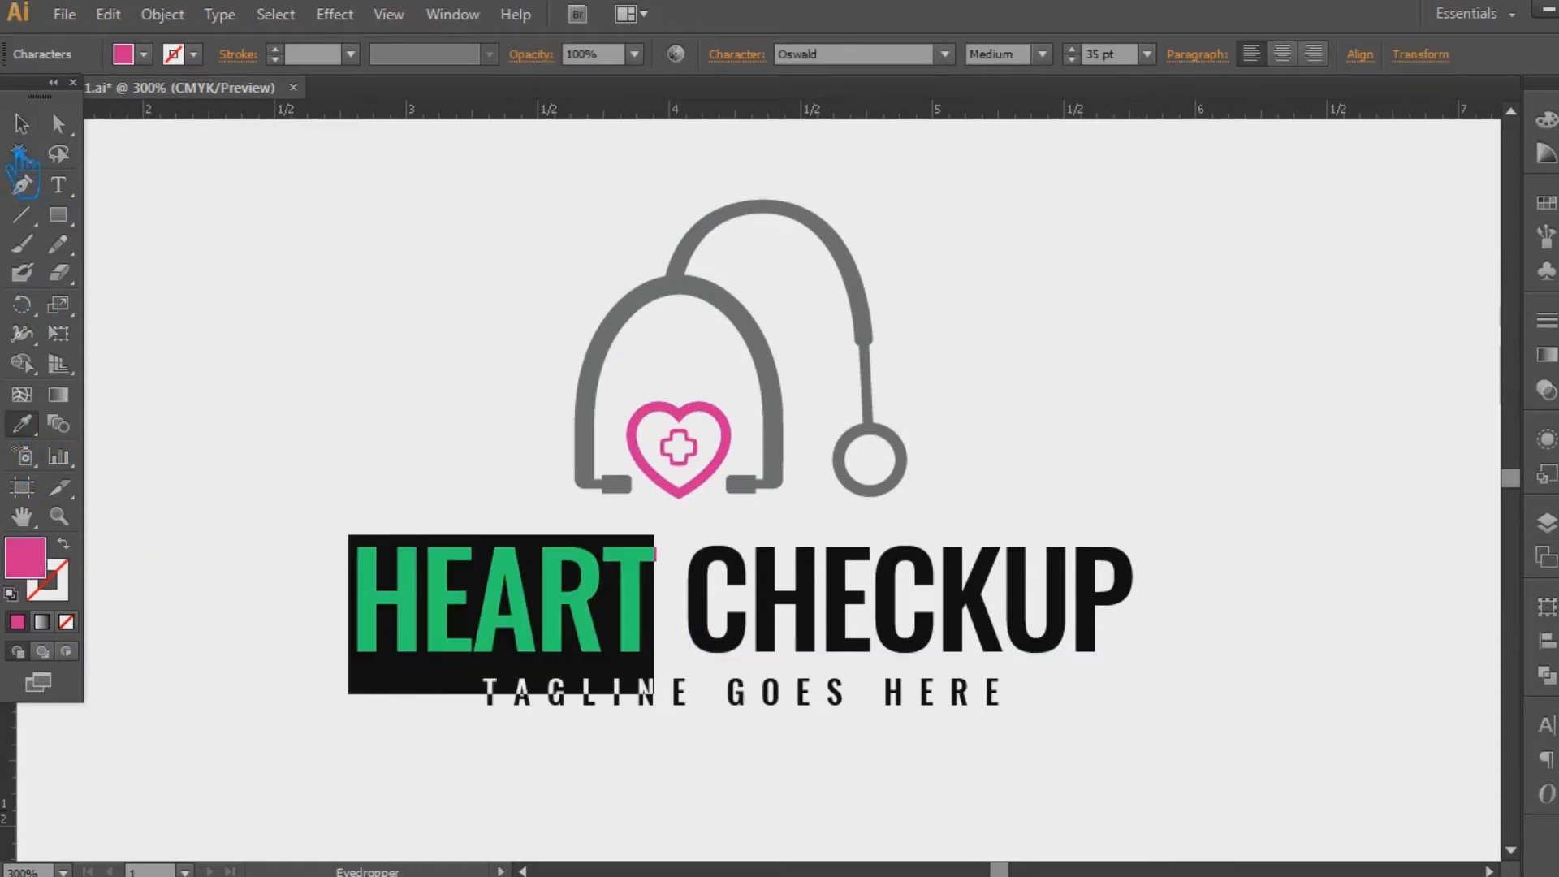
# - Colour the word CHECKUP with the grey sampled from the stethoscope
pyautogui.click(58, 185)
pyautogui.moveTo(686, 593); pyautogui.dragTo(1214, 614)
pyautogui.click(23, 425)
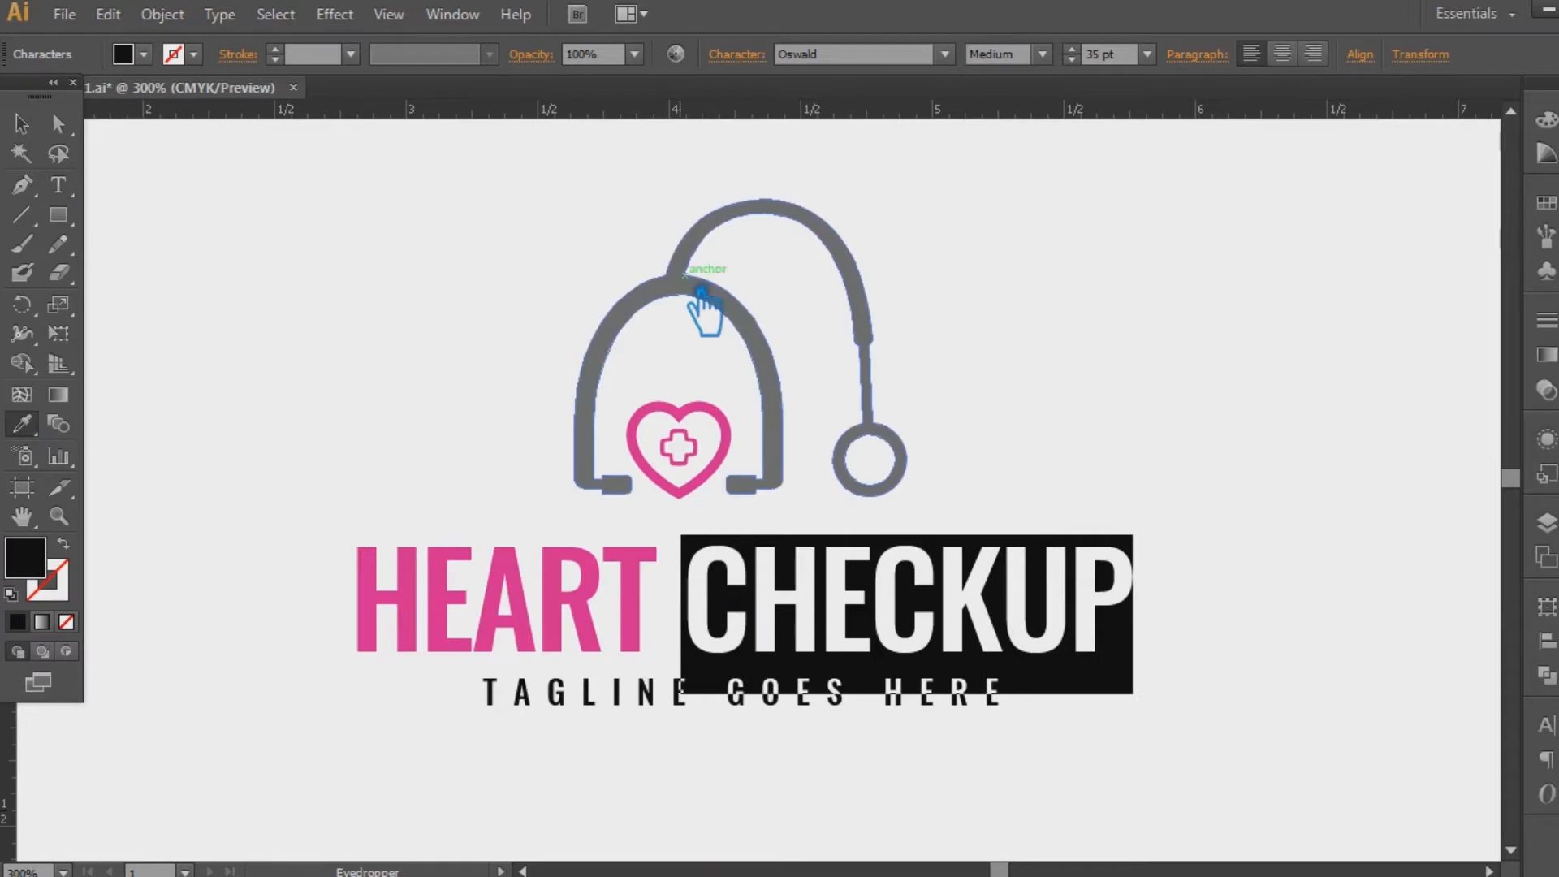
pyautogui.click(713, 308)
pyautogui.click(21, 124)
pyautogui.click(149, 191)
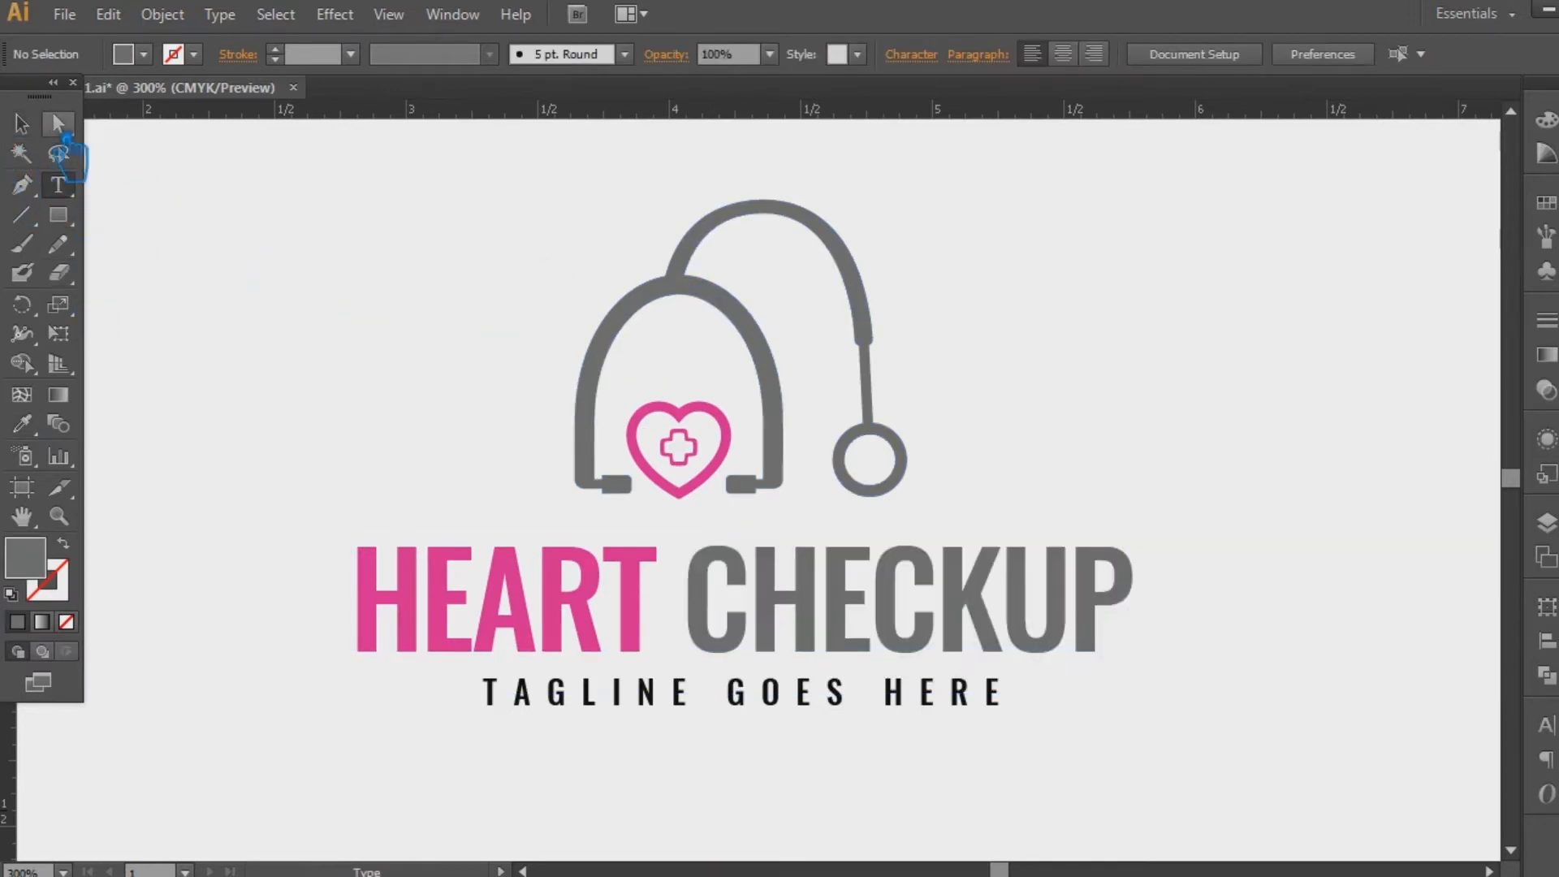
# - Darken the stethoscope's fill to a deeper grey
pyautogui.click(879, 276)
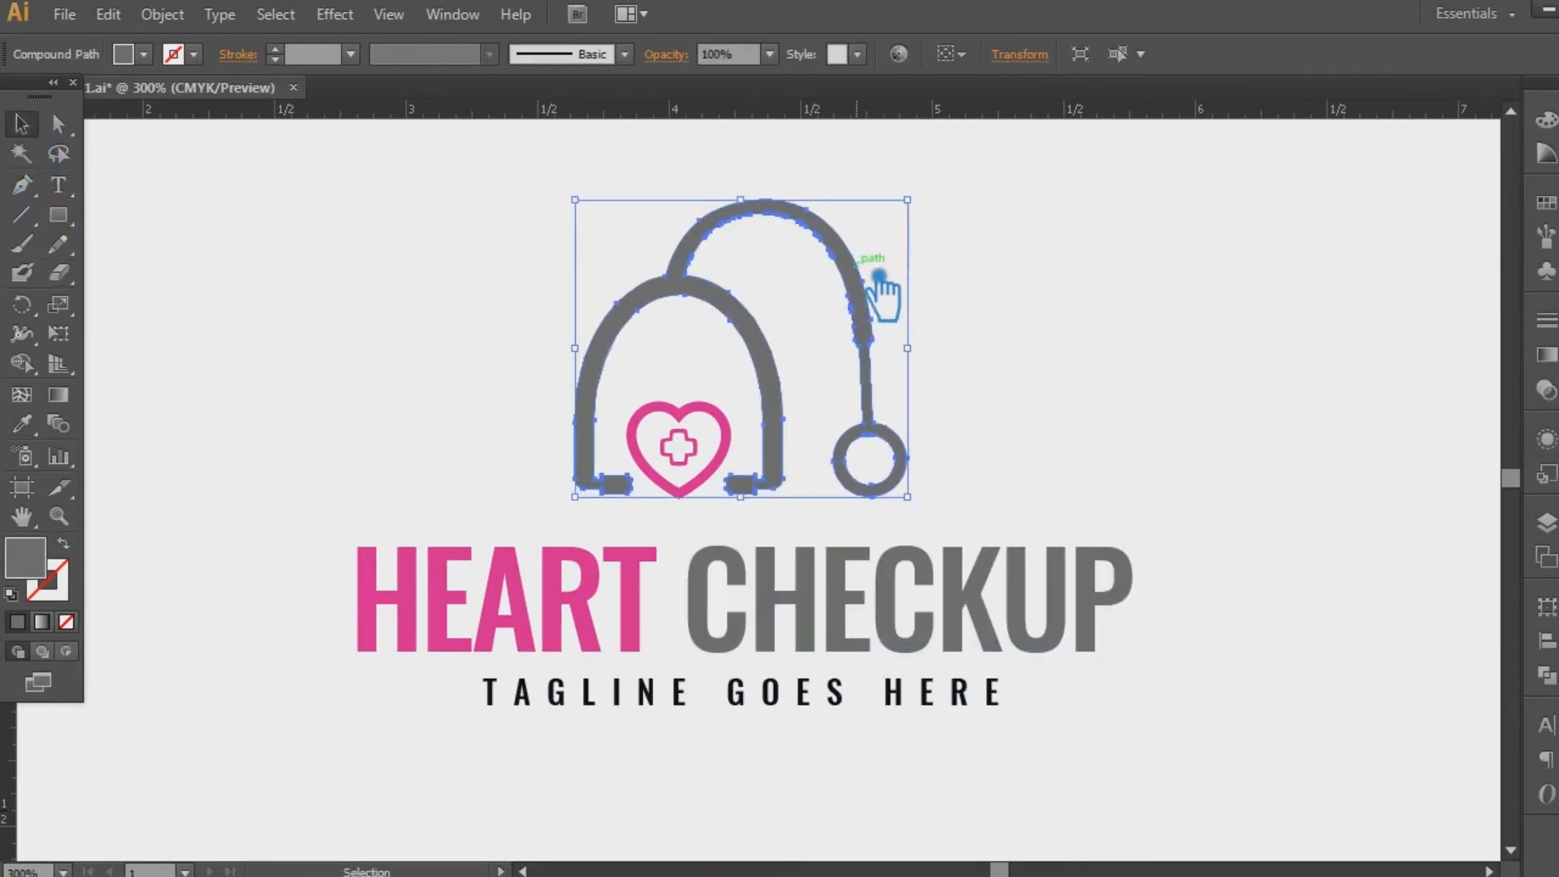
pyautogui.doubleClick(51, 578)
pyautogui.click(738, 411)
pyautogui.click(1291, 157)
pyautogui.click(1242, 319)
# - Recolour the word CHECKUP with the stethoscope's darker grey
pyautogui.click(57, 187)
pyautogui.doubleClick(713, 619)
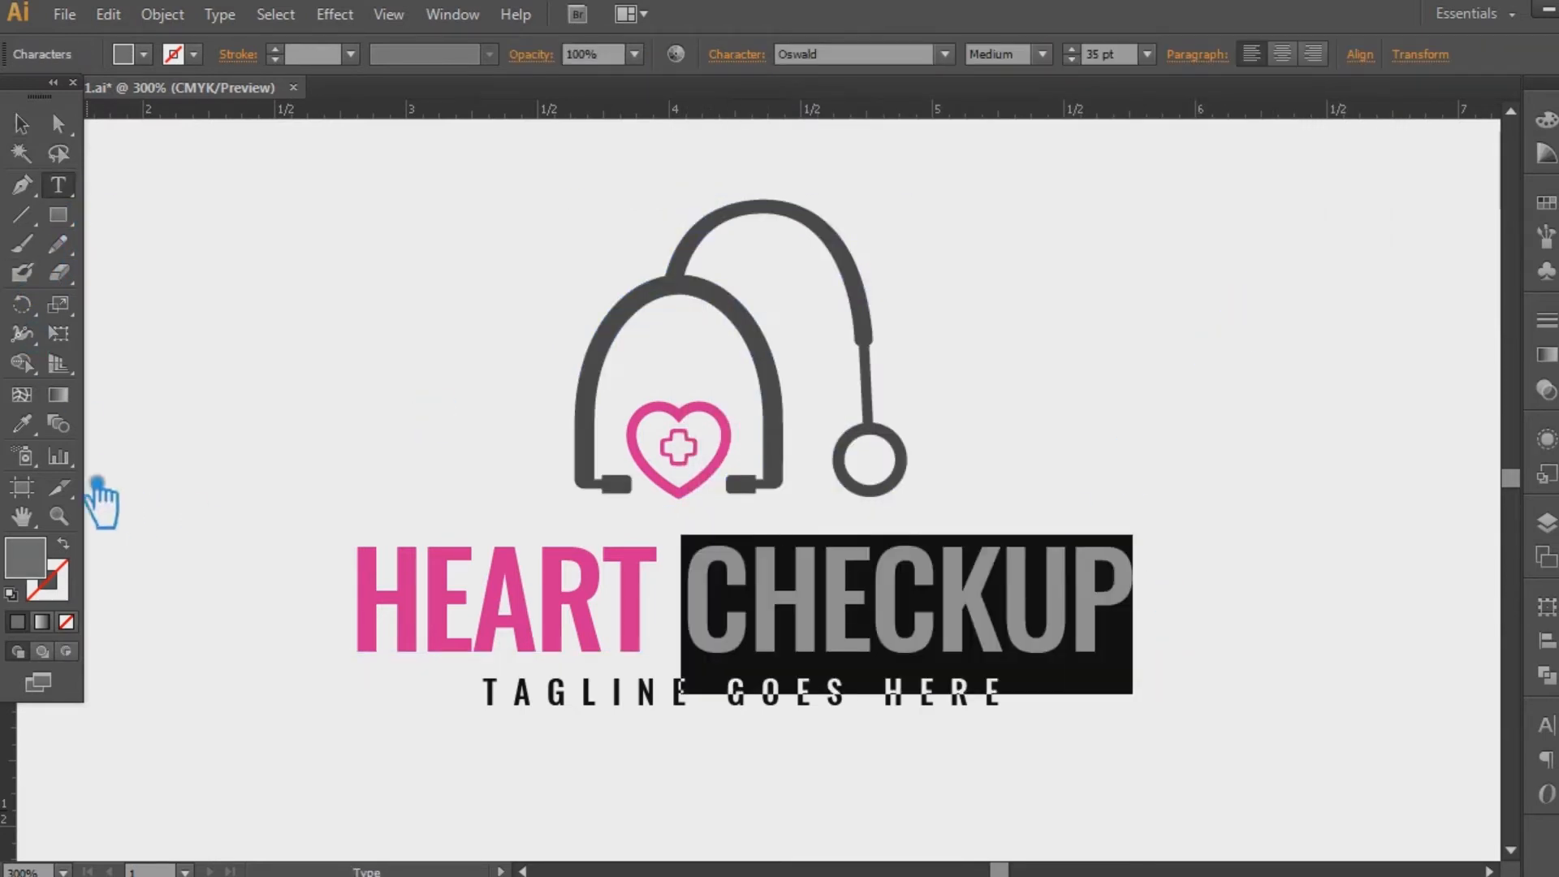
pyautogui.press('i')
pyautogui.click(810, 295)
pyautogui.press('v')
pyautogui.click(354, 249)
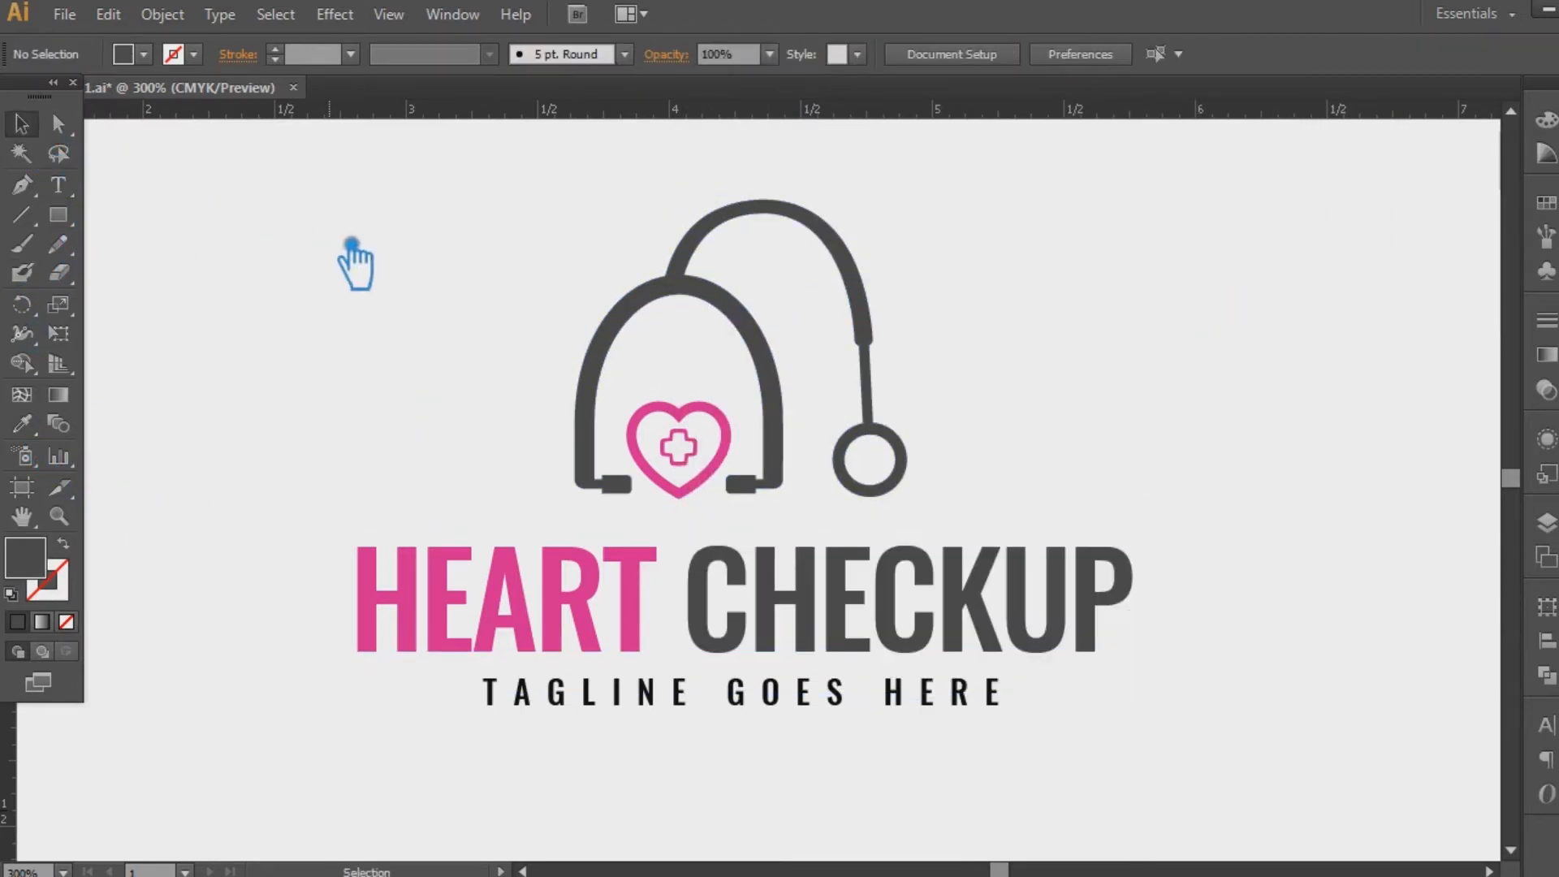
# - Colour the entire HEART CHECKUP text pink by sampling the word HEART
pyautogui.click(967, 697)
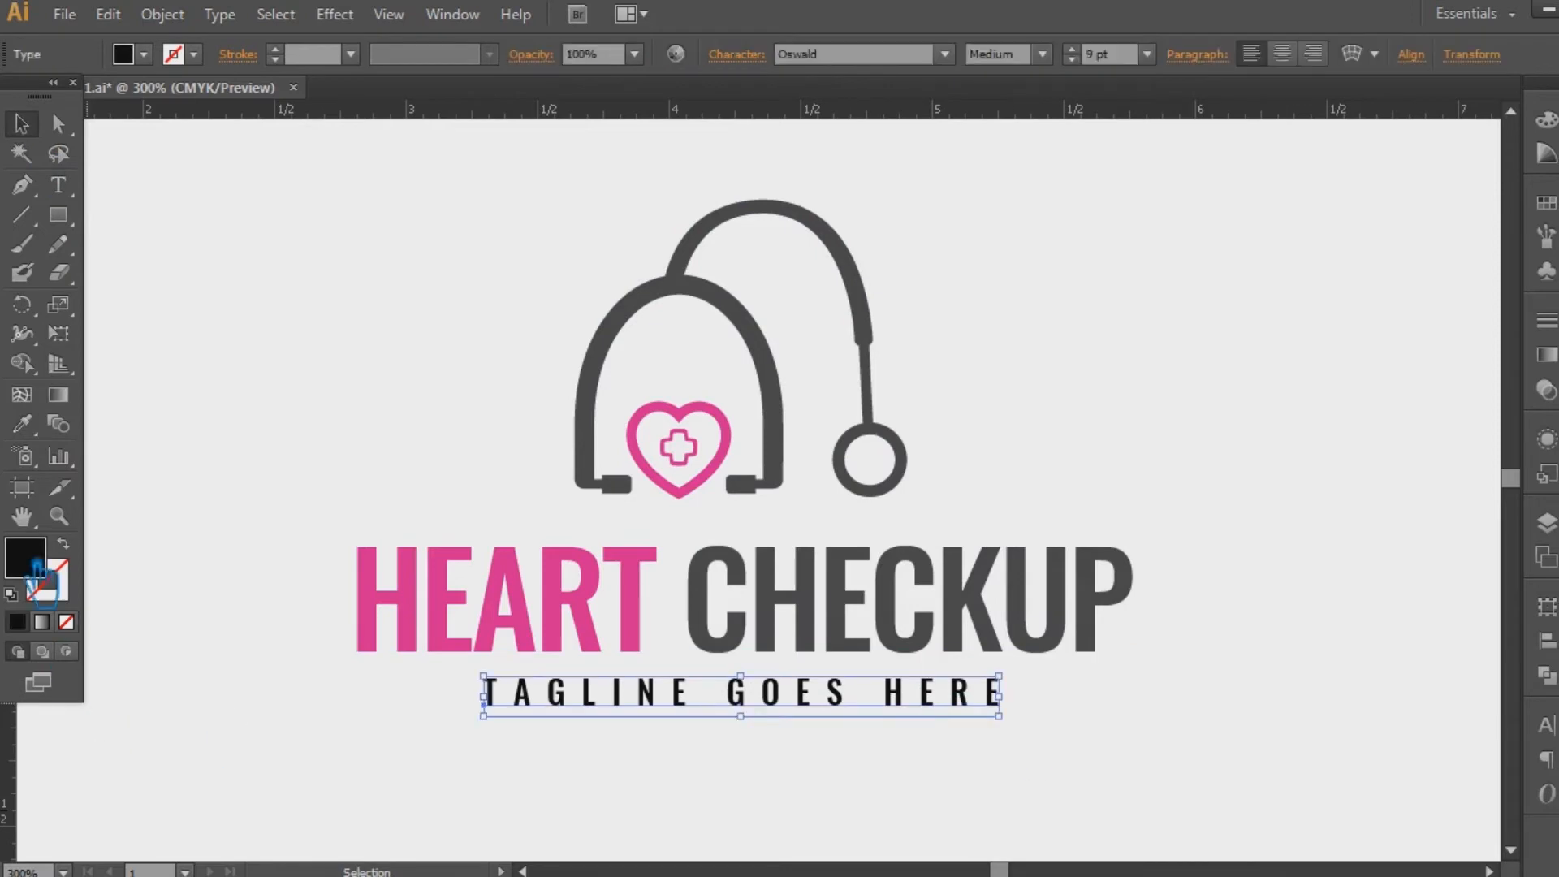
pyautogui.click(810, 583)
pyautogui.click(22, 423)
pyautogui.click(547, 644)
pyautogui.press('v')
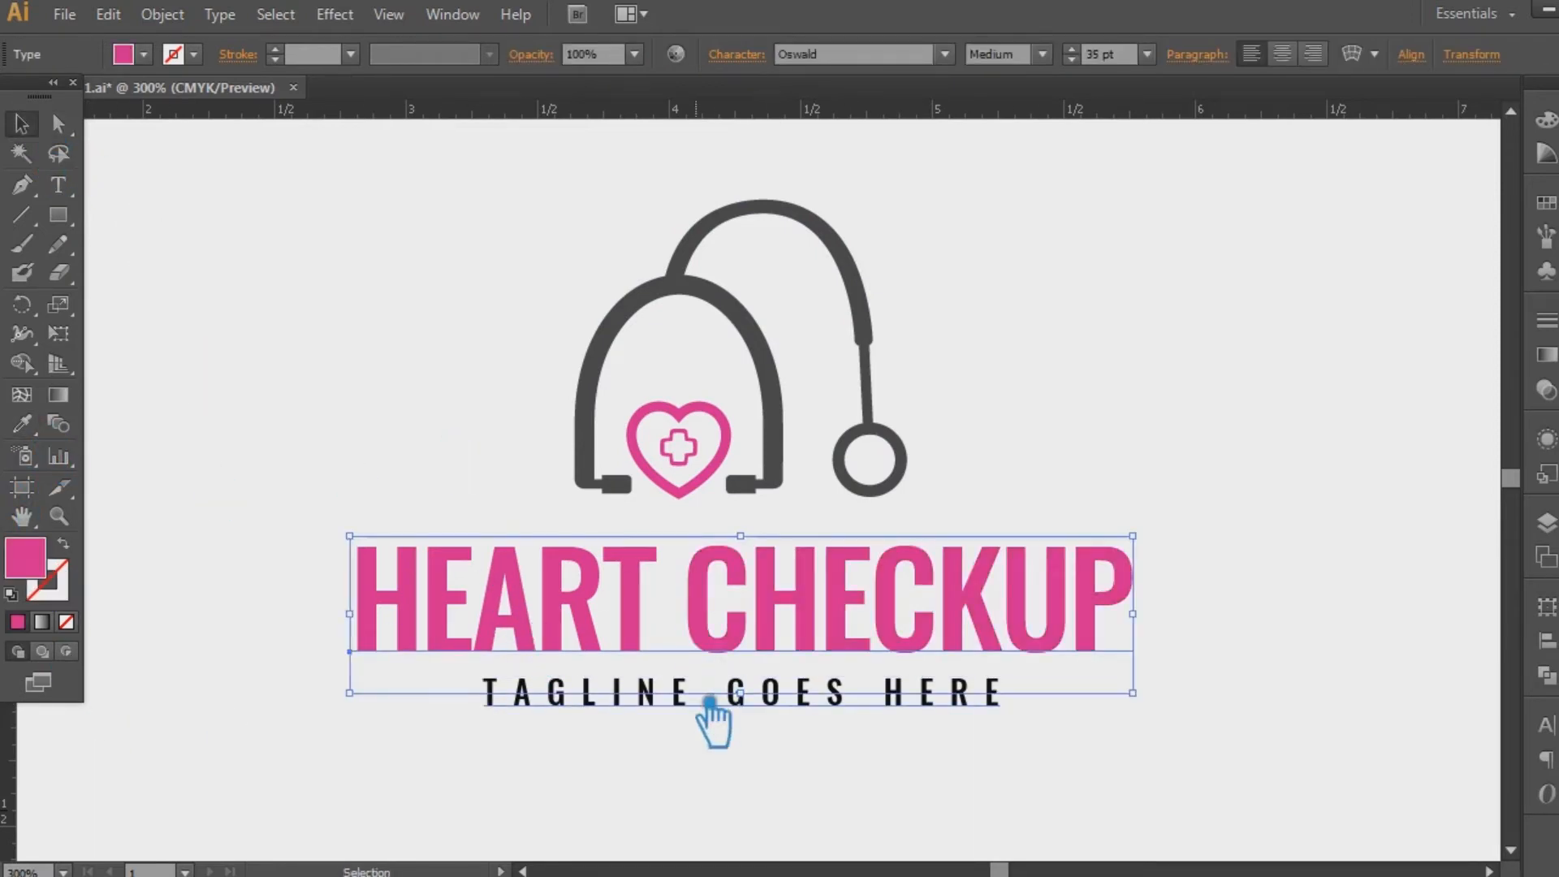
# - Colour the tagline with the dark grey sampled from the stethoscope
pyautogui.click(722, 684)
pyautogui.press('i')
pyautogui.click(684, 294)
pyautogui.press('v')
pyautogui.click(278, 237)
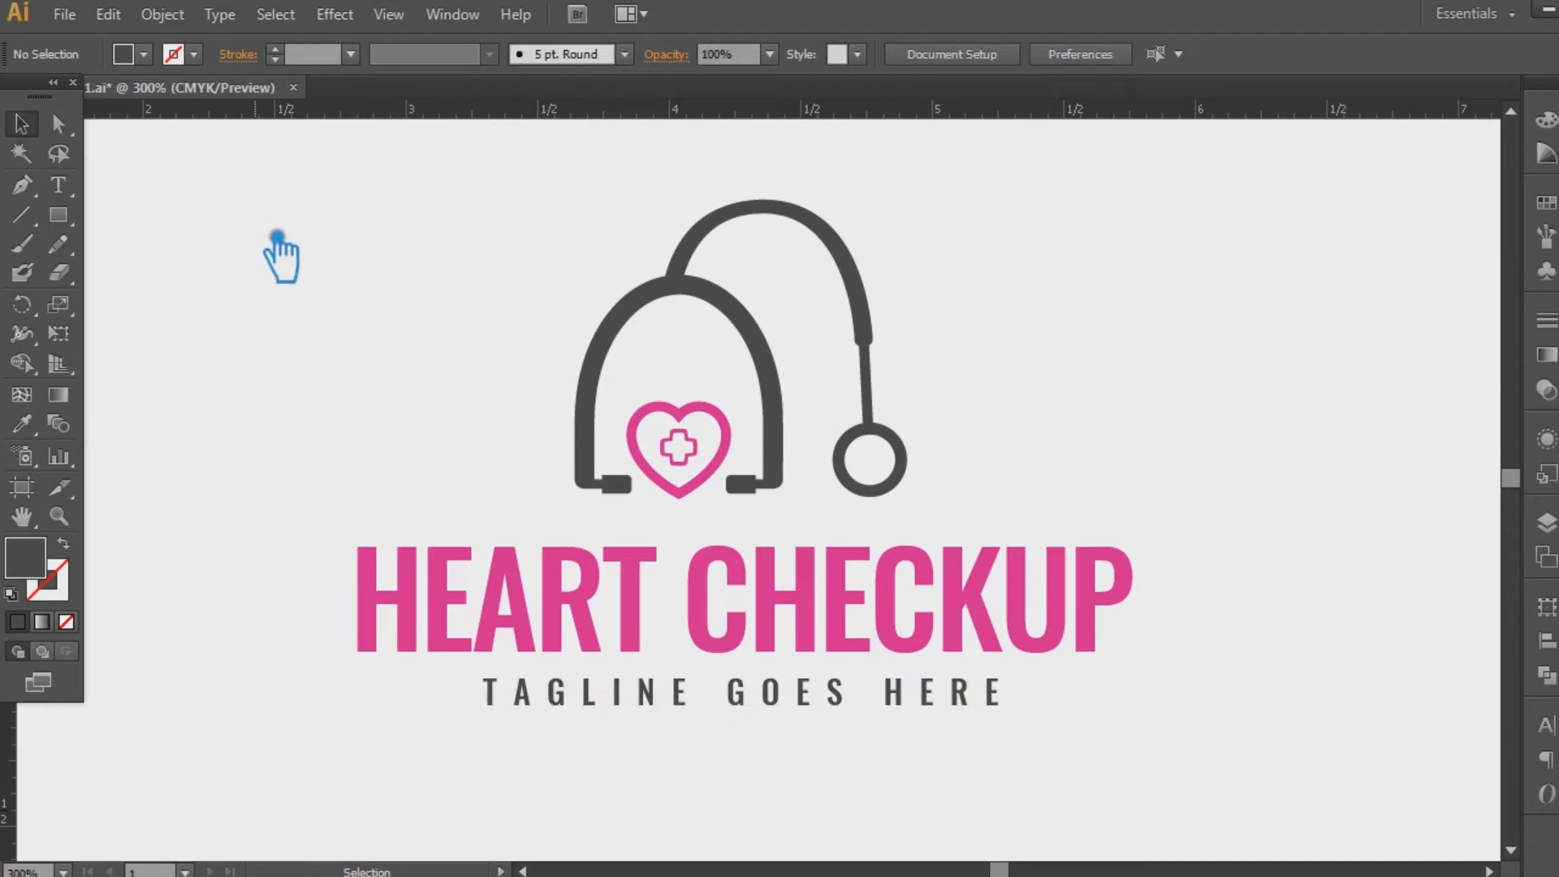
# - Lighten the stethoscope's fill to a medium grey around 777777
pyautogui.click(877, 311)
pyautogui.doubleClick(42, 575)
pyautogui.moveTo(726, 390); pyautogui.dragTo(724, 333)
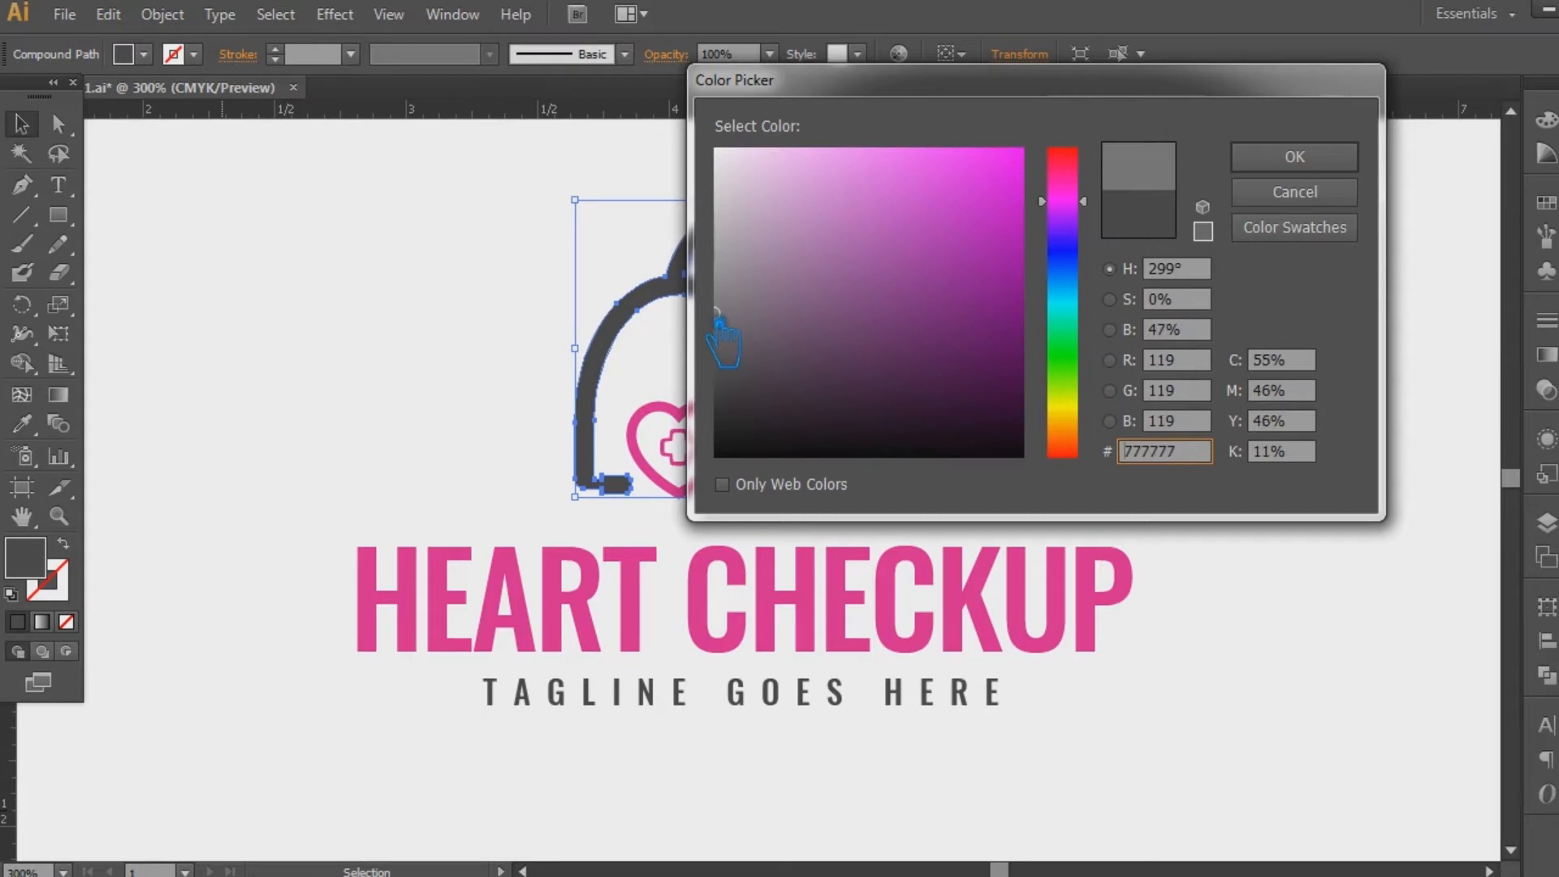
pyautogui.click(1316, 165)
pyautogui.click(1279, 334)
# - Match the tagline to the stethoscope's lighter grey and darken it slightly
pyautogui.click(995, 692)
pyautogui.press('i')
pyautogui.click(713, 297)
pyautogui.press('v')
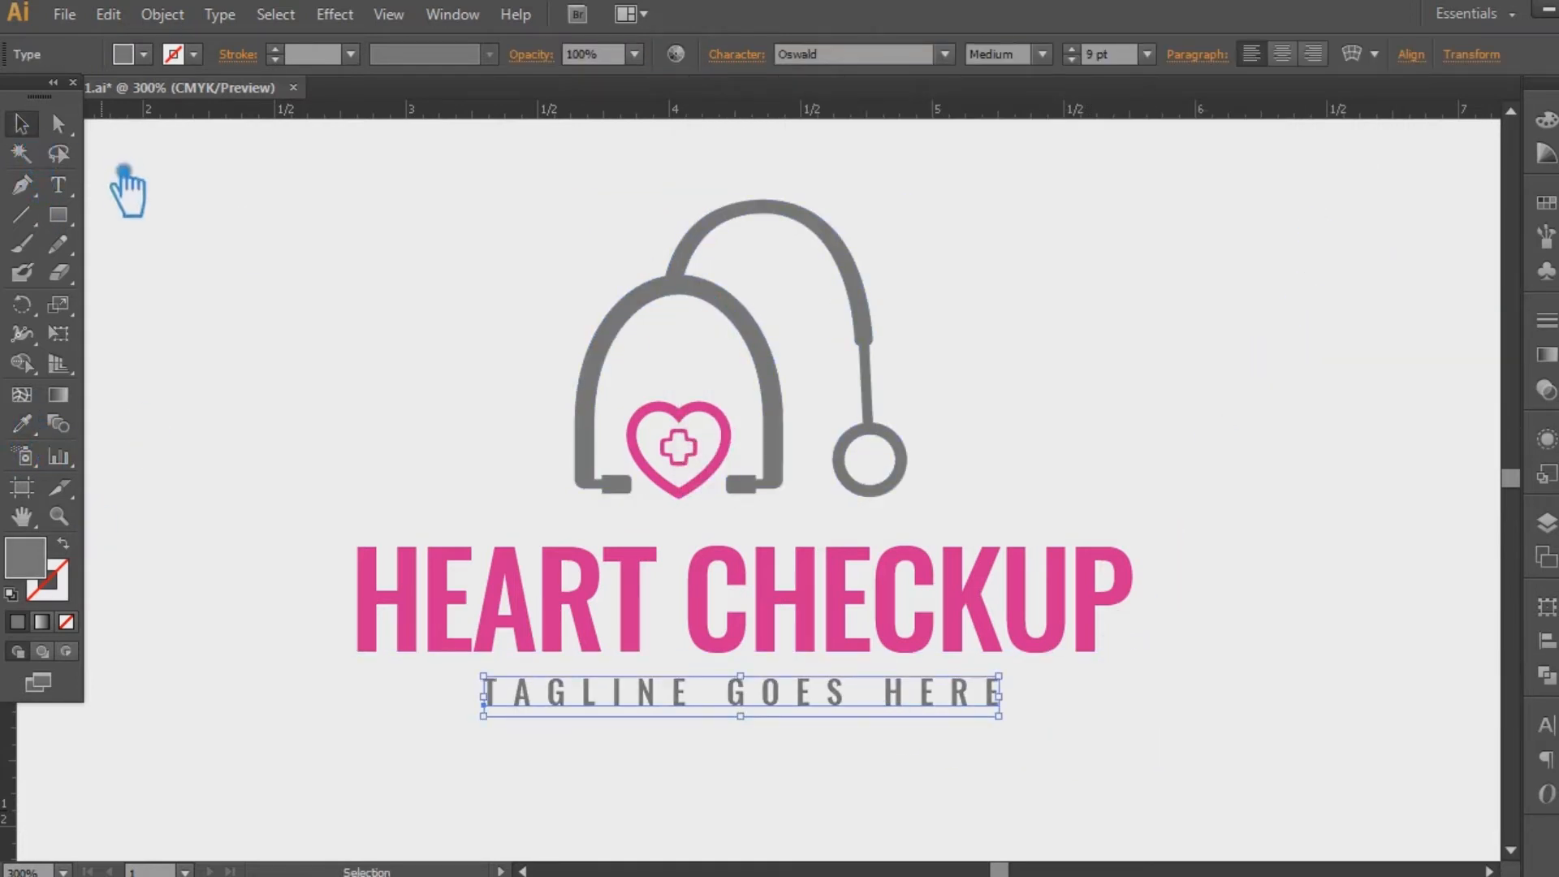
pyautogui.doubleClick(41, 578)
pyautogui.click(741, 354)
pyautogui.press('Return')
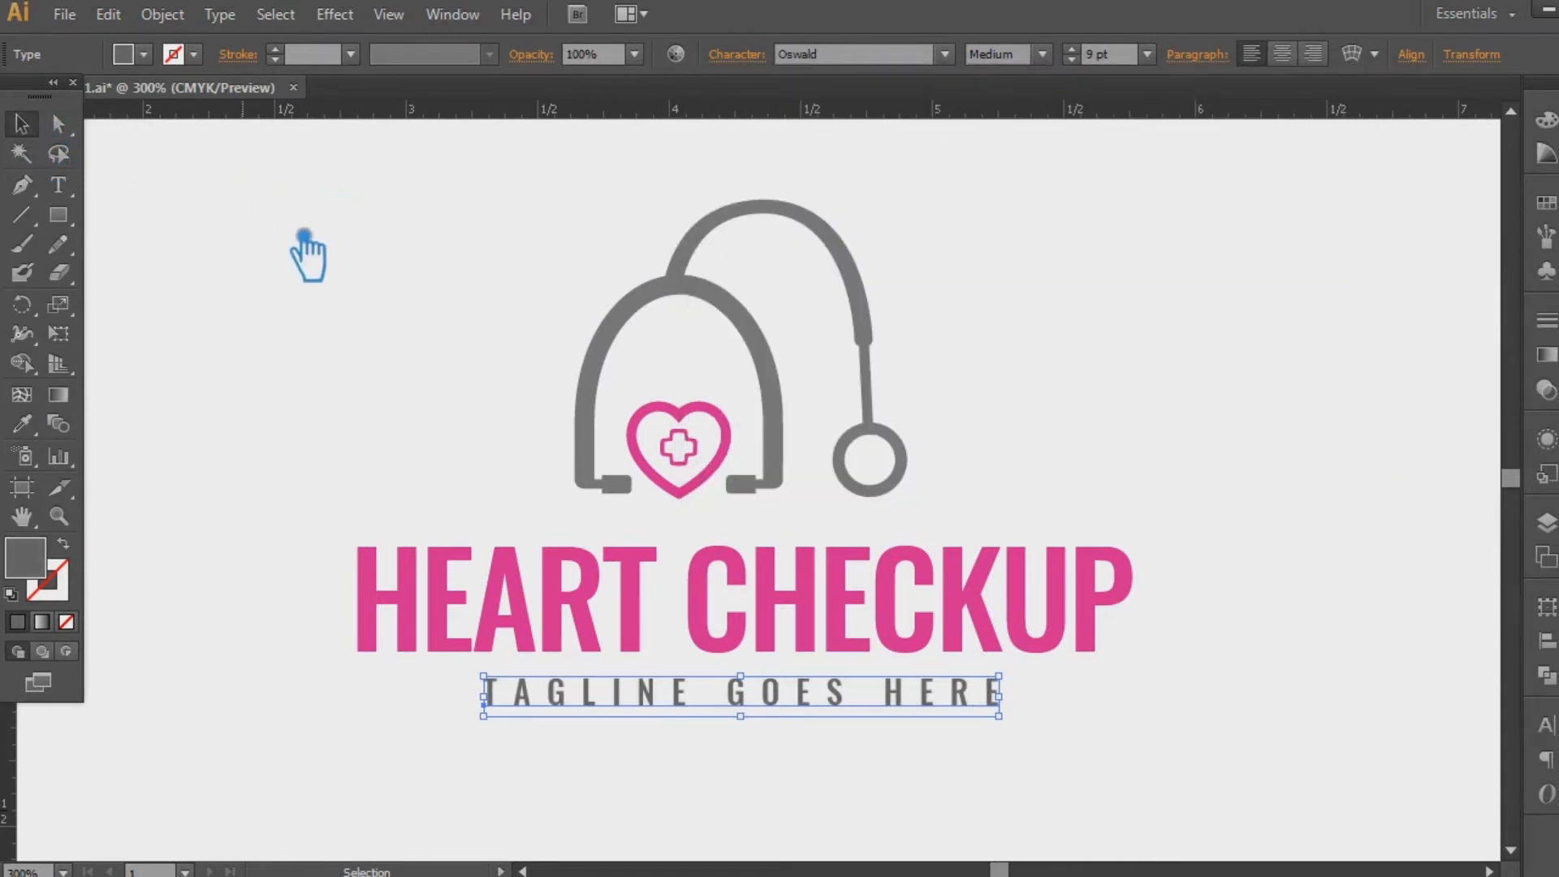
pyautogui.click(305, 238)
# - Change the HEART CHECKUP text from pink to the dark grey 4F4F4F
pyautogui.click(1093, 638)
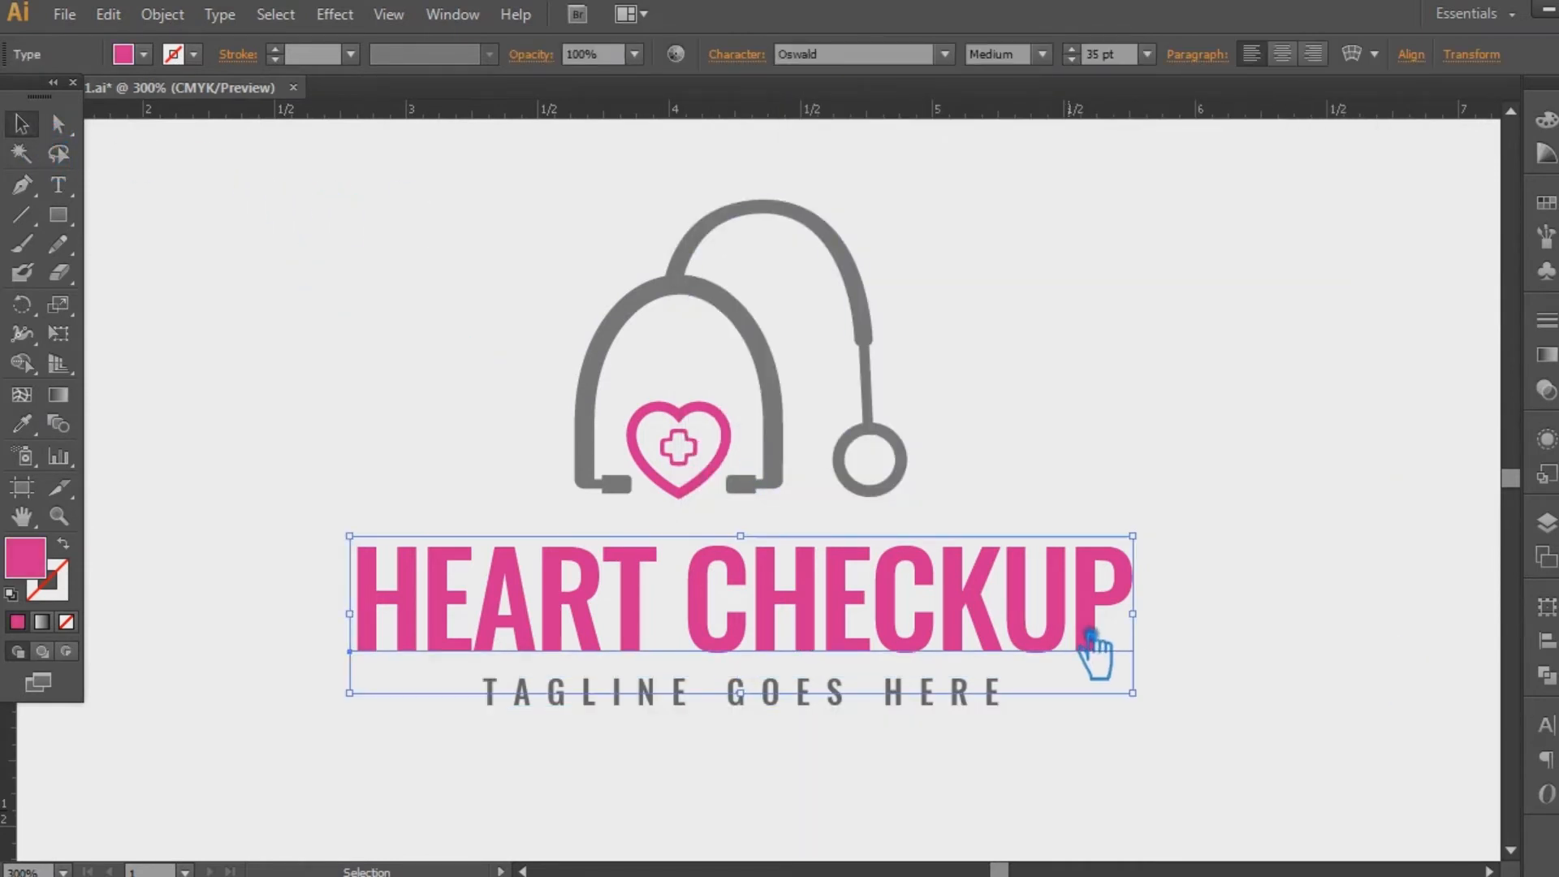
pyautogui.click(692, 307)
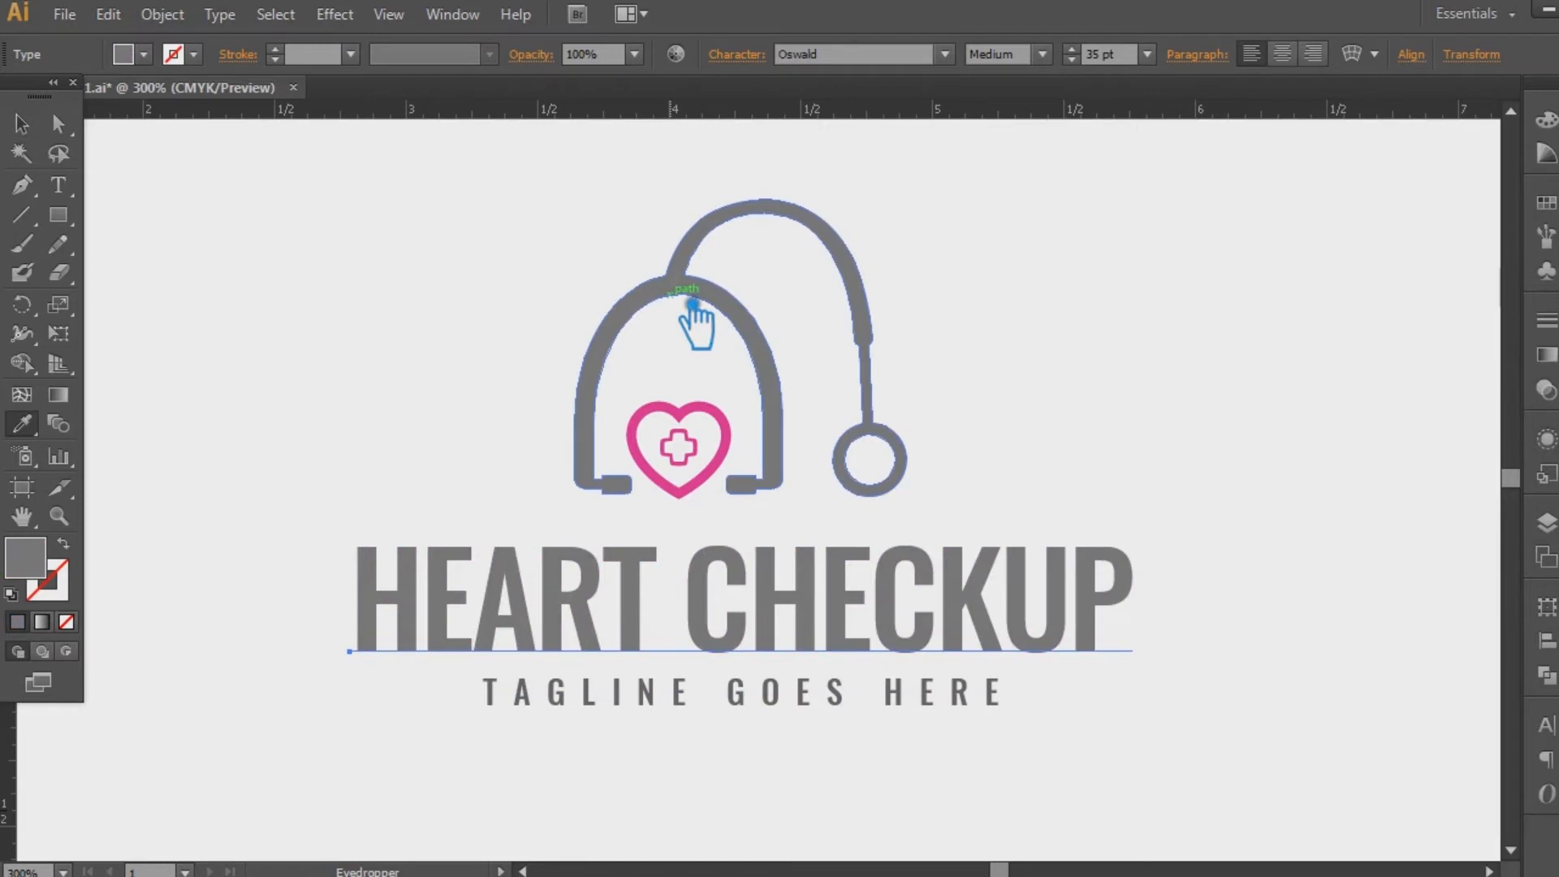
pyautogui.click(725, 361)
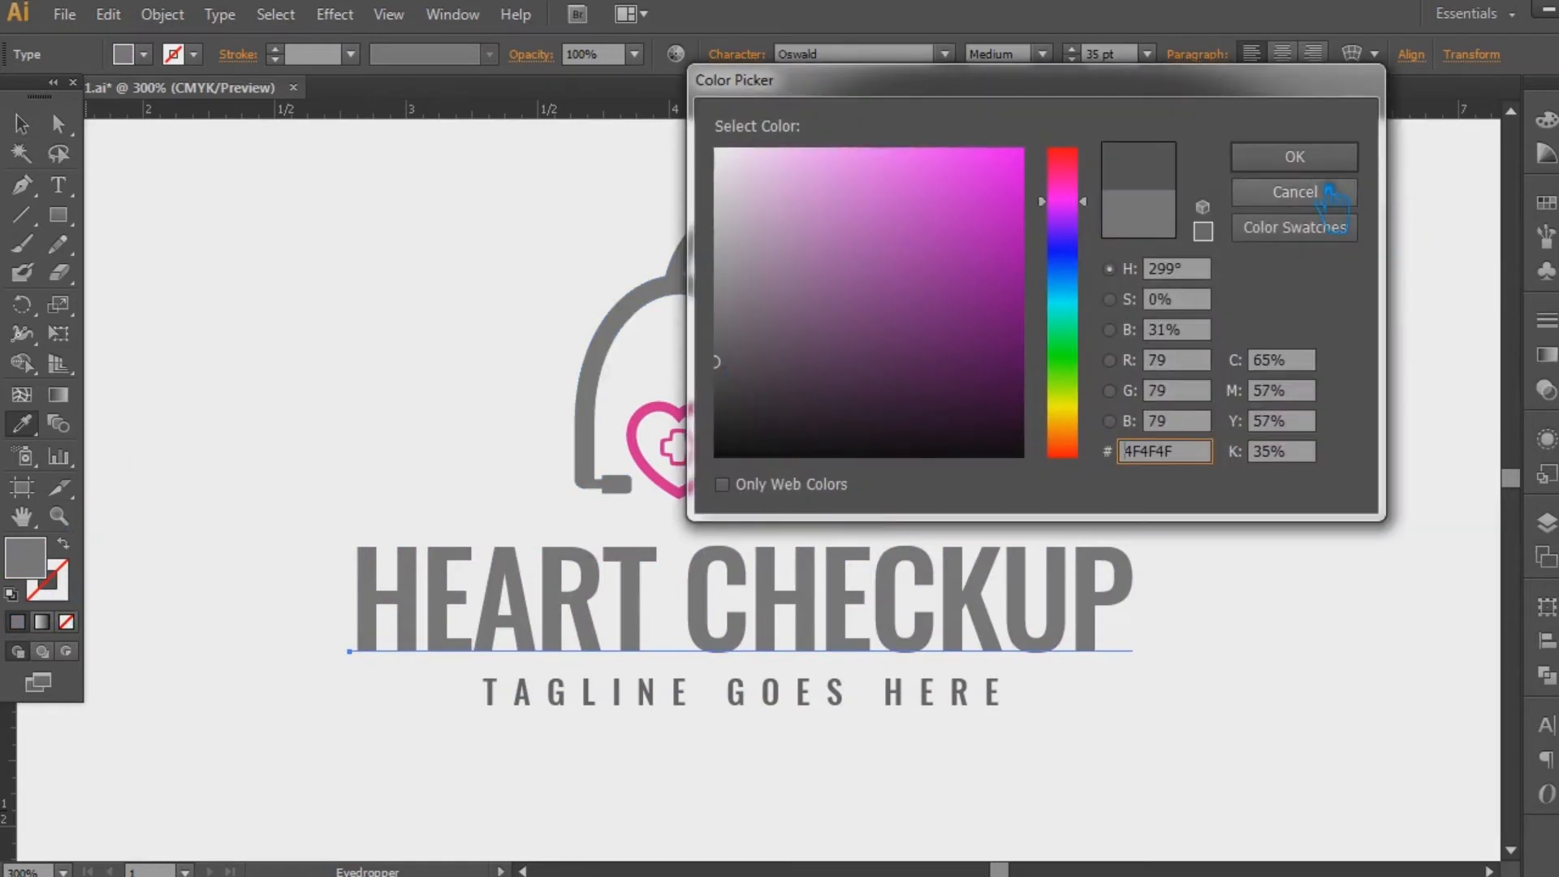
pyautogui.click(1300, 157)
pyautogui.press('v')
pyautogui.click(290, 237)
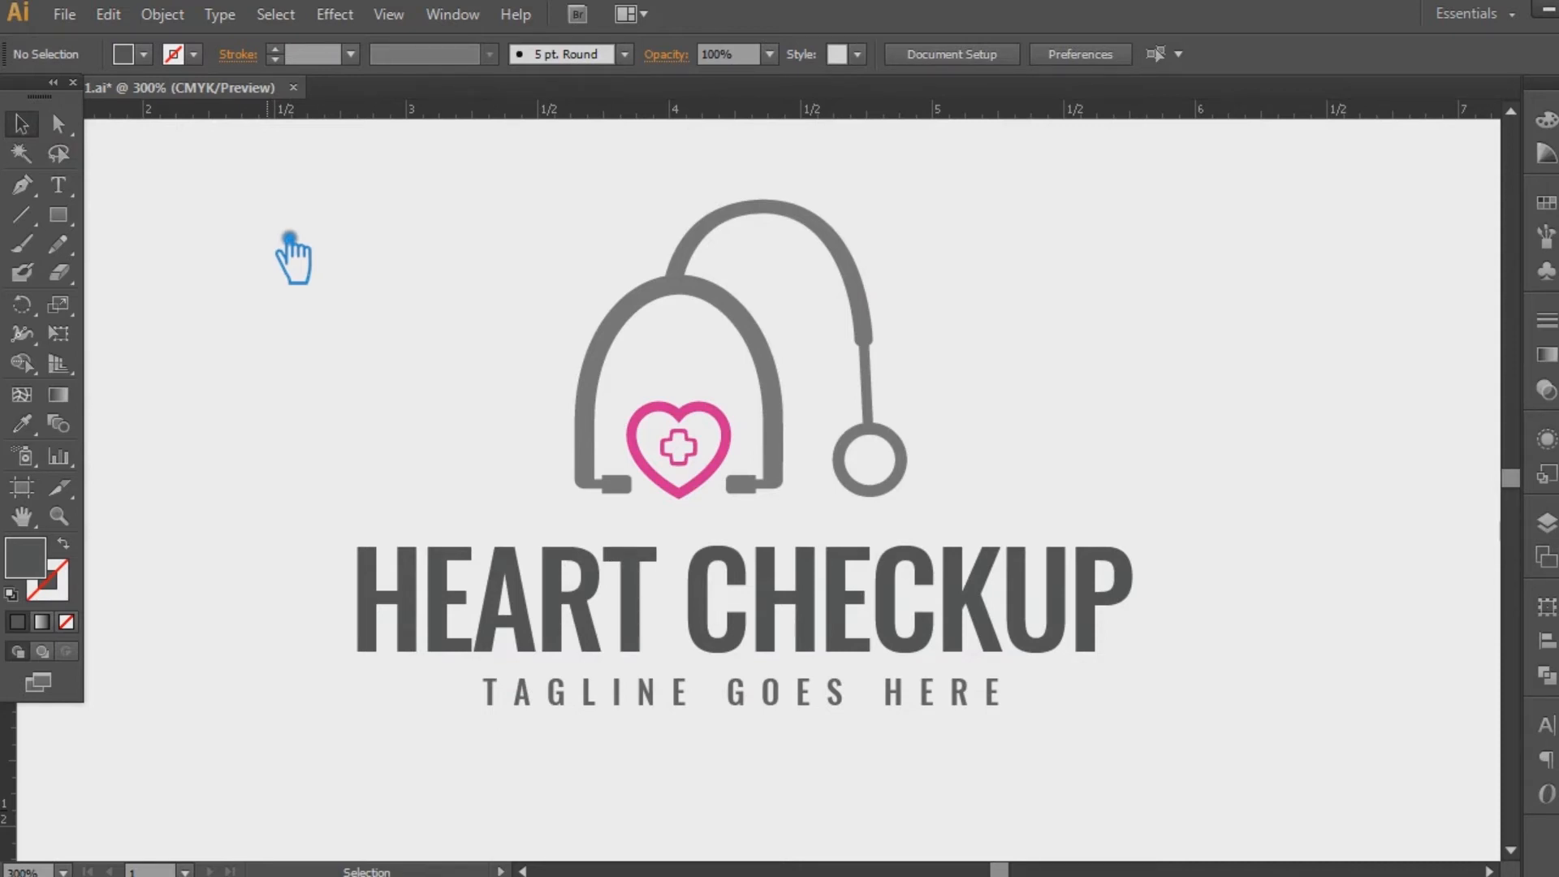
# - Match the stethoscope to the heart's pink and set the whole icon's fill to the bright pink FF009E
pyautogui.click(605, 333)
pyautogui.press('i')
pyautogui.click(727, 443)
pyautogui.press('v')
pyautogui.moveTo(417, 251); pyautogui.dragTo(935, 455)
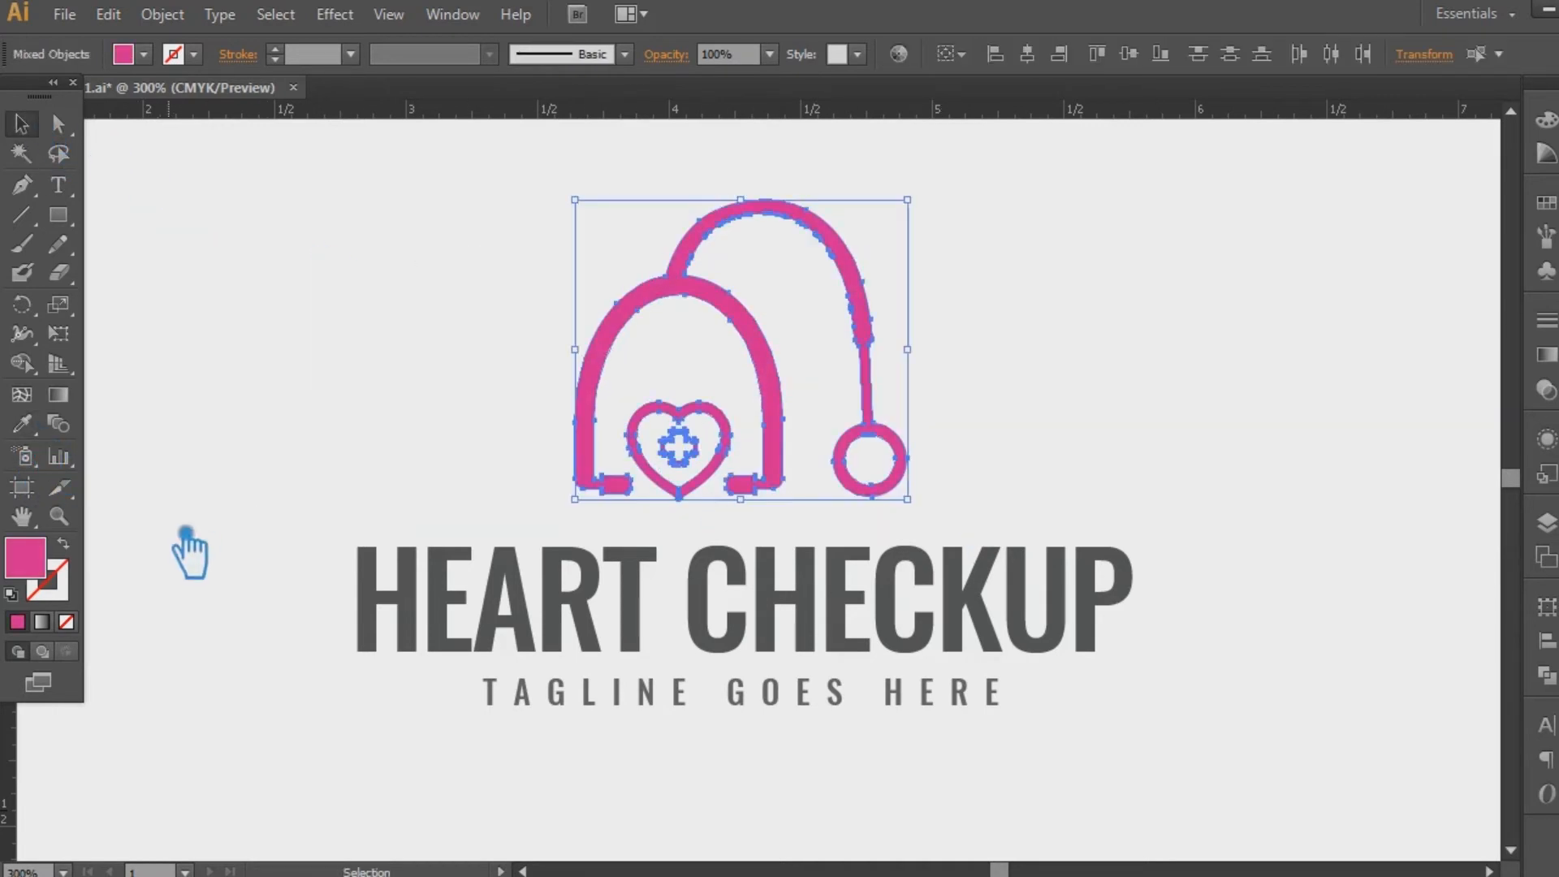
pyautogui.doubleClick(46, 566)
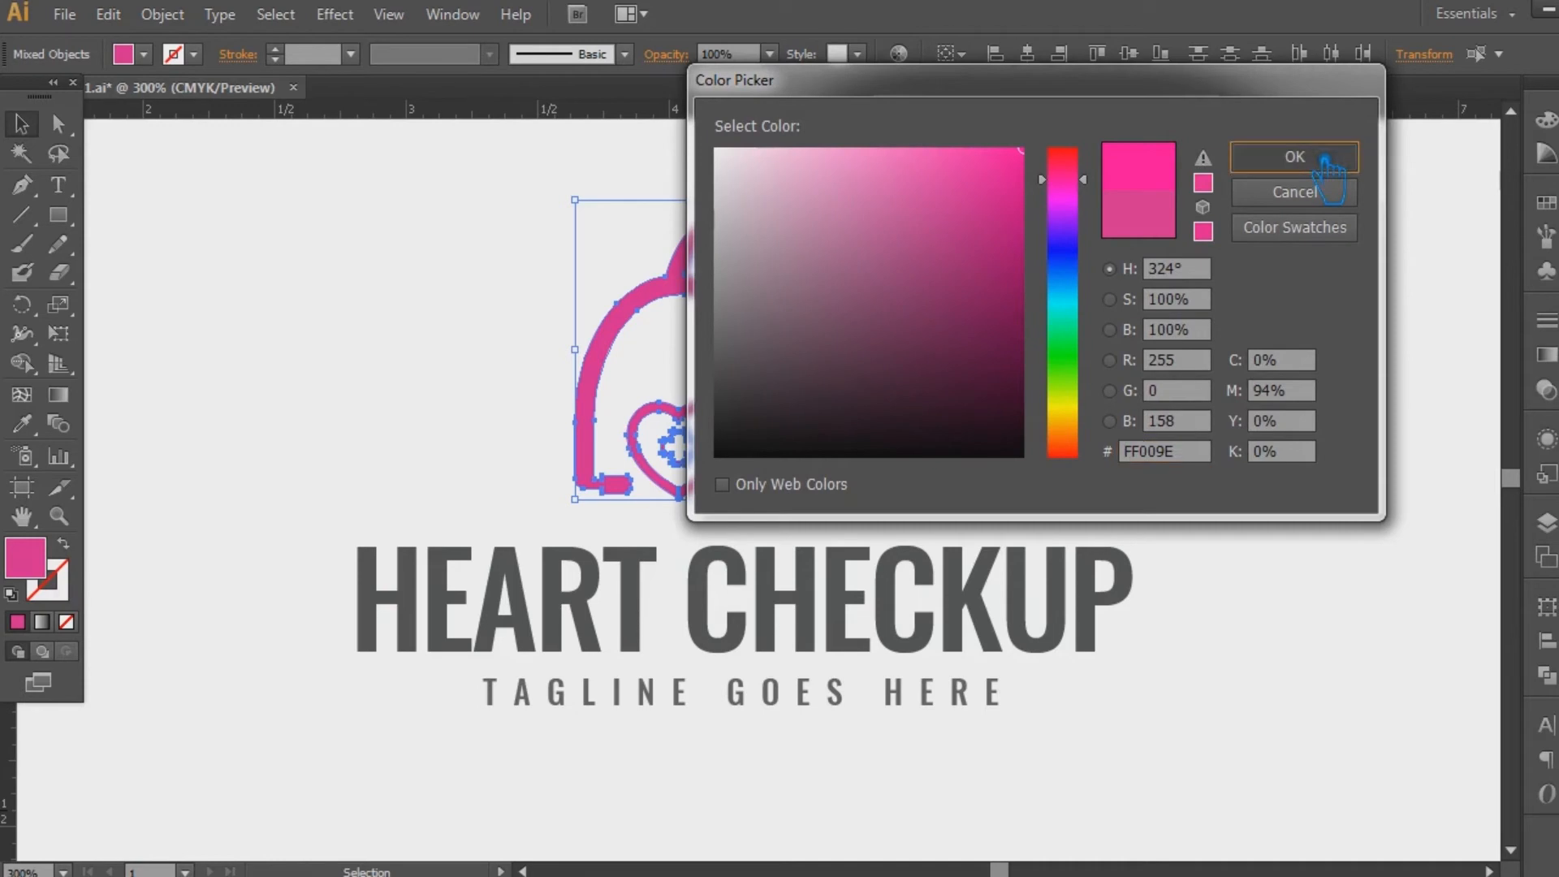
pyautogui.click(1294, 157)
pyautogui.click(1194, 330)
# - Group the stethoscope with the heart and cross, and save the document
pyautogui.click(873, 324)
pyautogui.moveTo(492, 266); pyautogui.dragTo(1042, 455)
pyautogui.click(1119, 448)
pyautogui.press('a')
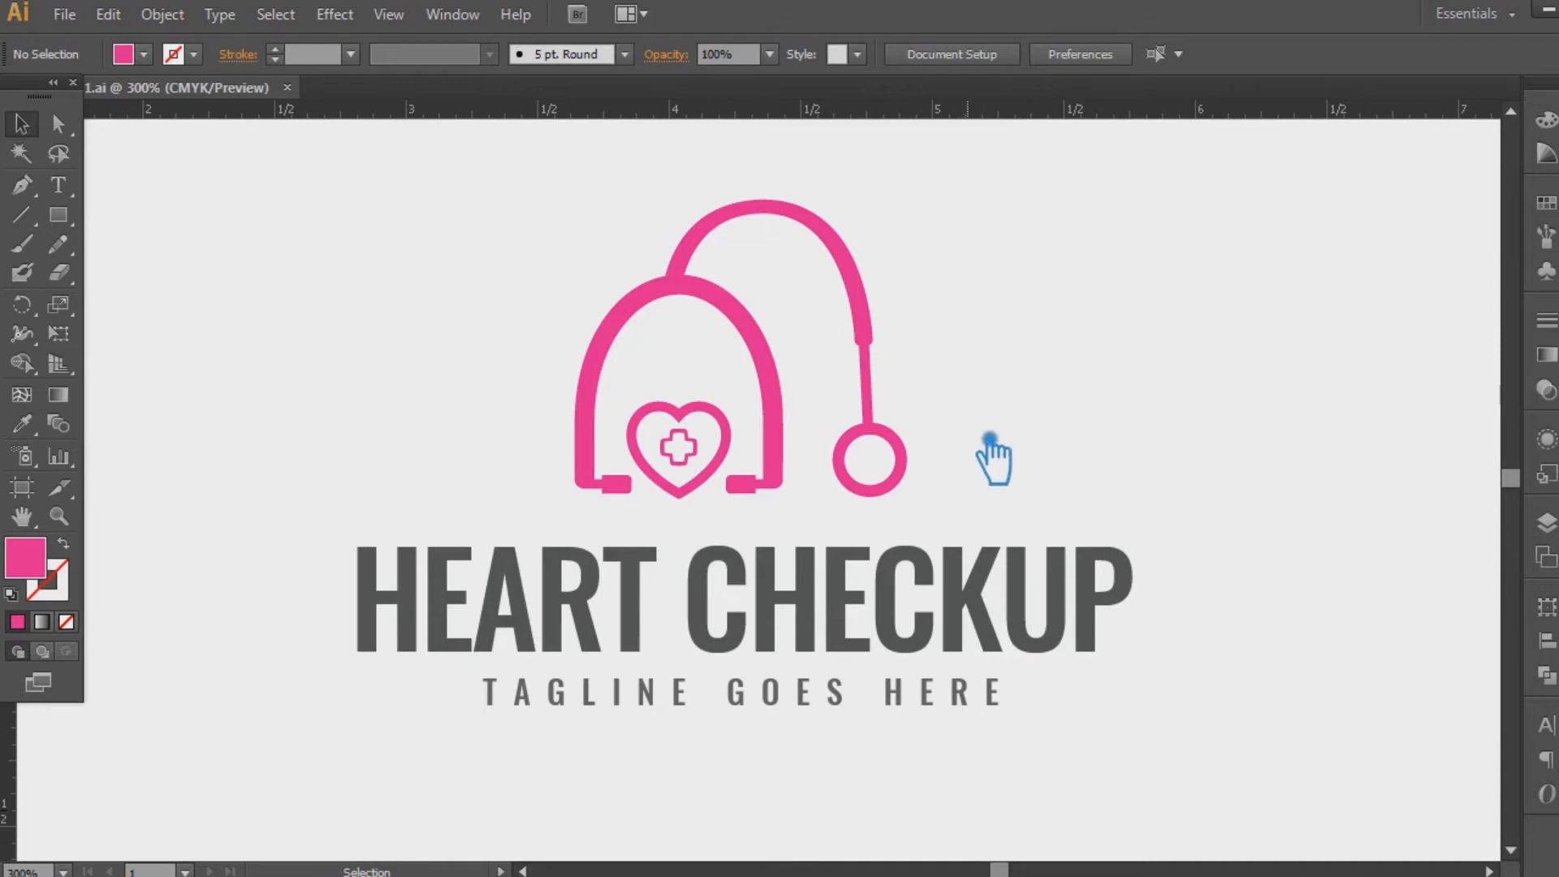
# - Group the name with the tagline, lower them slightly below the icon and save the document
pyautogui.click(861, 692)
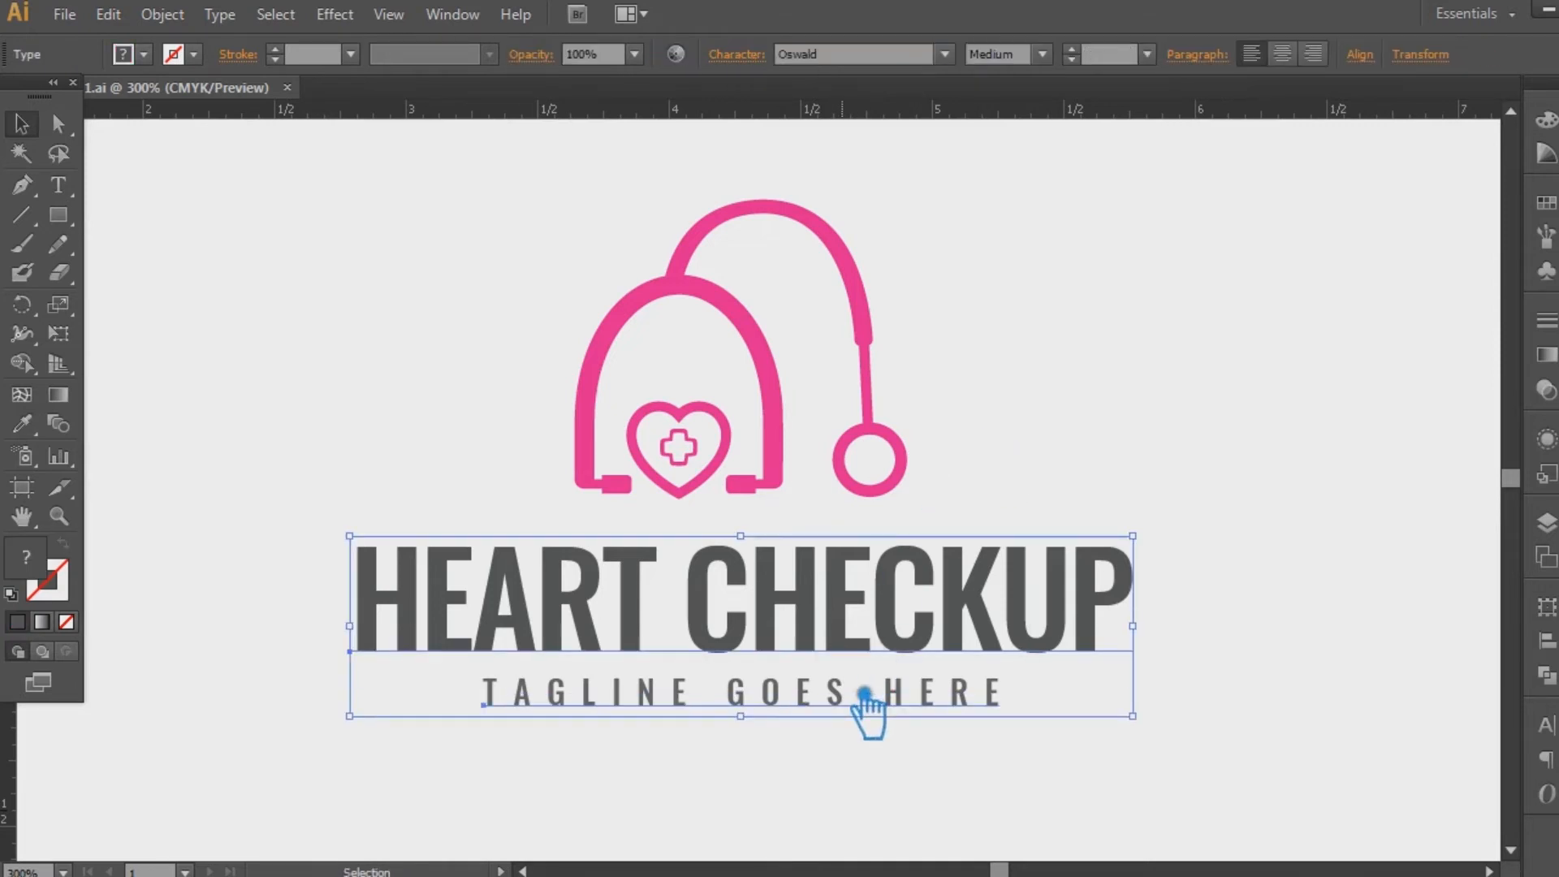
pyautogui.press('v')
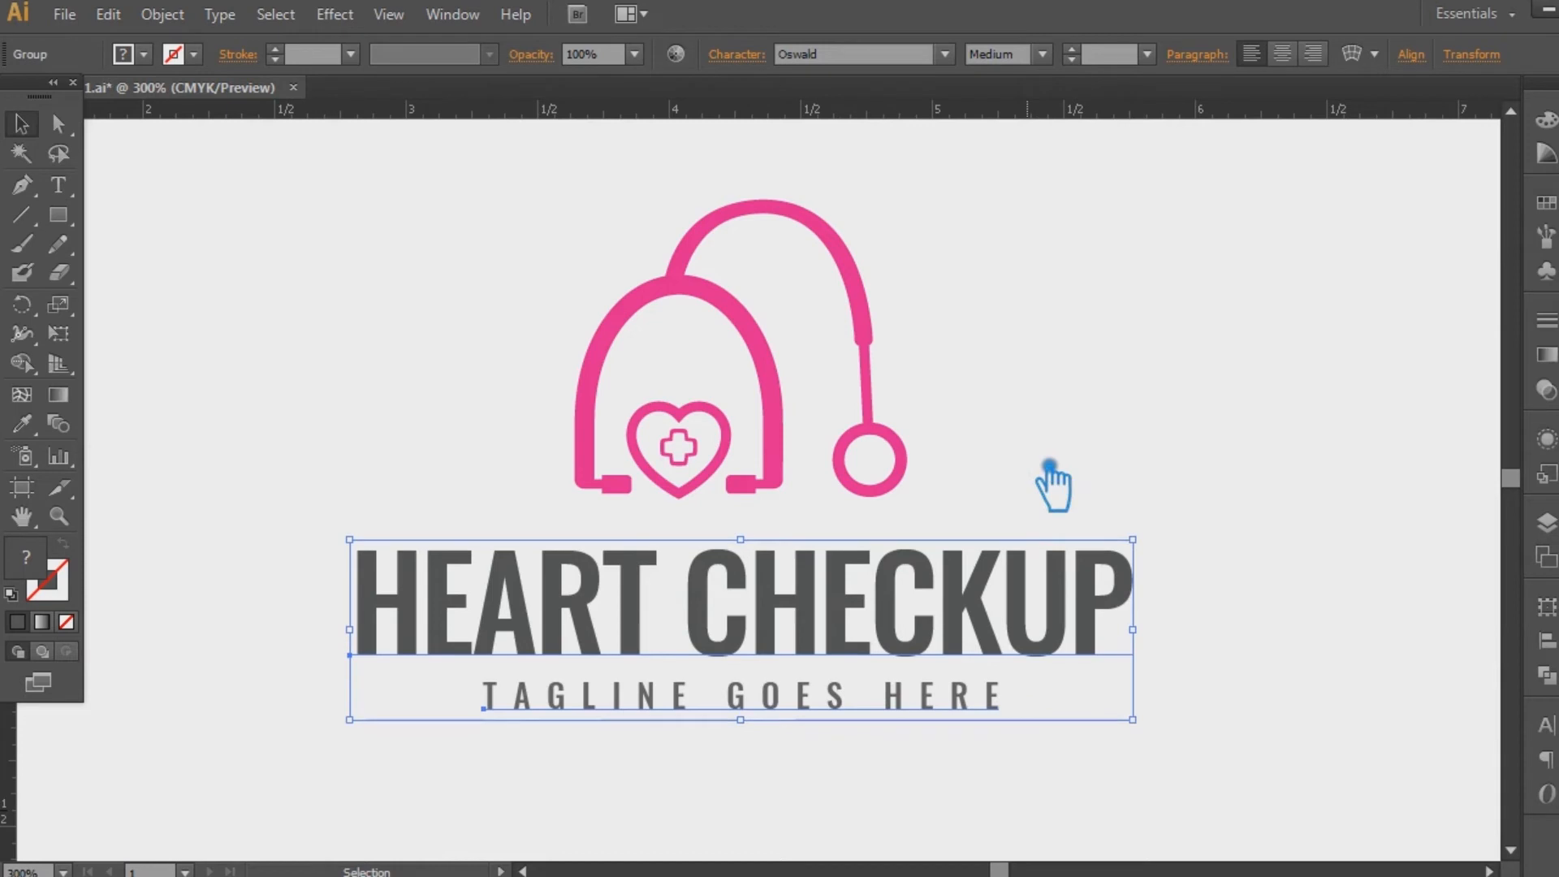
pyautogui.click(1053, 483)
pyautogui.hotkey('ctrl', 's')
pyautogui.press('s')
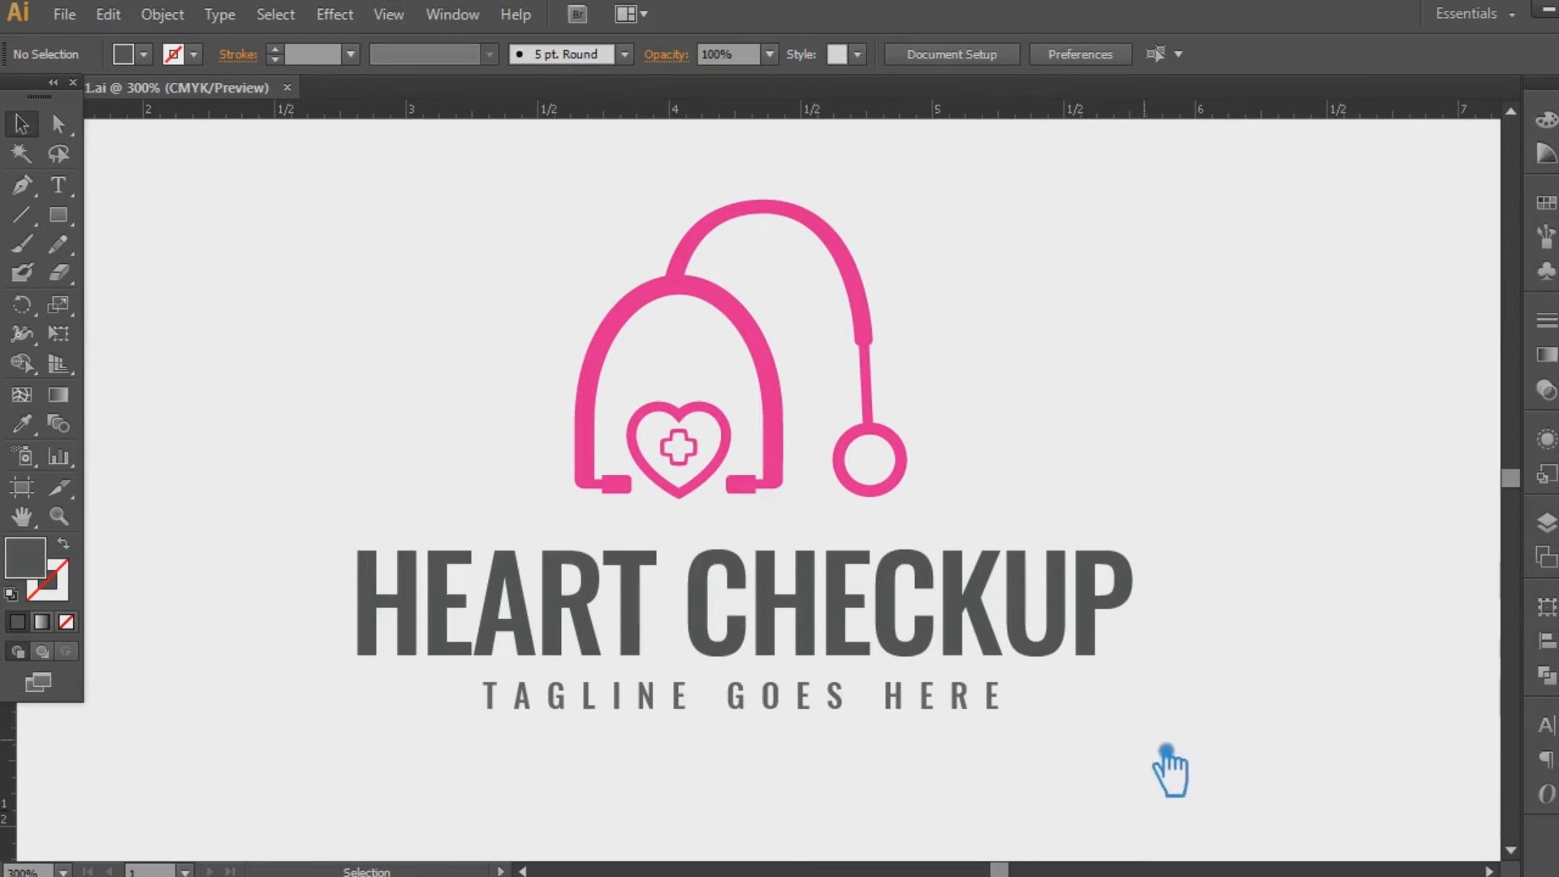
# - Group the icon, name and tagline into one logo
pyautogui.moveTo(1166, 766); pyautogui.dragTo(296, 268)
pyautogui.hotkey('ctrl', 'g')
pyautogui.click(340, 261)
# - Scale the logo down proportionally and place a duplicate beside it on its right
pyautogui.click(781, 389)
pyautogui.moveTo(1134, 721); pyautogui.dragTo(971, 612)
pyautogui.moveTo(821, 561); pyautogui.dragTo(443, 560)
pyautogui.click(602, 522)
pyautogui.moveTo(432, 557); pyautogui.dragTo(938, 568)
pyautogui.click(851, 711)
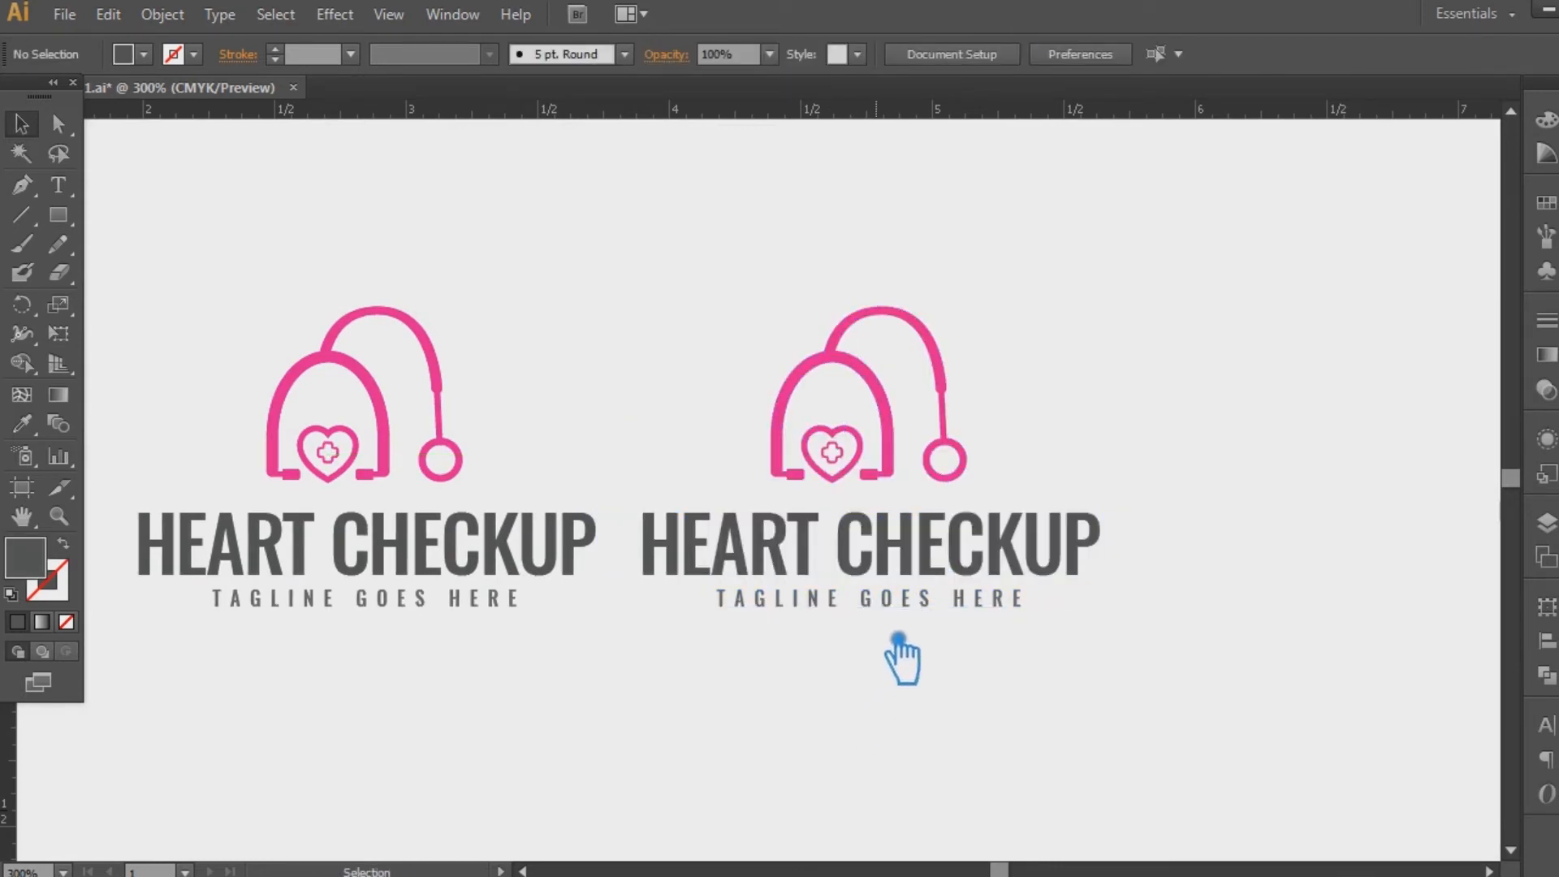
# - Ungroup the duplicated logo and its icon so the stethoscope and heart are separate objects
pyautogui.rightClick(860, 448)
pyautogui.click(933, 594)
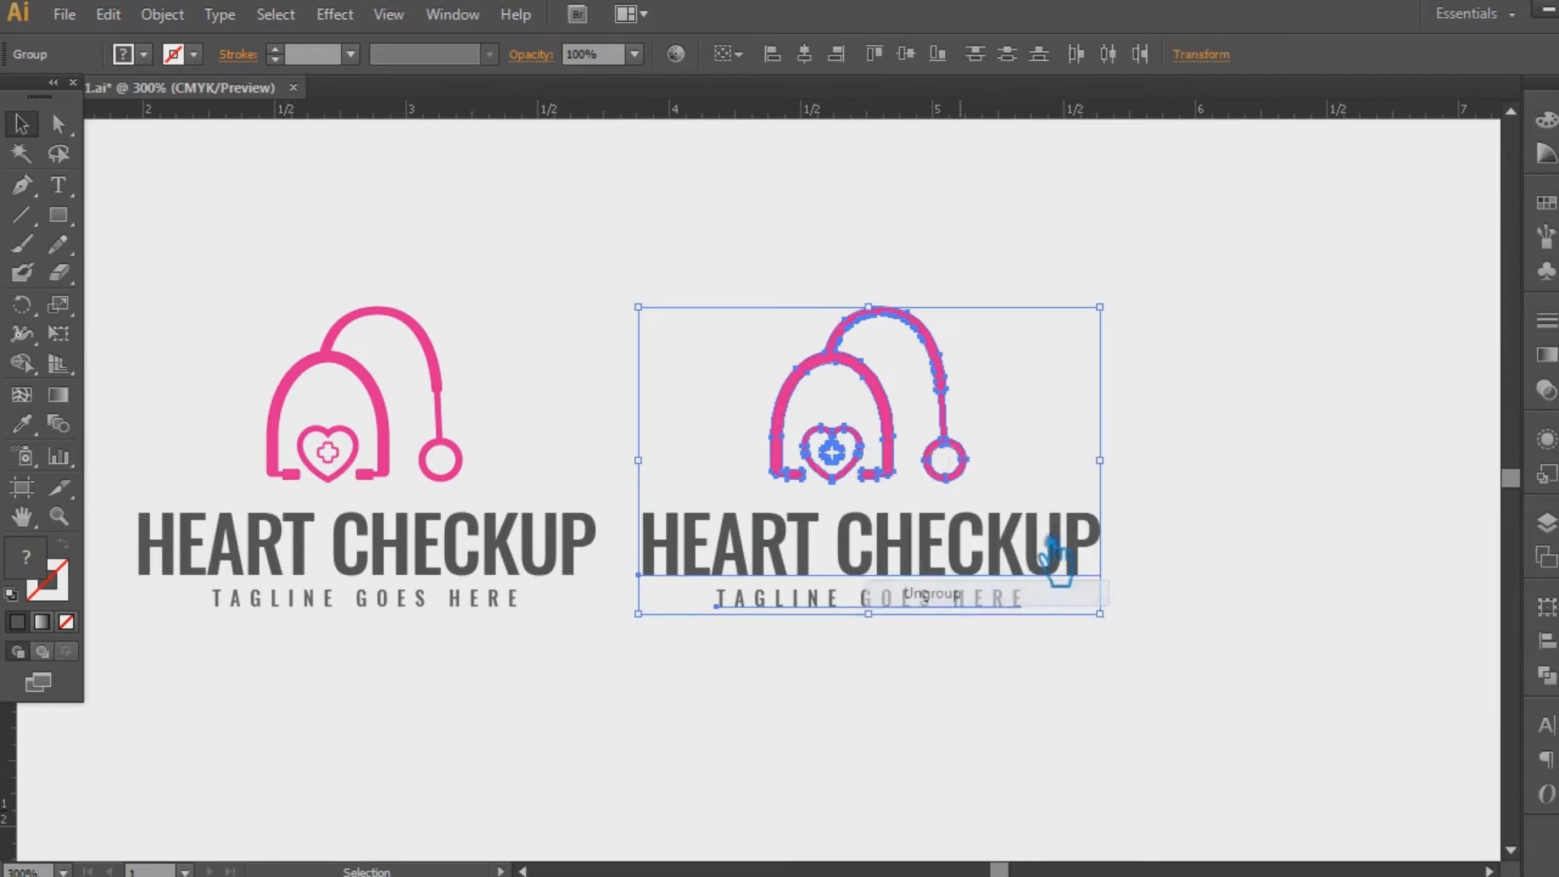
pyautogui.click(1095, 408)
pyautogui.click(878, 459)
pyautogui.rightClick(857, 443)
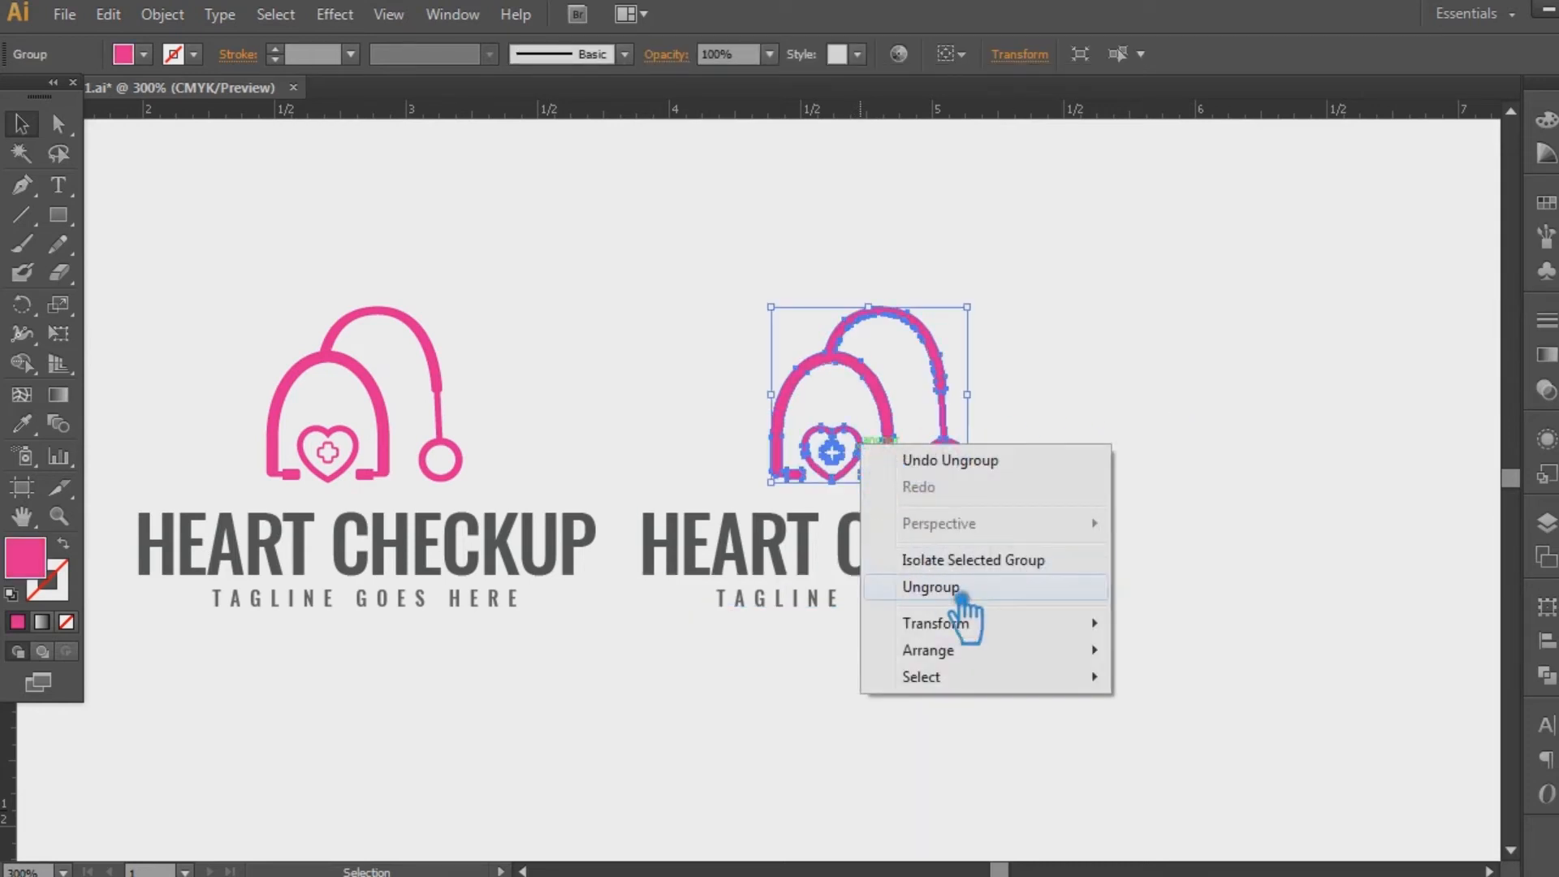
pyautogui.click(946, 588)
pyautogui.click(1007, 447)
# - Reflect the duplicate's stethoscope upside down
pyautogui.rightClick(914, 416)
pyautogui.moveTo(1012, 595)
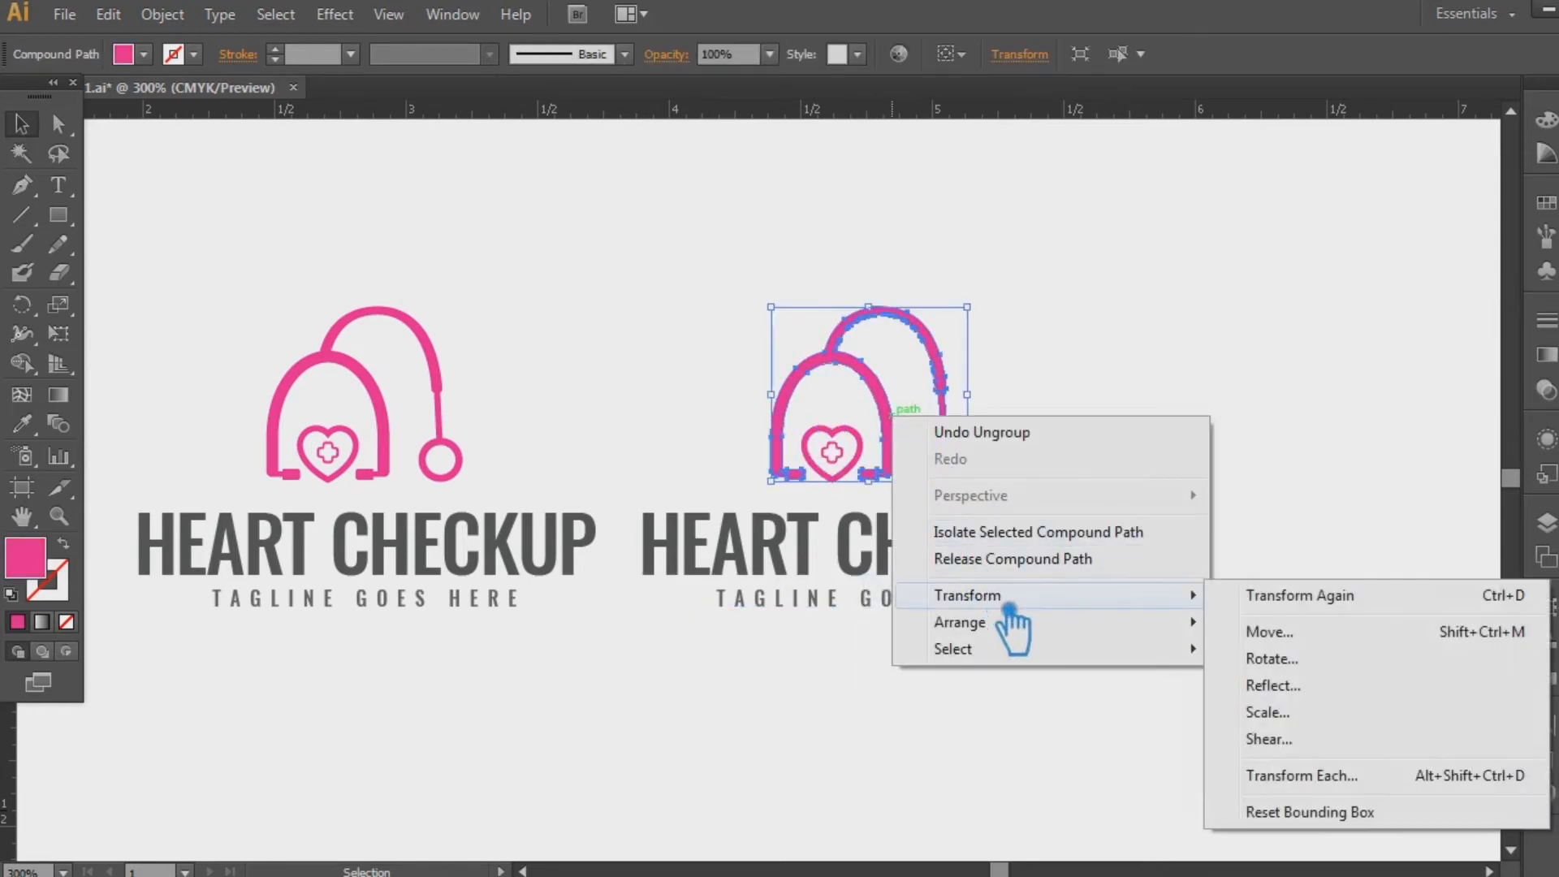
pyautogui.click(1316, 692)
pyautogui.click(497, 548)
# - Move the duplicate's heart and cross up between the flipped stethoscope's earpieces and select the whole icon
pyautogui.click(1055, 422)
pyautogui.moveTo(845, 479); pyautogui.dragTo(835, 372)
pyautogui.click(1035, 443)
pyautogui.moveTo(1035, 442); pyautogui.dragTo(758, 286)
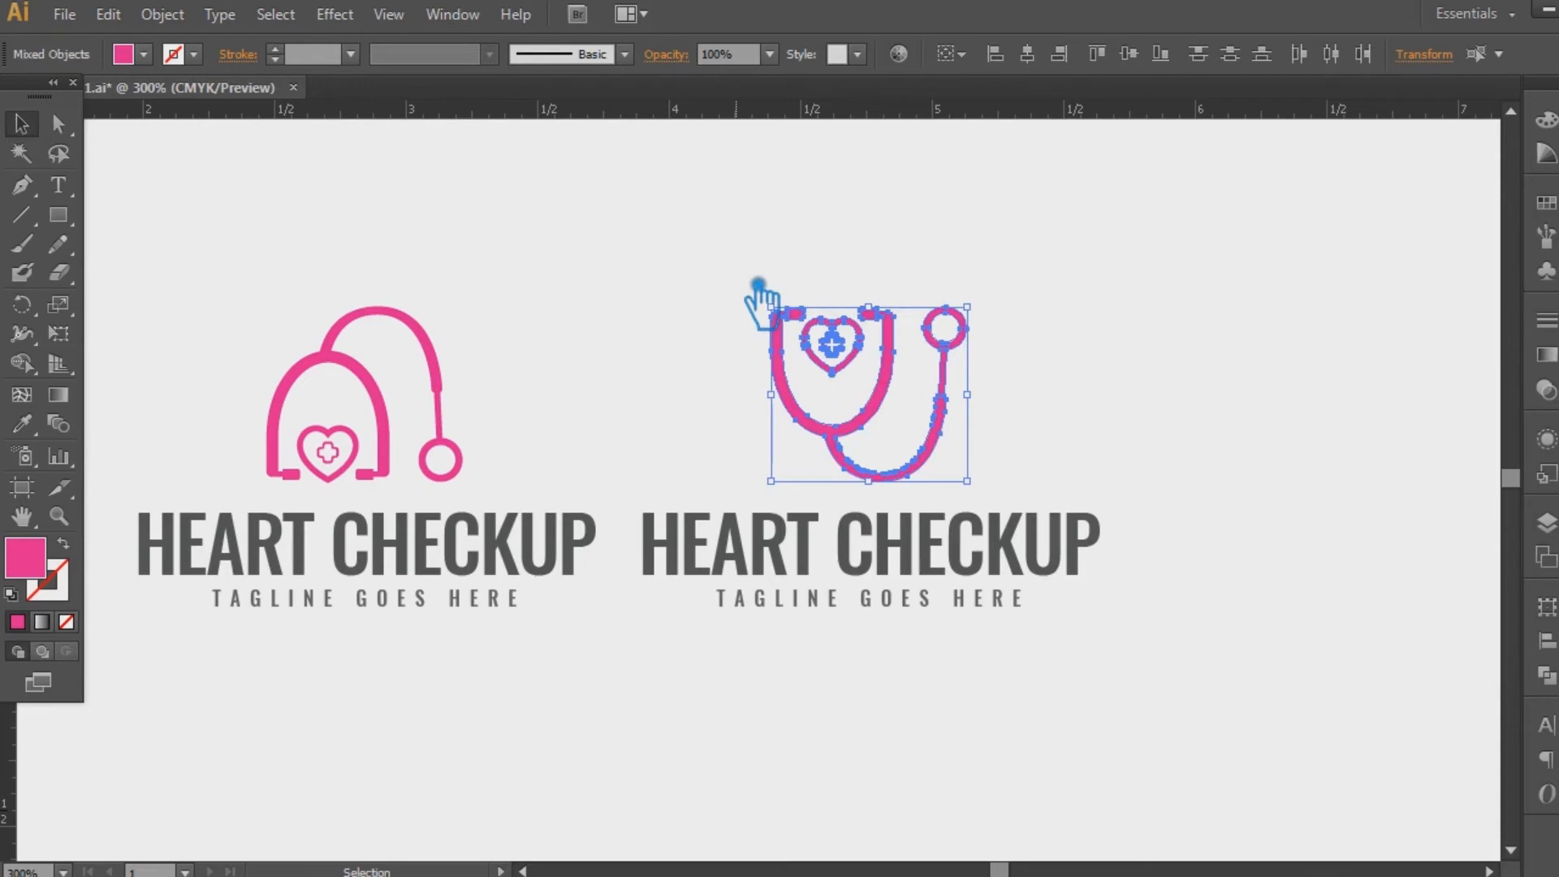
# - Fine-tune the heart's vertical position between the flipped stethoscope's earpieces and group the heart with the stethoscope
pyautogui.click(1226, 324)
pyautogui.click(831, 340)
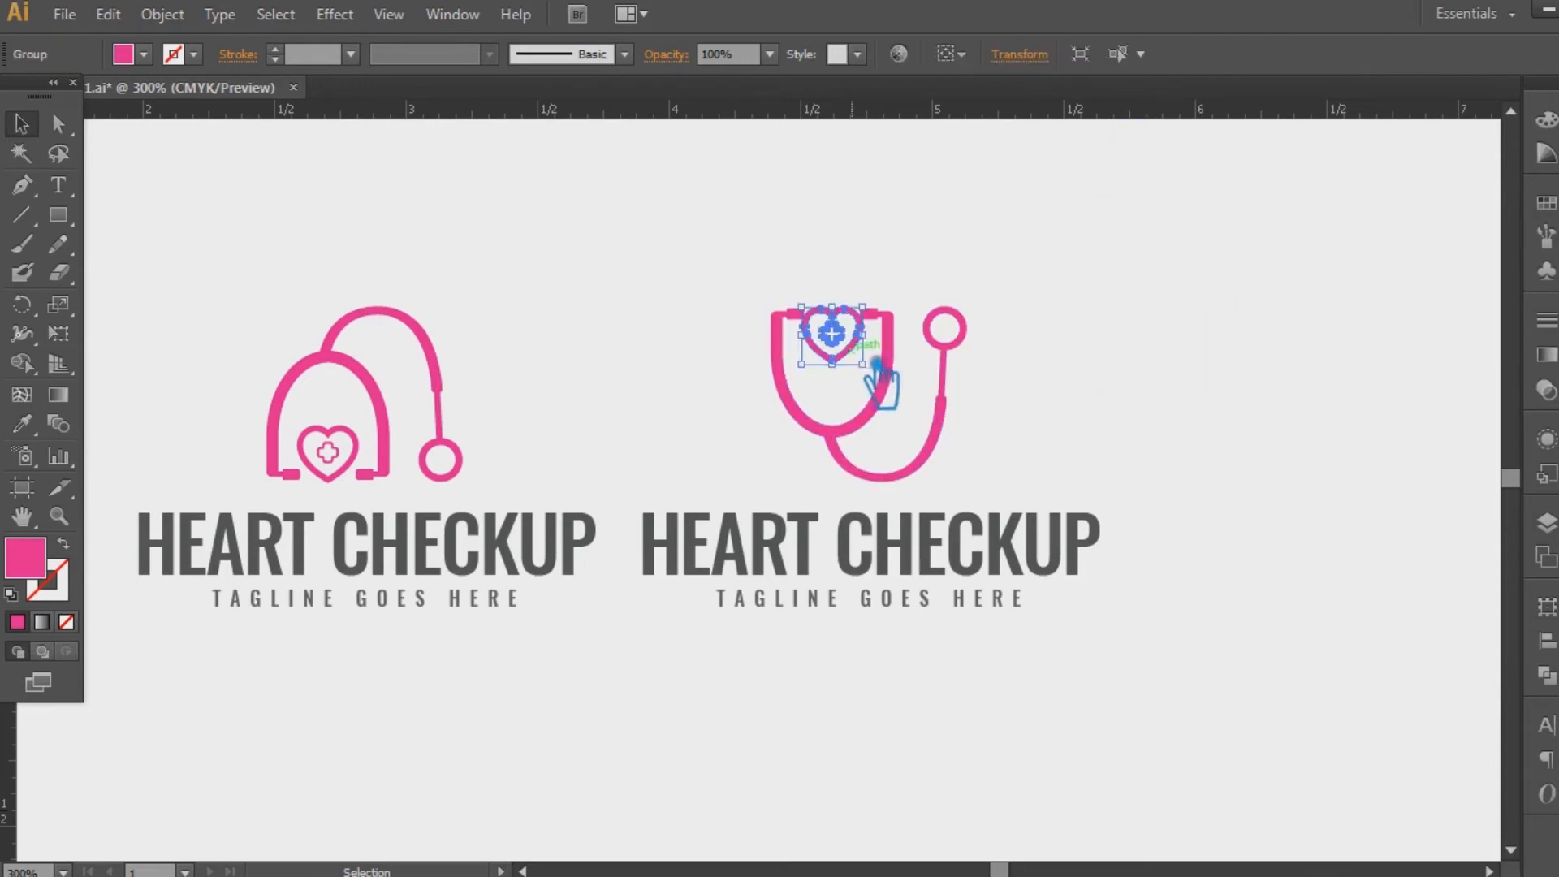
pyautogui.click(1147, 340)
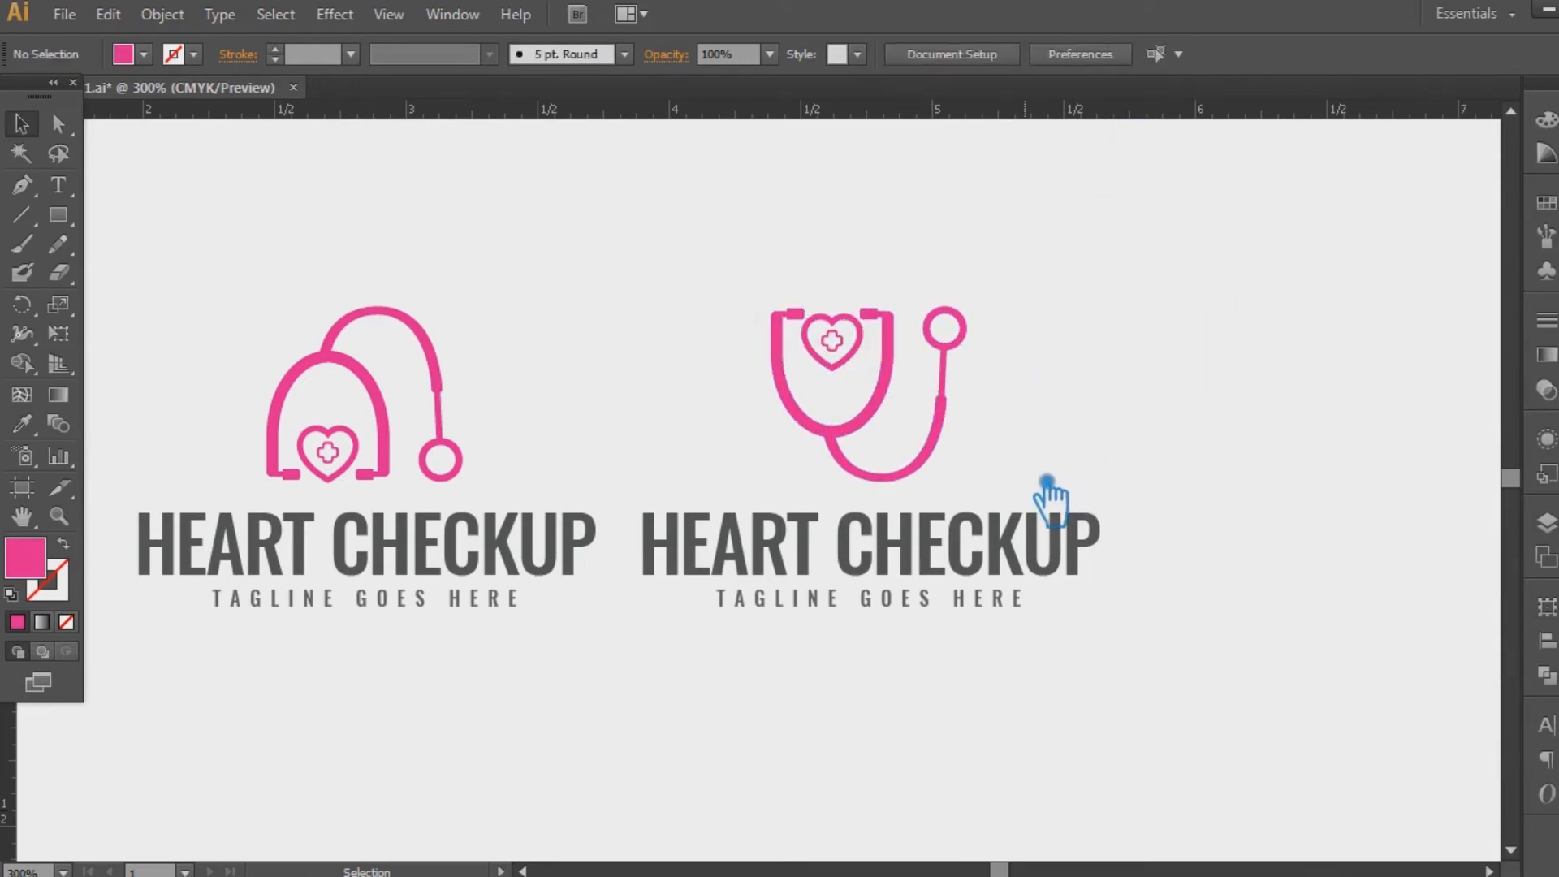
pyautogui.moveTo(1047, 488); pyautogui.dragTo(696, 306)
pyautogui.hotkey('ctrl', 'g')
# - Change the fill of the flipped stethoscope and its heart from pink to green
pyautogui.doubleClick(25, 557)
pyautogui.moveTo(1080, 358); pyautogui.dragTo(1084, 386)
pyautogui.click(993, 182)
pyautogui.click(1294, 157)
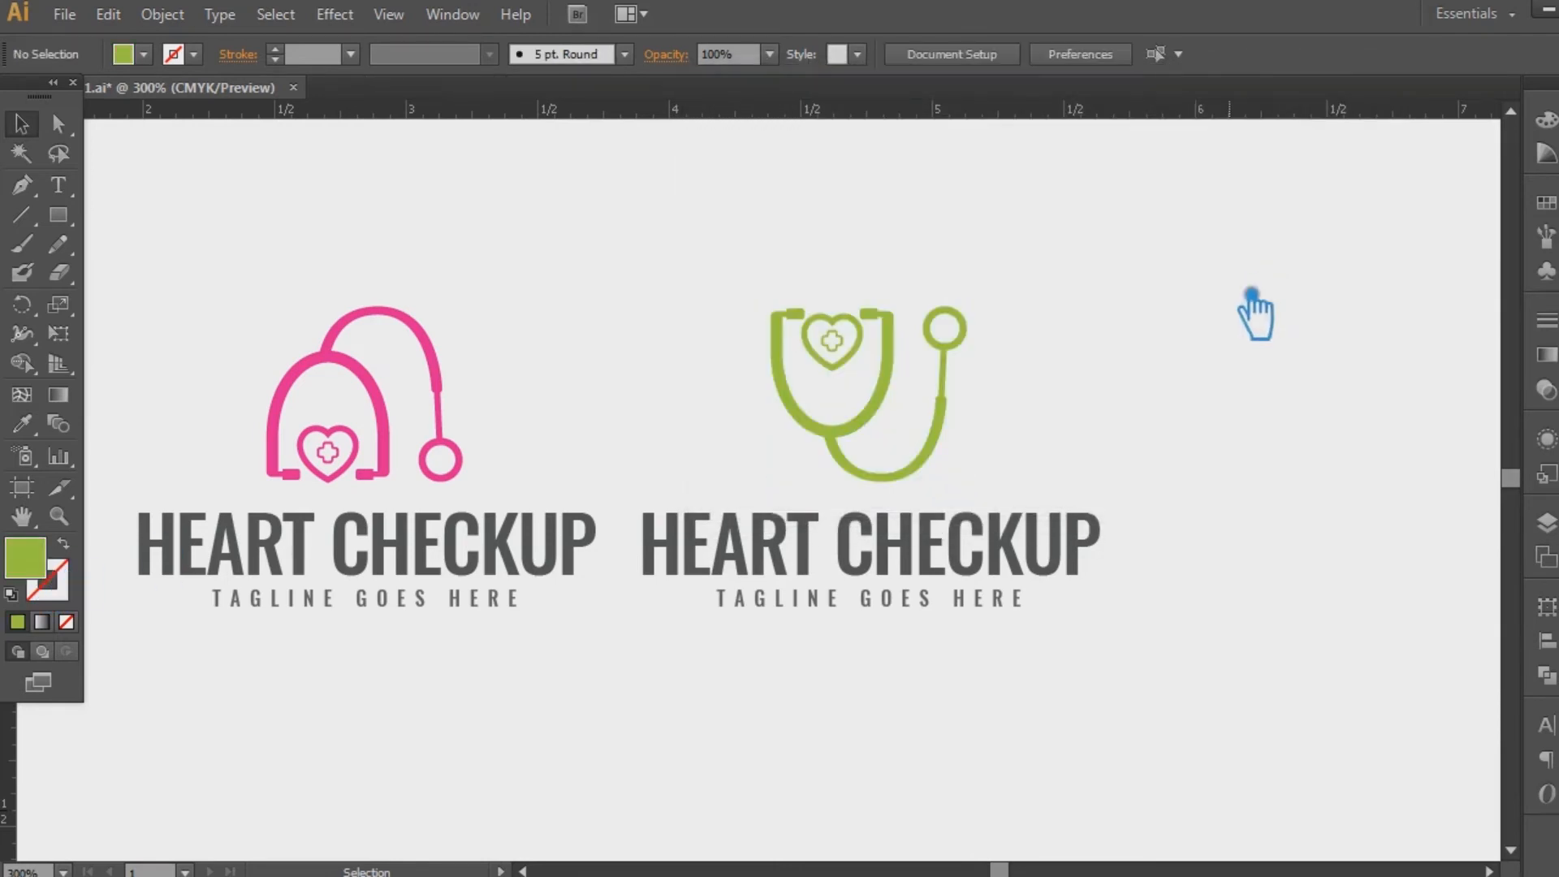
# - Group the green icon with its heading and tagline so the second logo is one object
pyautogui.moveTo(894, 428); pyautogui.dragTo(894, 438)
pyautogui.hotkey('ctrl', 'z')
pyautogui.click(1107, 403)
pyautogui.click(899, 431)
pyautogui.keyDown('shift'); pyautogui.click(452, 390); pyautogui.keyUp('shift')
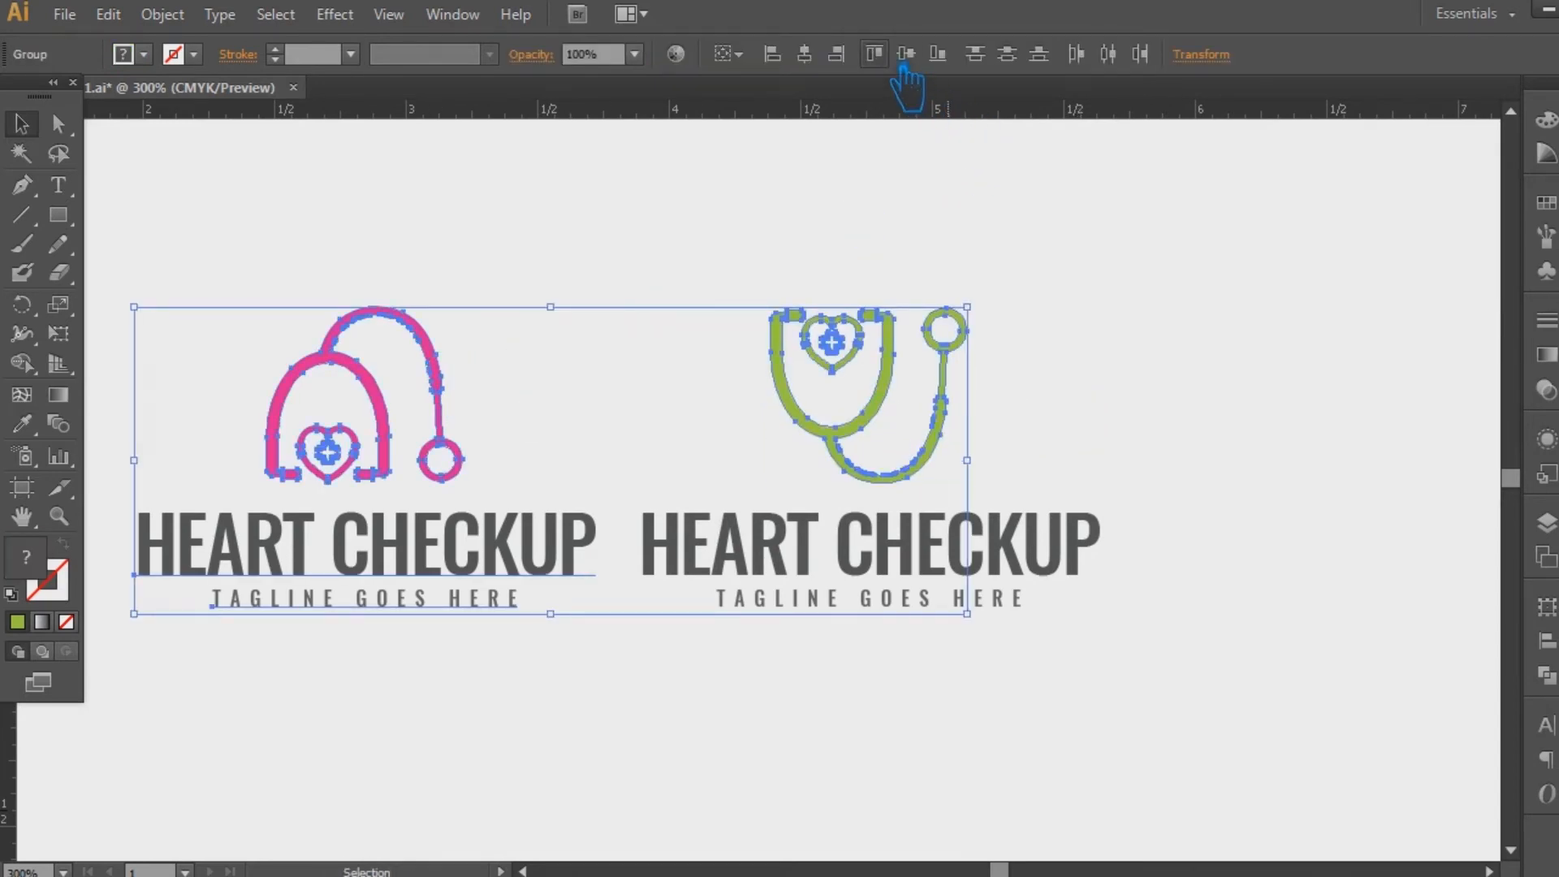
pyautogui.click(1105, 323)
pyautogui.moveTo(1141, 687); pyautogui.dragTo(686, 356)
pyautogui.click(1162, 344)
# - Recolor the second logo's HEART CHECKUP heading with the green sampled from its stethoscope
pyautogui.click(1039, 545)
pyautogui.click(646, 440)
pyautogui.press('a')
pyautogui.click(785, 542)
pyautogui.click(26, 426)
pyautogui.click(826, 432)
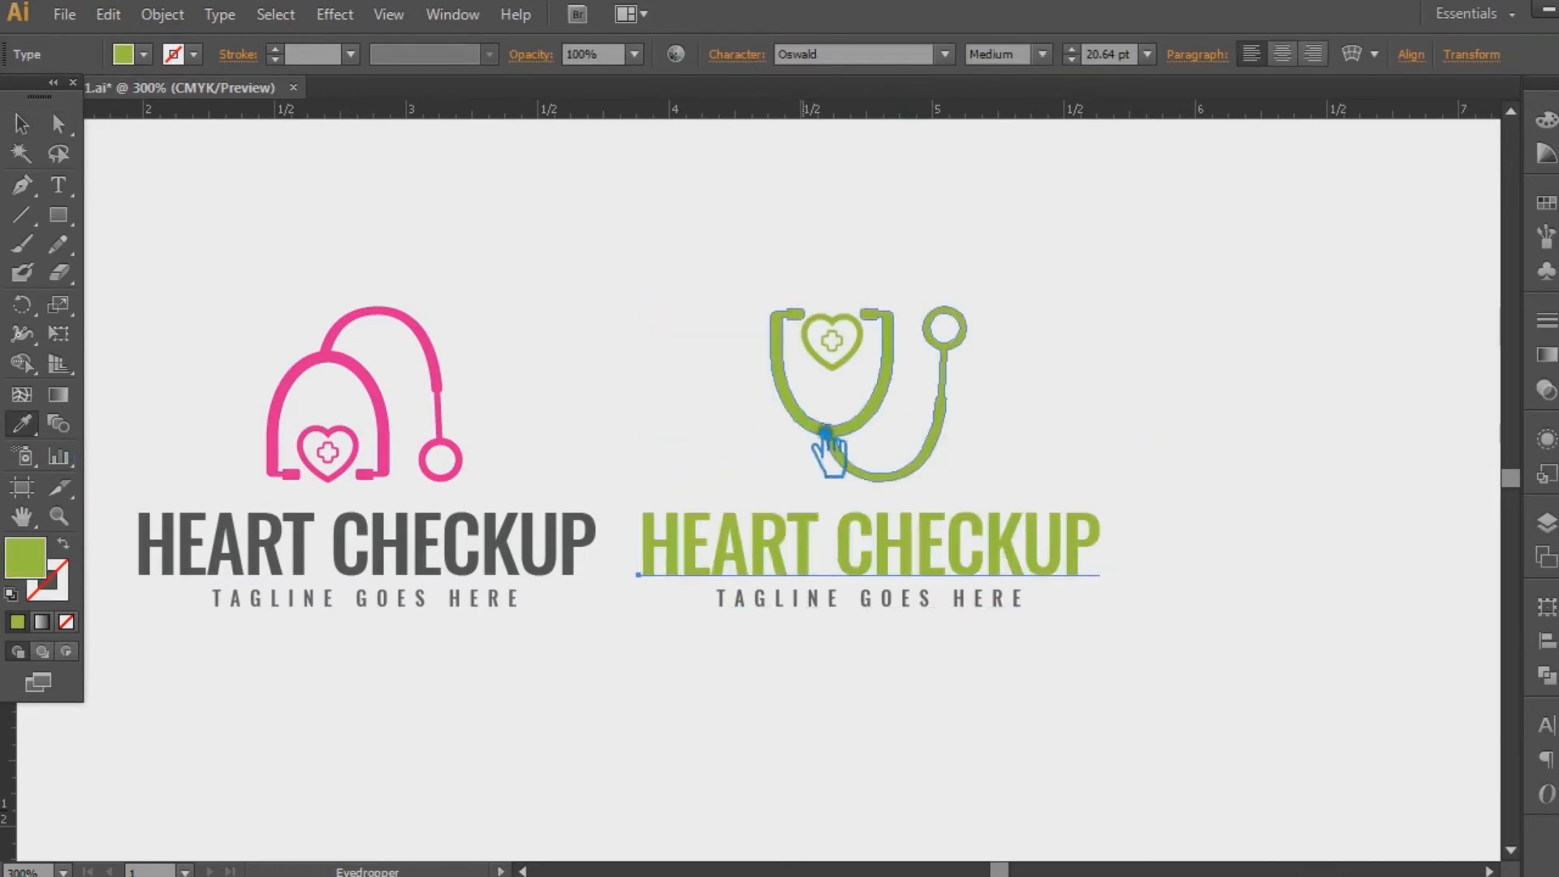
# - Set the second logo's heading to a darker green and match its stethoscope and heart to that shade
pyautogui.doubleClick(37, 564)
pyautogui.moveTo(957, 216)
pyautogui.mouseDown()
pyautogui.moveTo(1046, 221)
pyautogui.moveTo(1066, 251)
pyautogui.mouseUp()
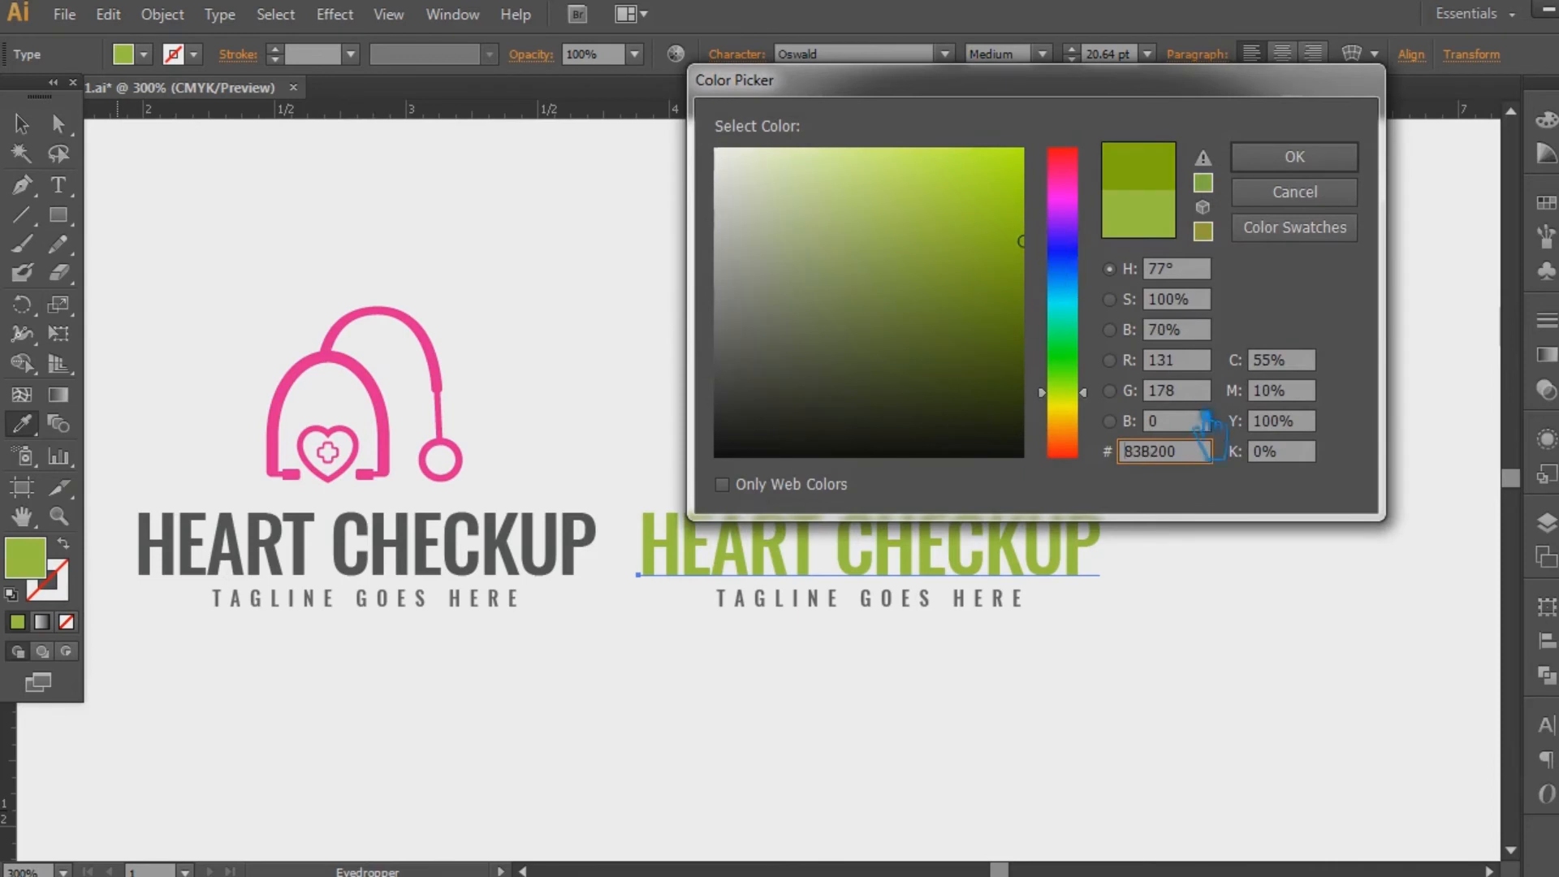
pyautogui.click(1297, 158)
pyautogui.click(21, 128)
pyautogui.click(464, 169)
pyautogui.click(1176, 442)
pyautogui.click(893, 427)
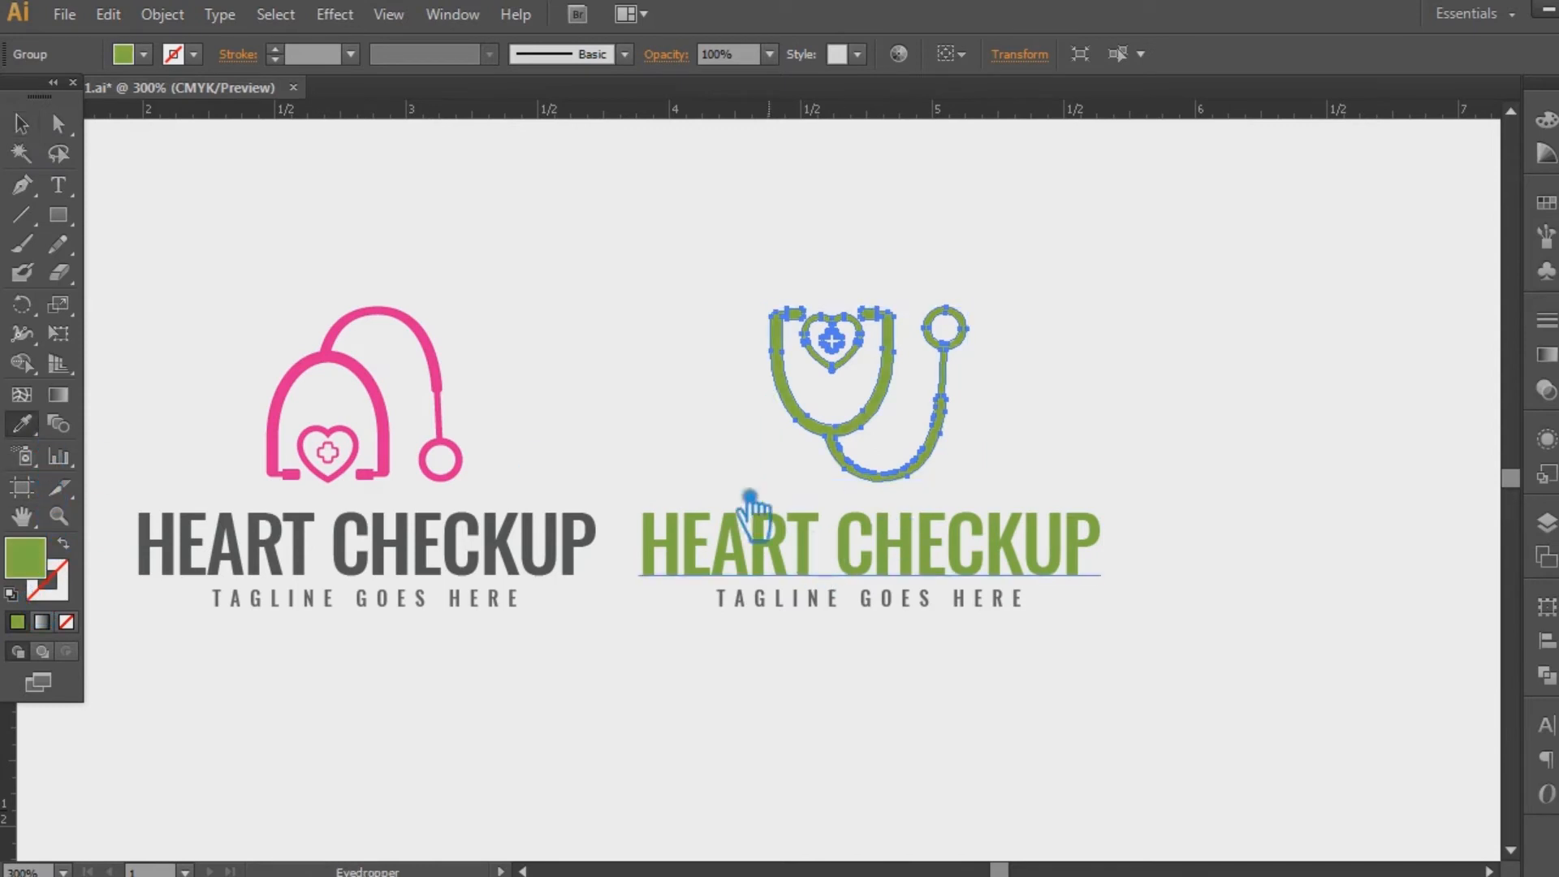
pyautogui.click(542, 236)
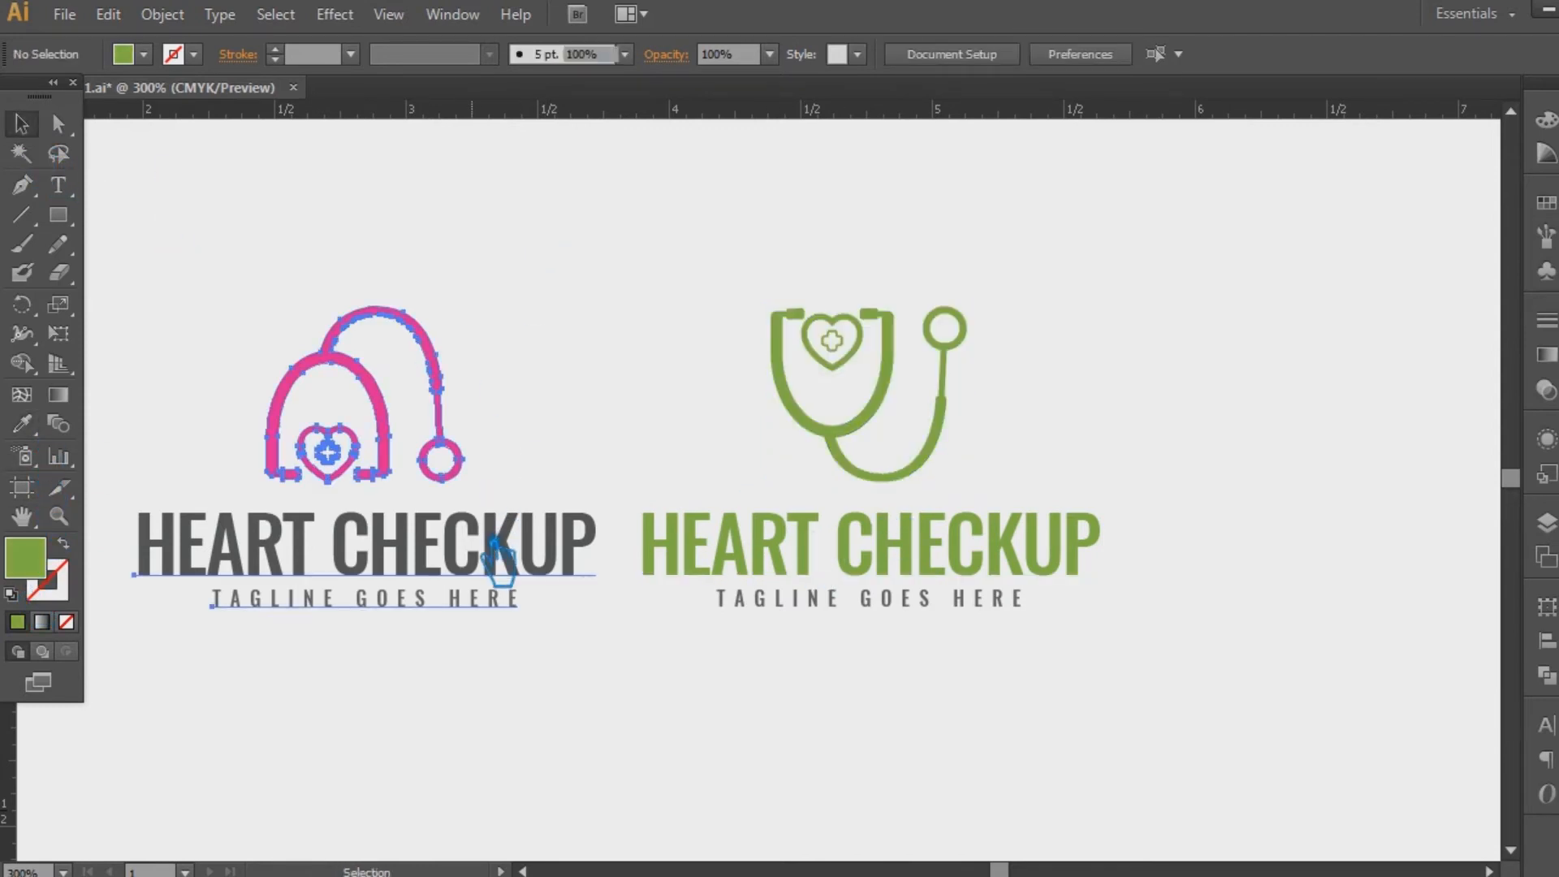
# - Recolor the first logo's HEART CHECKUP heading with the stethoscope's pink, darkened slightly
pyautogui.press('a')
pyautogui.click(435, 557)
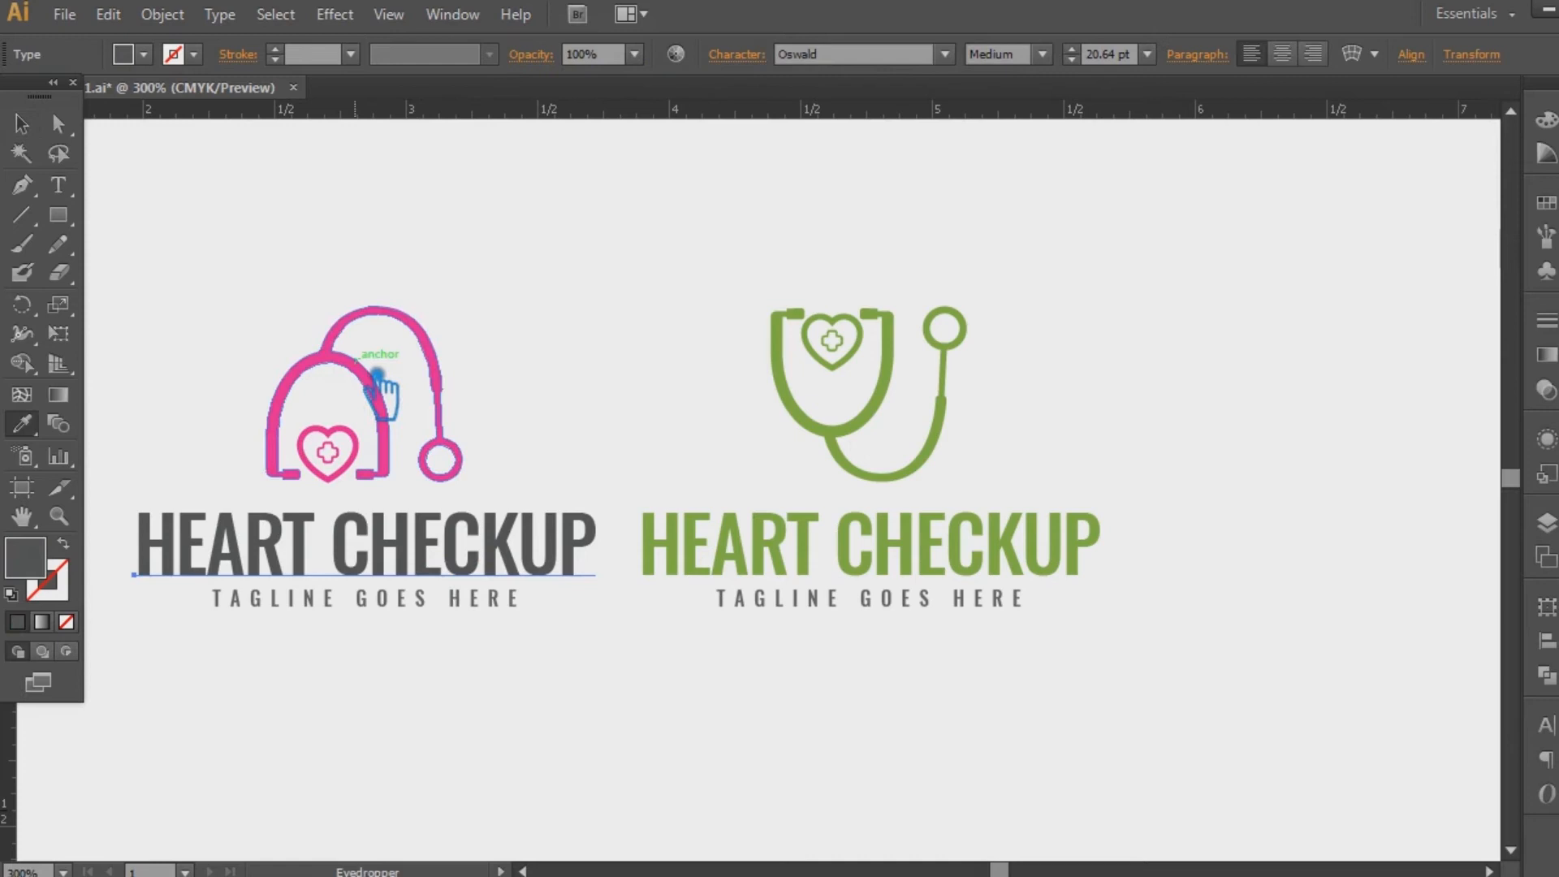
pyautogui.click(384, 406)
pyautogui.press('v')
pyautogui.doubleClick(45, 575)
pyautogui.click(973, 234)
pyautogui.press('Return')
pyautogui.click(594, 280)
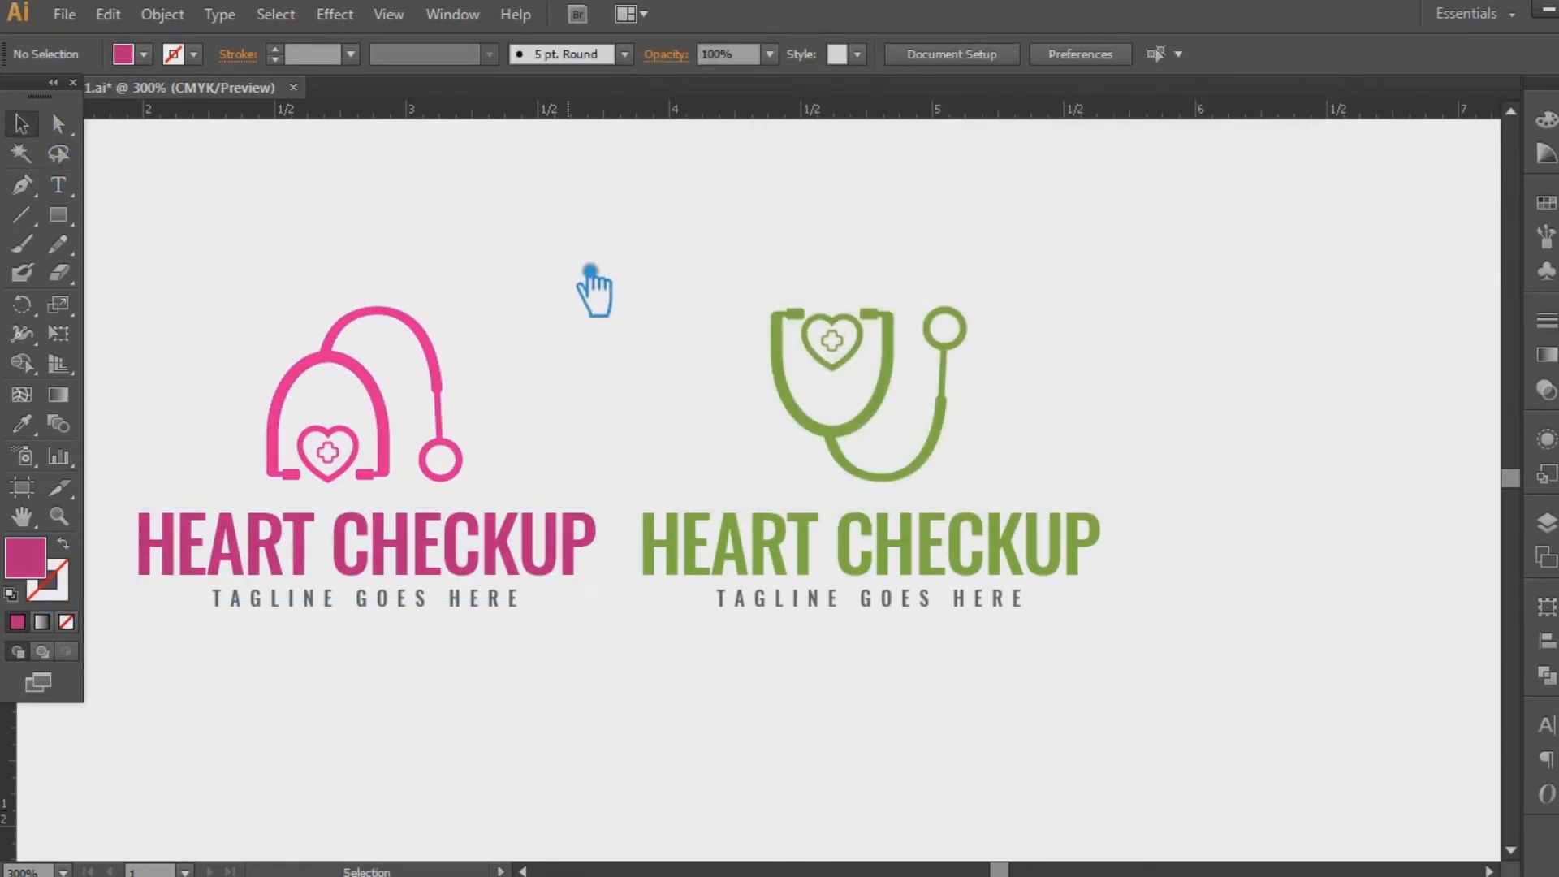
# - Change the first logo's HEART CHECKUP heading to a dark grey fill
pyautogui.click(452, 593)
pyautogui.click(194, 282)
pyautogui.press('a')
pyautogui.click(247, 548)
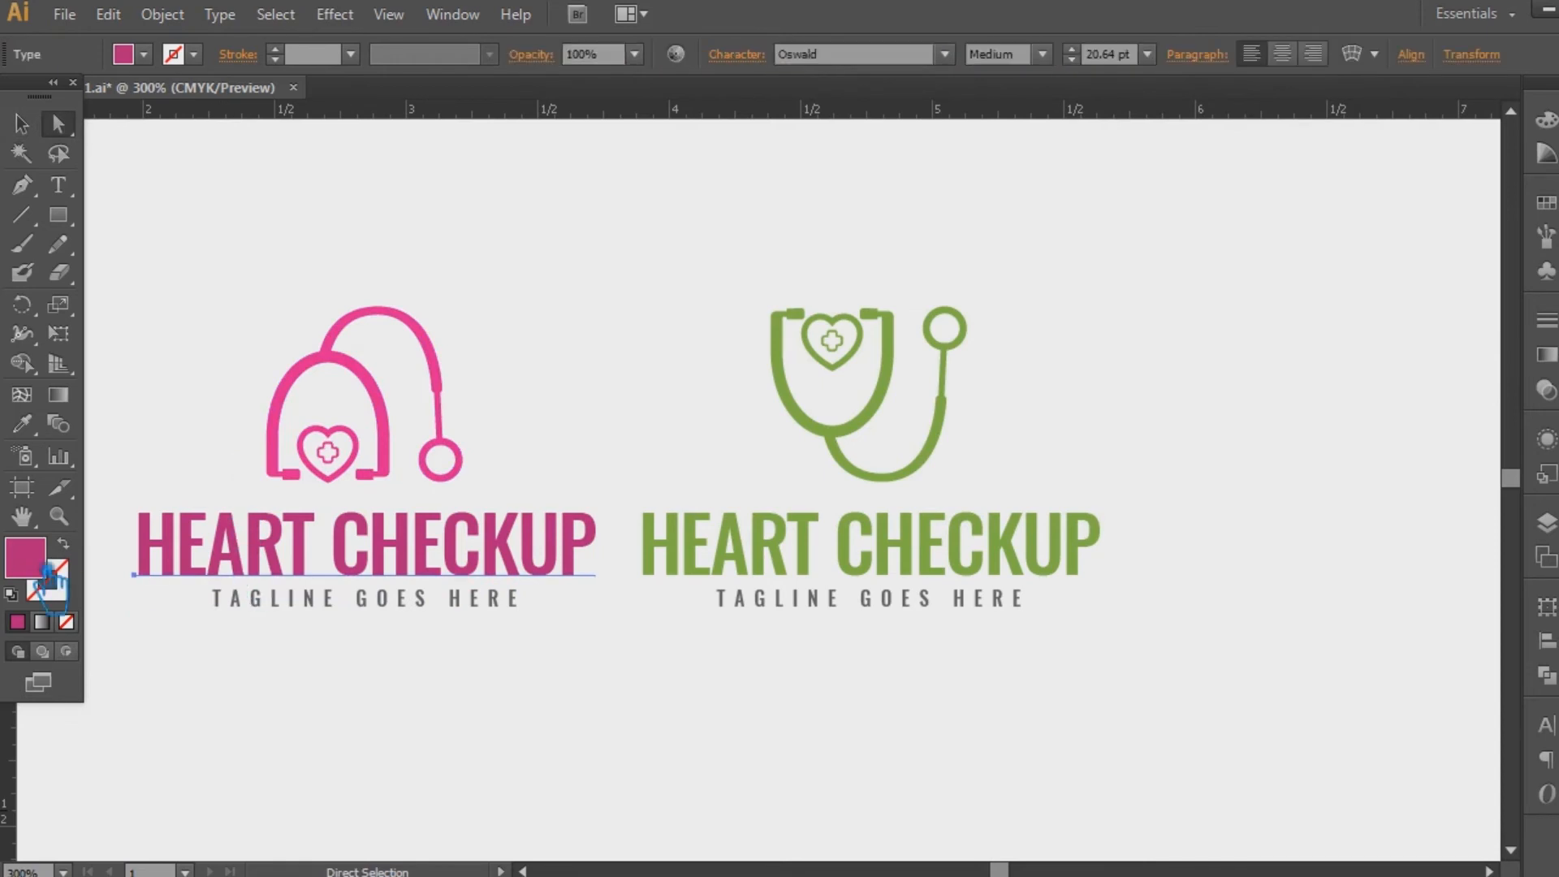
pyautogui.doubleClick(29, 562)
pyautogui.moveTo(995, 242)
pyautogui.mouseDown()
pyautogui.moveTo(923, 296)
pyautogui.moveTo(934, 263)
pyautogui.moveTo(950, 294)
pyautogui.moveTo(923, 253)
pyautogui.moveTo(954, 251)
pyautogui.moveTo(965, 206)
pyautogui.moveTo(1000, 213)
pyautogui.mouseUp()
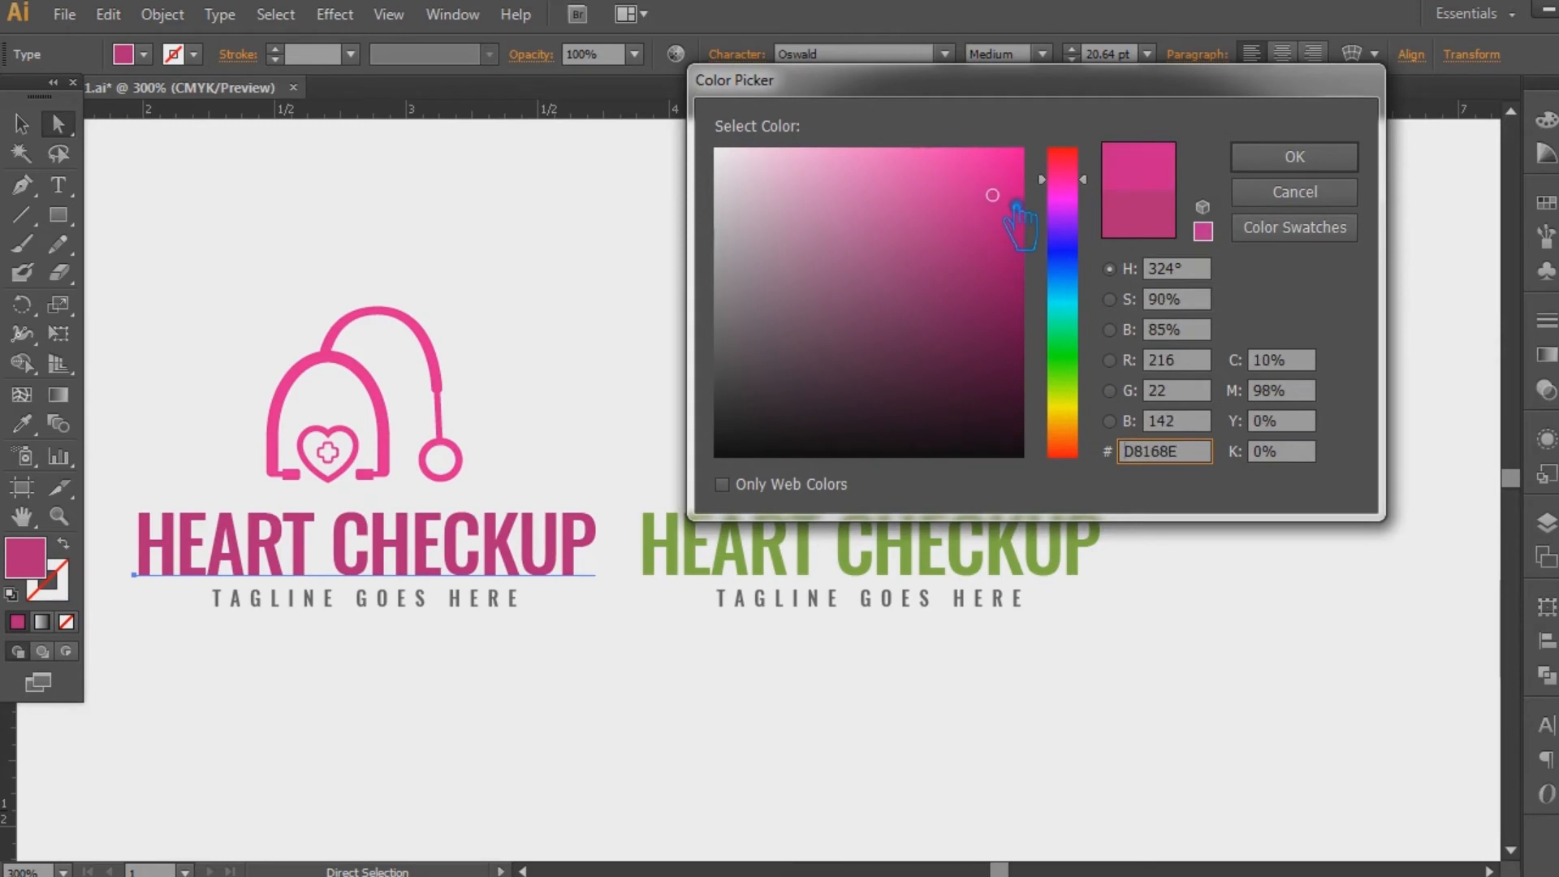
pyautogui.moveTo(735, 402)
pyautogui.mouseDown()
pyautogui.moveTo(711, 431)
pyautogui.moveTo(715, 393)
pyautogui.mouseUp()
pyautogui.click(1294, 157)
pyautogui.click(21, 124)
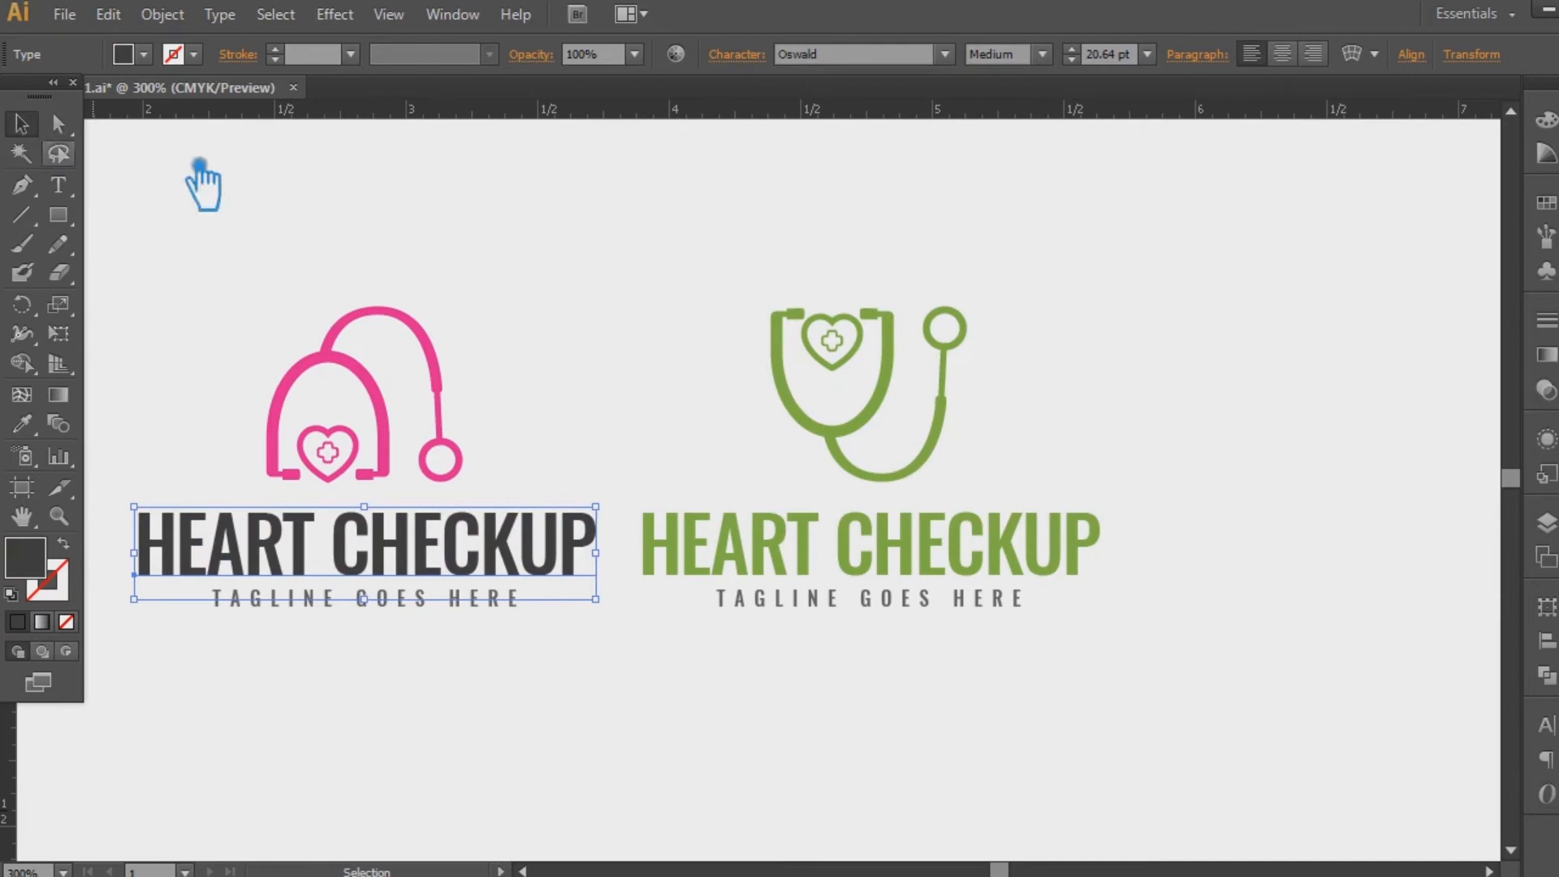
pyautogui.click(560, 236)
# - Shift both logos slightly to the right, keeping them level with each other
pyautogui.click(985, 592)
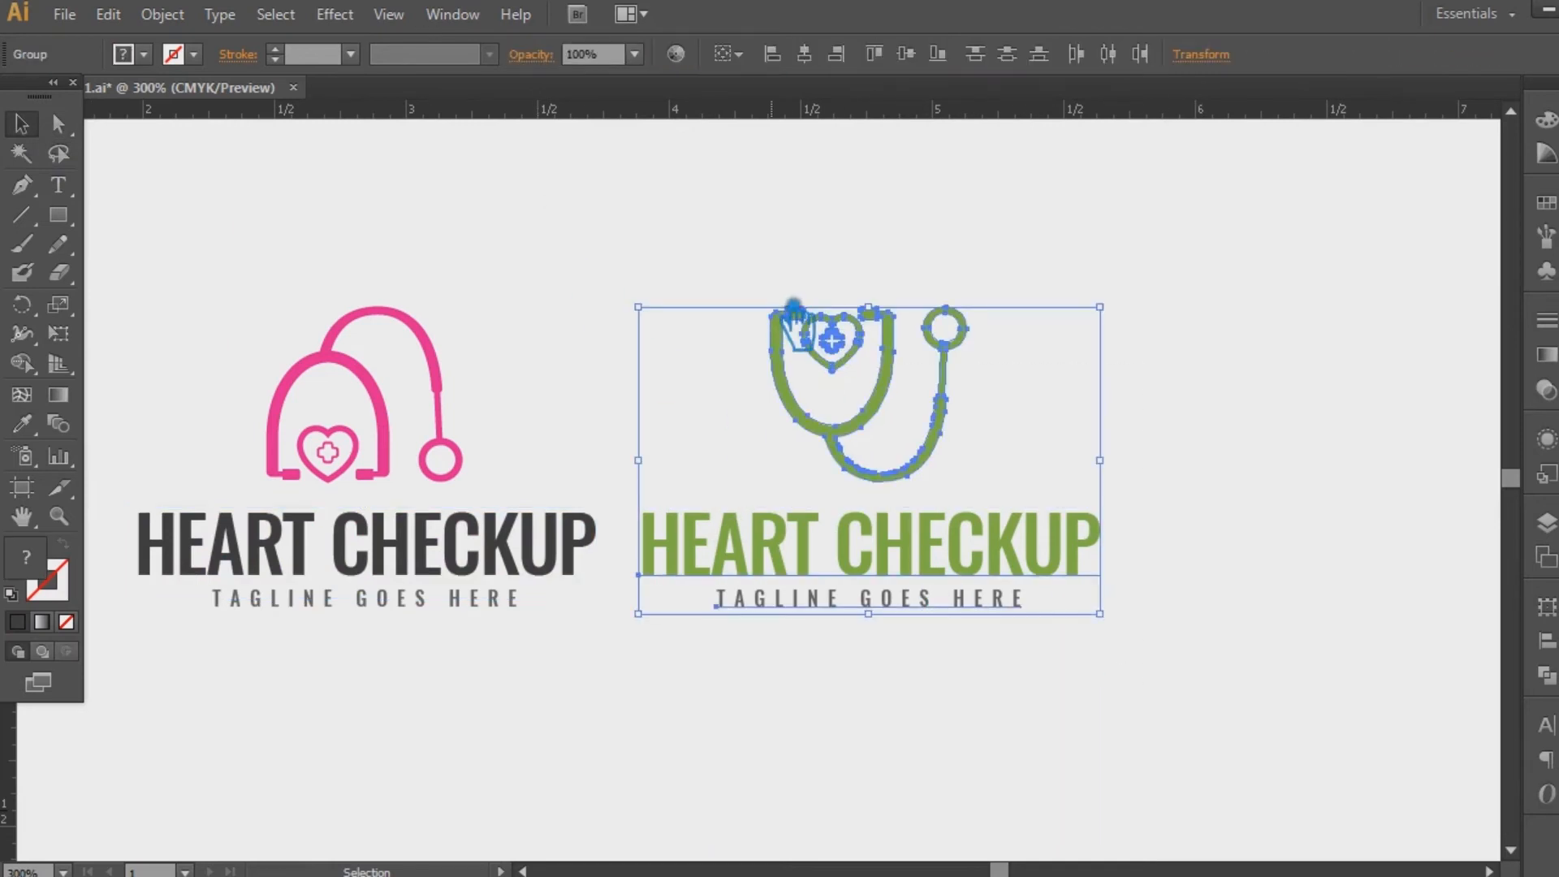
pyautogui.click(874, 639)
pyautogui.moveTo(826, 555); pyautogui.dragTo(855, 555)
pyautogui.click(674, 659)
pyautogui.moveTo(507, 552); pyautogui.dragTo(582, 540)
pyautogui.click(661, 676)
pyautogui.click(700, 668)
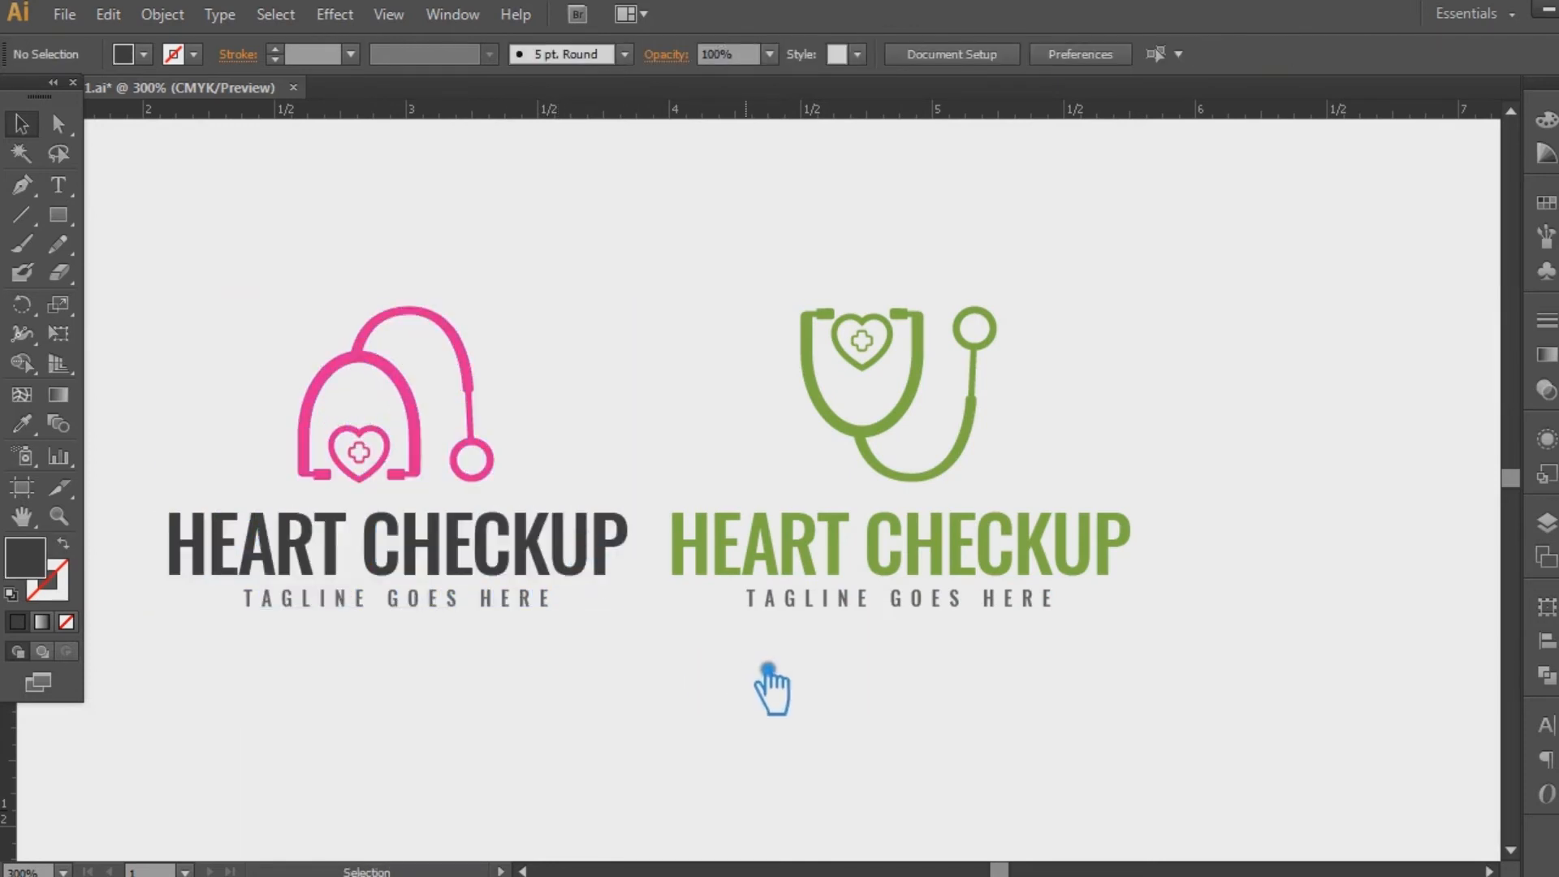
# - Save the document with both logo variations
pyautogui.press('a')
pyautogui.hotkey('ctrl', 's')
pyautogui.press('s')
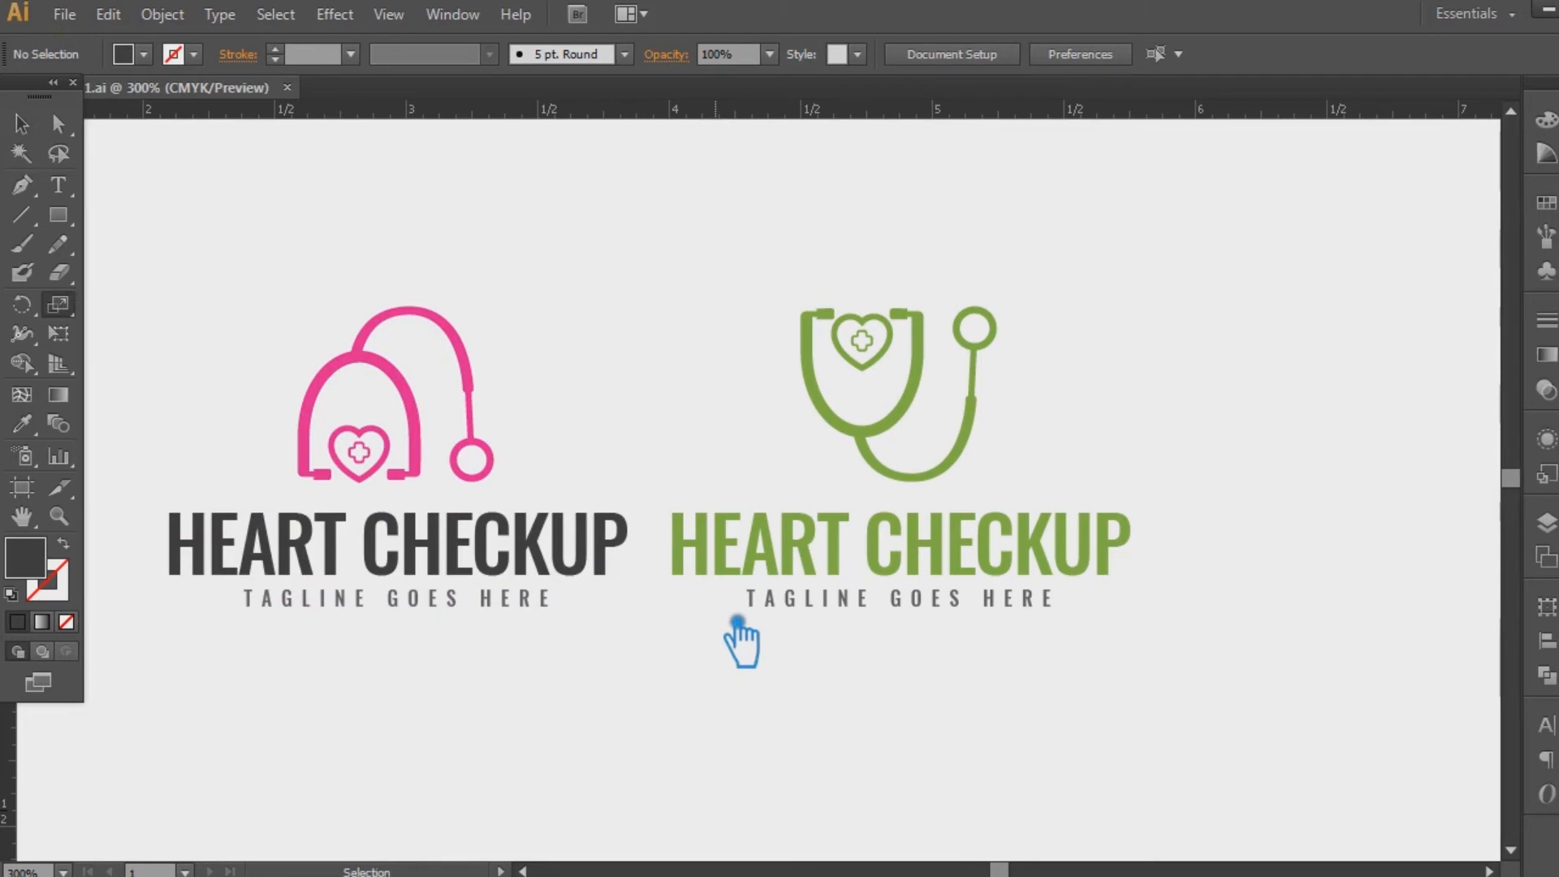
pyautogui.click(23, 126)
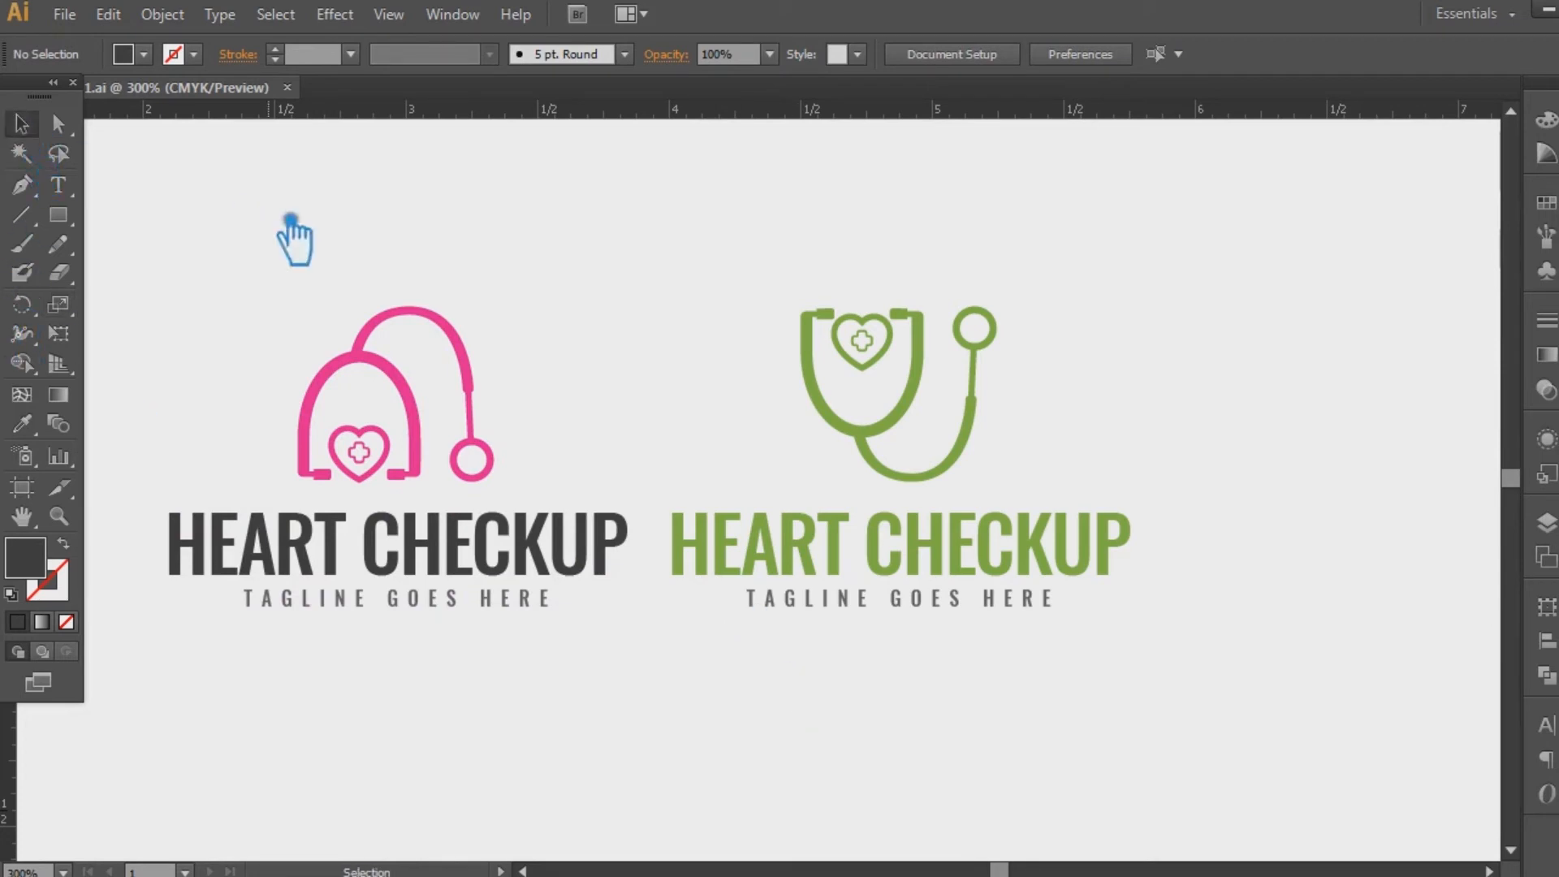
# - Move the first logo slightly closer to the green one to narrow the gap between them
pyautogui.moveTo(586, 297); pyautogui.dragTo(693, 310)
pyautogui.moveTo(561, 583); pyautogui.dragTo(581, 581)
pyautogui.moveTo(885, 597); pyautogui.dragTo(892, 572)
pyautogui.click(1160, 722)
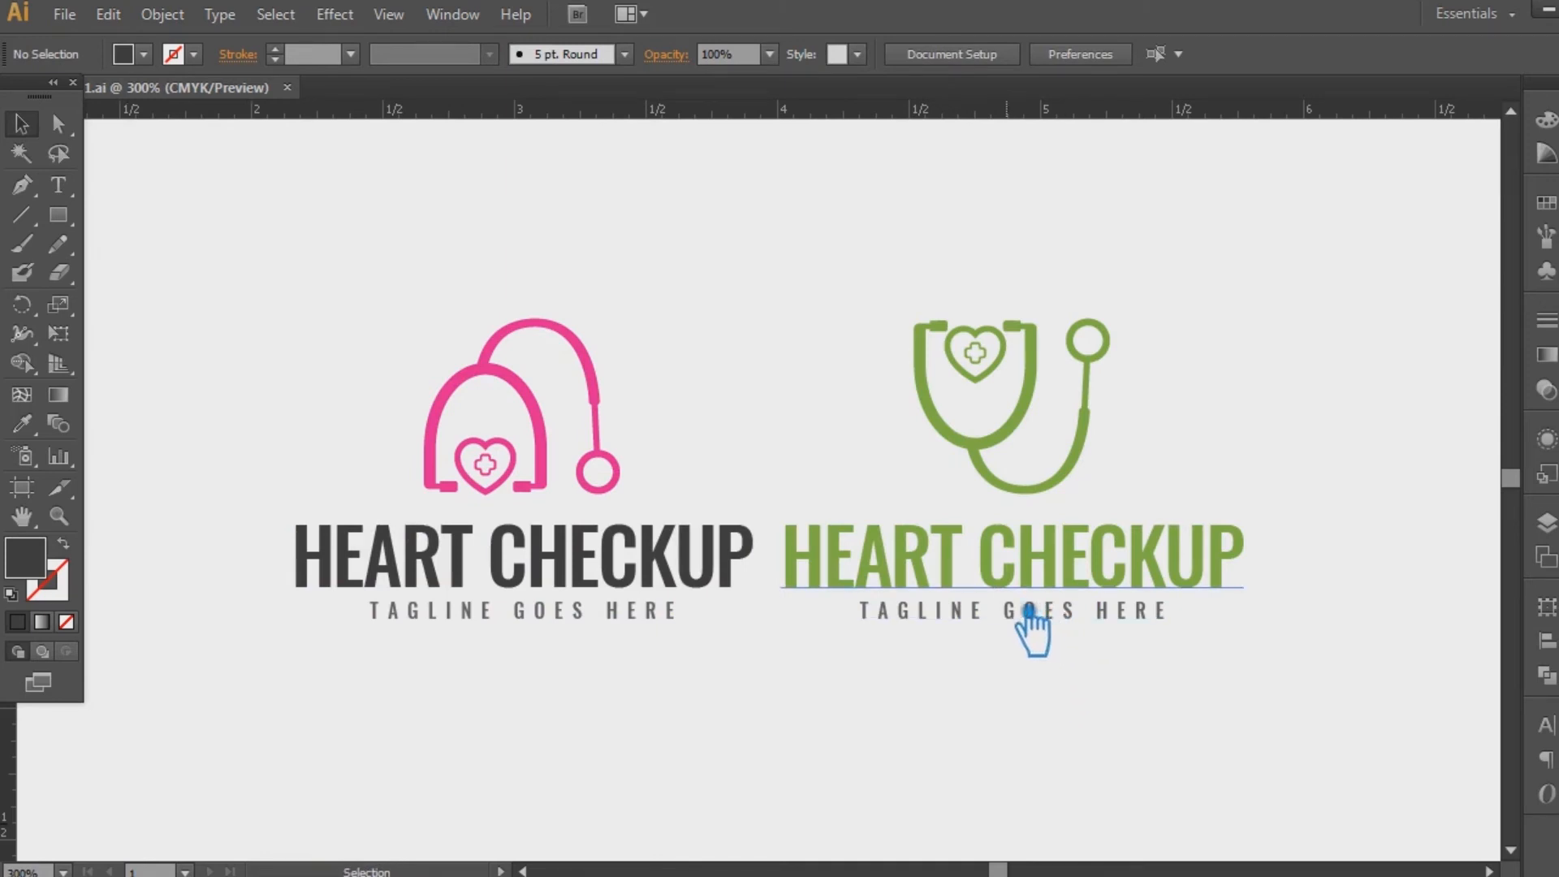
pyautogui.click(512, 463)
pyautogui.click(266, 290)
# - Set the fill of the first logo's stethoscope and heart to orange FF6700
pyautogui.press('a')
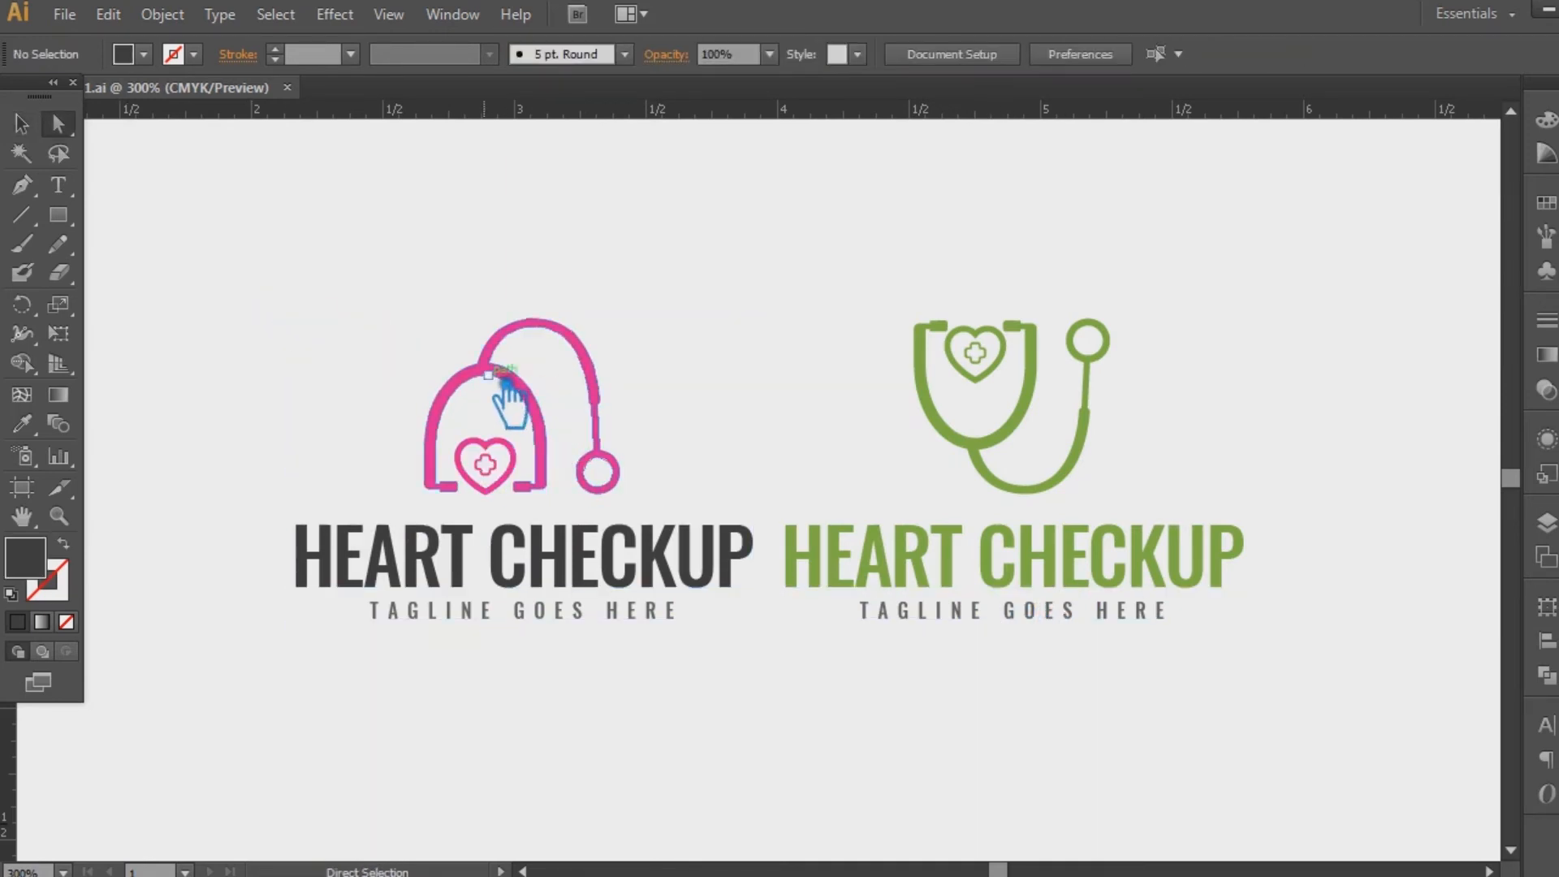
pyautogui.click(507, 384)
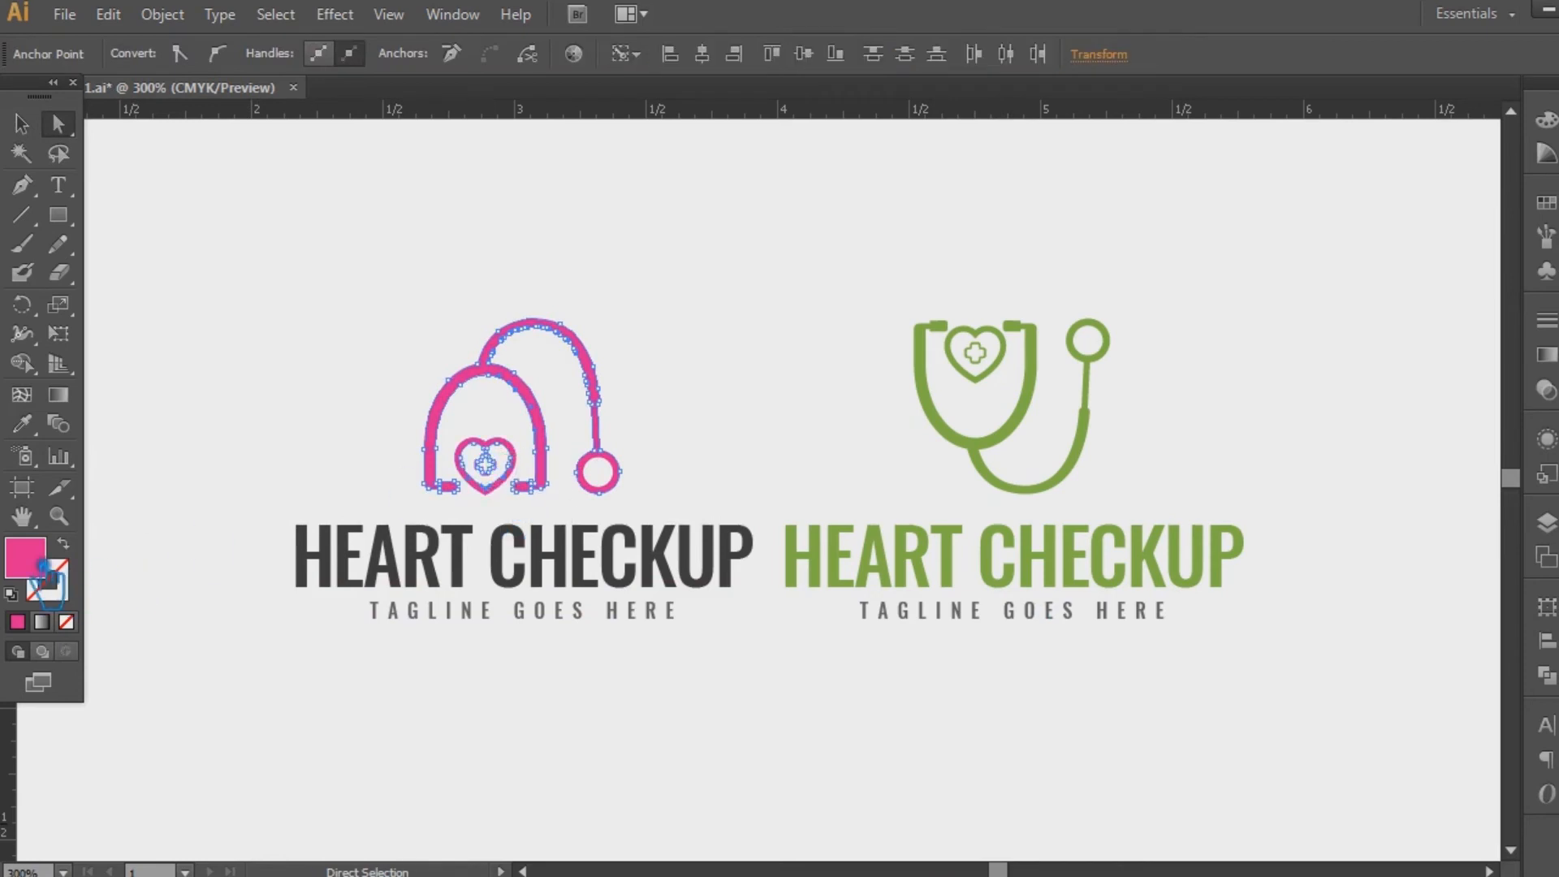
pyautogui.doubleClick(43, 566)
pyautogui.moveTo(1085, 402); pyautogui.dragTo(1088, 442)
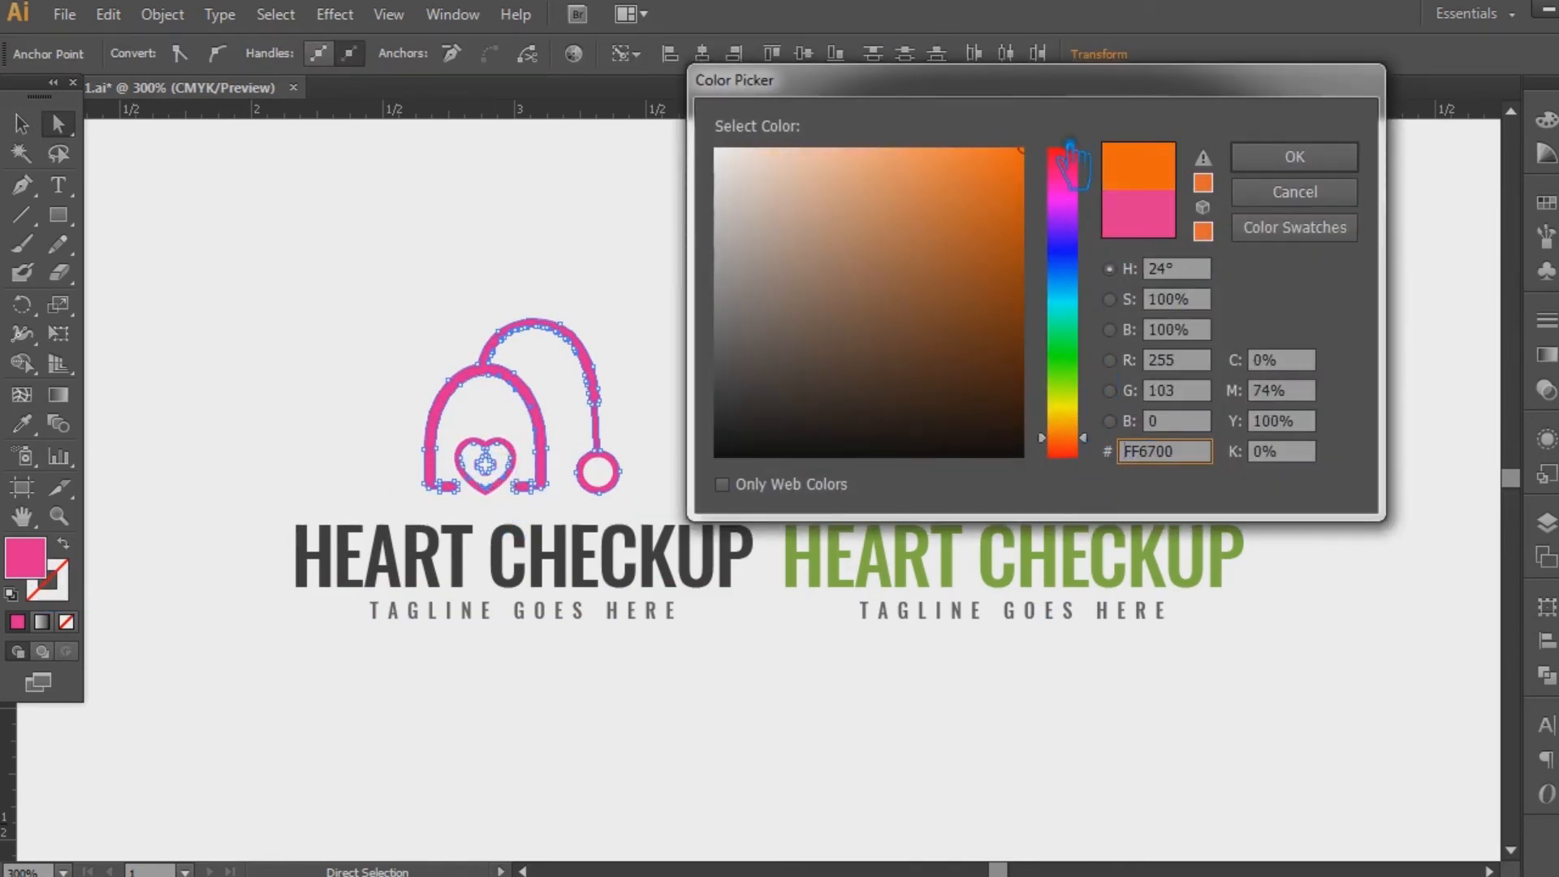
pyautogui.click(1295, 157)
pyautogui.press('v')
pyautogui.click(312, 226)
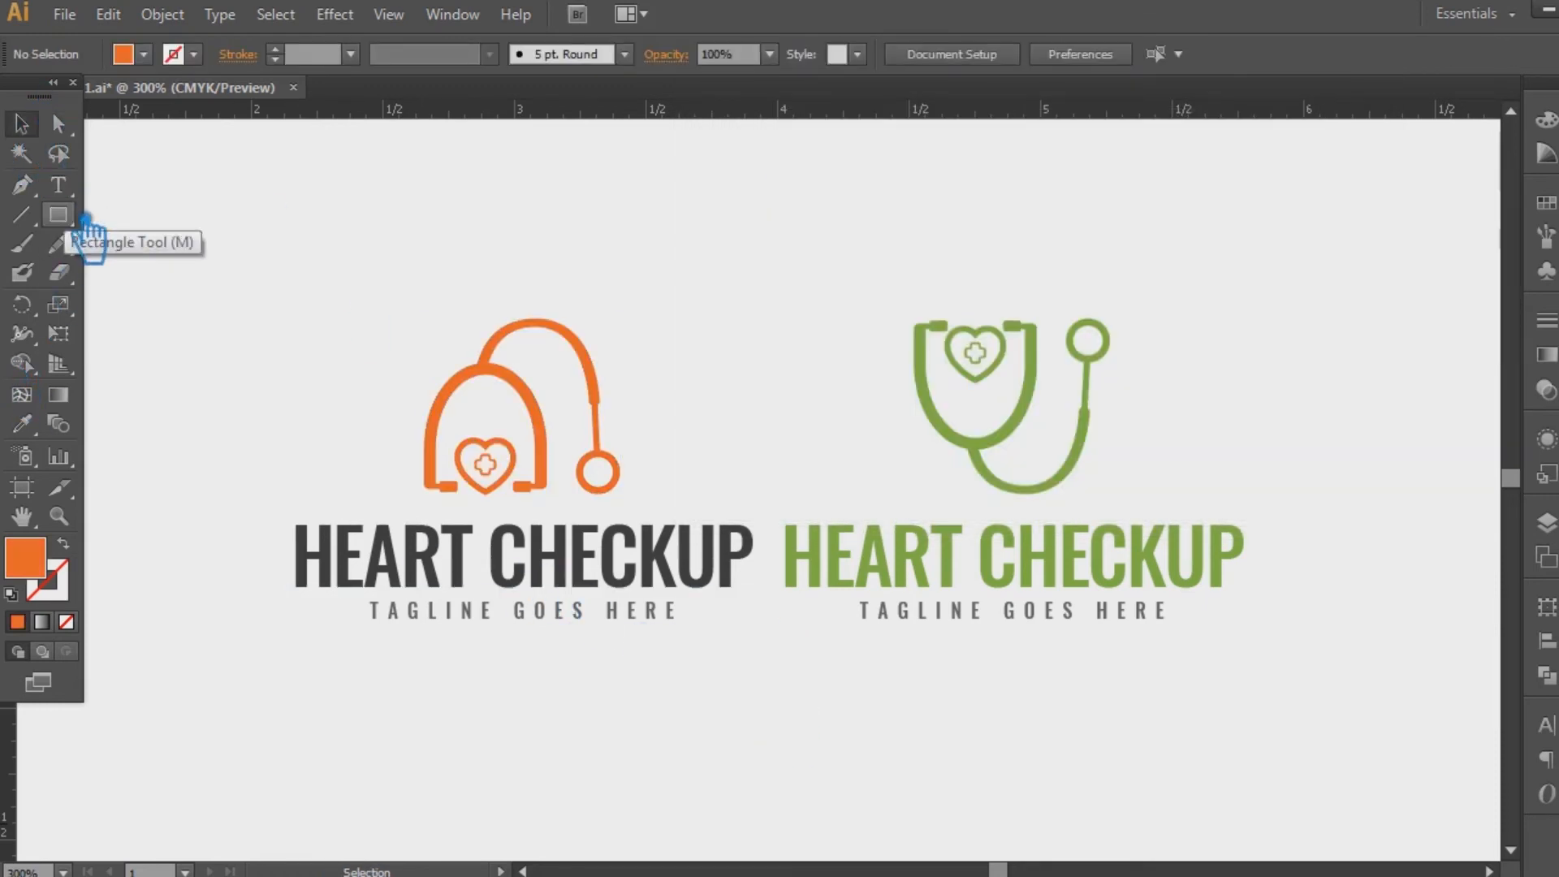
# - Recolor the first logo's HEART CHECKUP heading with the orange sampled from its stethoscope
pyautogui.click(419, 564)
pyautogui.press('i')
pyautogui.click(492, 380)
pyautogui.click(491, 380)
pyautogui.click(58, 185)
pyautogui.moveTo(487, 569); pyautogui.dragTo(796, 583)
pyautogui.click(21, 124)
pyautogui.click(251, 187)
# - Ungroup the first logo and its icon so the heart is separate from the stethoscope
pyautogui.click(497, 444)
pyautogui.rightClick(497, 444)
pyautogui.click(540, 587)
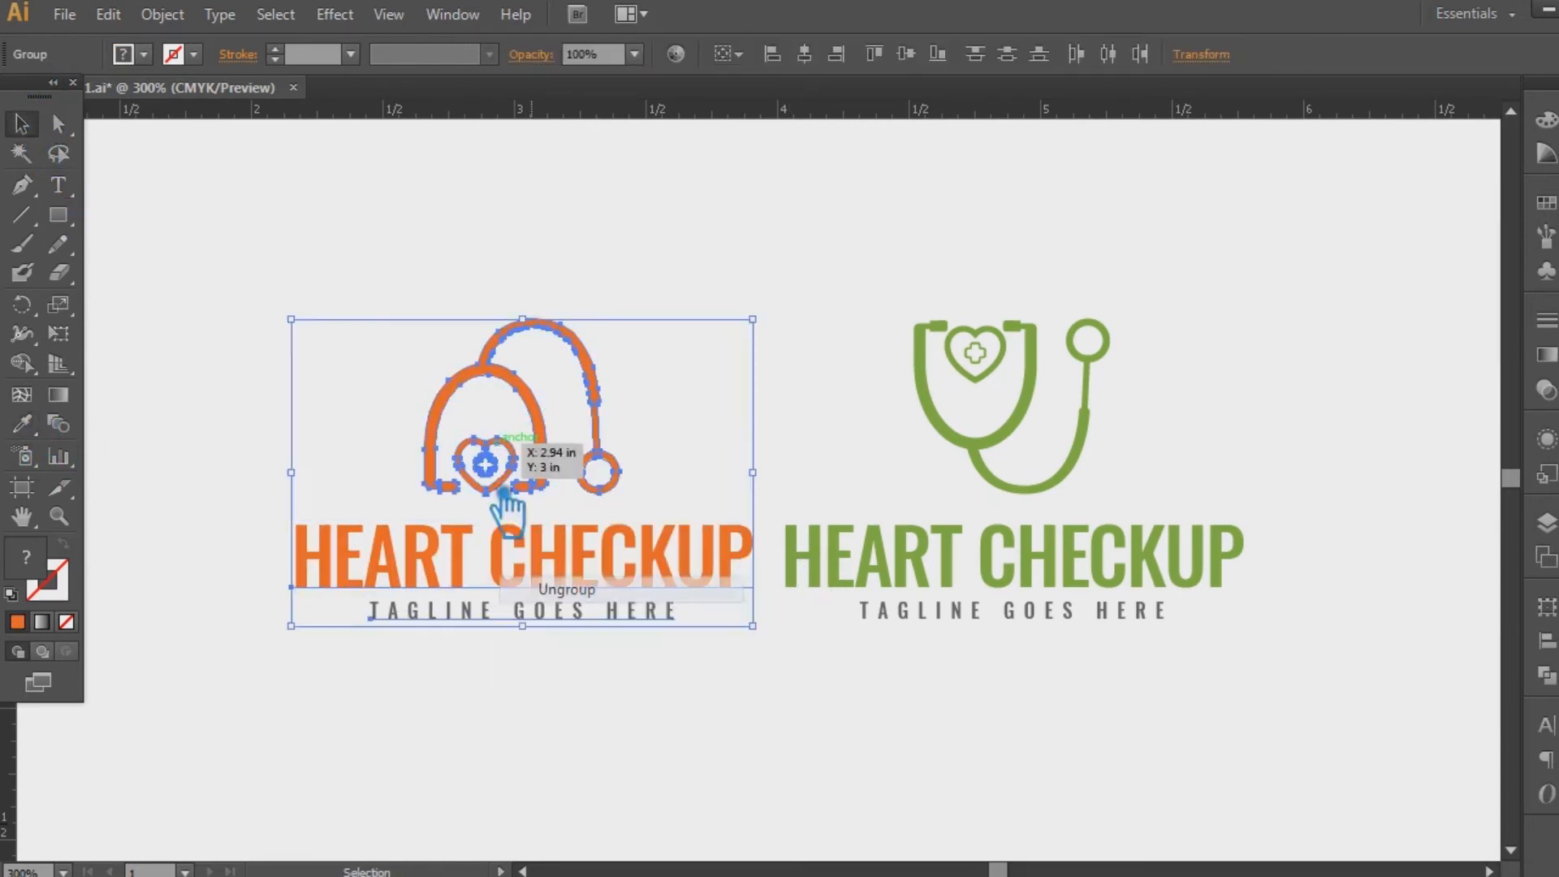
pyautogui.click(410, 348)
pyautogui.click(499, 444)
pyautogui.click(302, 333)
pyautogui.click(499, 445)
pyautogui.rightClick(499, 444)
pyautogui.click(560, 585)
pyautogui.click(747, 450)
# - Set the first logo's heart and cross to a lighter orange, F68A1E
pyautogui.click(514, 461)
pyautogui.doubleClick(25, 558)
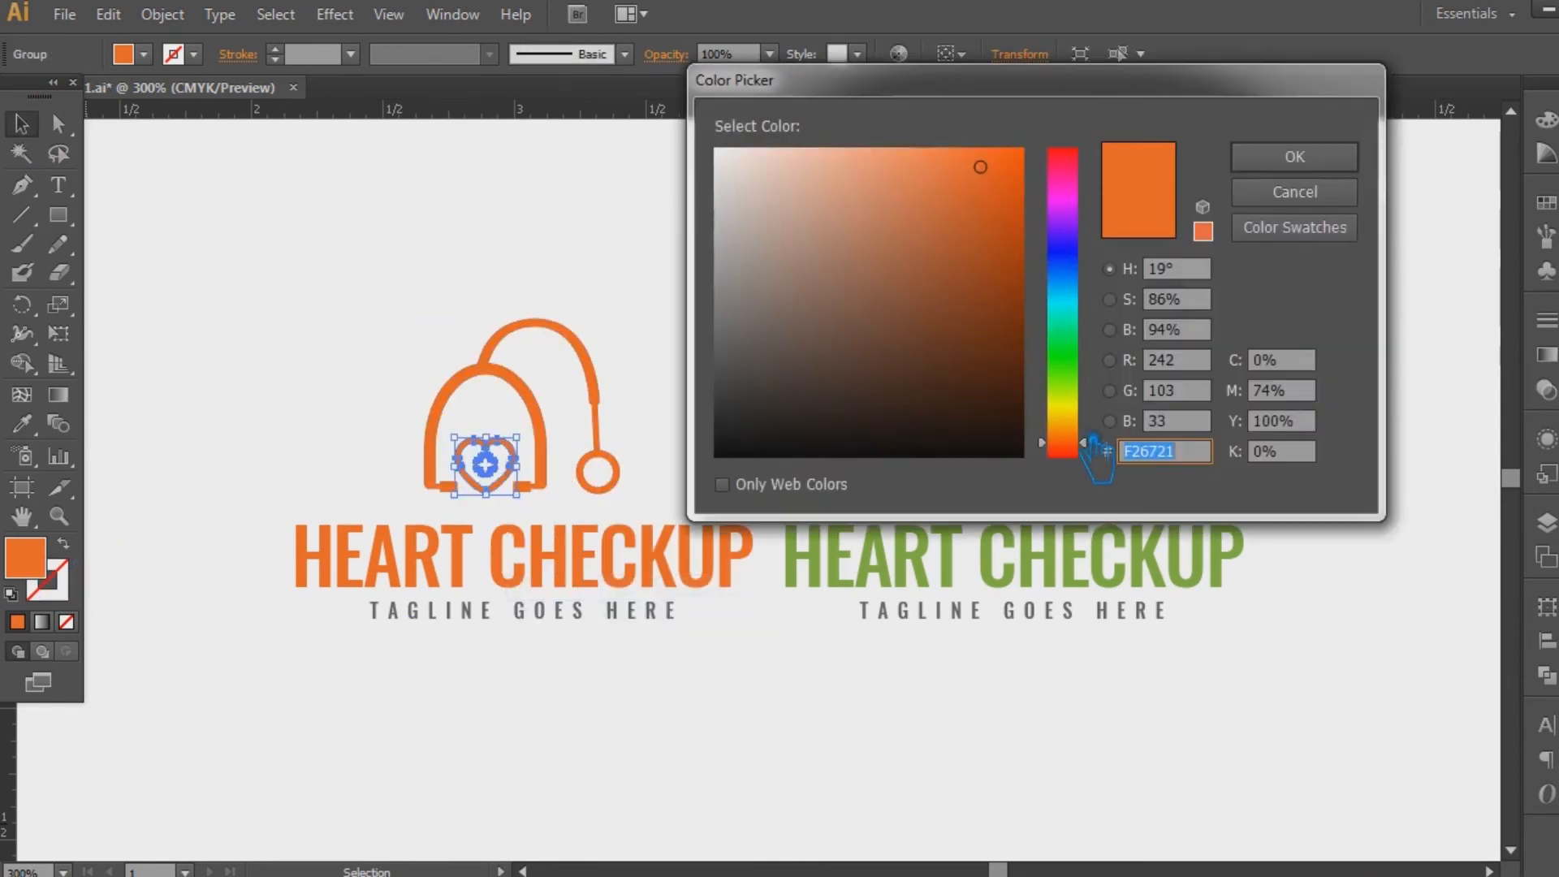
pyautogui.click(1295, 156)
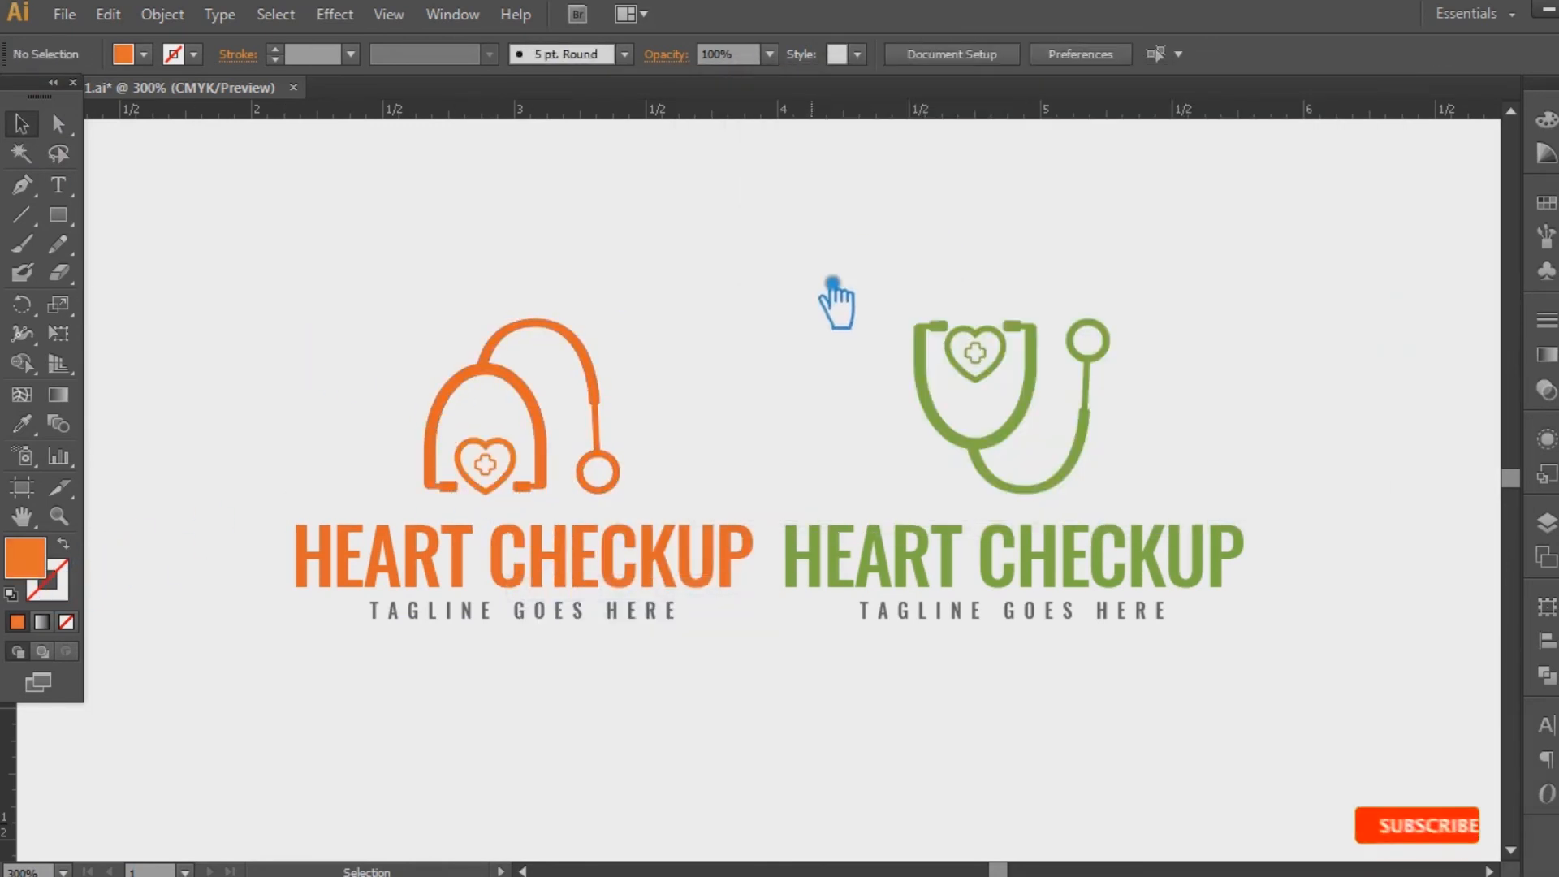
pyautogui.doubleClick(35, 561)
pyautogui.moveTo(1086, 435); pyautogui.dragTo(1087, 430)
pyautogui.click(1281, 167)
pyautogui.click(838, 268)
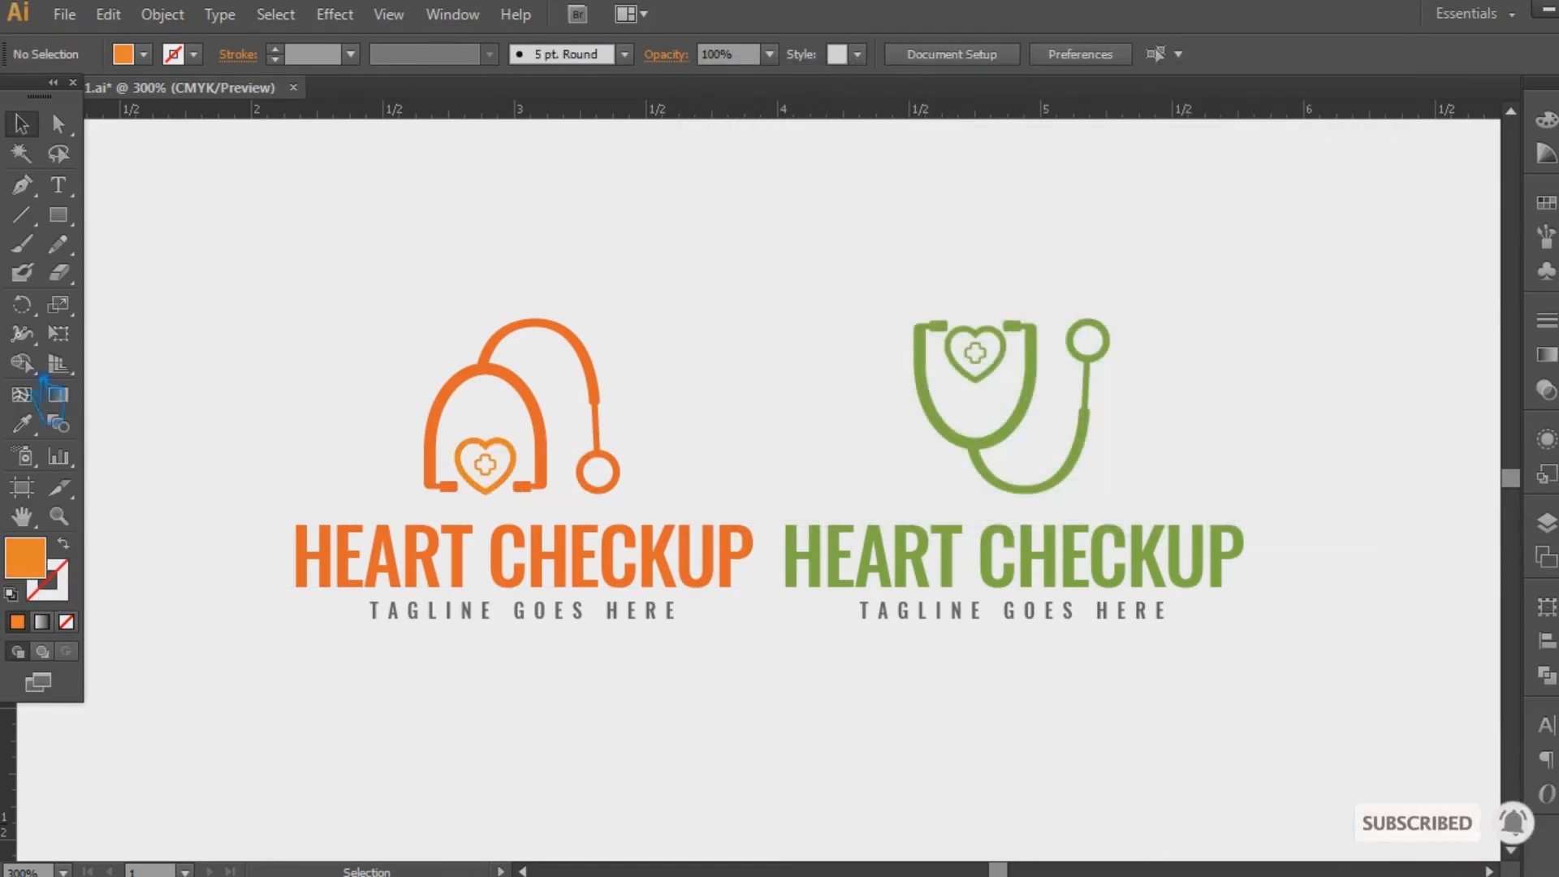
# - Recolor the word CHECKUP in the first logo with the lighter orange sampled from its heart
pyautogui.click(58, 185)
pyautogui.moveTo(534, 572)
pyautogui.mouseDown()
pyautogui.moveTo(803, 572)
pyautogui.moveTo(515, 567)
pyautogui.mouseUp()
pyautogui.click(24, 425)
pyautogui.click(496, 443)
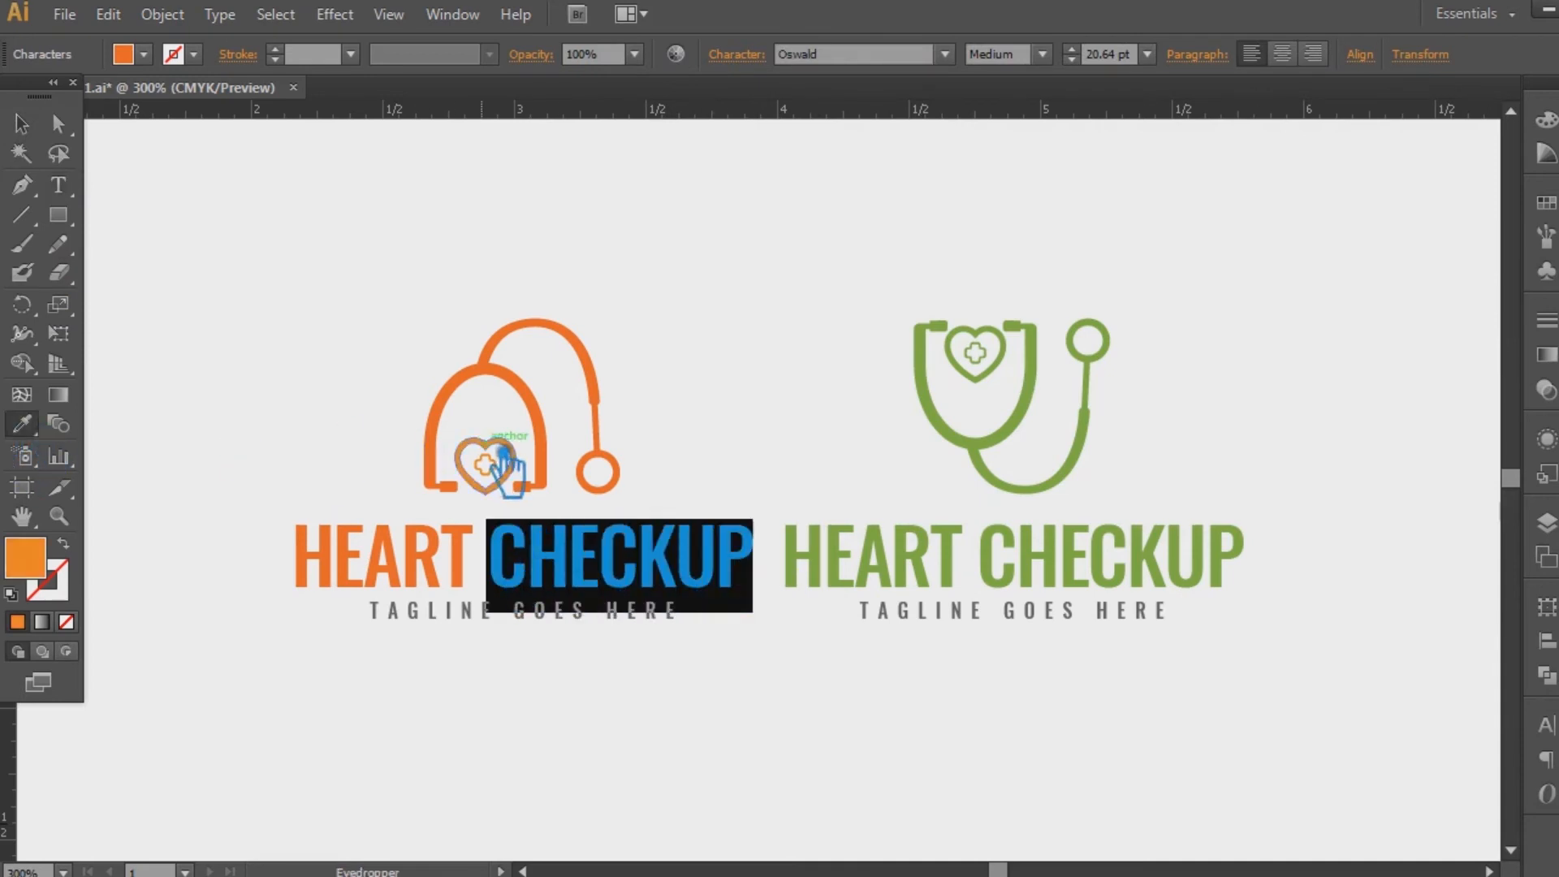
pyautogui.click(22, 124)
pyautogui.click(423, 301)
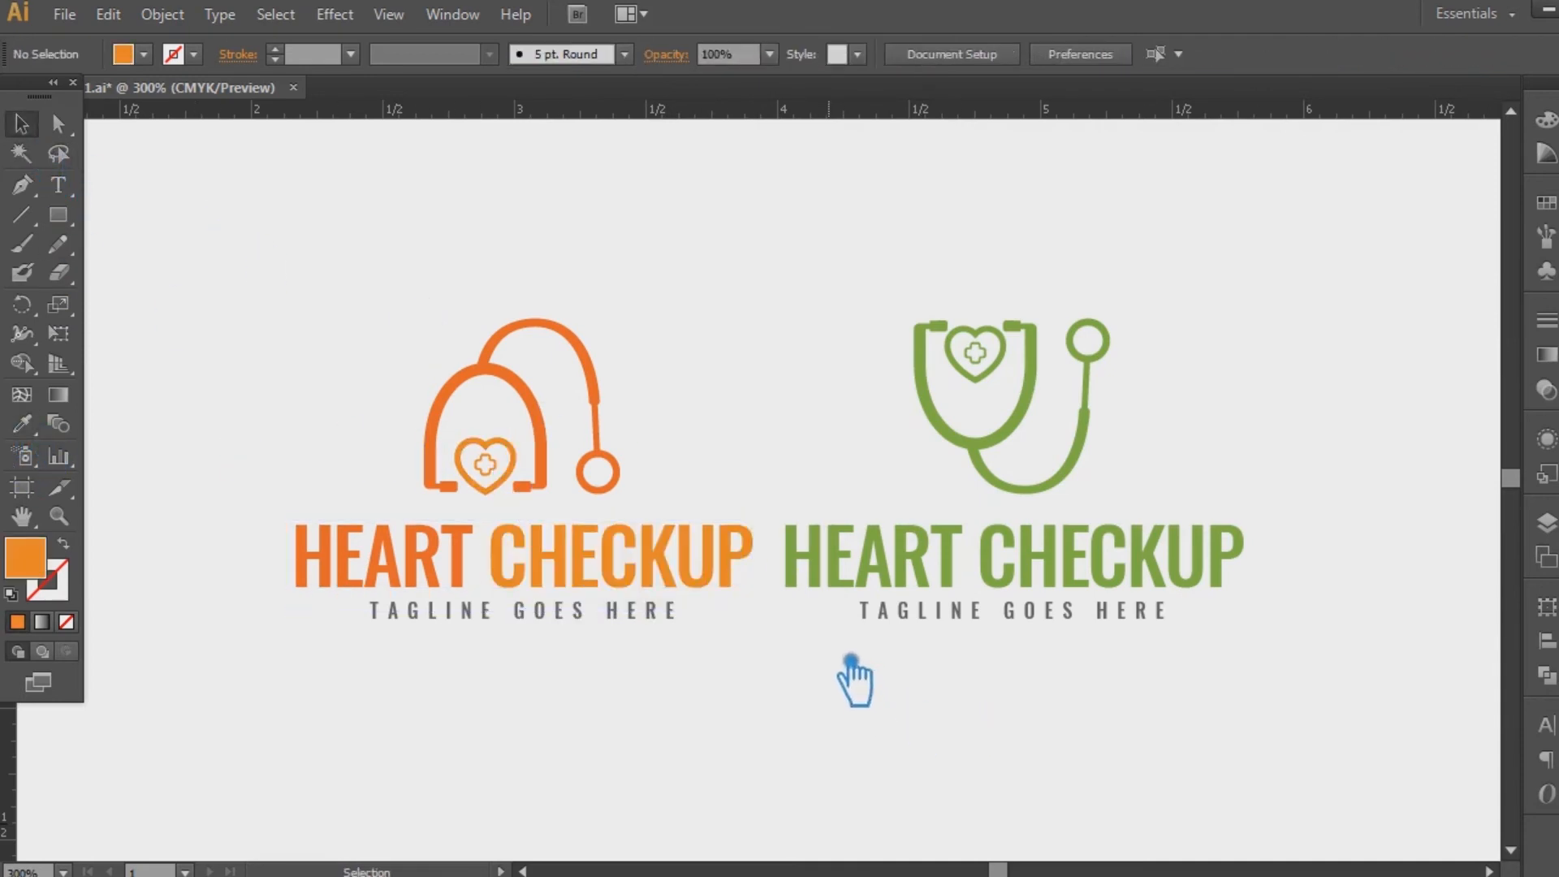
# - Change the word CHECKUP in the first logo to a darker red-orange fill
pyautogui.press('t')
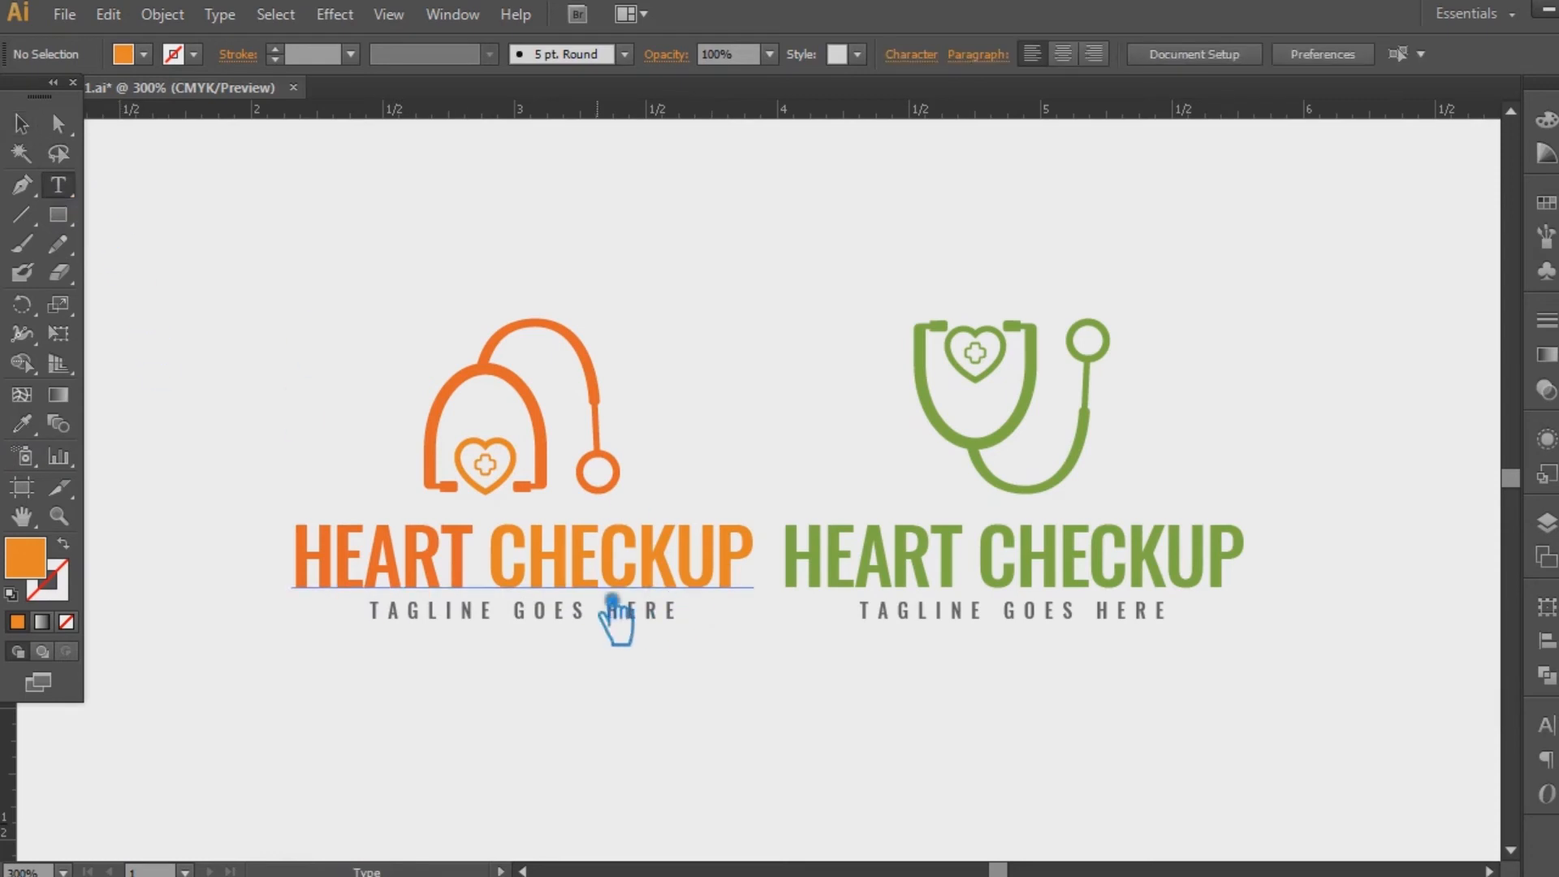
pyautogui.moveTo(512, 568); pyautogui.dragTo(836, 581)
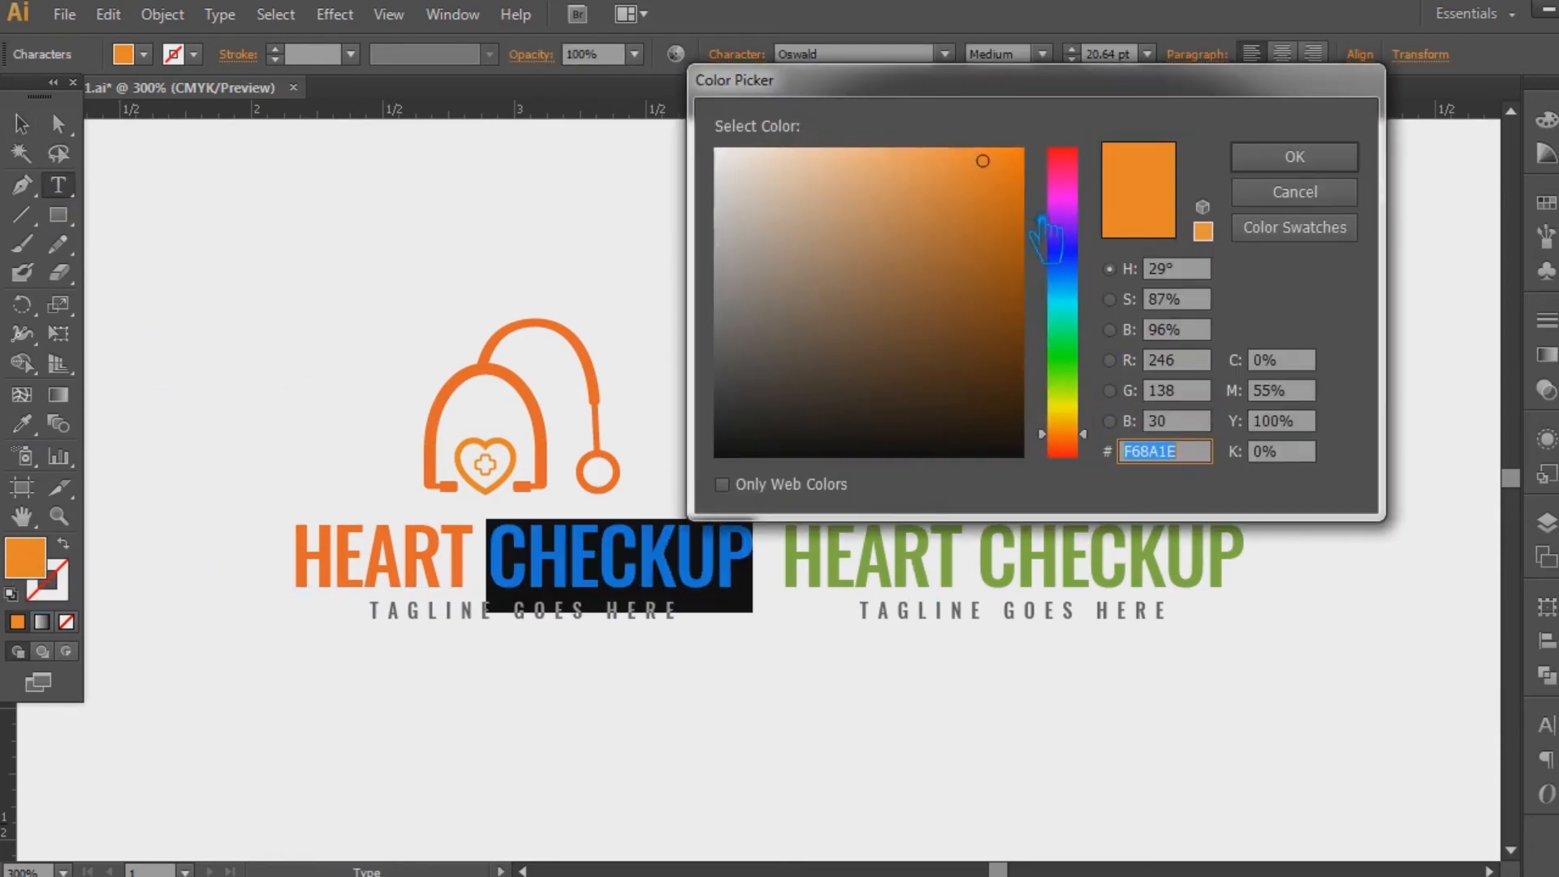
pyautogui.click(1085, 443)
pyautogui.moveTo(990, 171)
pyautogui.mouseDown()
pyautogui.moveTo(1071, 202)
pyautogui.moveTo(981, 163)
pyautogui.mouseUp()
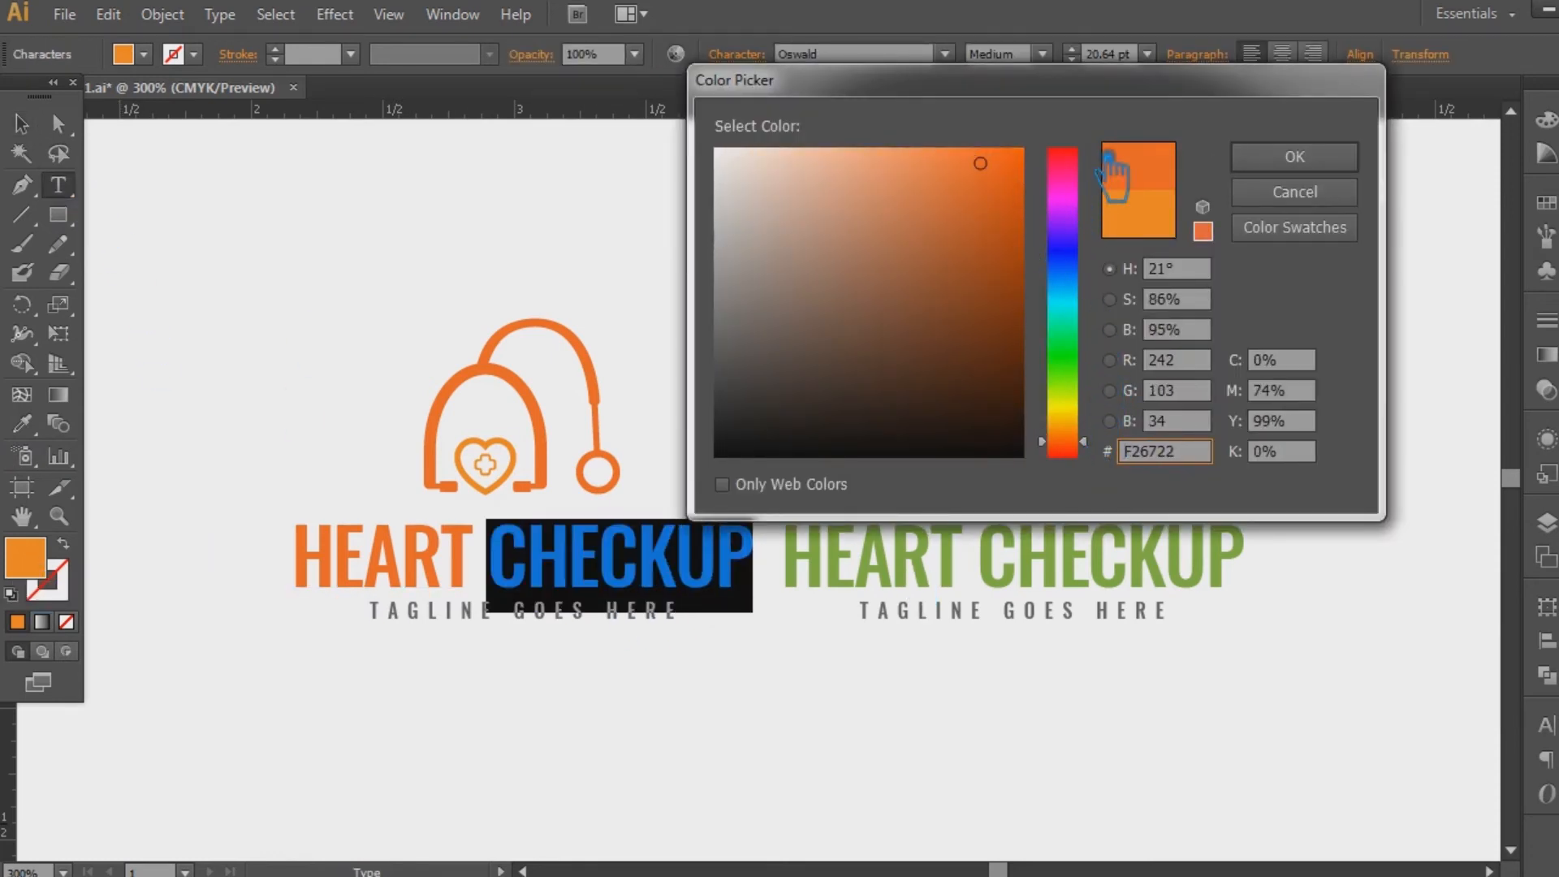
pyautogui.moveTo(1109, 180); pyautogui.dragTo(1062, 219)
pyautogui.click(1294, 156)
pyautogui.press('Escape')
pyautogui.click(233, 188)
# - Set the entire HEART CHECKUP heading of the first logo to a medium grey fill
pyautogui.click(546, 544)
pyautogui.press('a')
pyautogui.doubleClick(55, 583)
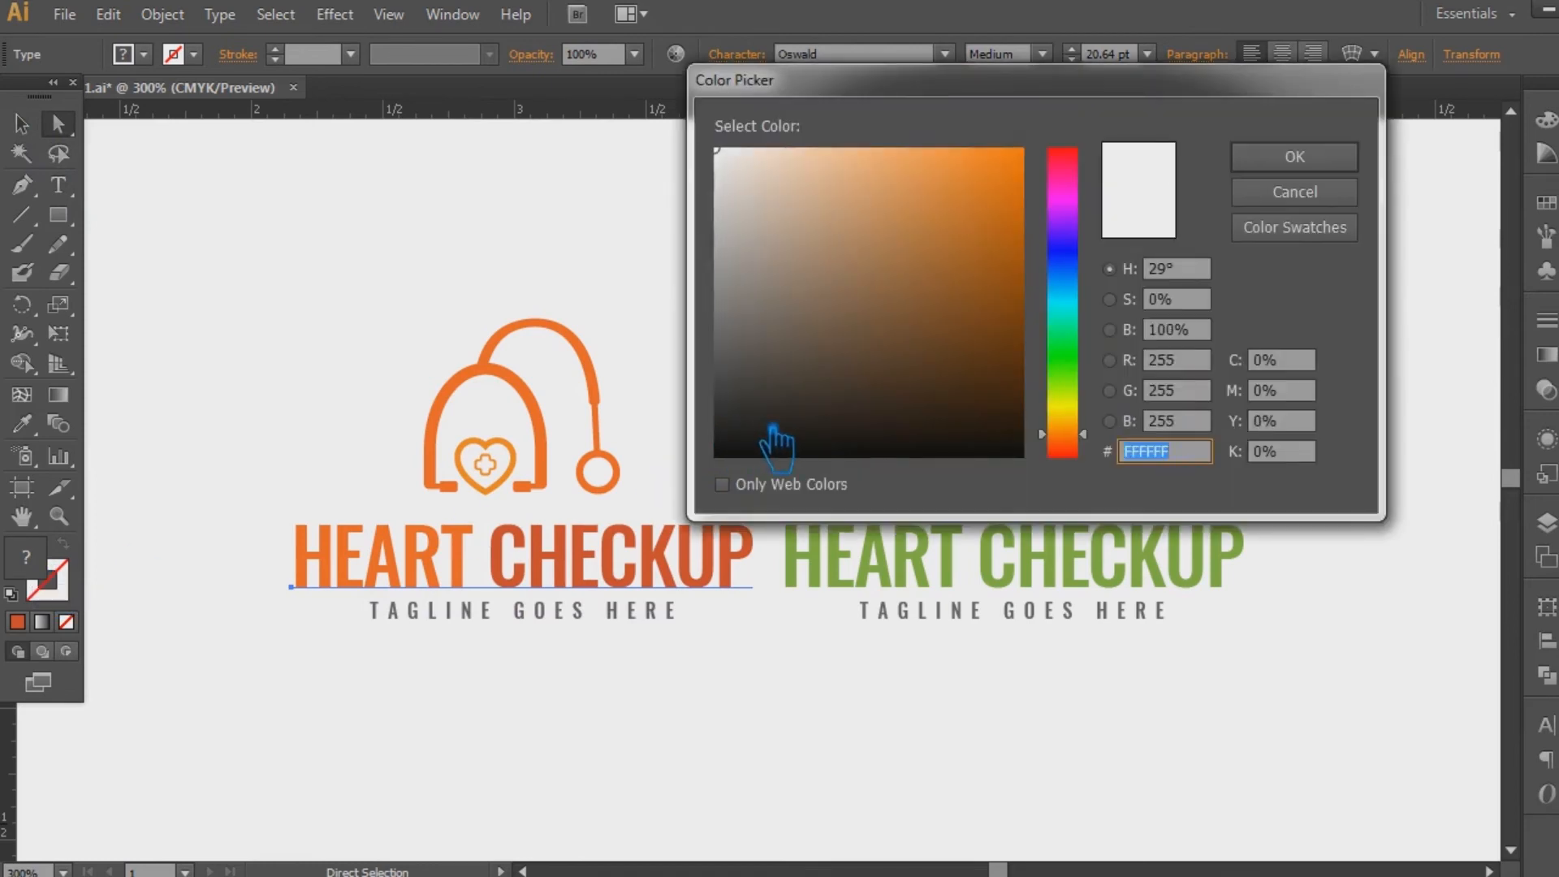
pyautogui.click(715, 368)
pyautogui.click(1335, 150)
pyautogui.press('v')
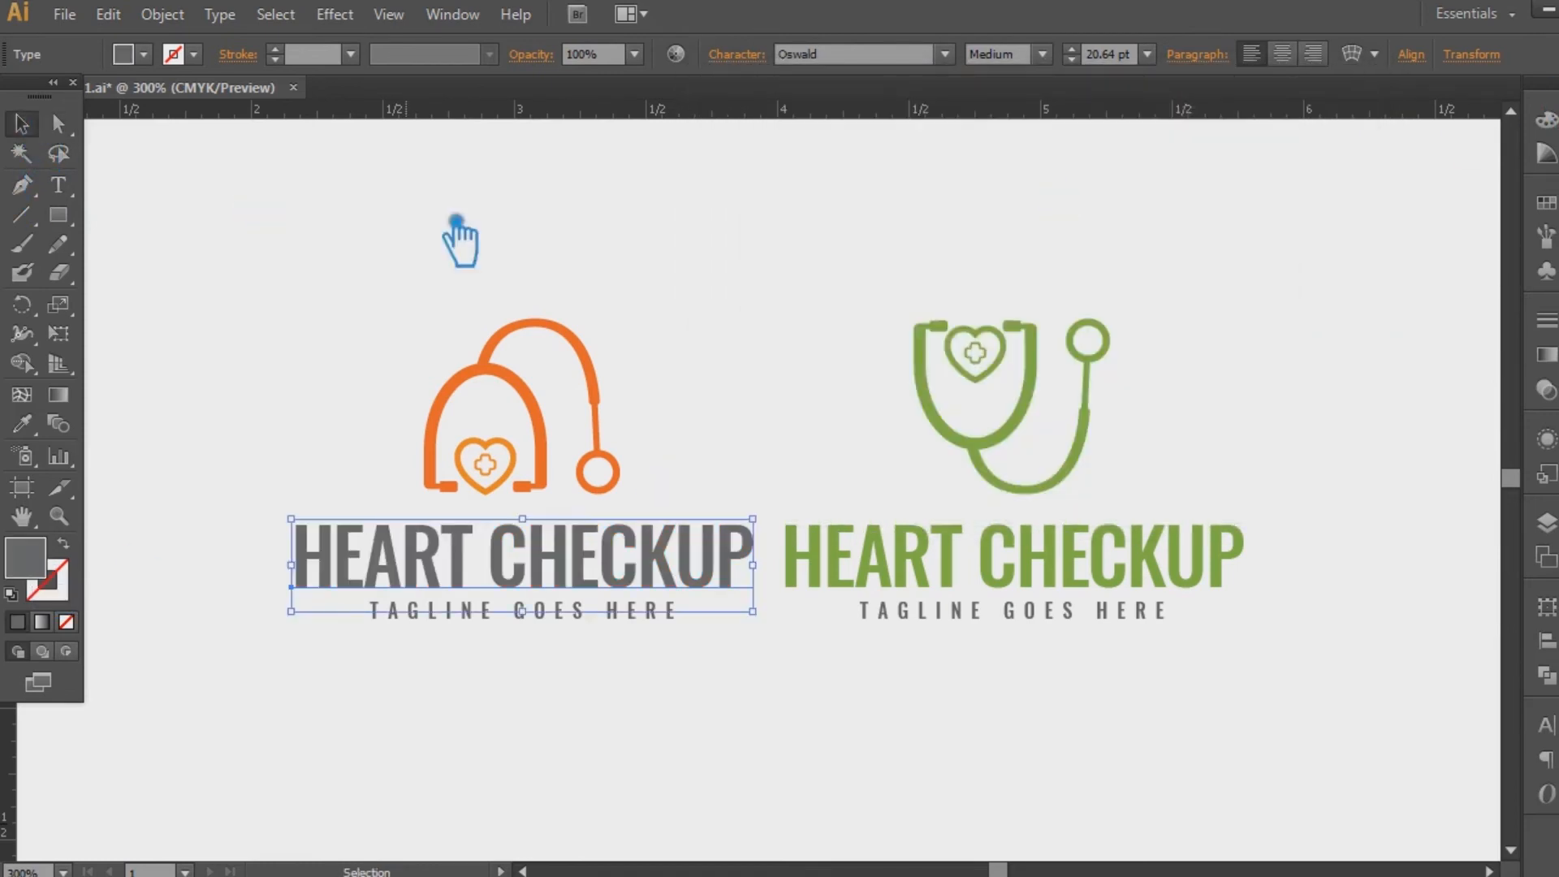
pyautogui.click(459, 223)
# - Group the first logo's orange stethoscope with its heart and cross
pyautogui.click(597, 390)
pyautogui.keyDown('shift'); pyautogui.click(485, 464); pyautogui.keyUp('shift')
pyautogui.hotkey('ctrl', 'g')
pyautogui.click(254, 322)
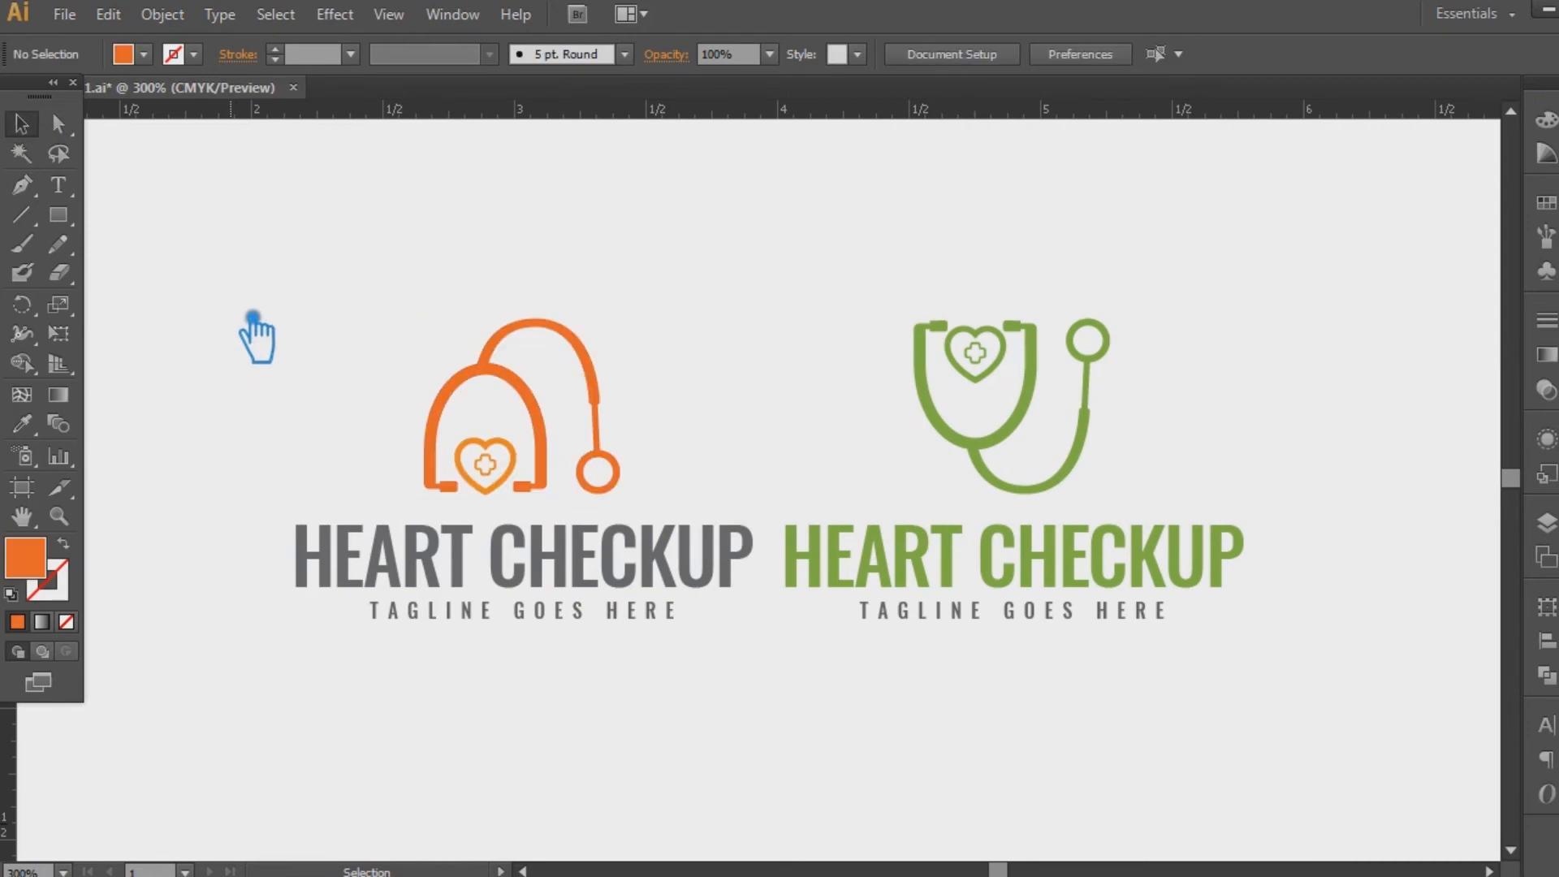
# - Save the document and enlarge the view so both finished logos fill the canvas
pyautogui.moveTo(905, 703); pyautogui.dragTo(885, 698)
pyautogui.hotkey('ctrl', 's')
pyautogui.press('z')
pyautogui.moveTo(209, 228); pyautogui.dragTo(1323, 720)
pyautogui.moveTo(793, 540); pyautogui.dragTo(830, 451)
pyautogui.press('v')
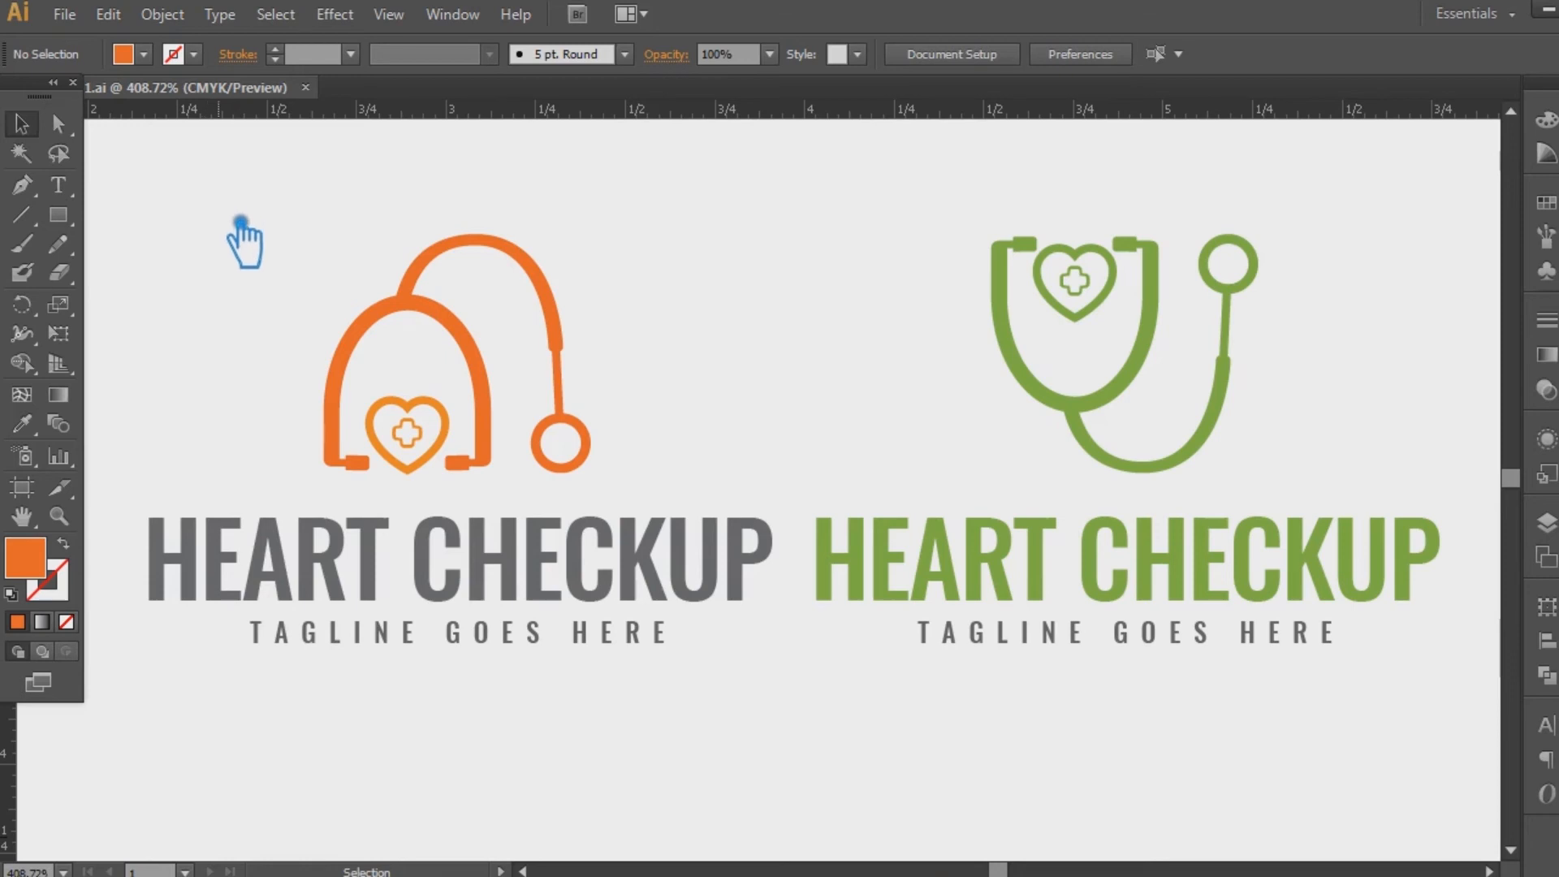
# - Ungroup the second logo's green stethoscope, heart and cross
pyautogui.click(1113, 333)
pyautogui.rightClick(1100, 307)
pyautogui.click(1214, 455)
pyautogui.click(753, 290)
# - Fill the heart and cross of the second logo with a yellowish lime colour
pyautogui.press('a')
pyautogui.click(1076, 317)
pyautogui.keyDown('shift'); pyautogui.click(1083, 287); pyautogui.keyUp('shift')
pyautogui.doubleClick(39, 564)
pyautogui.write('FFF200')
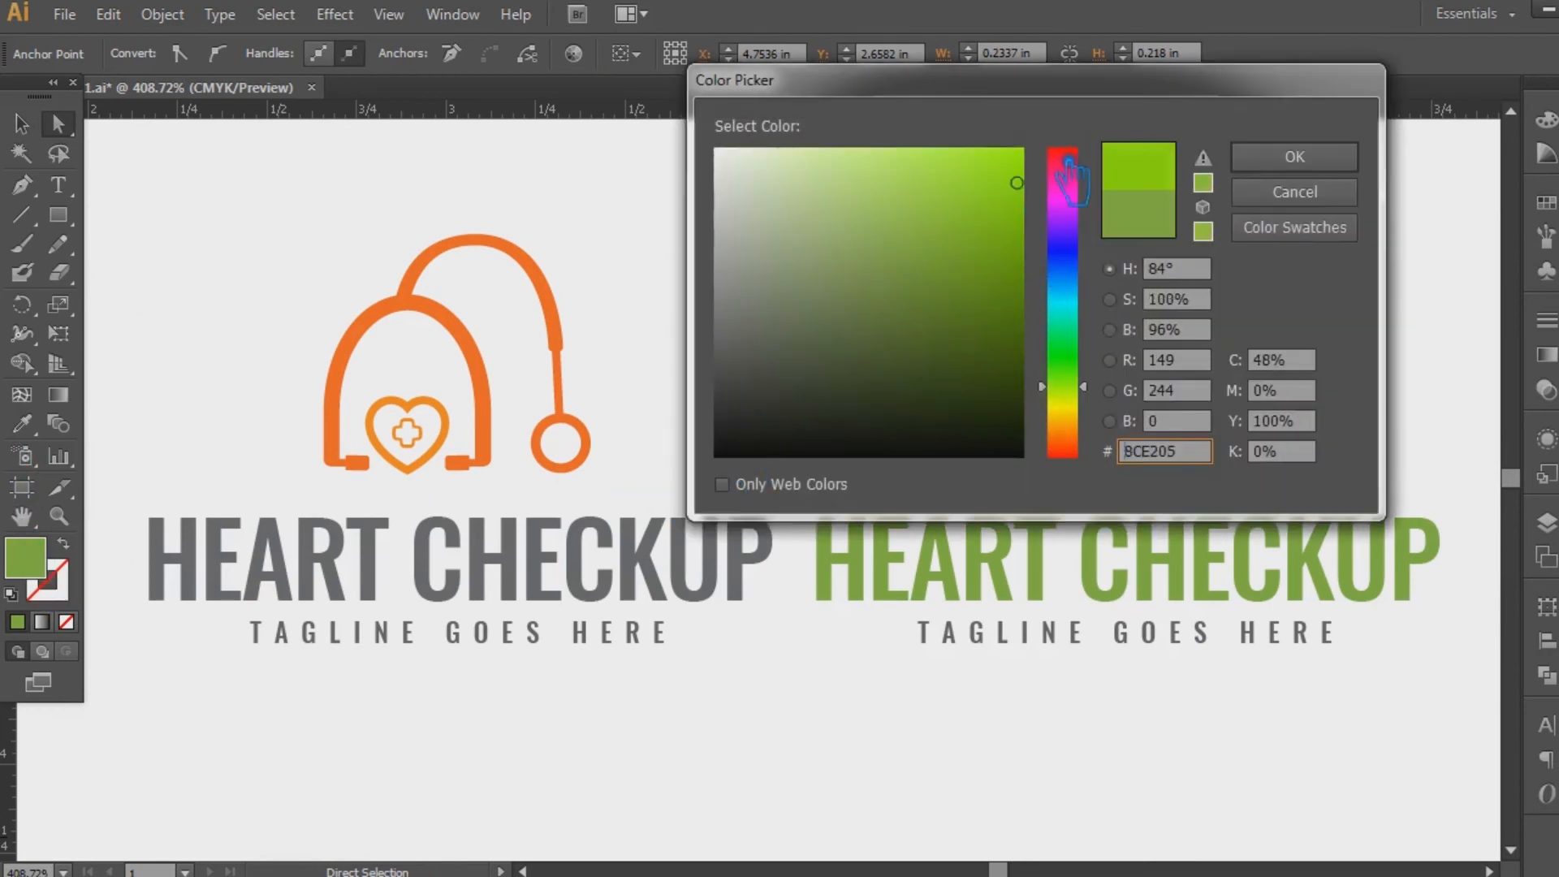
pyautogui.moveTo(1087, 428); pyautogui.dragTo(1087, 396)
pyautogui.click(1334, 166)
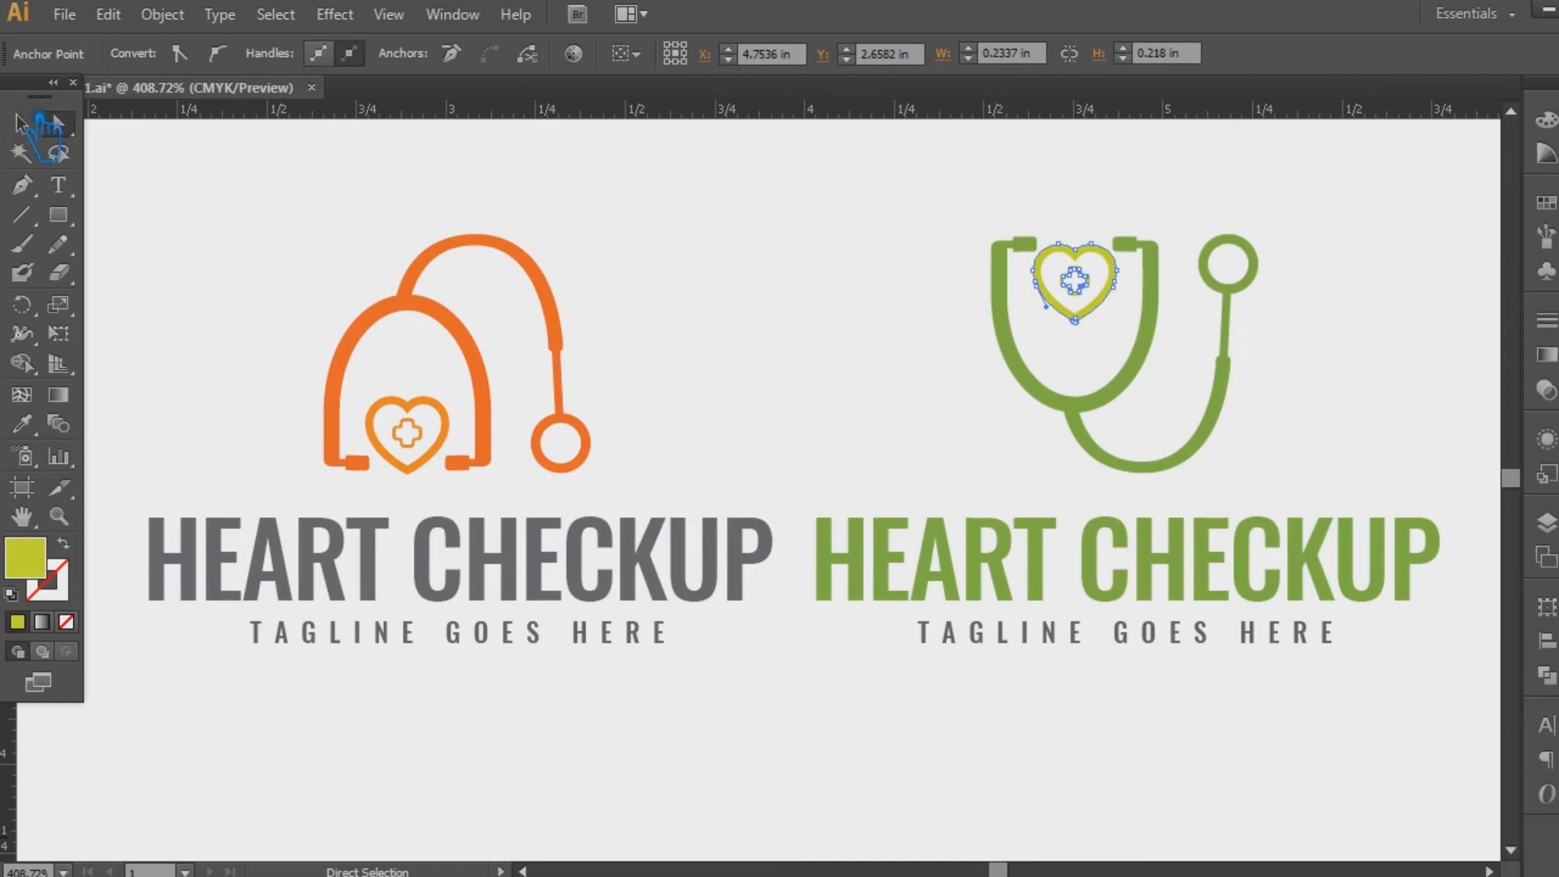
pyautogui.click(722, 260)
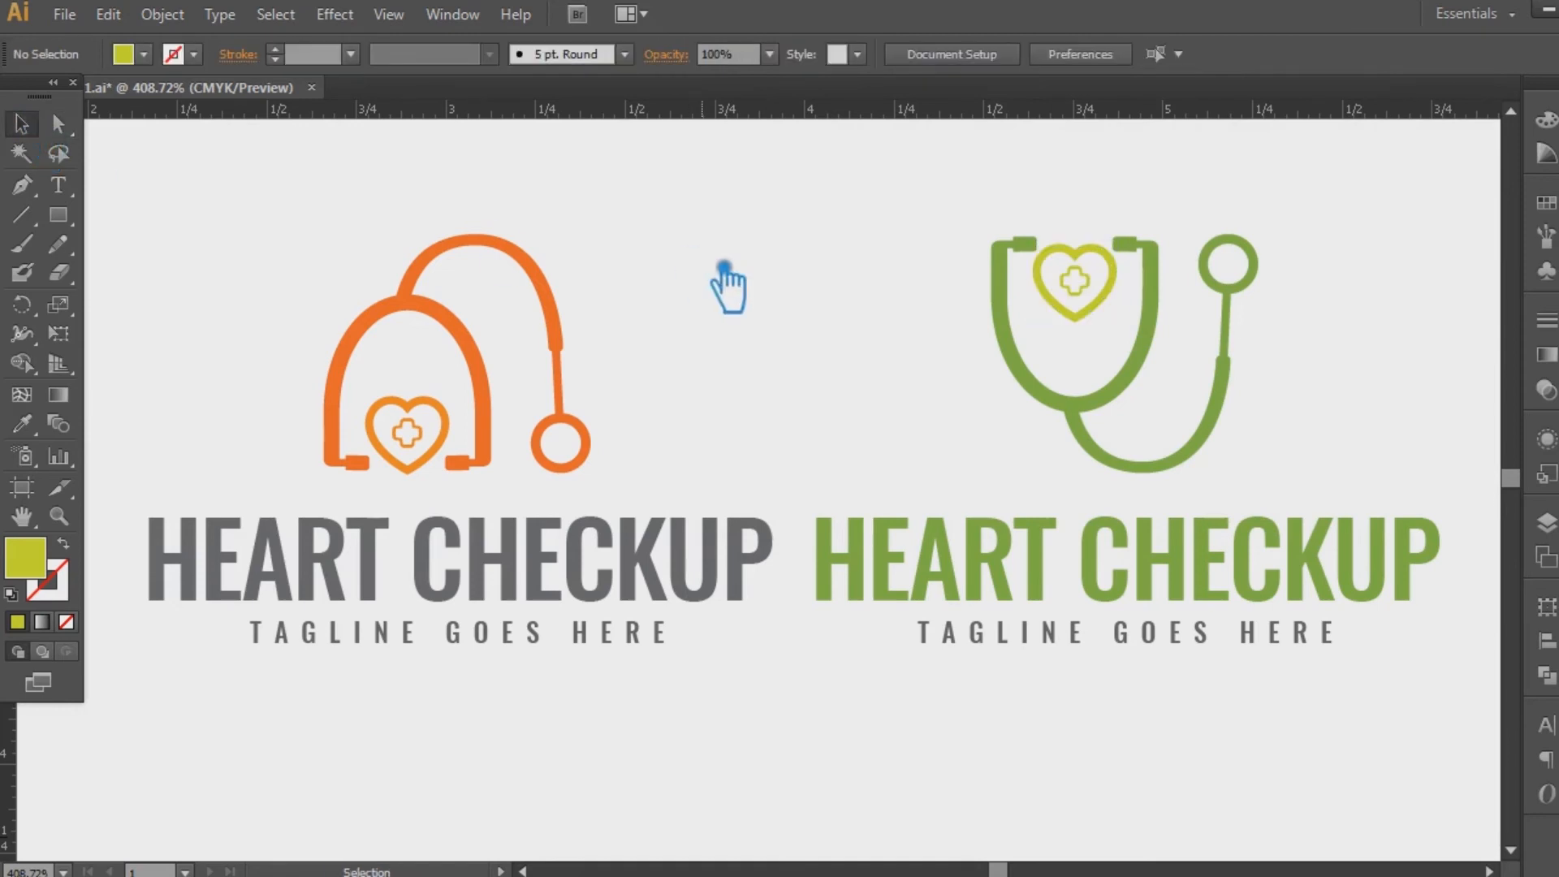
# - Shift the second logo's heart and cross fill to a slightly greener lime and save the document
pyautogui.press('a')
pyautogui.click(1089, 315)
pyautogui.doubleClick(40, 568)
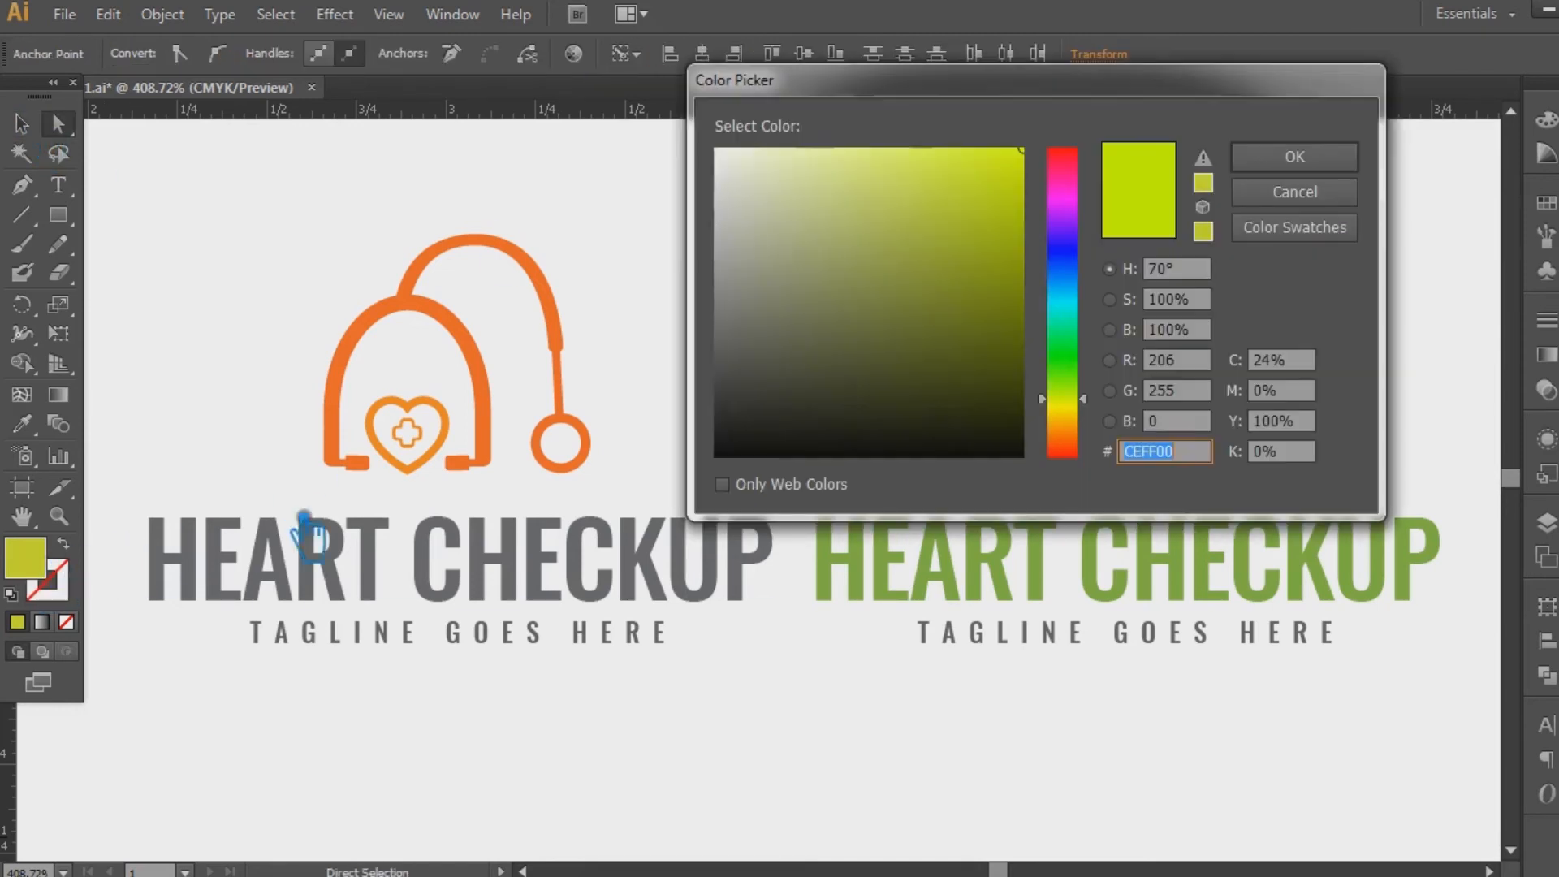
pyautogui.moveTo(1087, 398); pyautogui.dragTo(1086, 391)
pyautogui.click(1301, 163)
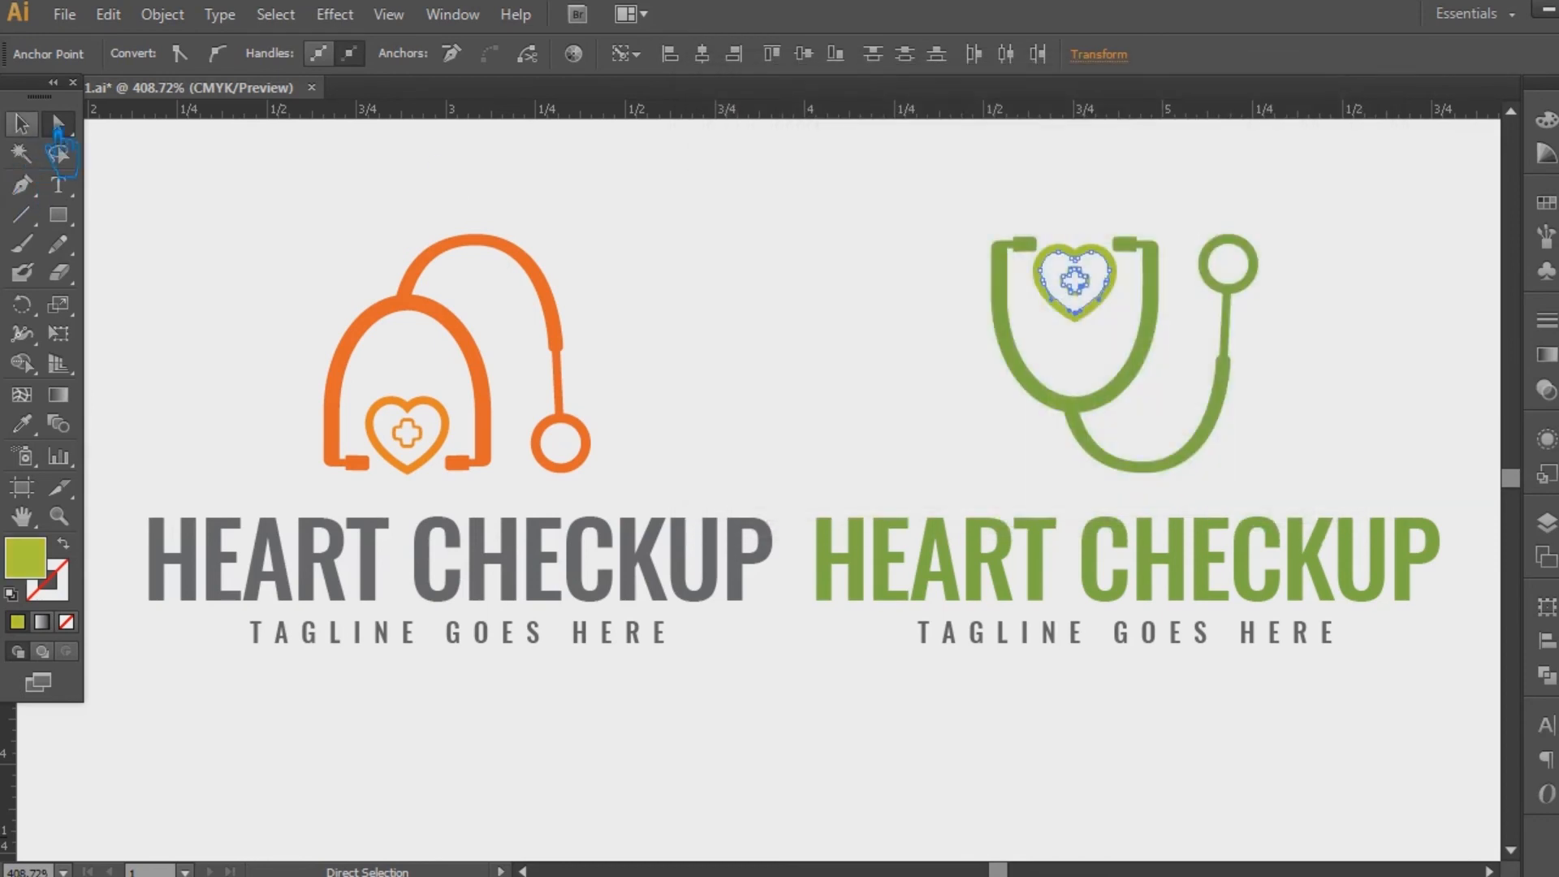
pyautogui.click(23, 125)
pyautogui.click(665, 222)
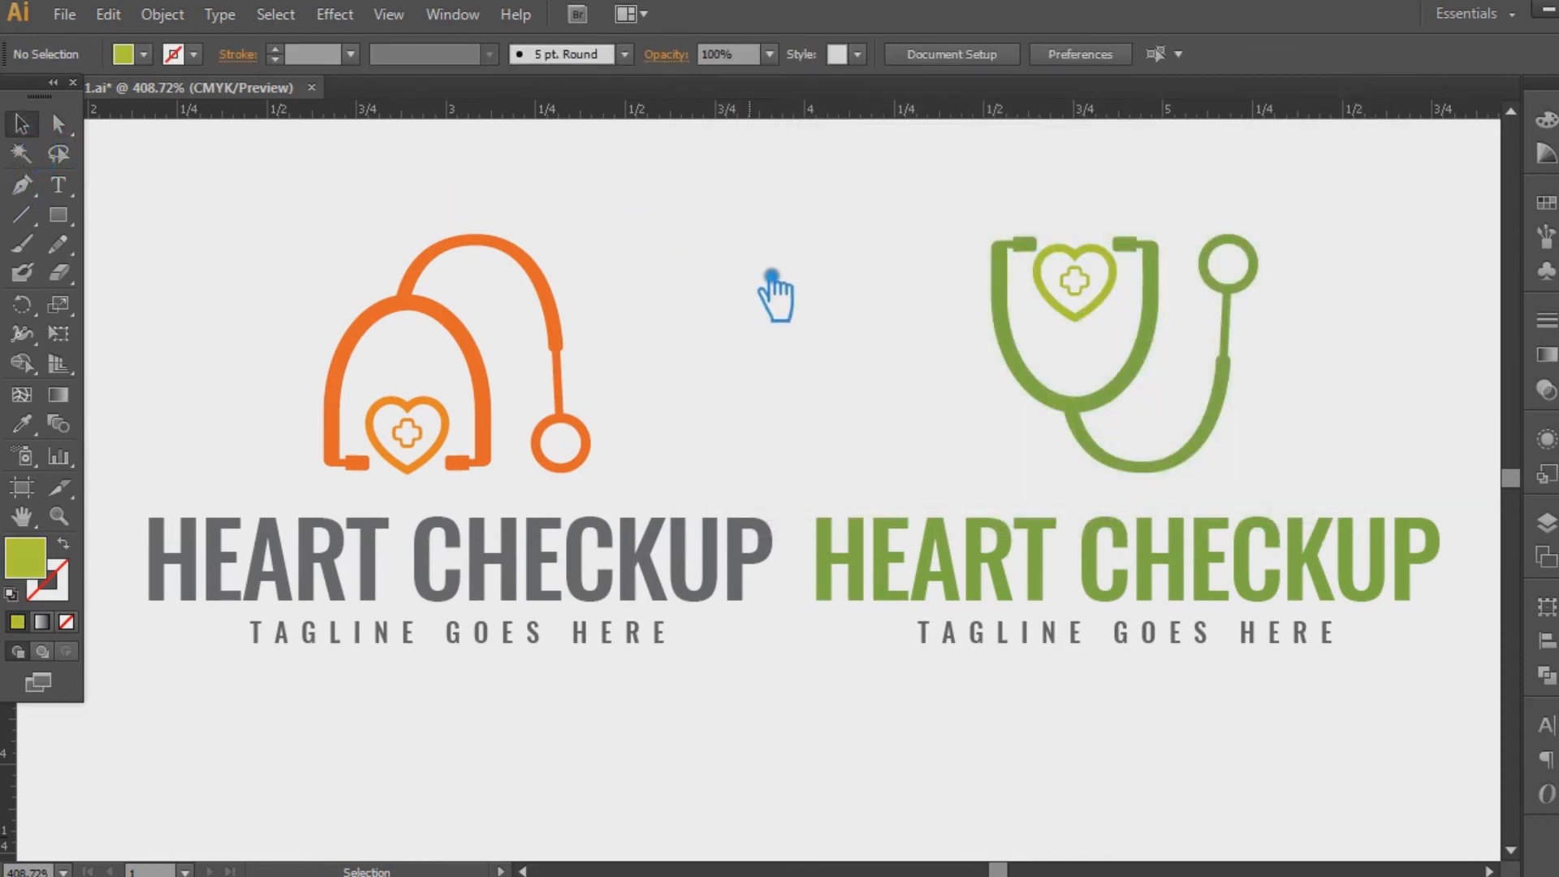
pyautogui.hotkey('ctrl', 's')
pyautogui.moveTo(762, 305); pyautogui.dragTo(765, 314)
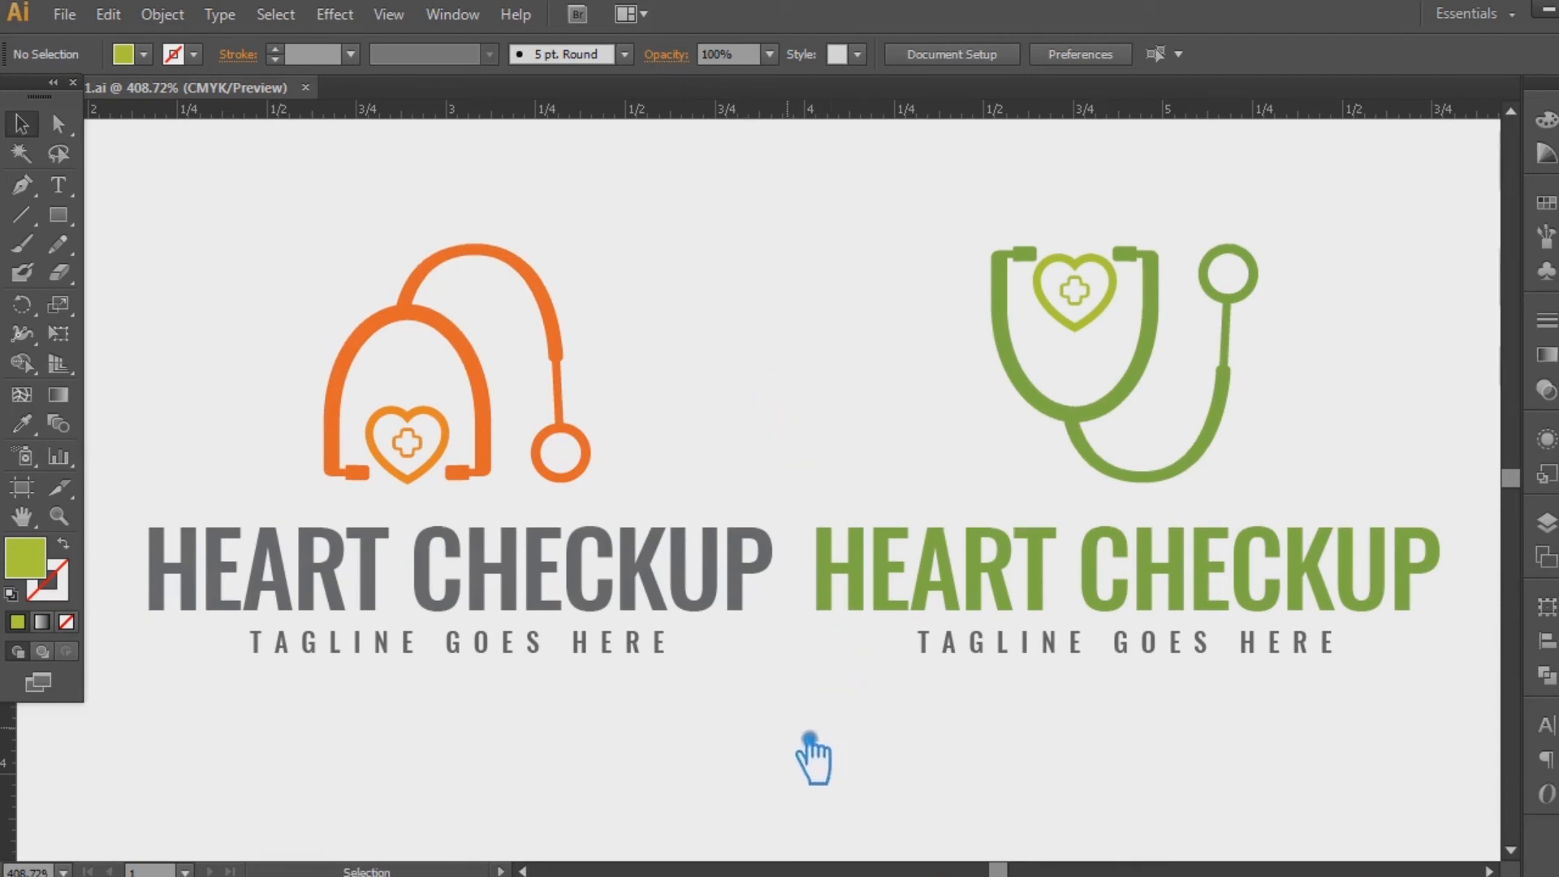
# - Ungroup the second logo and set its heading and tagline text to Racon in the BasicBold style
pyautogui.click(1067, 642)
pyautogui.rightClick(938, 546)
pyautogui.click(1002, 686)
pyautogui.click(1013, 603)
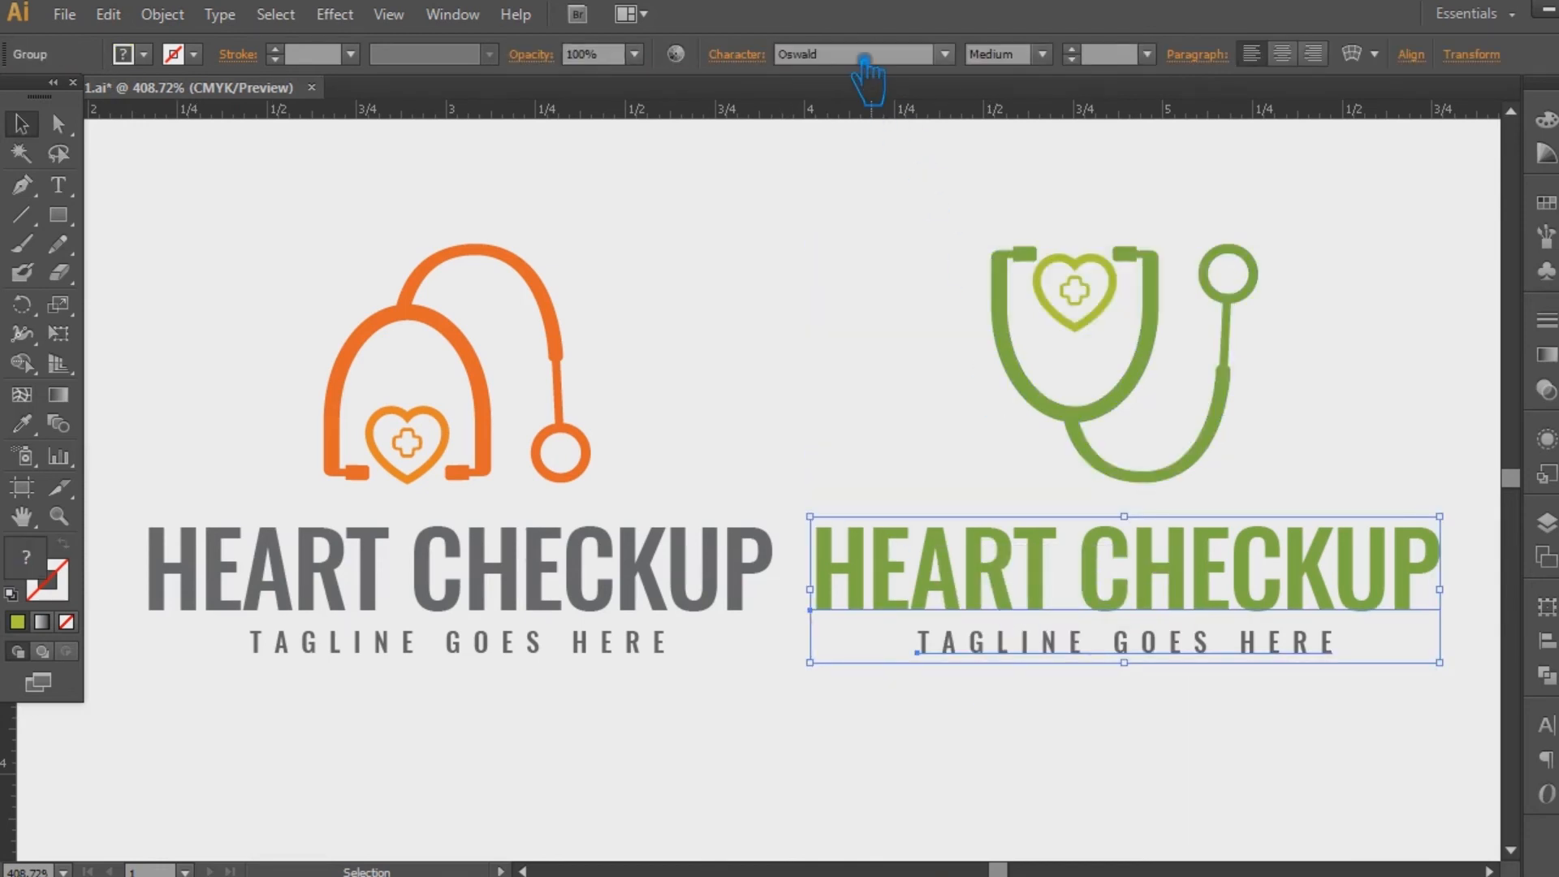
pyautogui.press('Return')
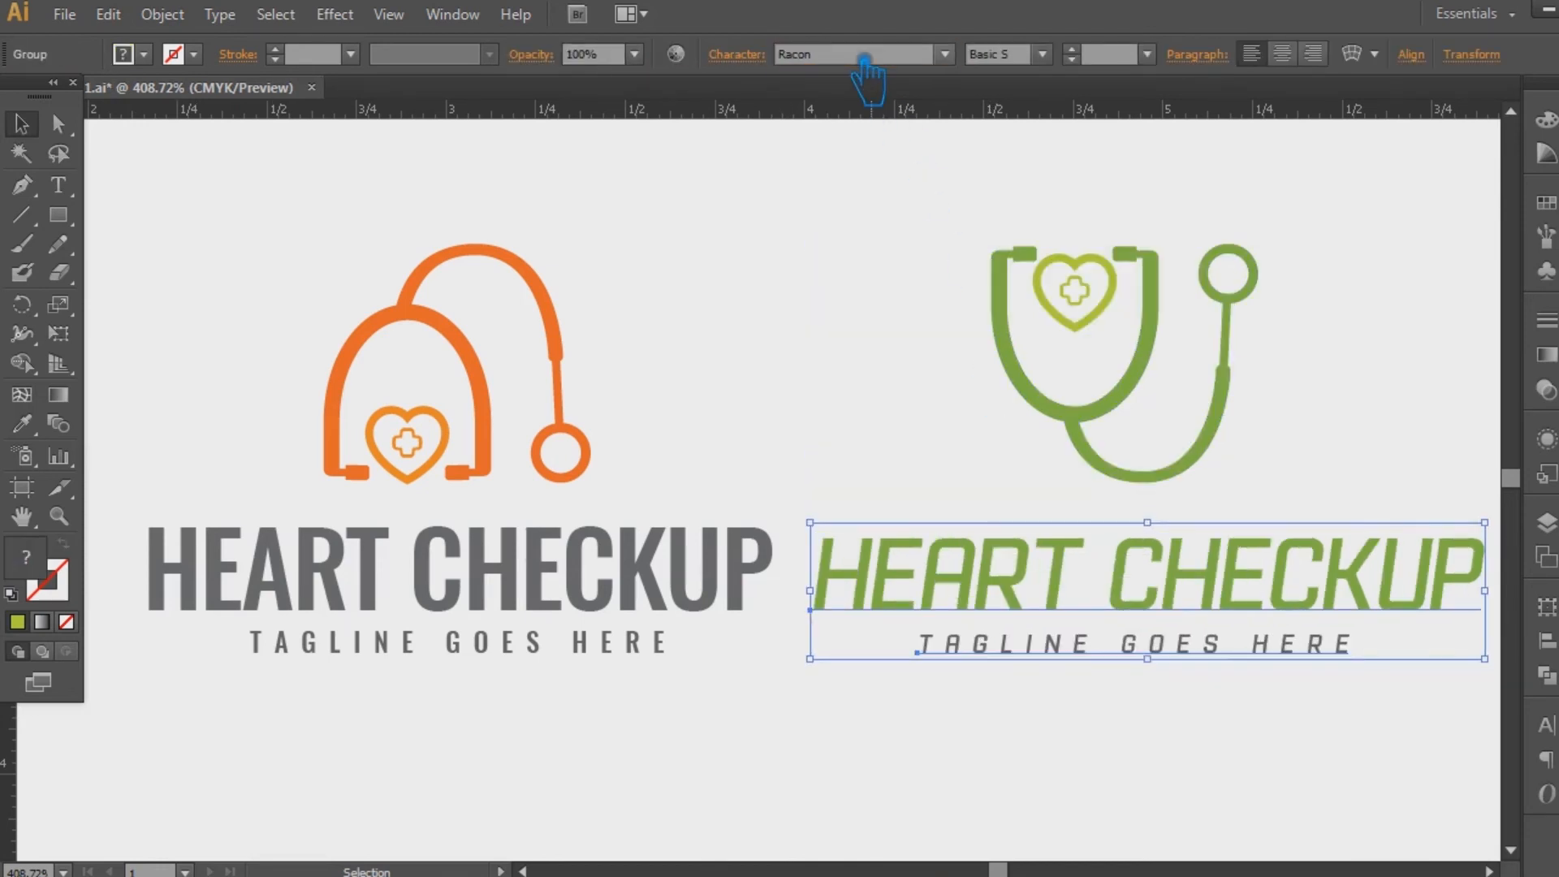
pyautogui.click(1044, 55)
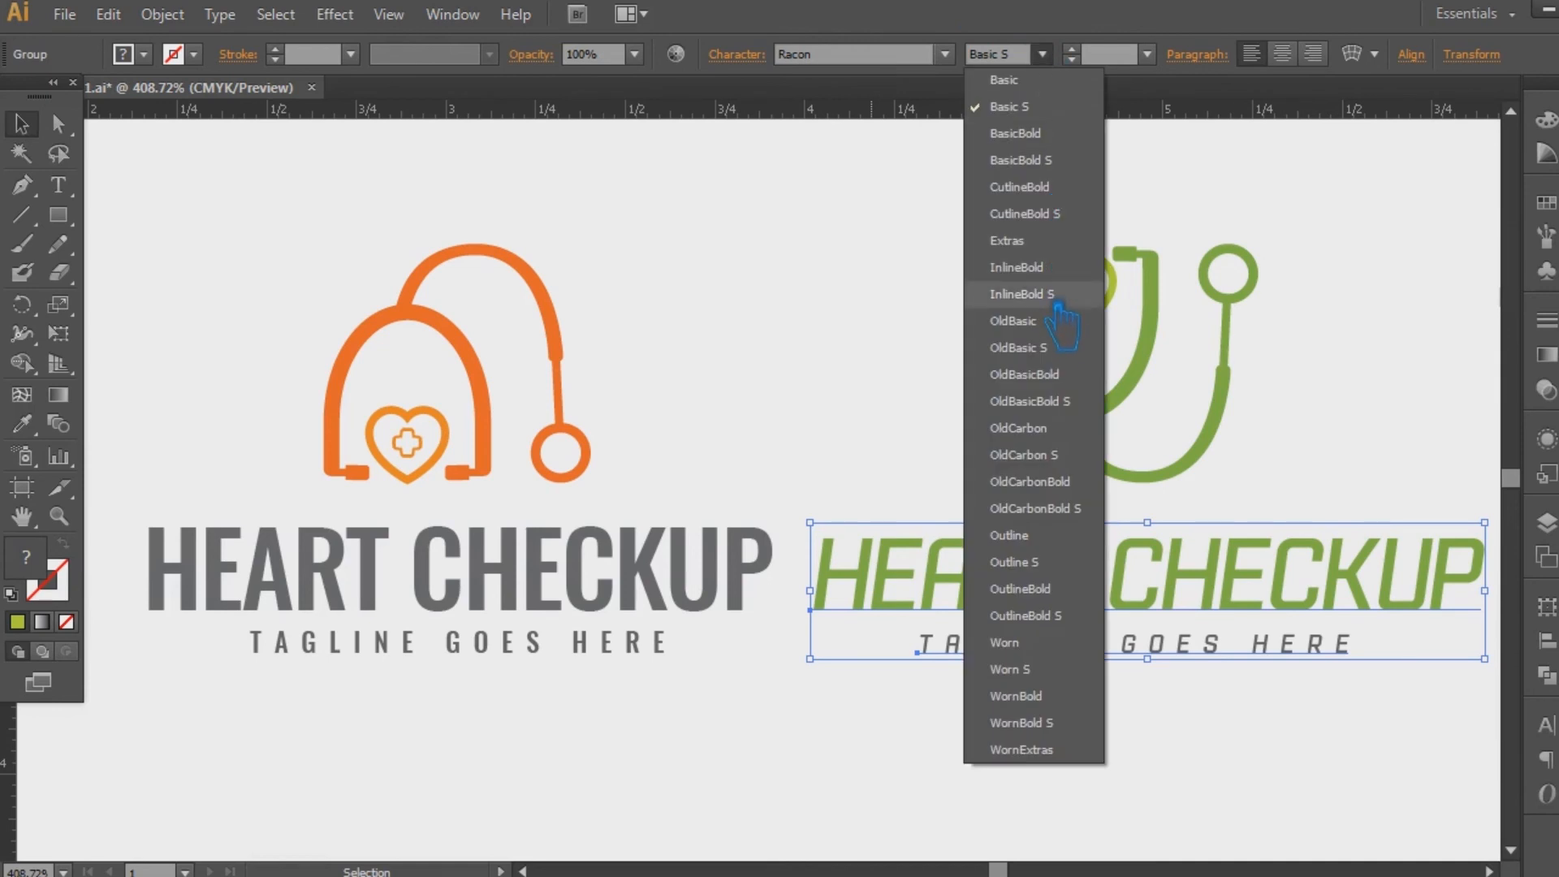
pyautogui.click(1058, 156)
# - Ungroup the second logo's heading and tagline and align them horizontally centred with the green icon
pyautogui.moveTo(819, 335); pyautogui.dragTo(654, 295)
pyautogui.click(758, 758)
pyautogui.rightClick(950, 608)
pyautogui.click(1033, 751)
pyautogui.moveTo(1150, 681); pyautogui.dragTo(832, 227)
pyautogui.click(805, 54)
# - Nudge the whole second logo to the right to widen the gap between the two logos
pyautogui.press('Right')
pyautogui.press('Right')
pyautogui.press('Right')
pyautogui.press('Right')
pyautogui.press('Right')
pyautogui.press('Right')
pyautogui.press('Right')
pyautogui.press('Right')
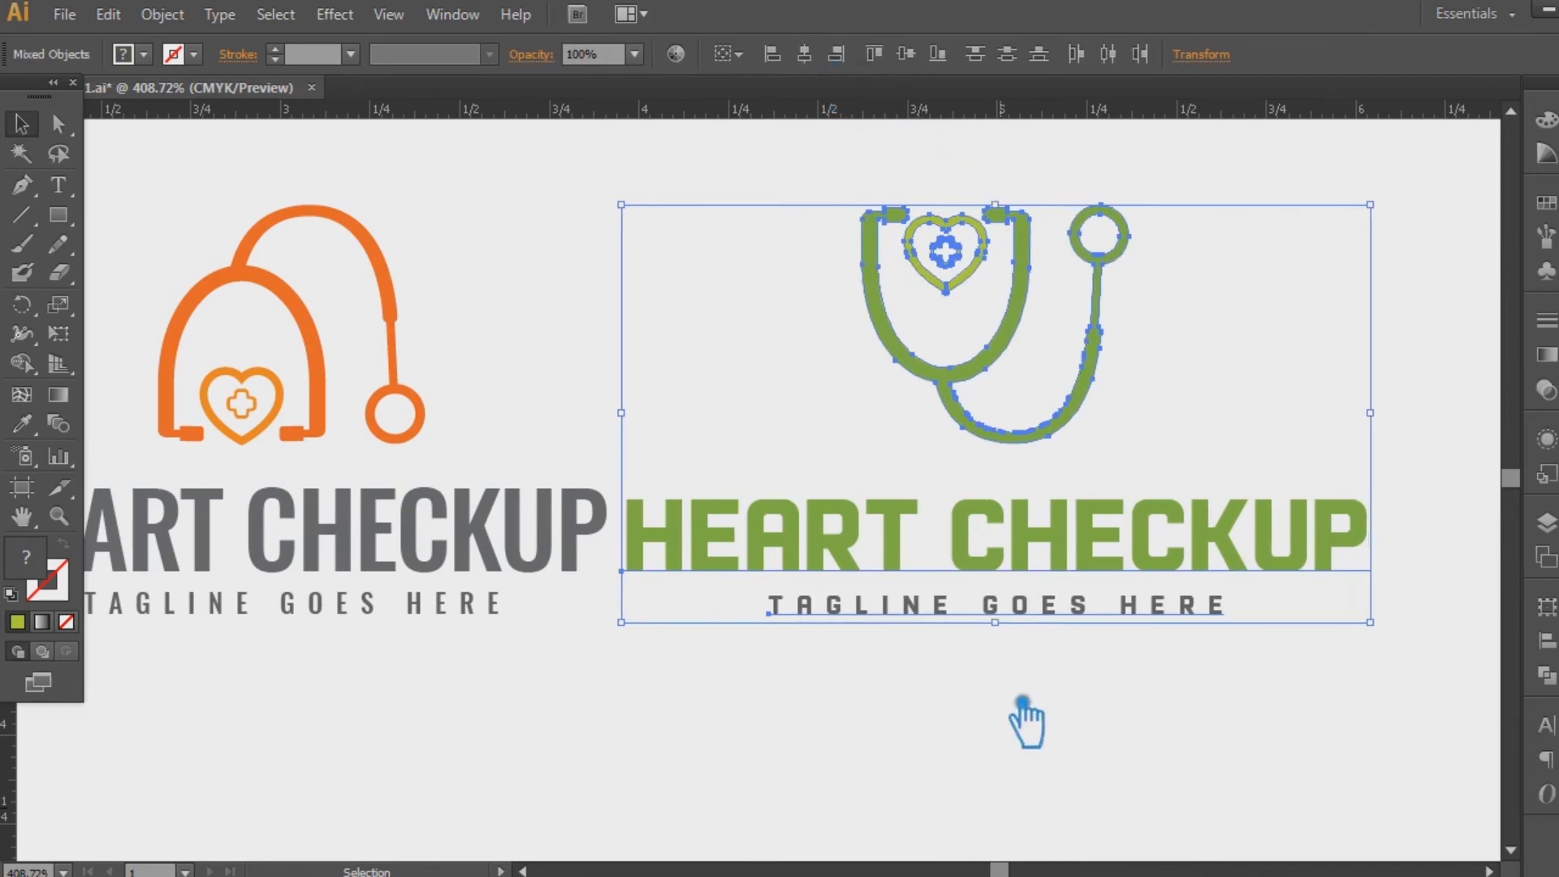
pyautogui.click(1174, 747)
# - Nudge the green stethoscope icon slightly down towards its heading
pyautogui.moveTo(1185, 677); pyautogui.dragTo(950, 677)
pyautogui.click(1009, 411)
pyautogui.press('Down')
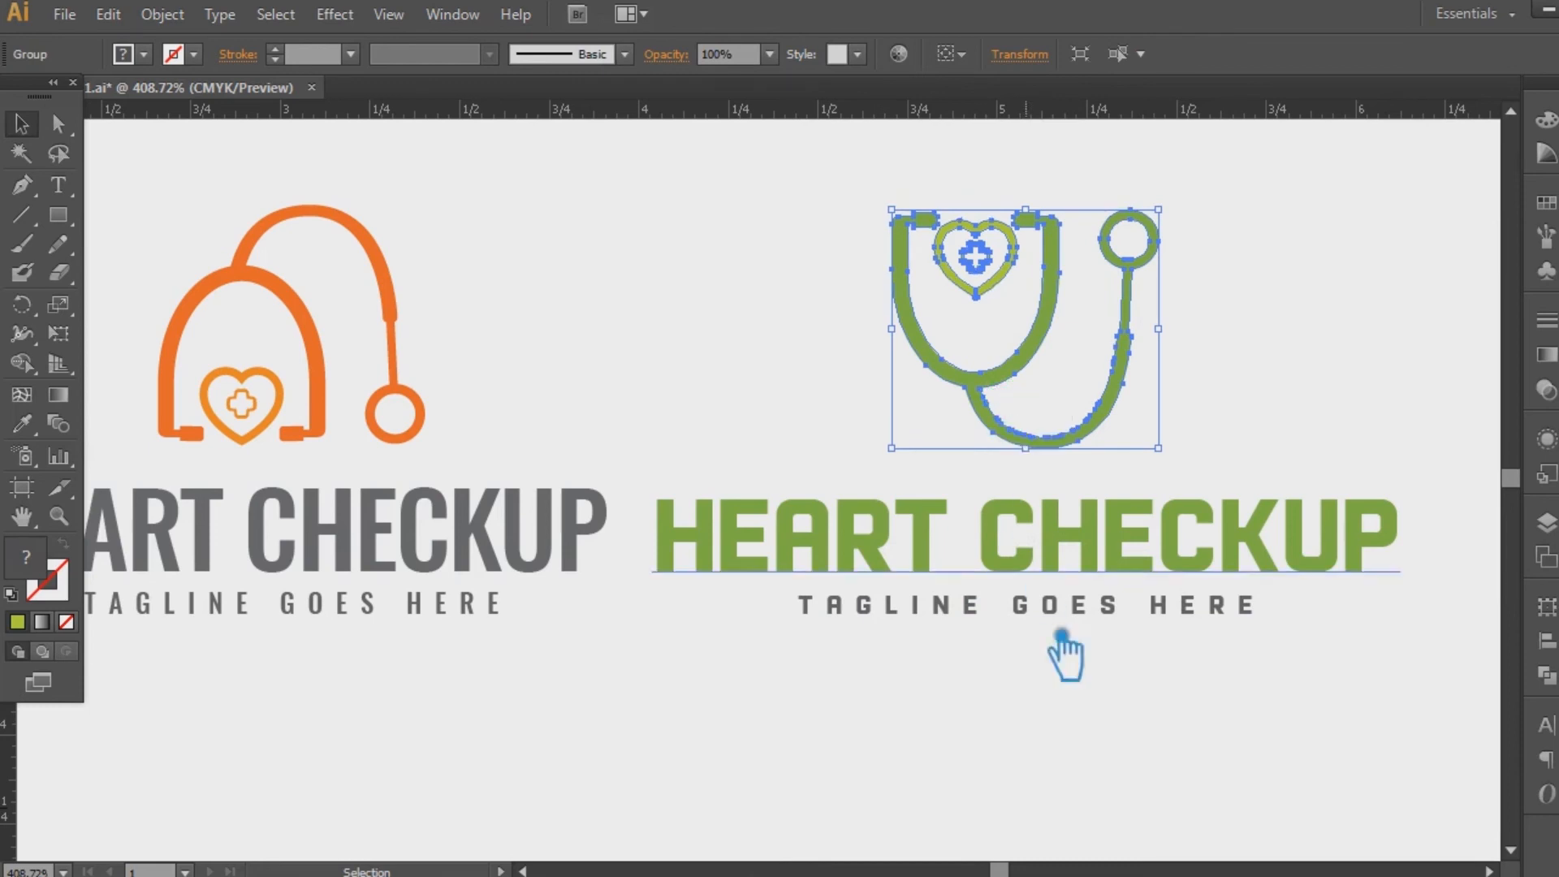
pyautogui.click(1126, 768)
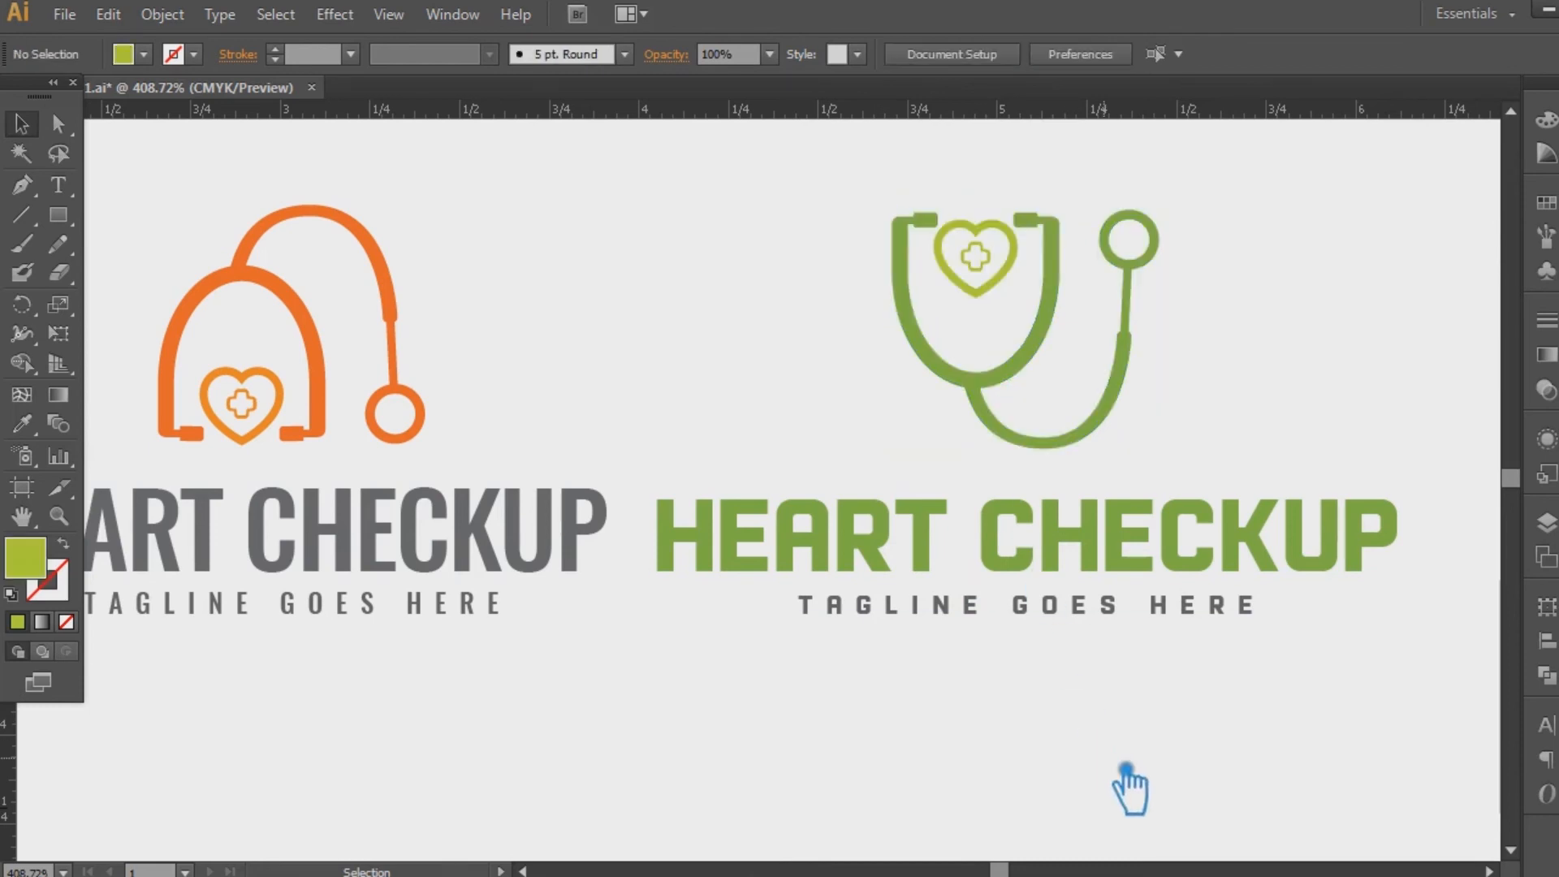
# - Tighten the letter spacing of the first logo's grey HEART CHECKUP heading
pyautogui.click(1088, 553)
pyautogui.moveTo(616, 675); pyautogui.dragTo(869, 674)
pyautogui.click(682, 605)
pyautogui.click(670, 725)
pyautogui.click(662, 579)
pyautogui.click(694, 712)
pyautogui.press('a')
pyautogui.click(642, 568)
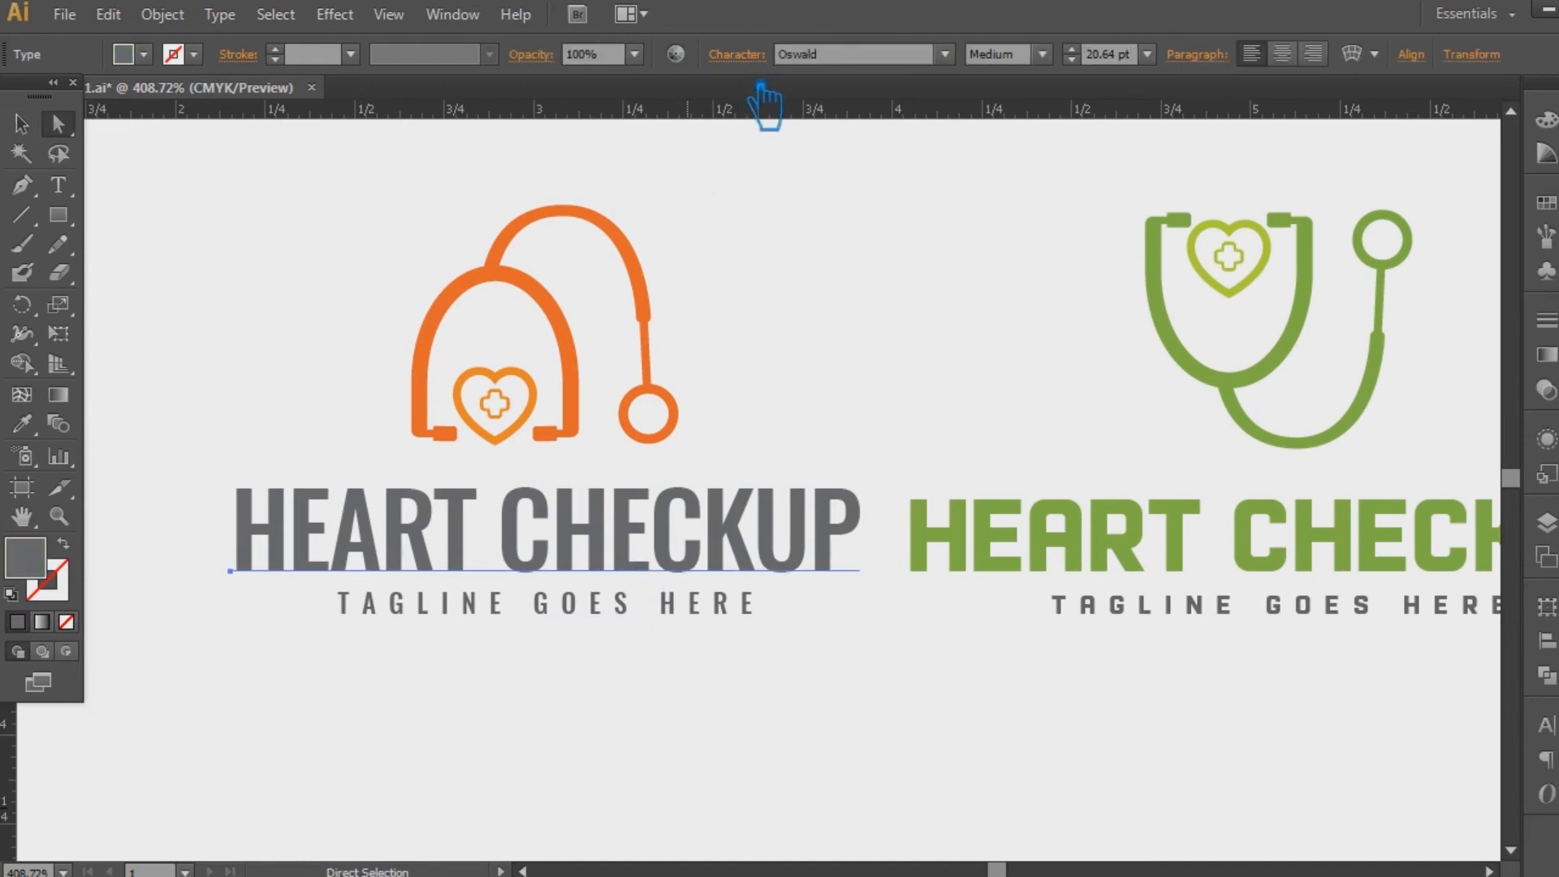
pyautogui.click(743, 54)
pyautogui.click(748, 198)
pyautogui.click(790, 279)
pyautogui.click(906, 288)
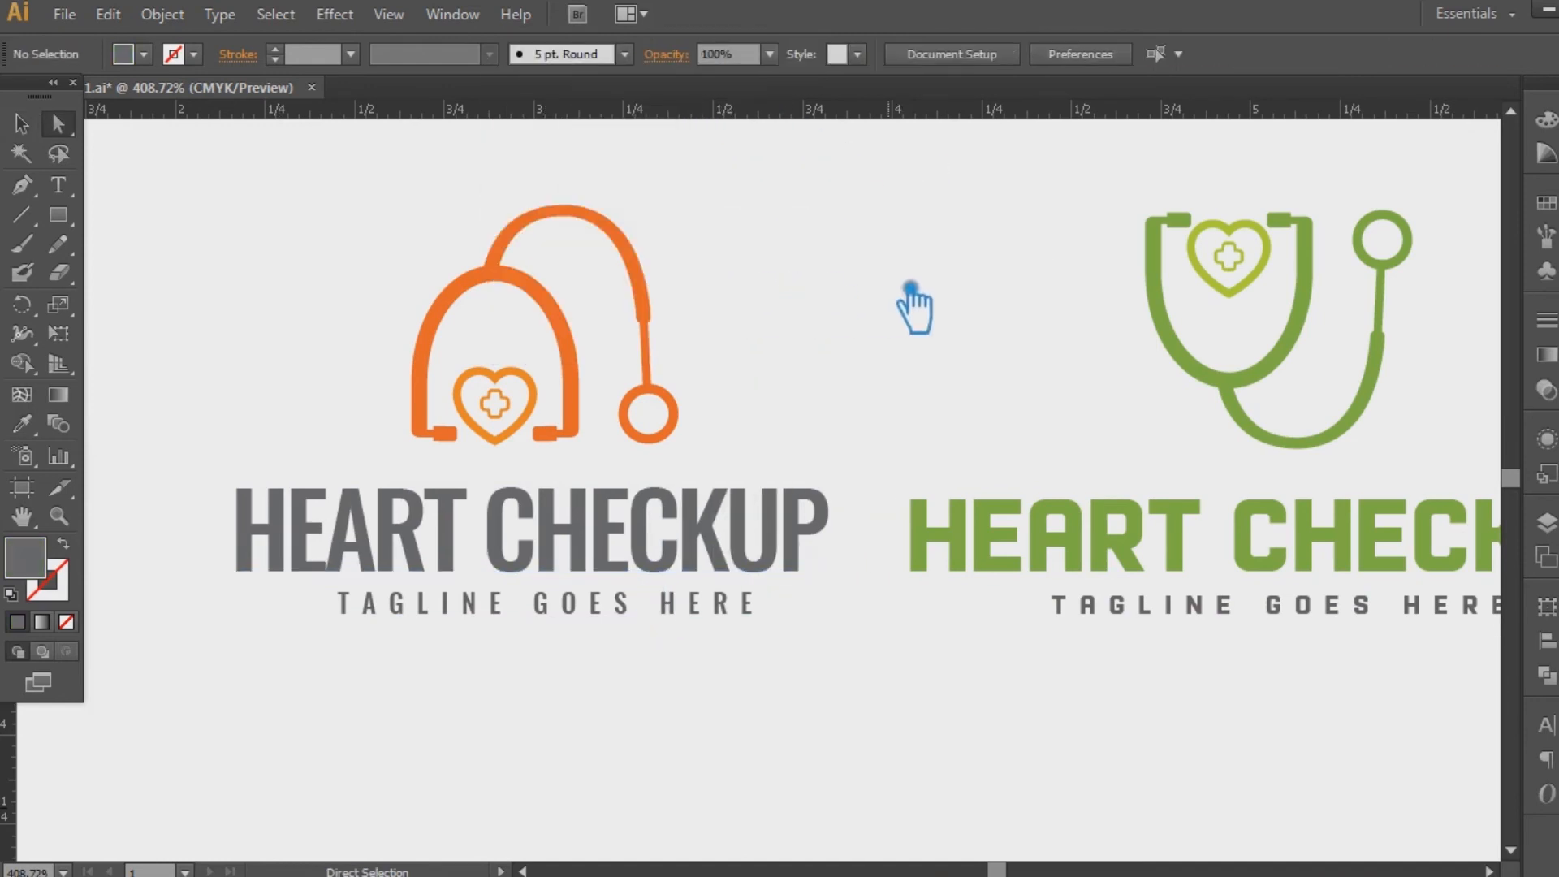
# - Ungroup the first logo's parts and align its icon, heading and tagline on a common horizontal centre
pyautogui.click(24, 124)
pyautogui.rightClick(558, 423)
pyautogui.rightClick(482, 599)
pyautogui.click(598, 740)
pyautogui.click(699, 701)
pyautogui.moveTo(700, 700); pyautogui.dragTo(568, 389)
pyautogui.click(804, 54)
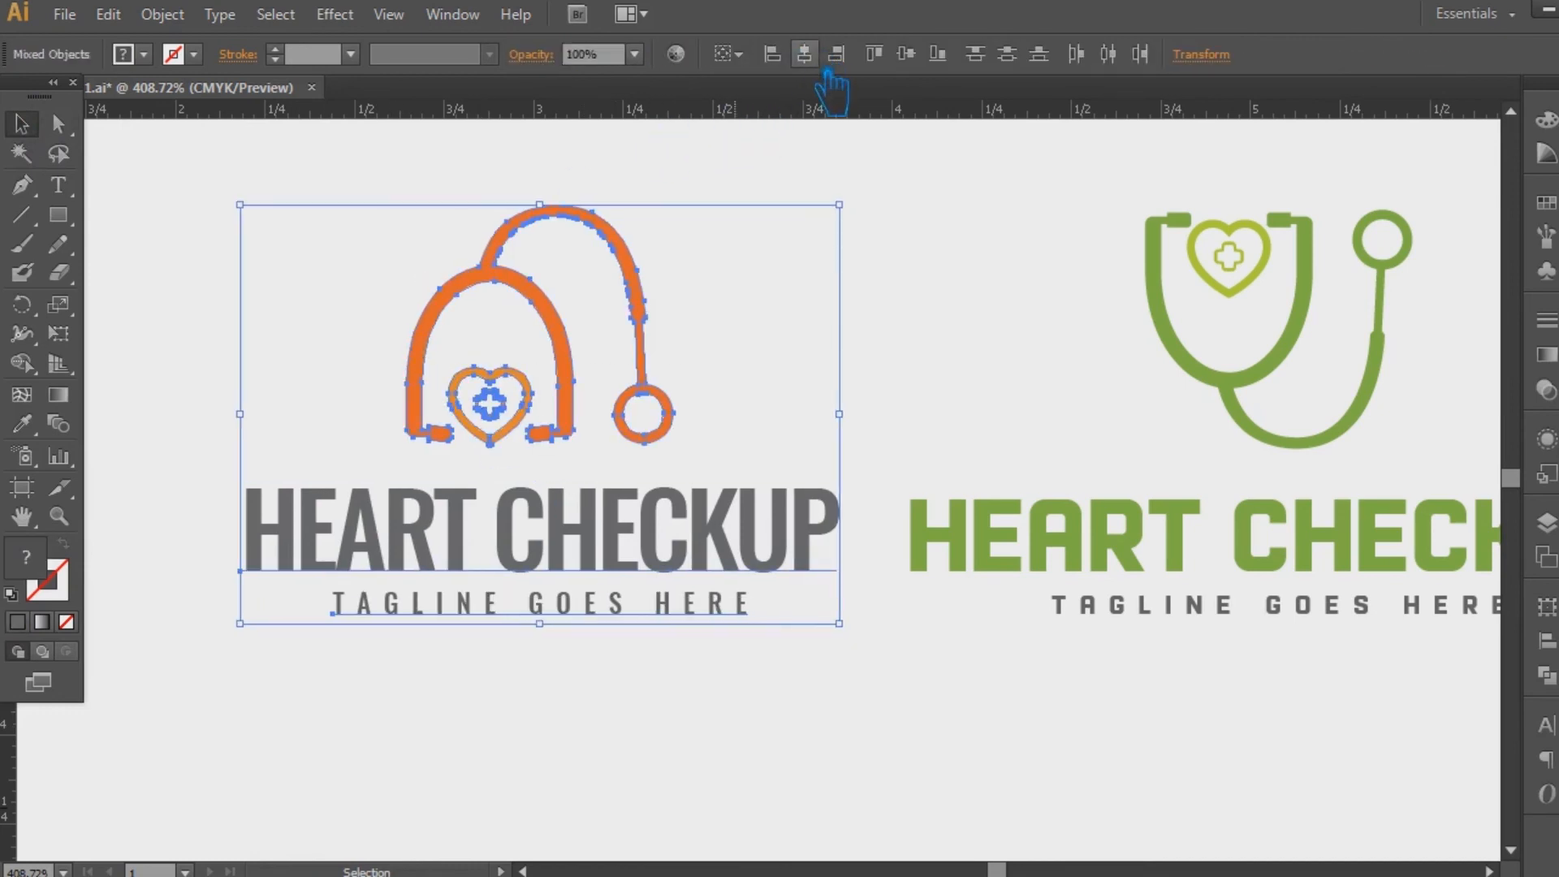
pyautogui.click(930, 360)
# - Tighten the letter spacing of the second logo's green HEART CHECKUP heading
pyautogui.moveTo(942, 379); pyautogui.dragTo(728, 387)
pyautogui.click(1093, 540)
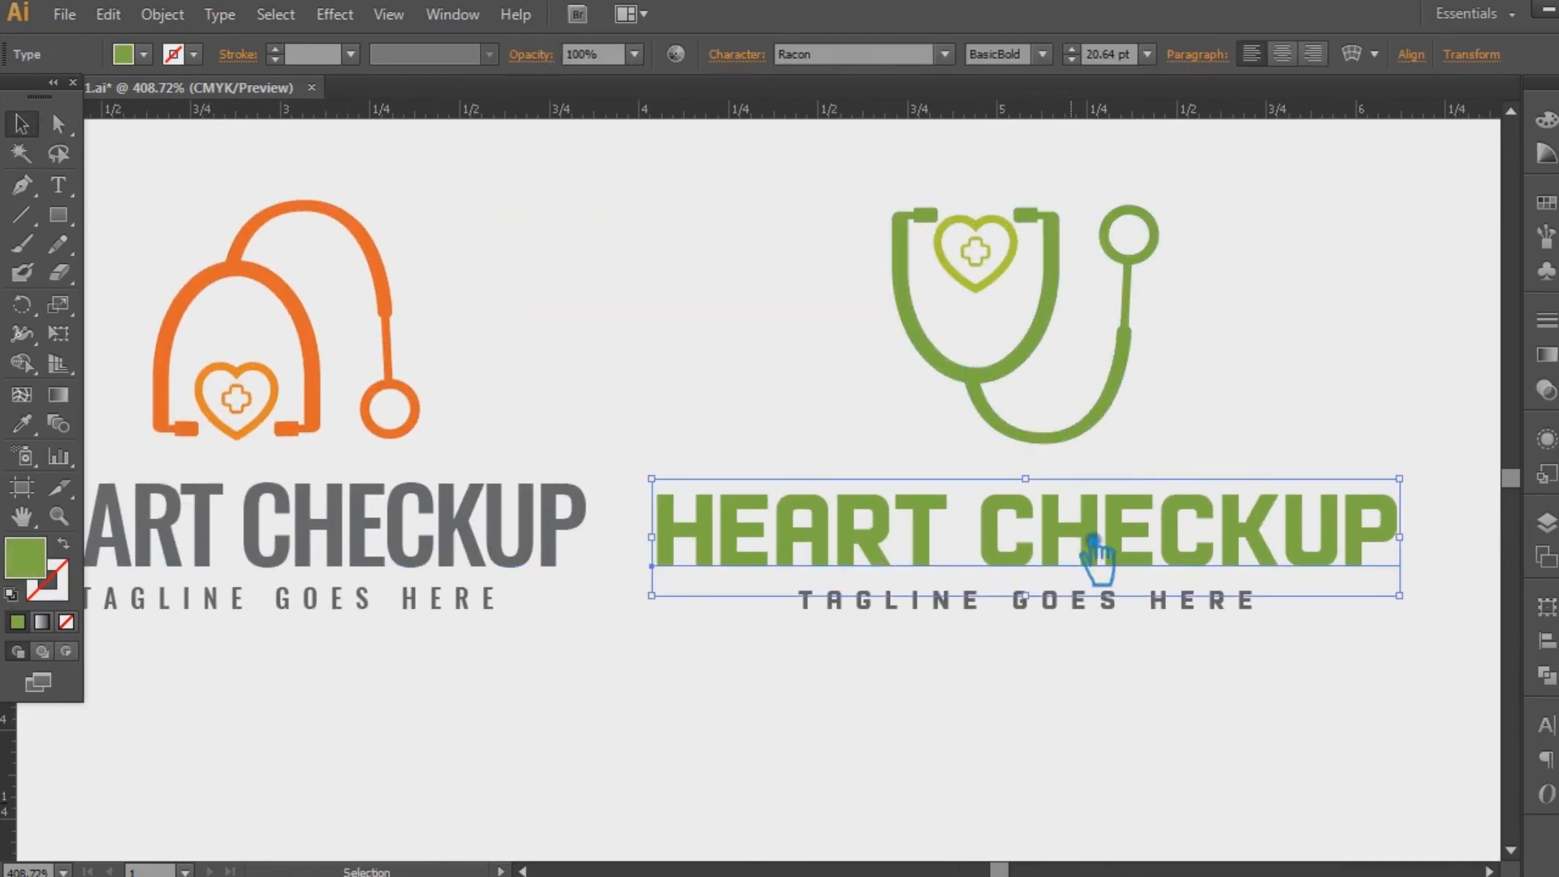
pyautogui.click(760, 56)
pyautogui.click(753, 199)
pyautogui.click(783, 279)
pyautogui.click(851, 348)
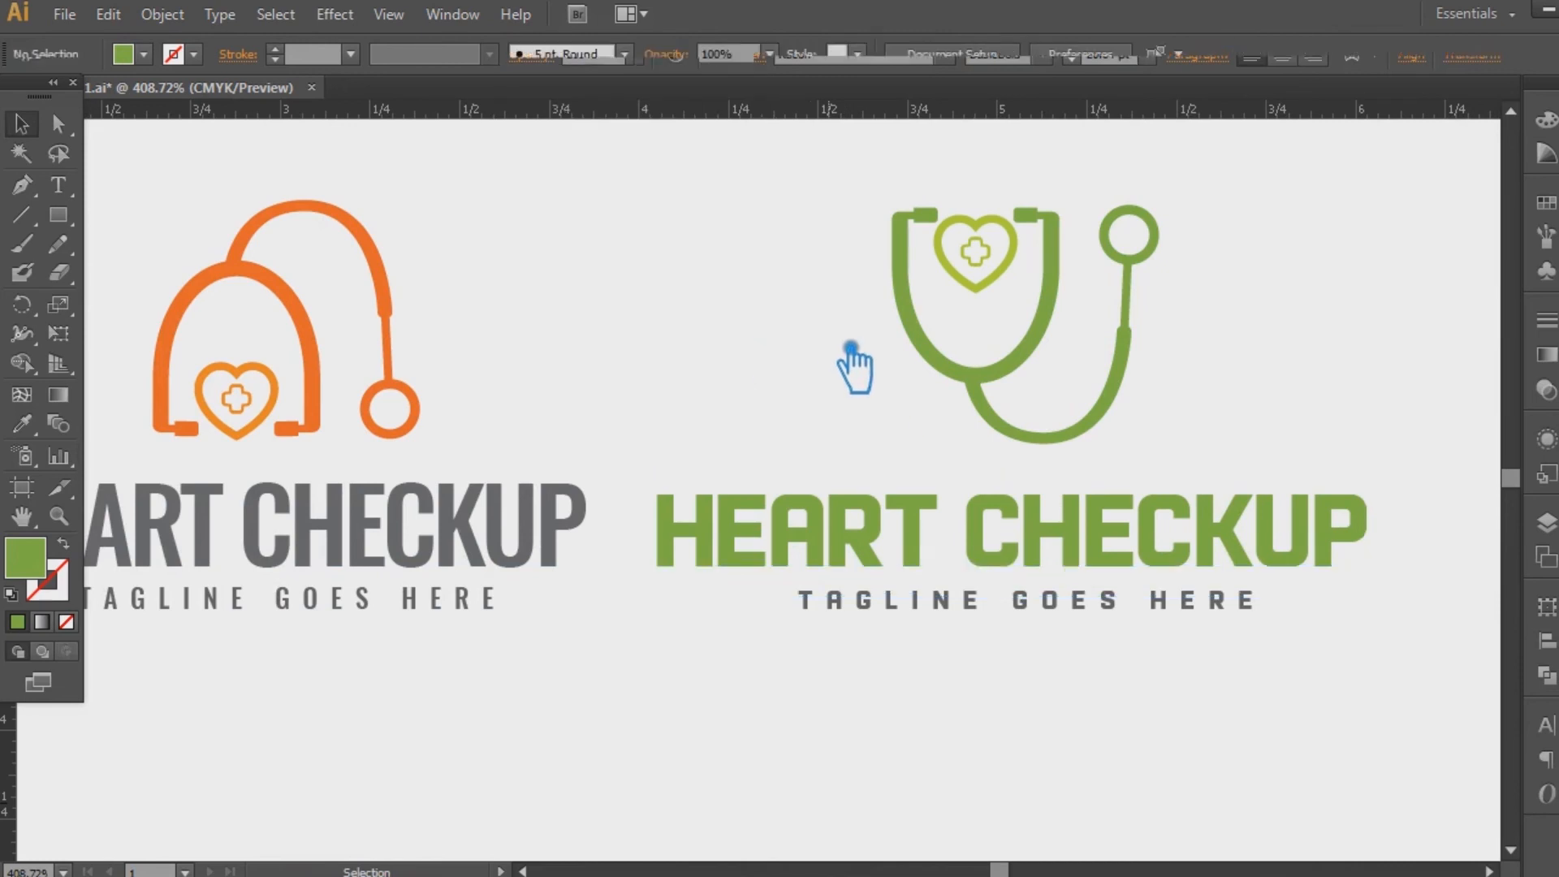
# - Align the second logo's icon, heading and tagline on a common horizontal centre and save the document
pyautogui.moveTo(1177, 644); pyautogui.dragTo(737, 228)
pyautogui.click(809, 55)
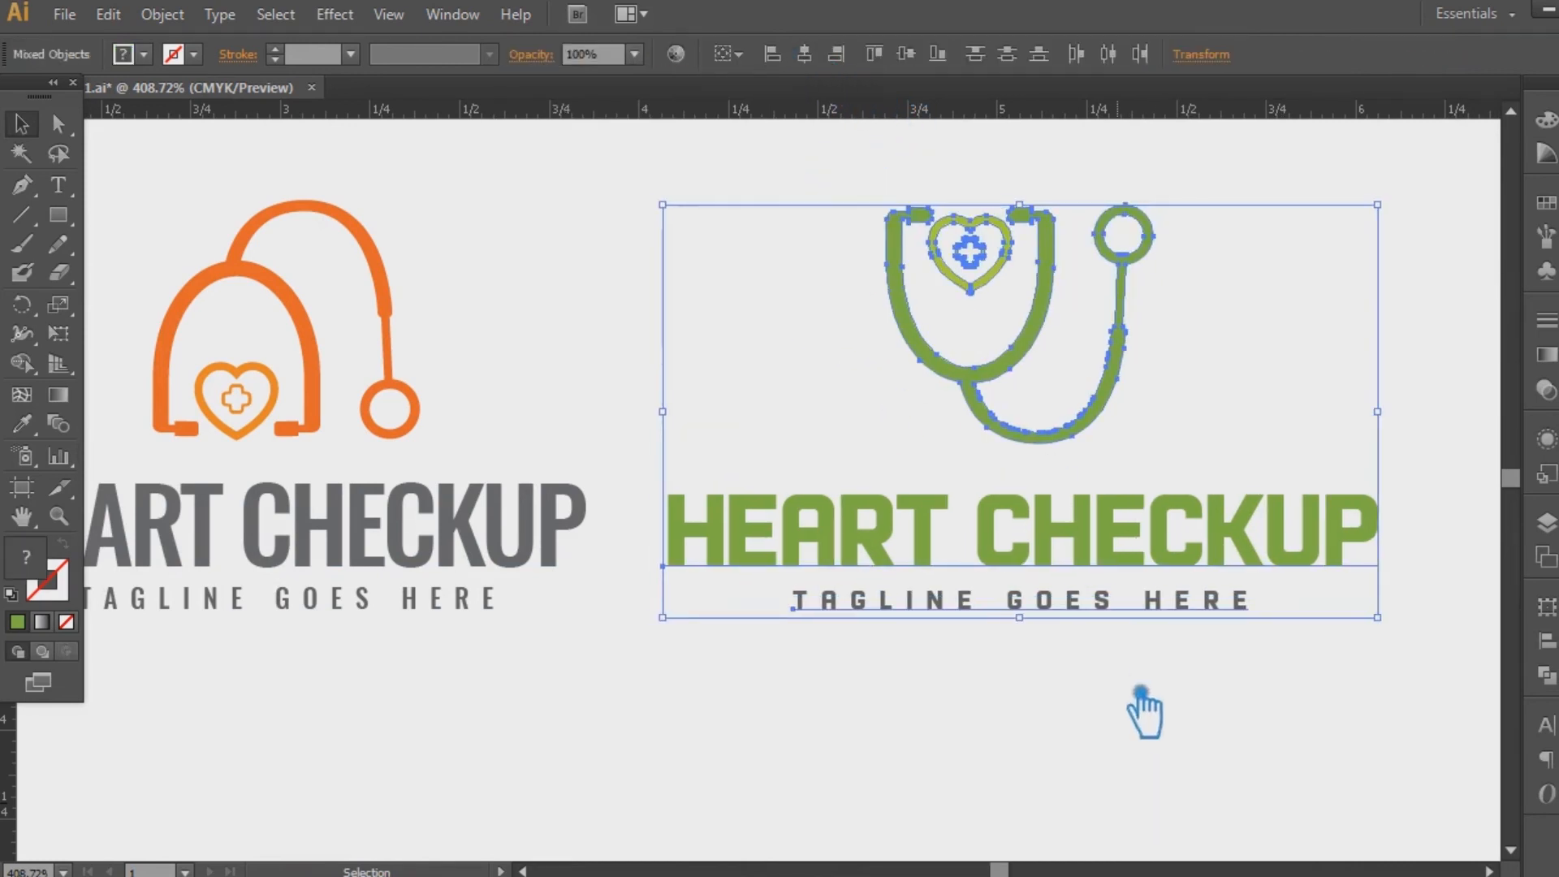
pyautogui.keyDown('ctrl'); pyautogui.click(1124, 696); pyautogui.keyUp('ctrl')
pyautogui.hotkey('ctrl', '-')
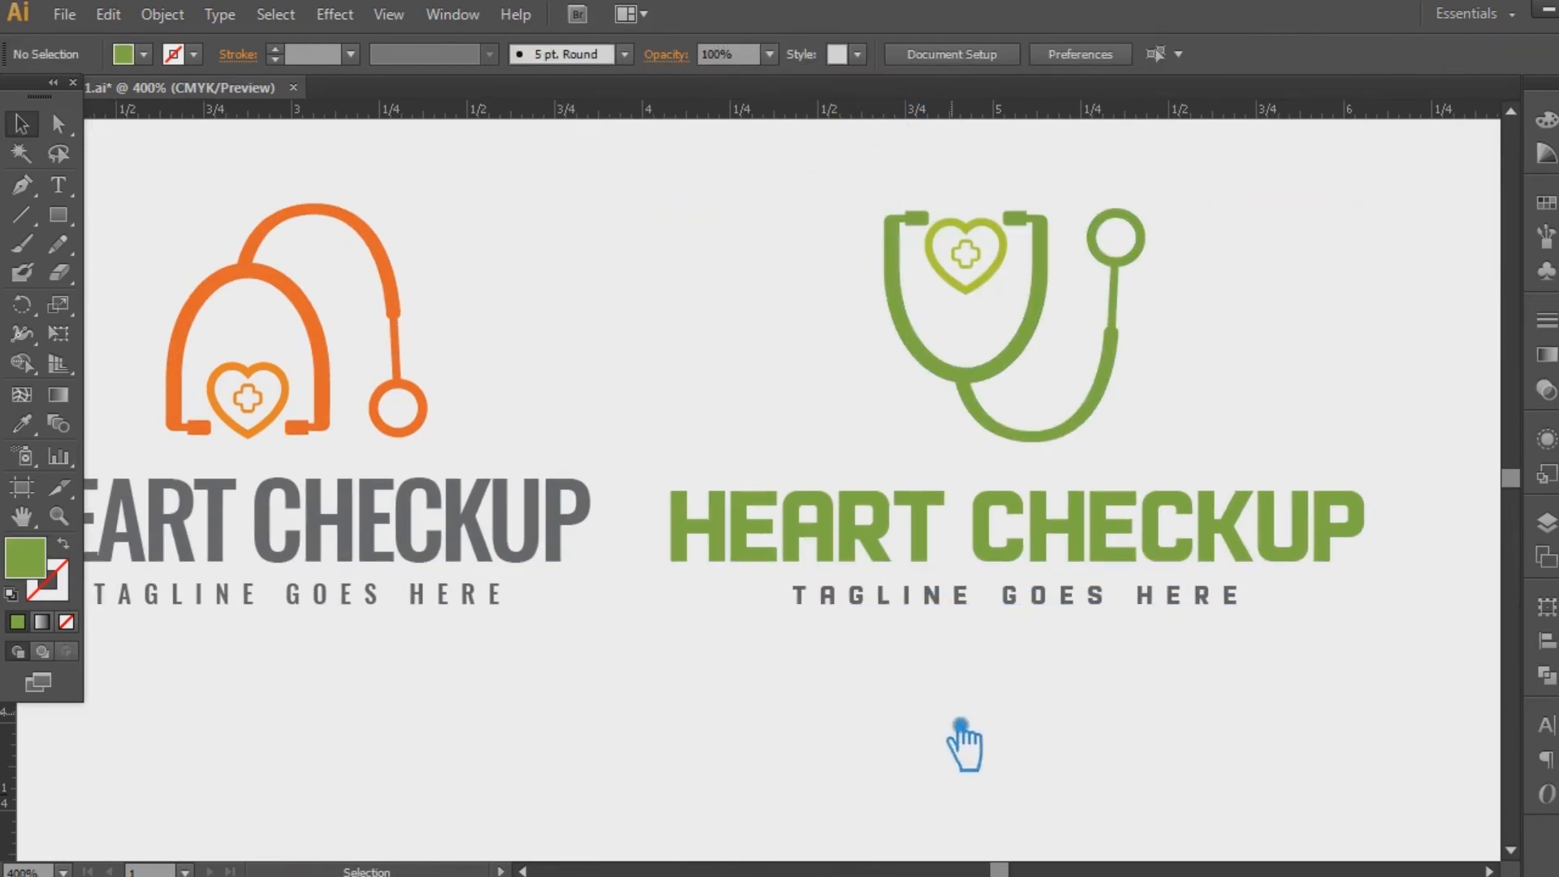
pyautogui.moveTo(961, 725); pyautogui.dragTo(1034, 732)
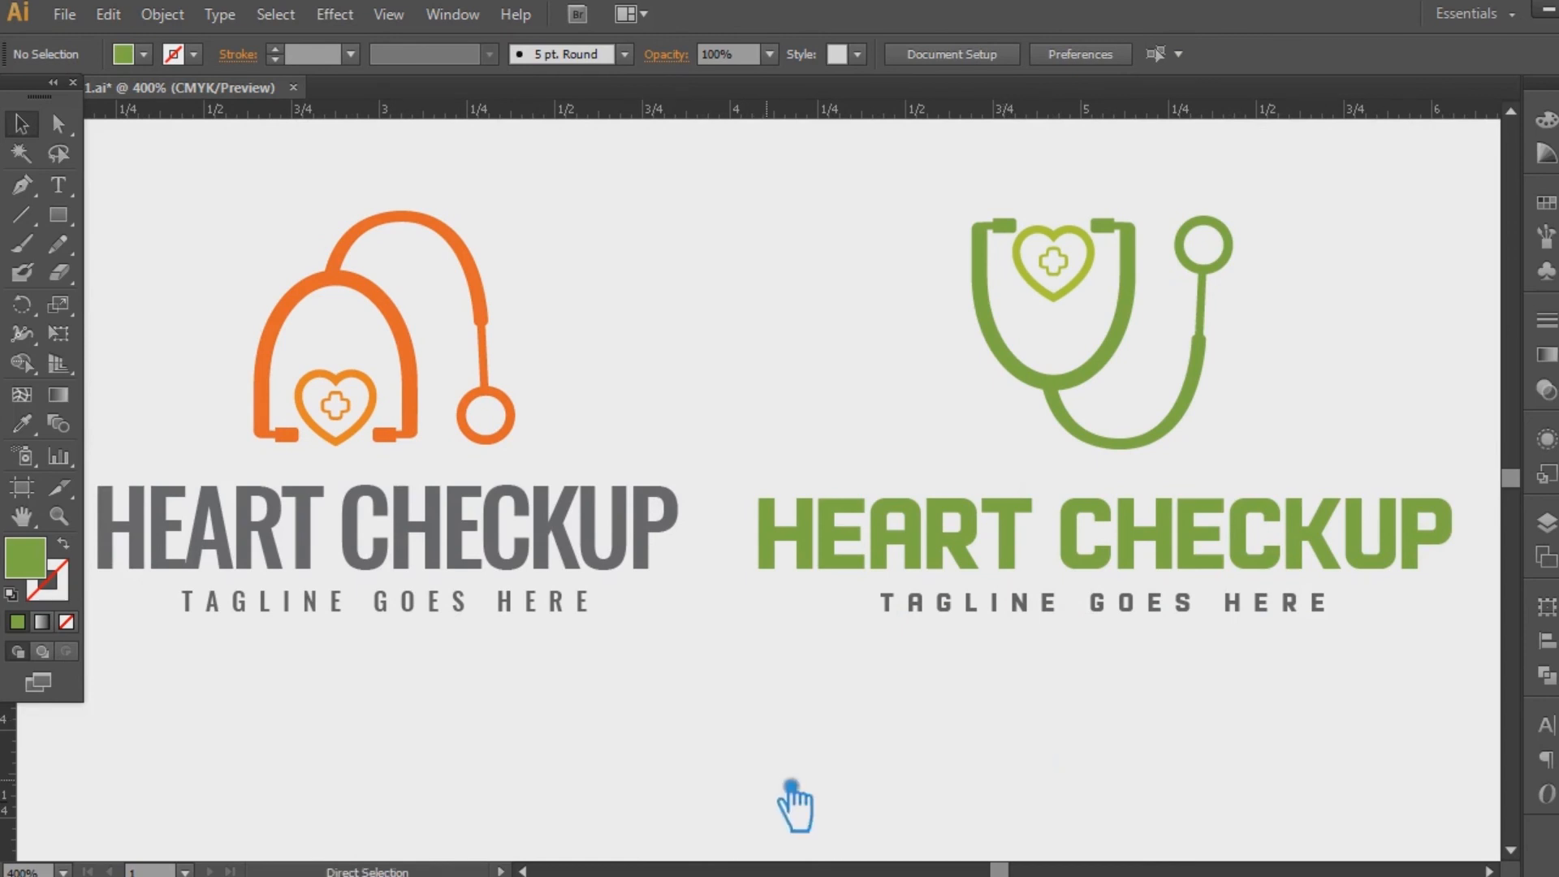
pyautogui.press('s')
pyautogui.hotkey('ctrl', 's')
pyautogui.moveTo(802, 682)
pyautogui.mouseDown()
pyautogui.moveTo(866, 689)
pyautogui.moveTo(812, 676)
pyautogui.moveTo(813, 698)
pyautogui.mouseUp()
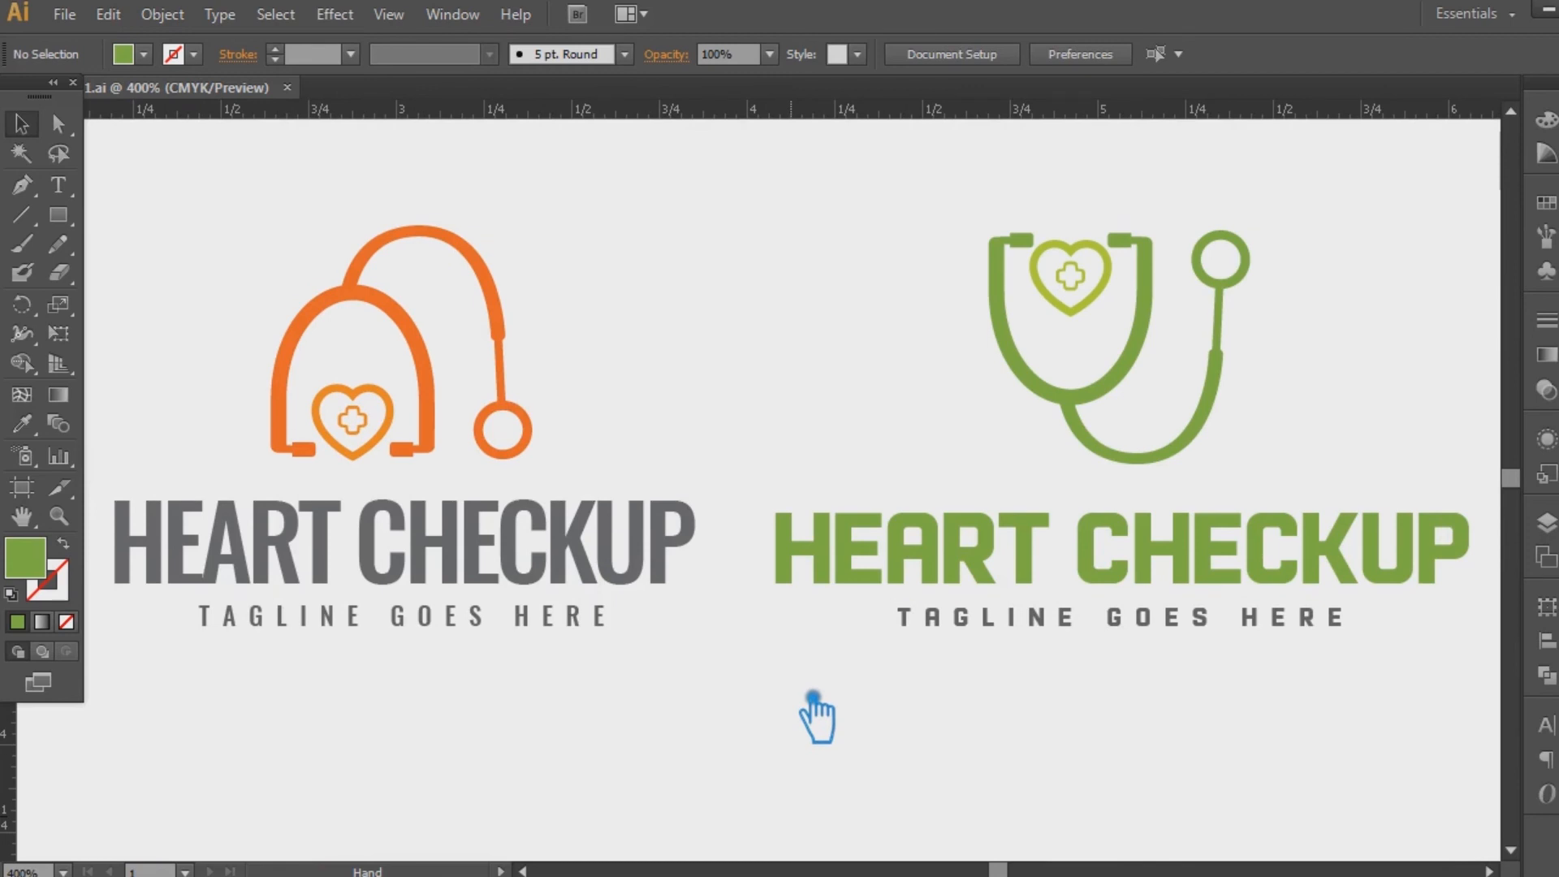
# - Try copying the green heading's font and colour onto the first logo's heading with the Eyedropper
pyautogui.click(471, 579)
pyautogui.click(526, 754)
pyautogui.press('a')
pyautogui.click(489, 560)
pyautogui.keyDown('shift'); pyautogui.click(467, 621); pyautogui.keyUp('shift')
pyautogui.click(24, 425)
pyautogui.click(369, 372)
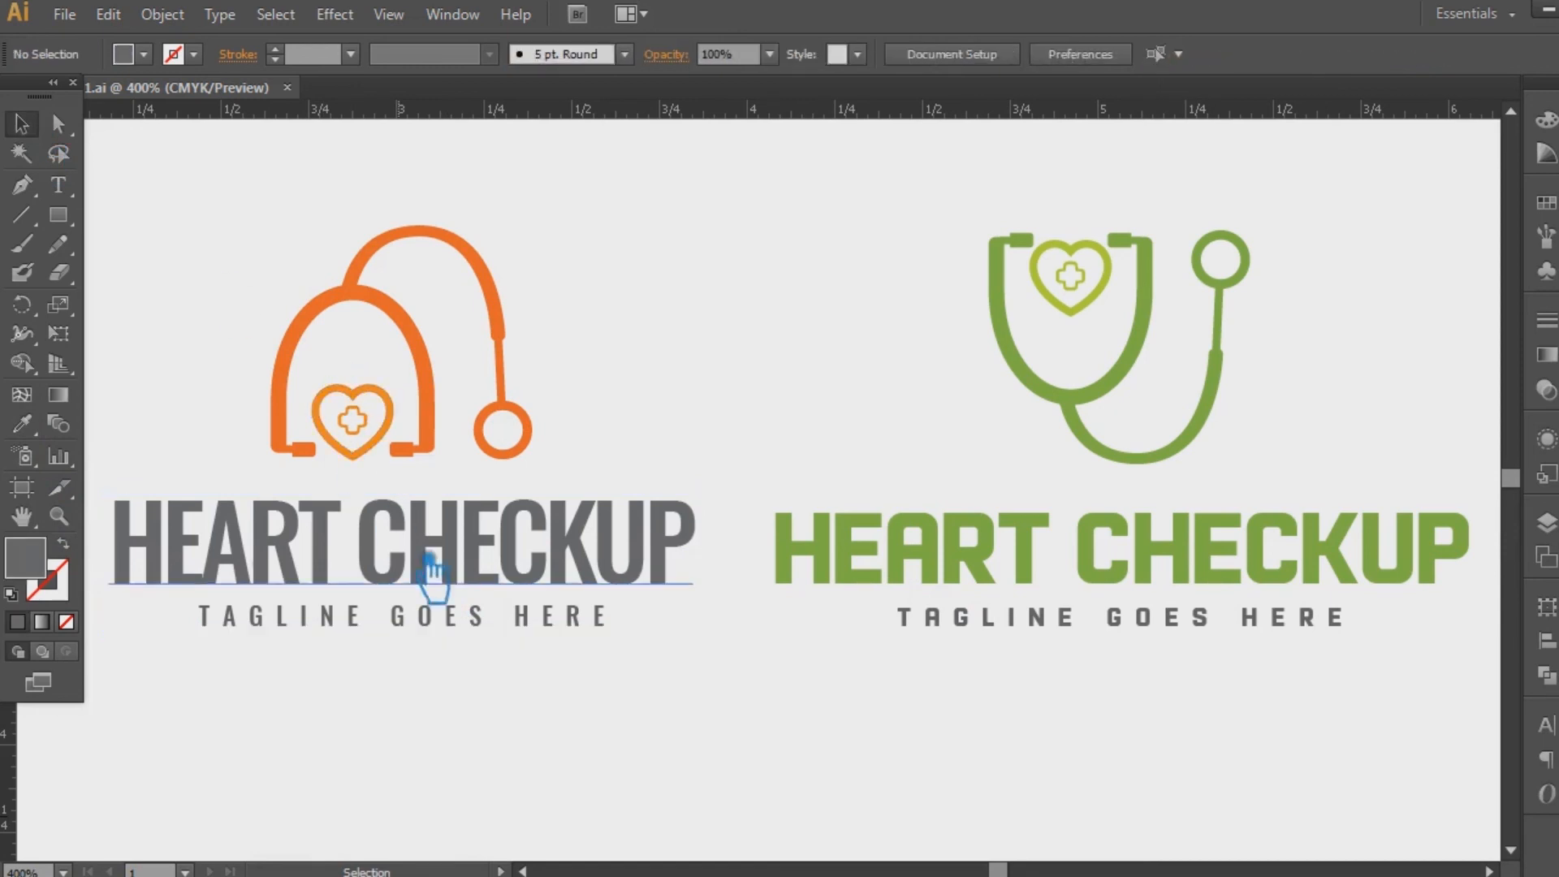
pyautogui.click(466, 579)
pyautogui.press('i')
pyautogui.click(867, 581)
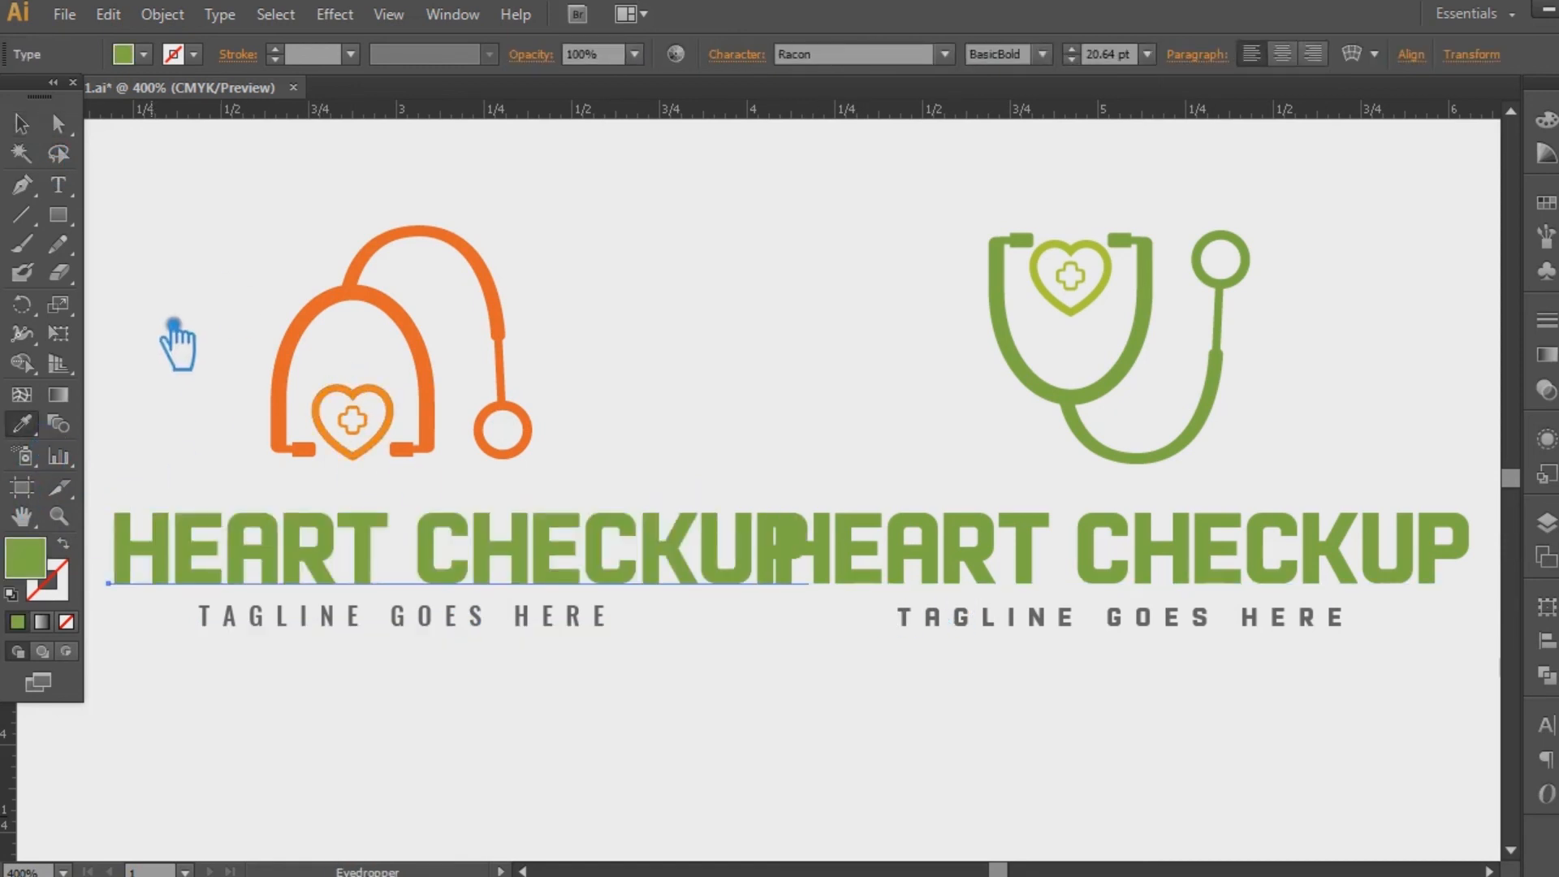
# - Undo the formatting copied onto the first logo's heading
pyautogui.click(435, 386)
pyautogui.click(22, 124)
pyautogui.click(171, 160)
pyautogui.moveTo(860, 368); pyautogui.dragTo(979, 374)
pyautogui.hotkey('ctrl', 'z')
pyautogui.hotkey('ctrl', 'z')
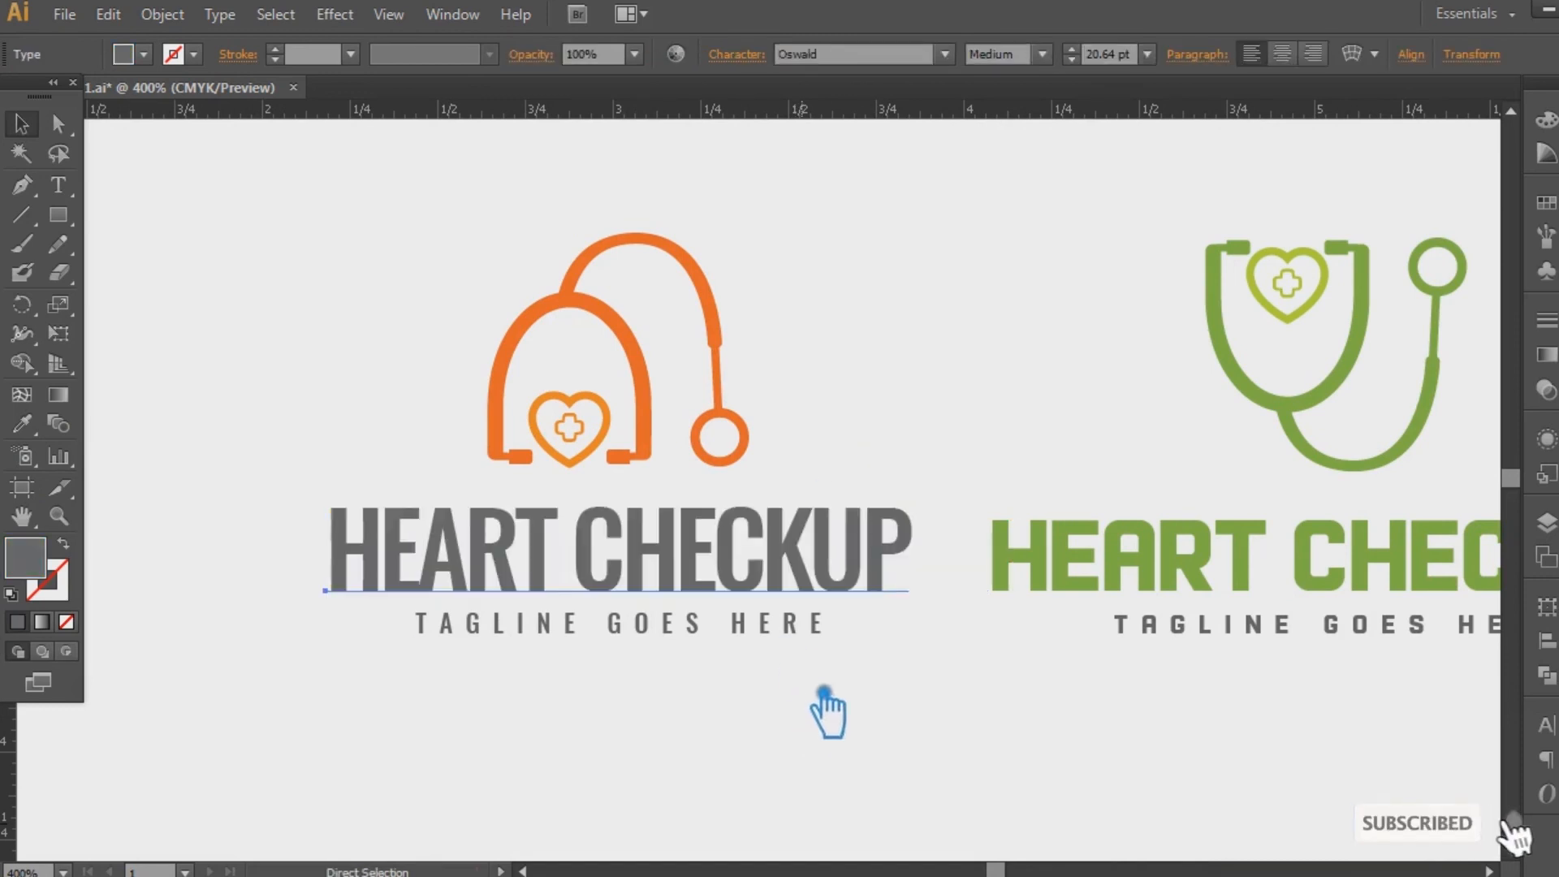
# - Select the whole first logo and nudge it left to make room for a wider heading
pyautogui.moveTo(845, 661); pyautogui.dragTo(407, 358)
pyautogui.press('Left')
pyautogui.press('Left')
pyautogui.press('Left')
pyautogui.press('Left')
pyautogui.press('Left')
pyautogui.press('Left')
pyautogui.press('Left')
pyautogui.press('Left')
pyautogui.press('Left')
pyautogui.press('Left')
pyautogui.press('Left')
pyautogui.press('Left')
pyautogui.press('Left')
pyautogui.press('Left')
pyautogui.press('Left')
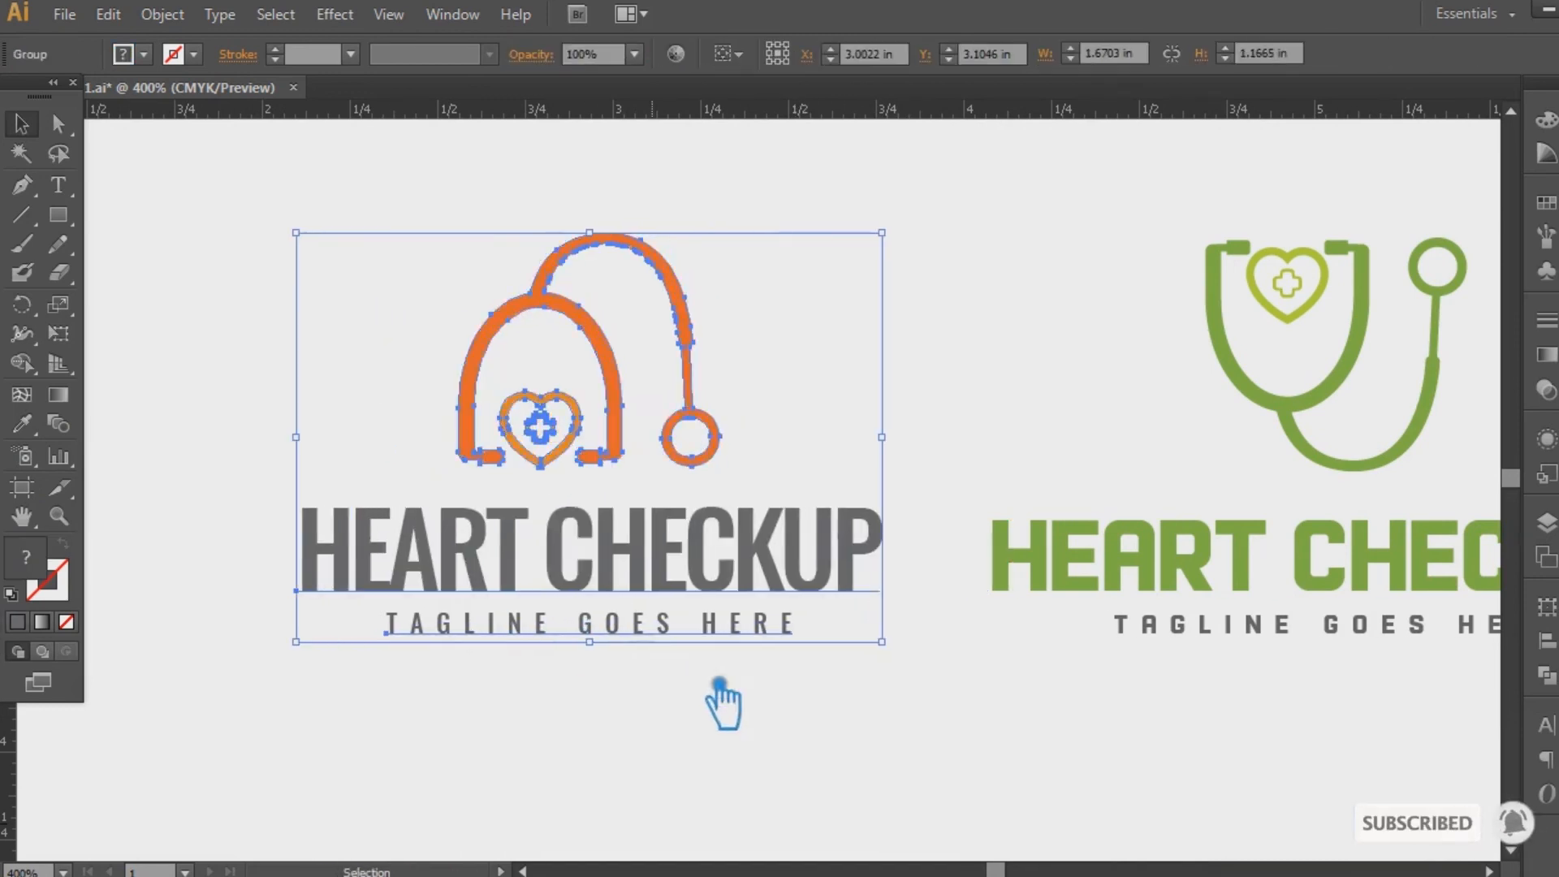
pyautogui.press('Left')
pyautogui.press('Left')
pyautogui.press('Left')
pyautogui.press('Left')
pyautogui.press('Left')
pyautogui.press('Left')
pyautogui.press('Left')
pyautogui.press('Left')
pyautogui.press('Left')
pyautogui.press('Left')
pyautogui.click(894, 742)
# - Apply the green heading's Racon BasicBold formatting and colour to the first logo's heading with the Eyedropper
pyautogui.click(621, 581)
pyautogui.click(661, 684)
pyautogui.press('a')
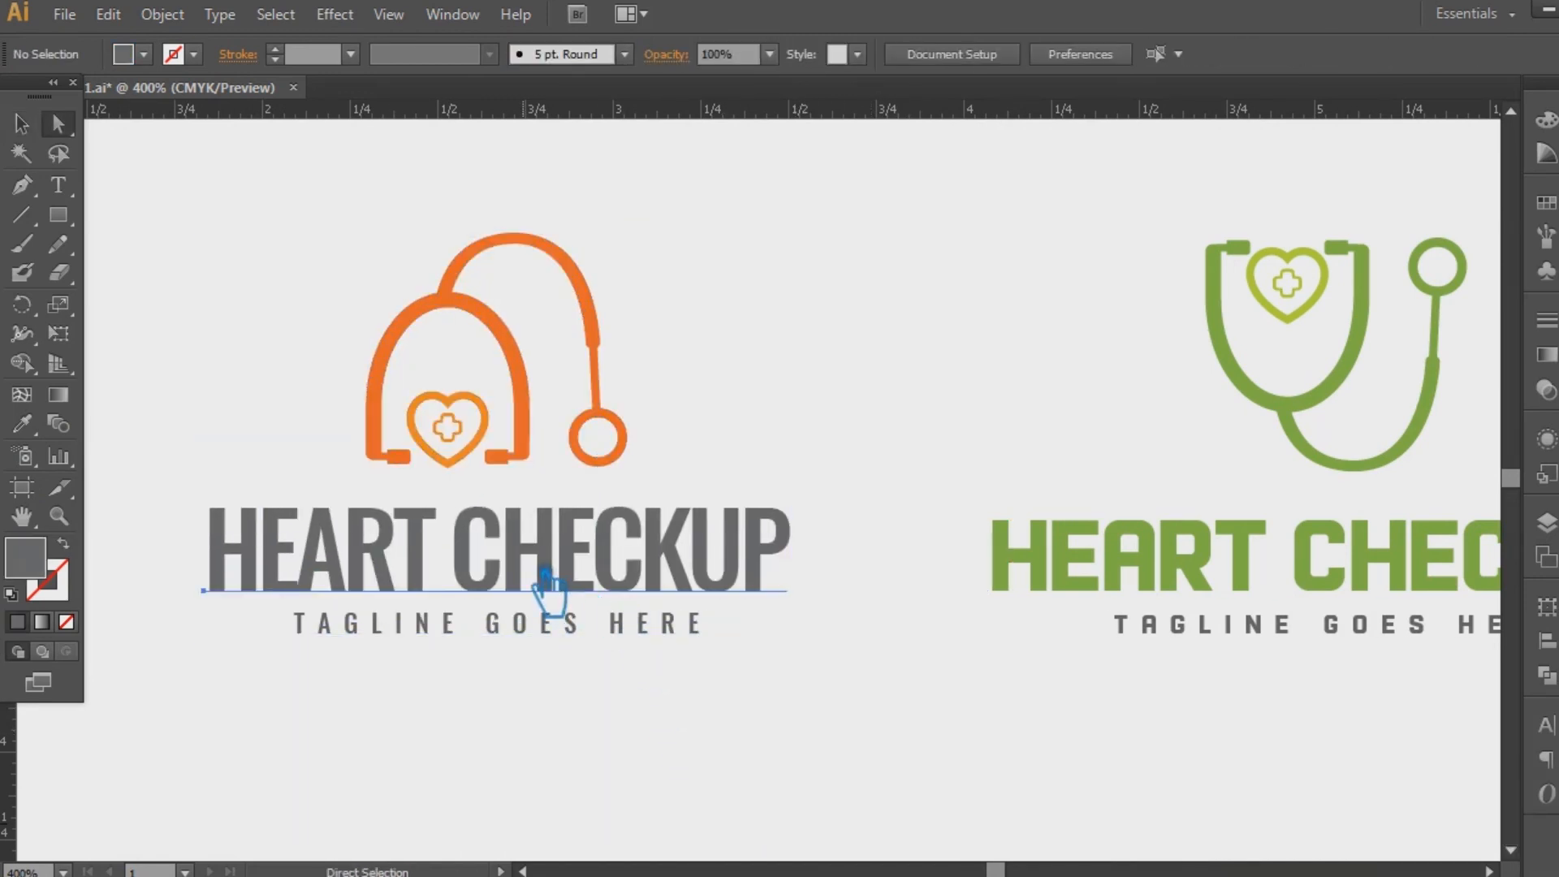
pyautogui.click(543, 577)
pyautogui.click(22, 424)
pyautogui.click(1084, 581)
pyautogui.click(57, 124)
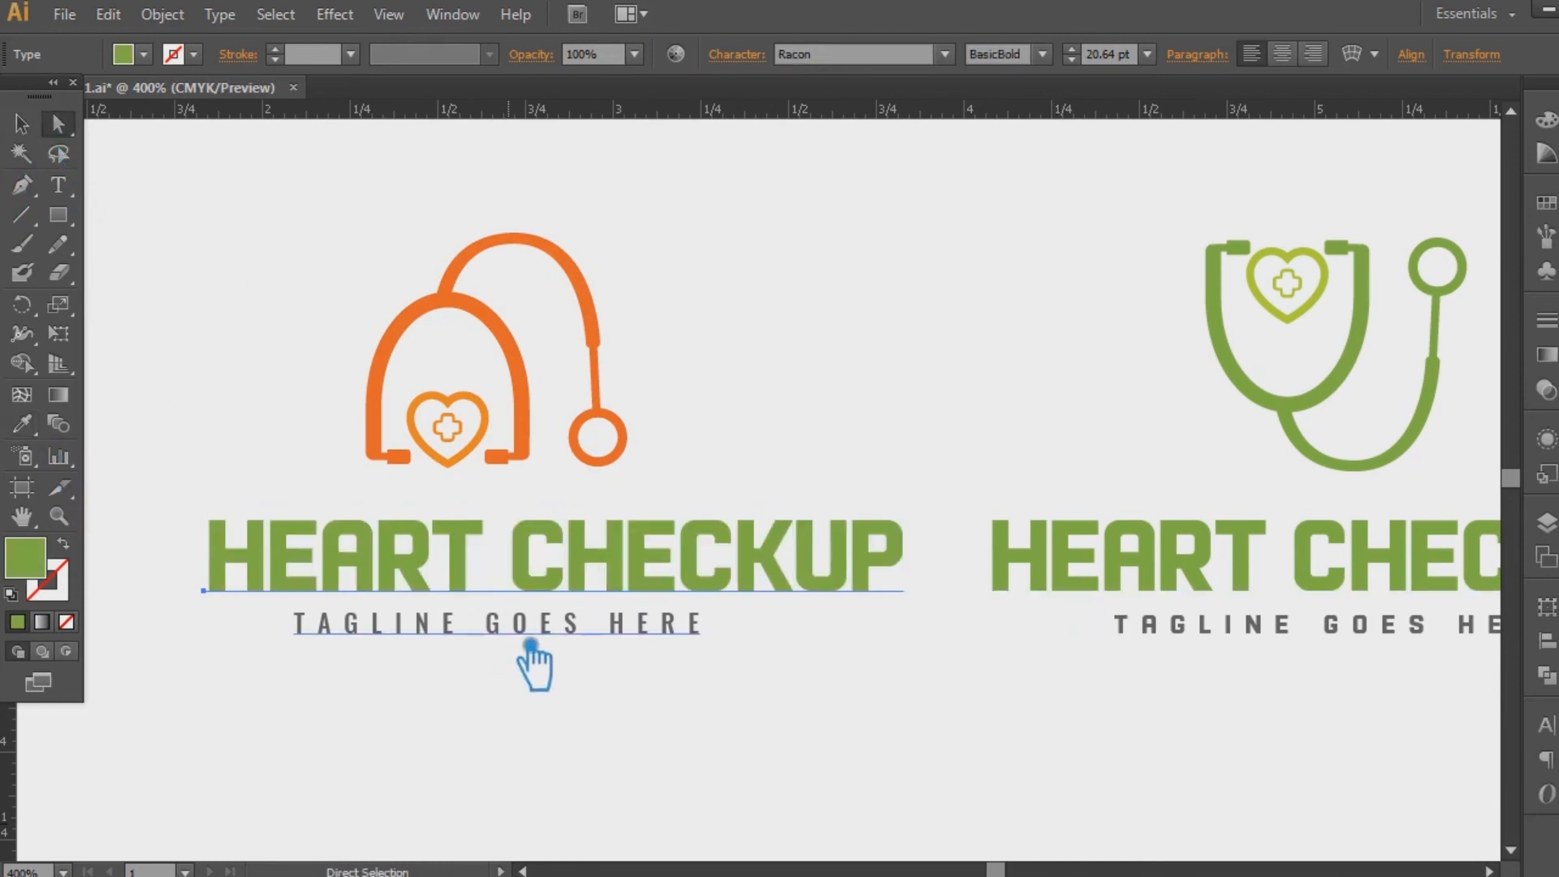
# - Copy the second tagline's Racon BasicBold formatting onto the first logo's tagline with the Eyedropper
pyautogui.click(536, 642)
pyautogui.press('i')
pyautogui.click(1251, 639)
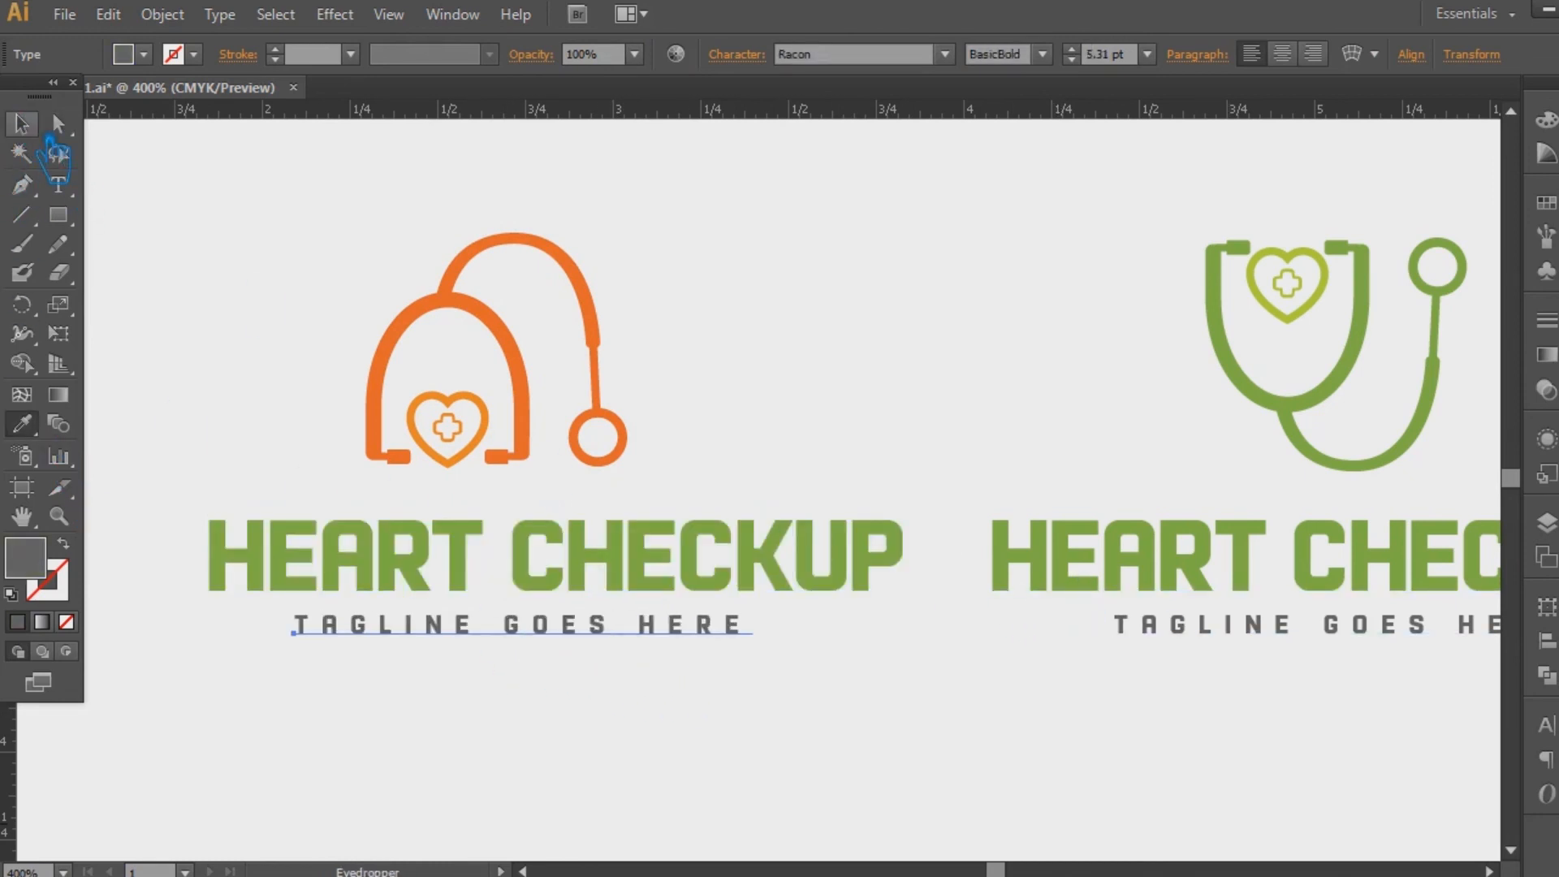
pyautogui.click(25, 124)
pyautogui.click(816, 320)
# - Reduce the tracking of the final letter E in the first logo's tagline
pyautogui.click(59, 185)
pyautogui.moveTo(726, 627); pyautogui.dragTo(783, 629)
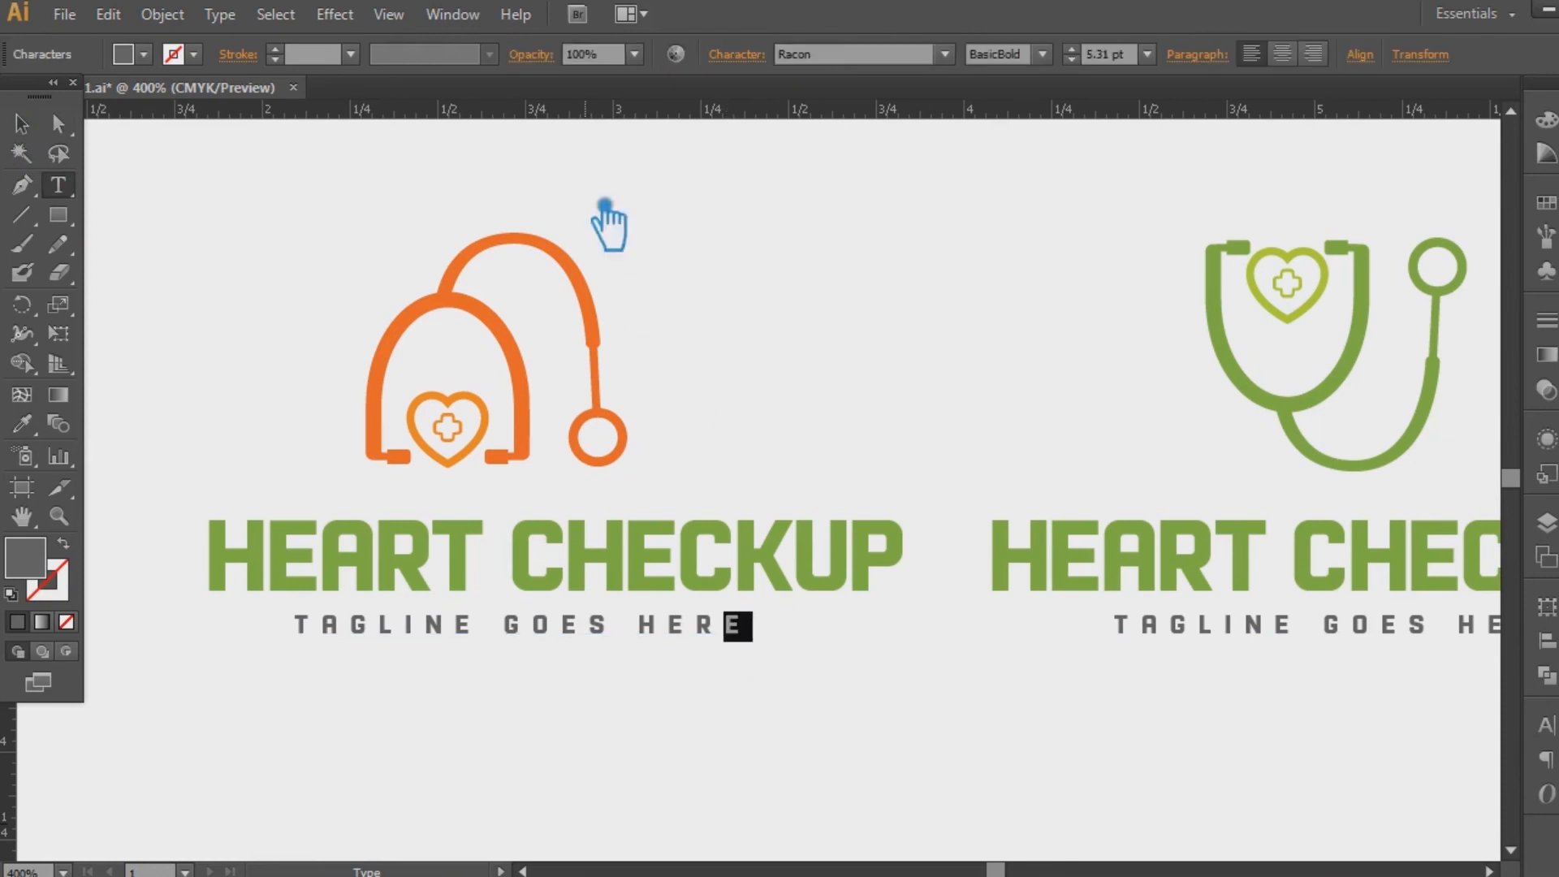
pyautogui.click(757, 57)
pyautogui.click(745, 199)
pyautogui.click(788, 392)
pyautogui.click(891, 12)
pyautogui.click(30, 126)
# - Ungroup the first logo's text and align it horizontally centred with the orange stethoscope icon
pyautogui.click(690, 626)
pyautogui.rightClick(585, 552)
pyautogui.click(638, 696)
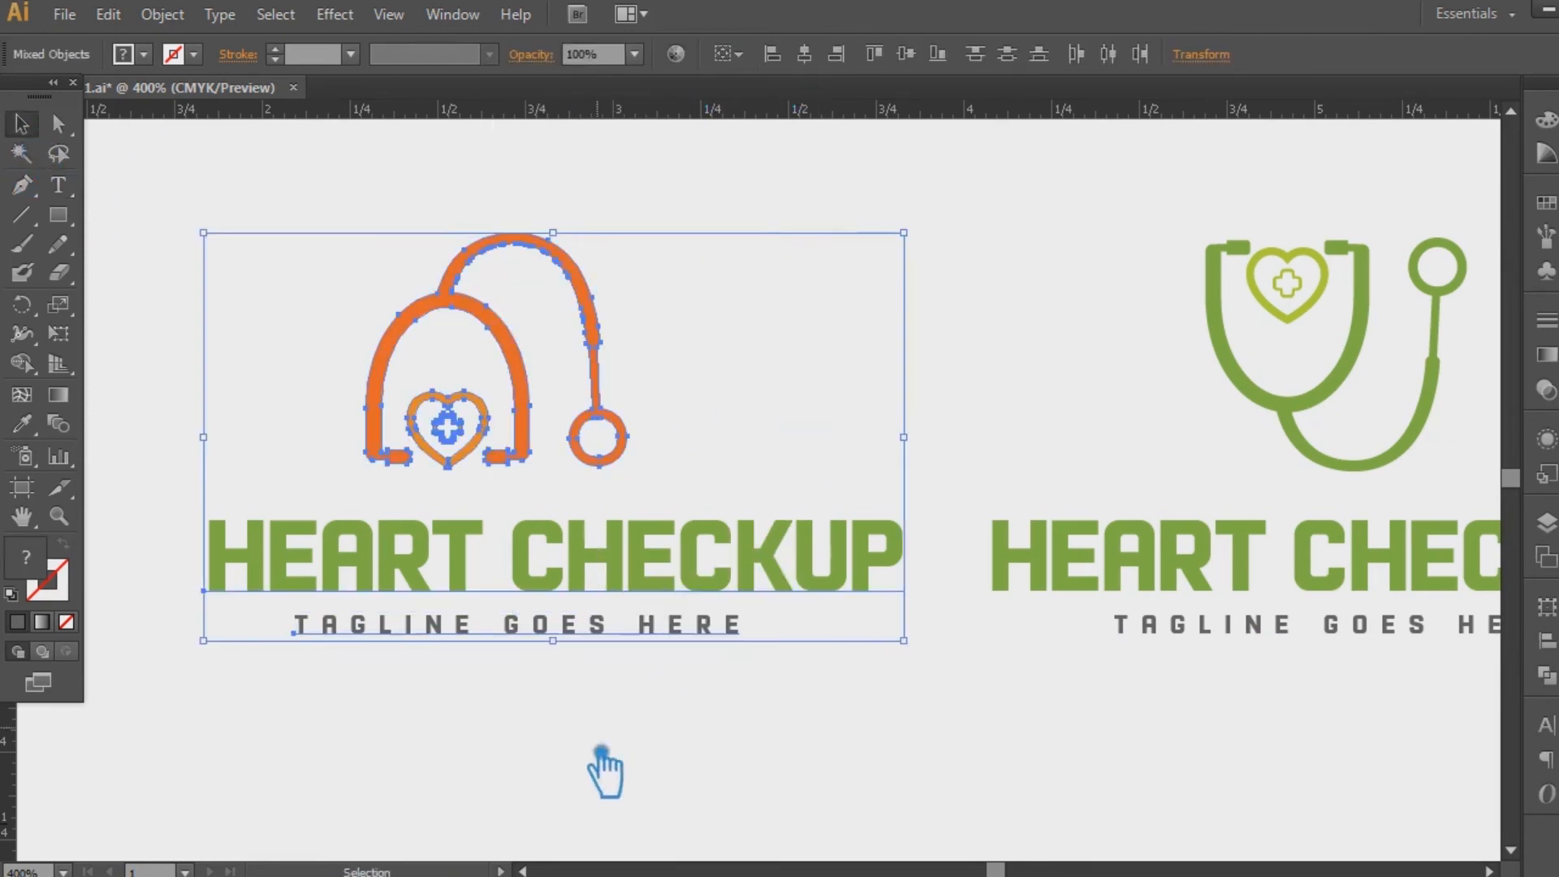
pyautogui.click(601, 766)
pyautogui.click(528, 380)
pyautogui.click(758, 700)
pyautogui.moveTo(758, 700); pyautogui.dragTo(343, 268)
pyautogui.click(804, 55)
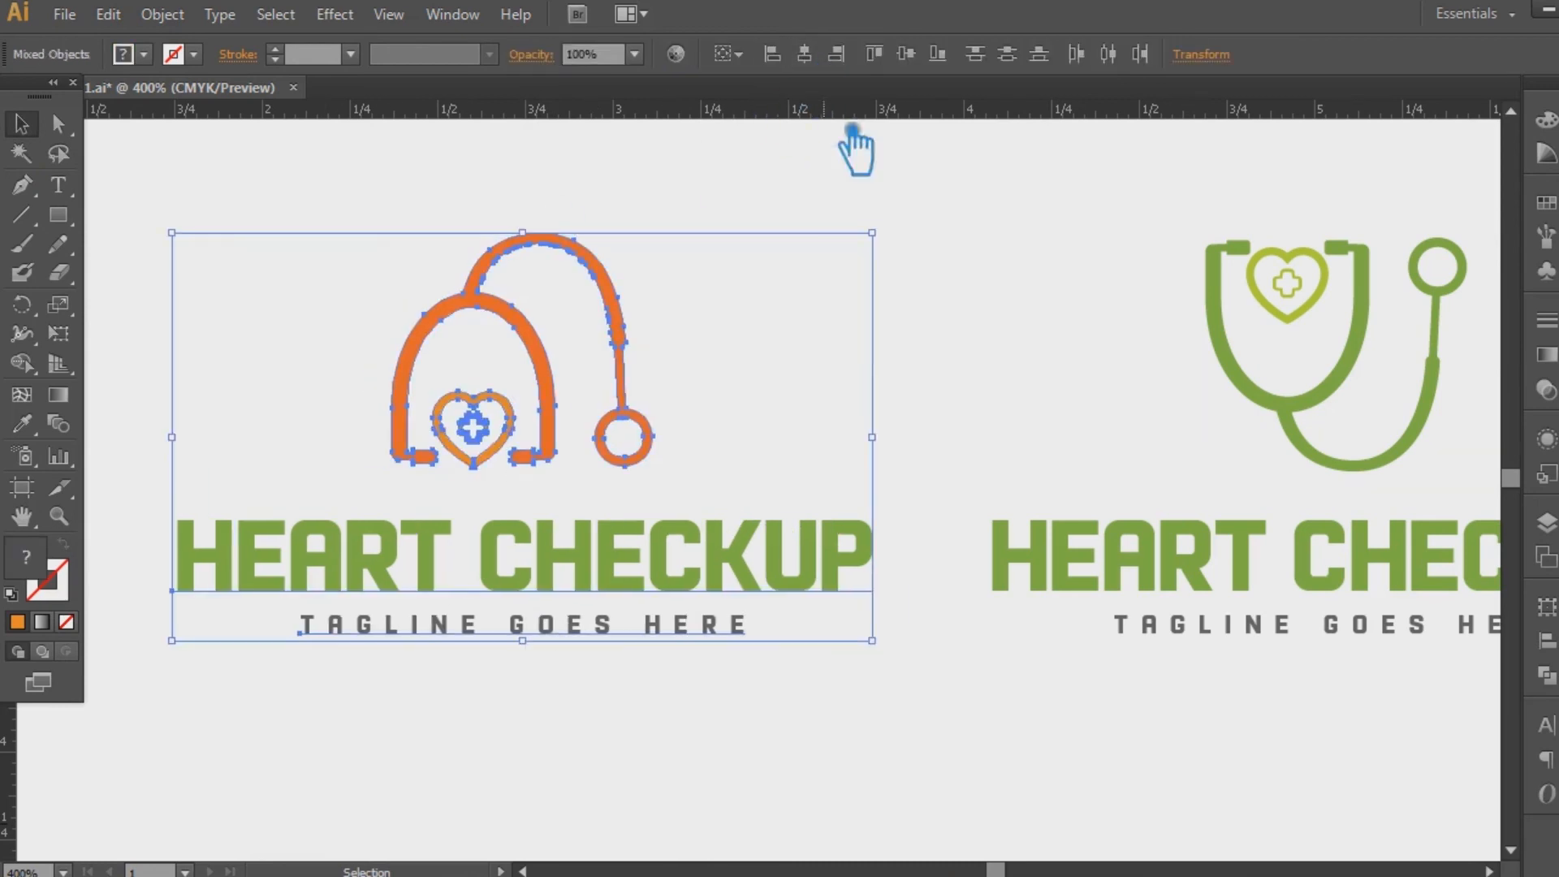
pyautogui.click(961, 352)
# - Recolour the first logo's HEART CHECKUP heading with the orange sampled from its stethoscope
pyautogui.click(711, 584)
pyautogui.click(22, 423)
pyautogui.click(445, 313)
pyautogui.click(27, 128)
pyautogui.click(928, 292)
pyautogui.moveTo(979, 376); pyautogui.dragTo(928, 415)
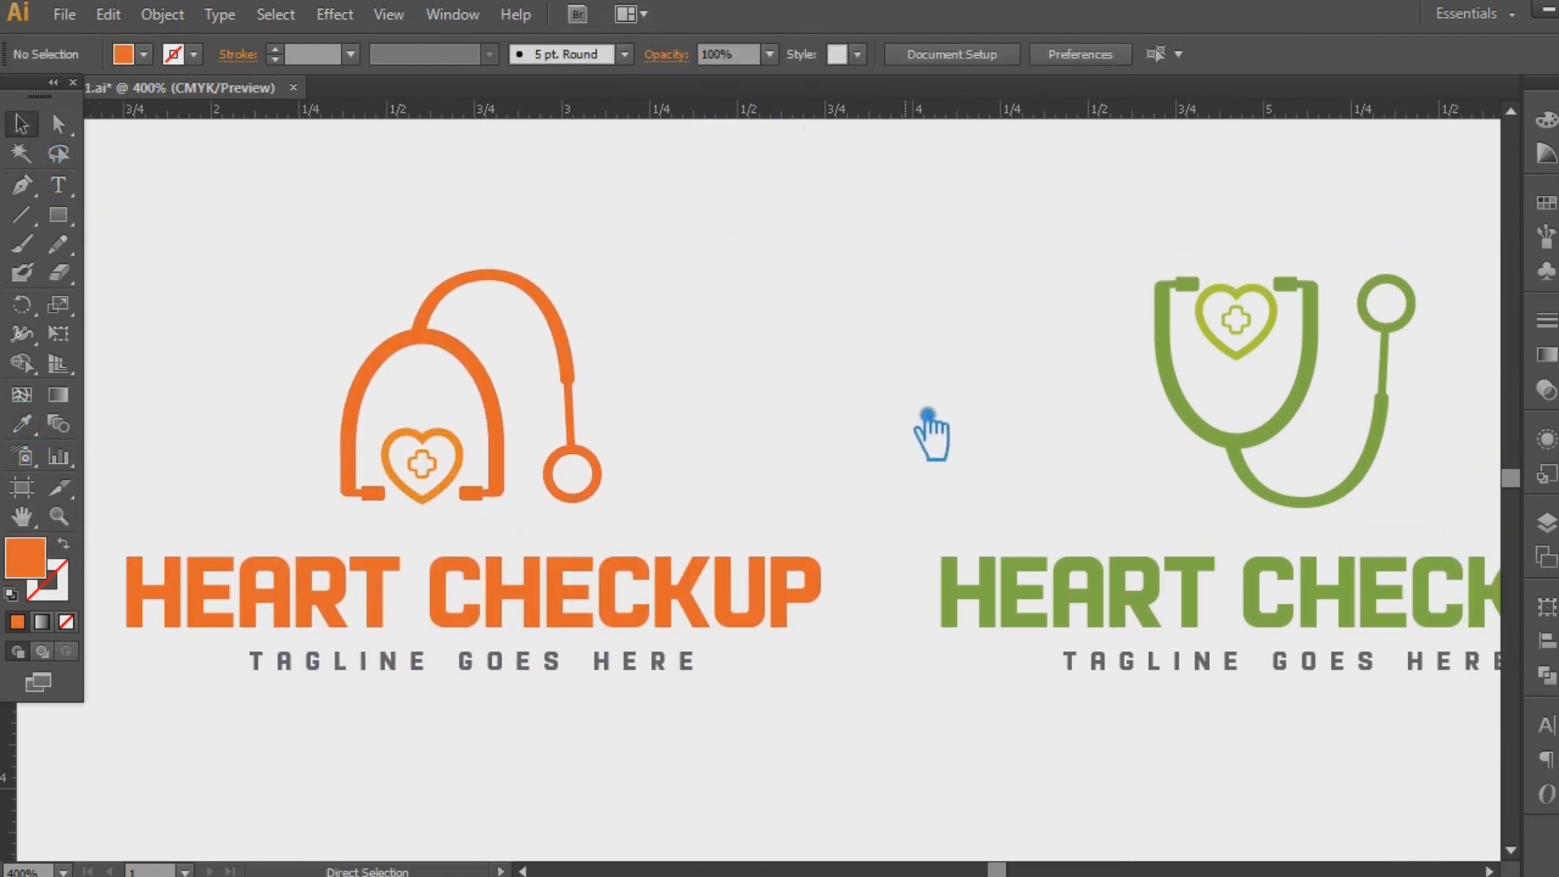
# - Ungroup the green HEART CHECKUP logo so its stethoscope icon separates from the text
pyautogui.hotkey('ctrl', '-')
pyautogui.click(661, 585)
pyautogui.moveTo(787, 679); pyautogui.dragTo(687, 640)
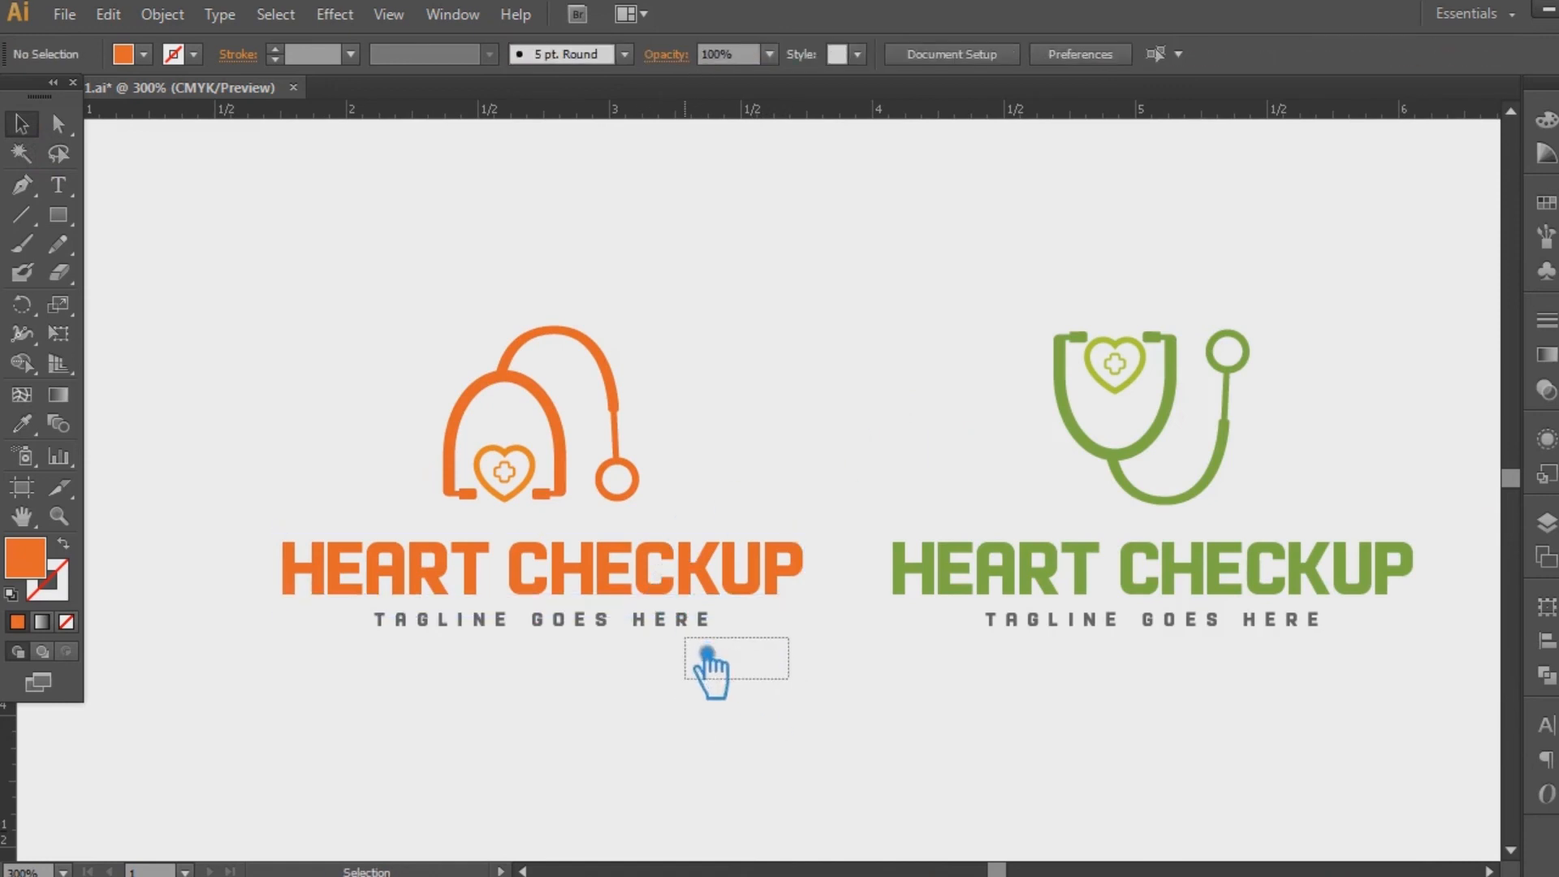
pyautogui.click(566, 464)
pyautogui.keyDown('shift'); pyautogui.click(1144, 455); pyautogui.keyUp('shift')
pyautogui.click(1179, 667)
pyautogui.rightClick(1187, 588)
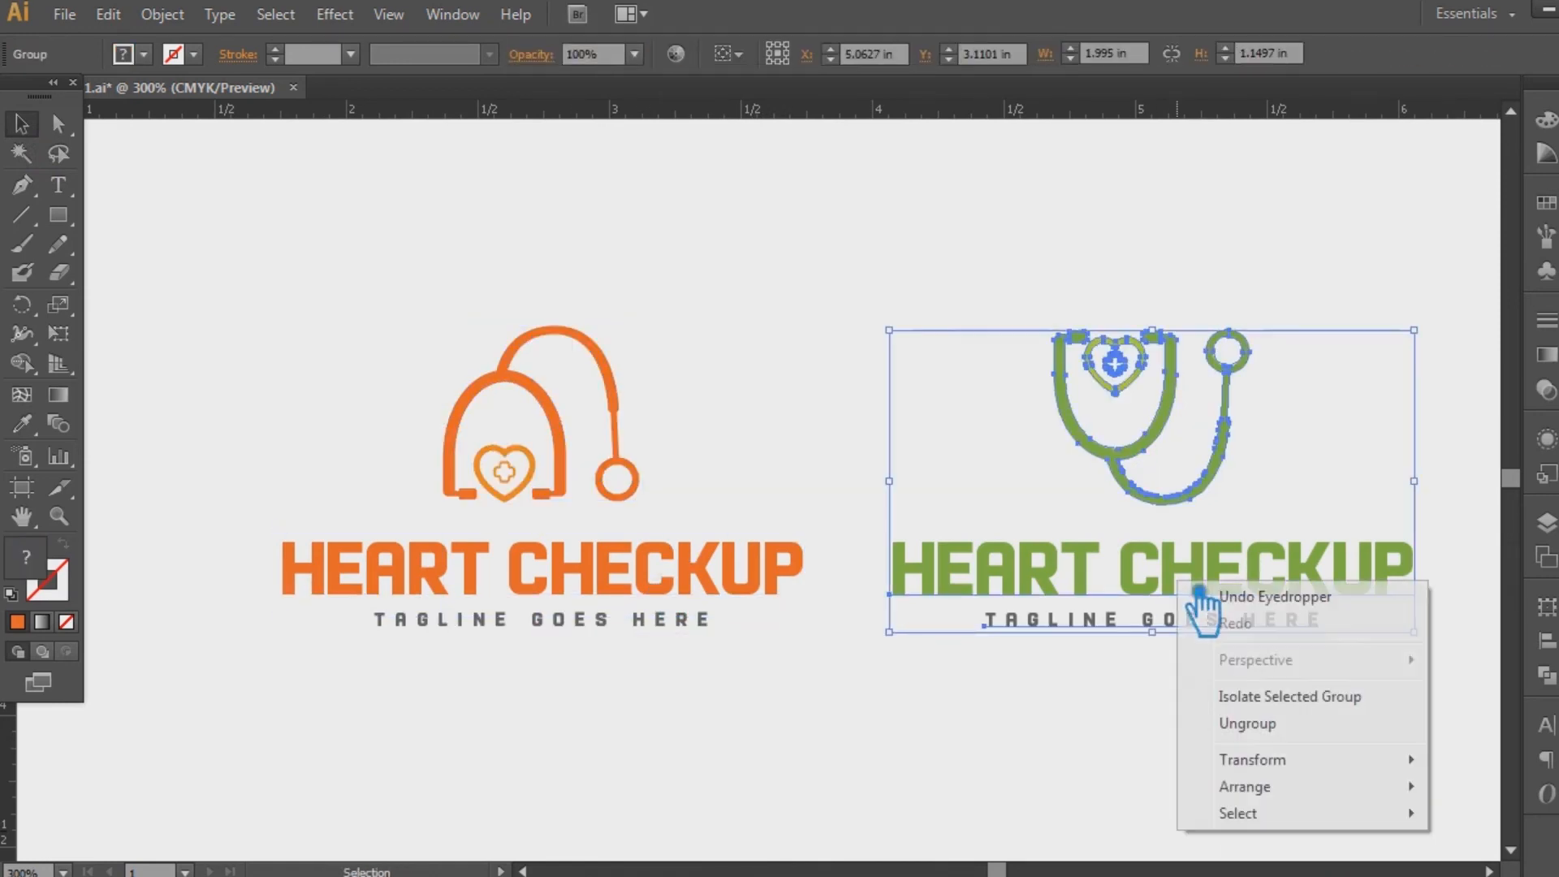
pyautogui.click(1212, 722)
pyautogui.click(1198, 705)
# - Align the orange and green stethoscope icons along their bottom edges
pyautogui.click(571, 439)
pyautogui.keyDown('shift'); pyautogui.click(1134, 448); pyautogui.keyUp('shift')
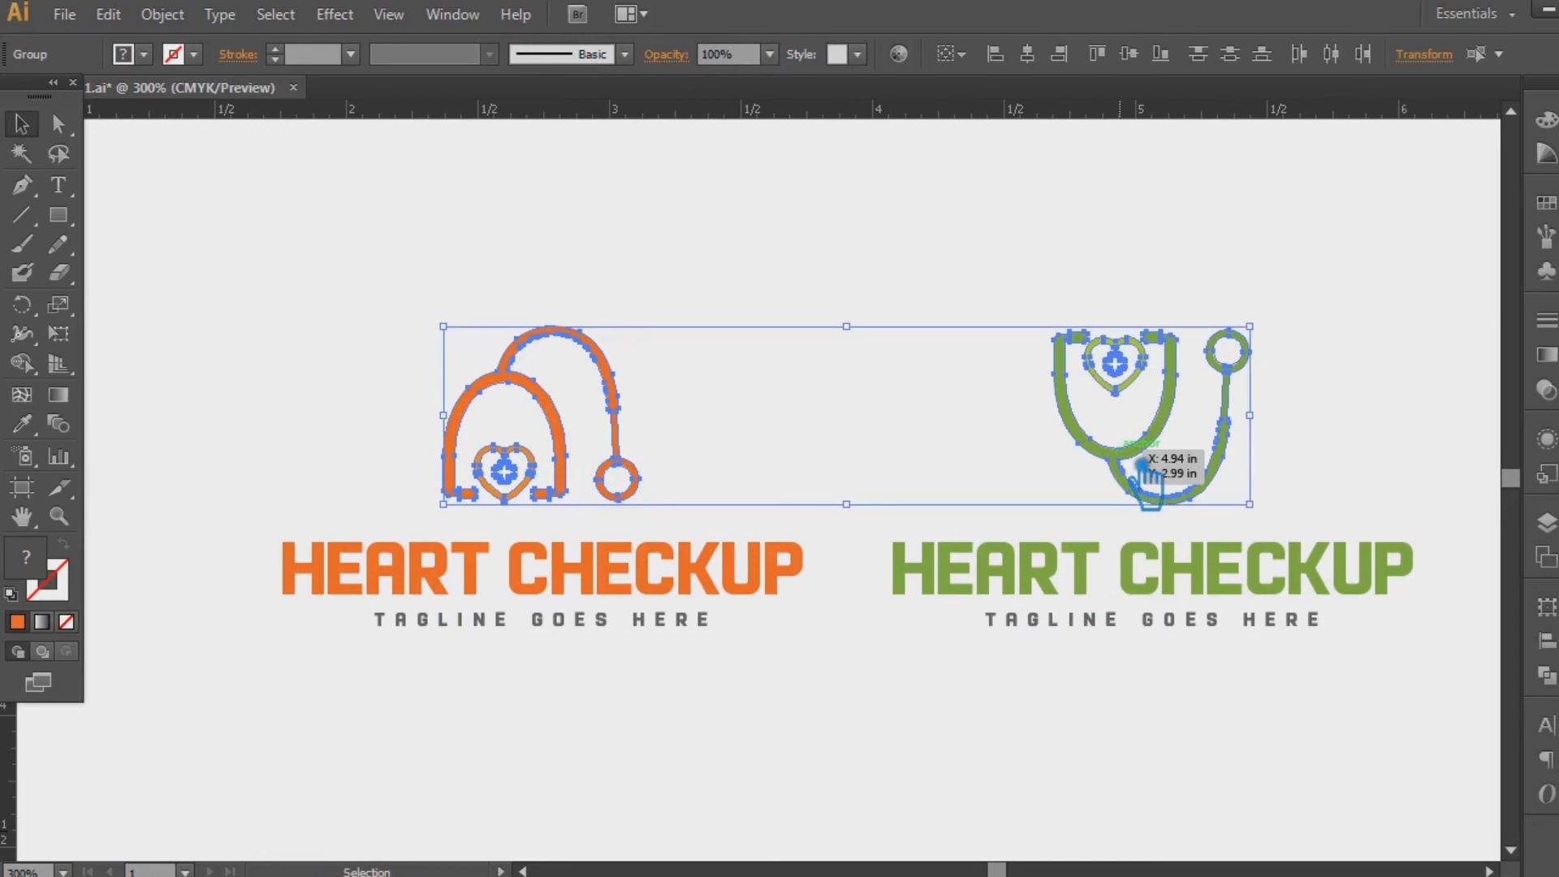
pyautogui.click(1161, 55)
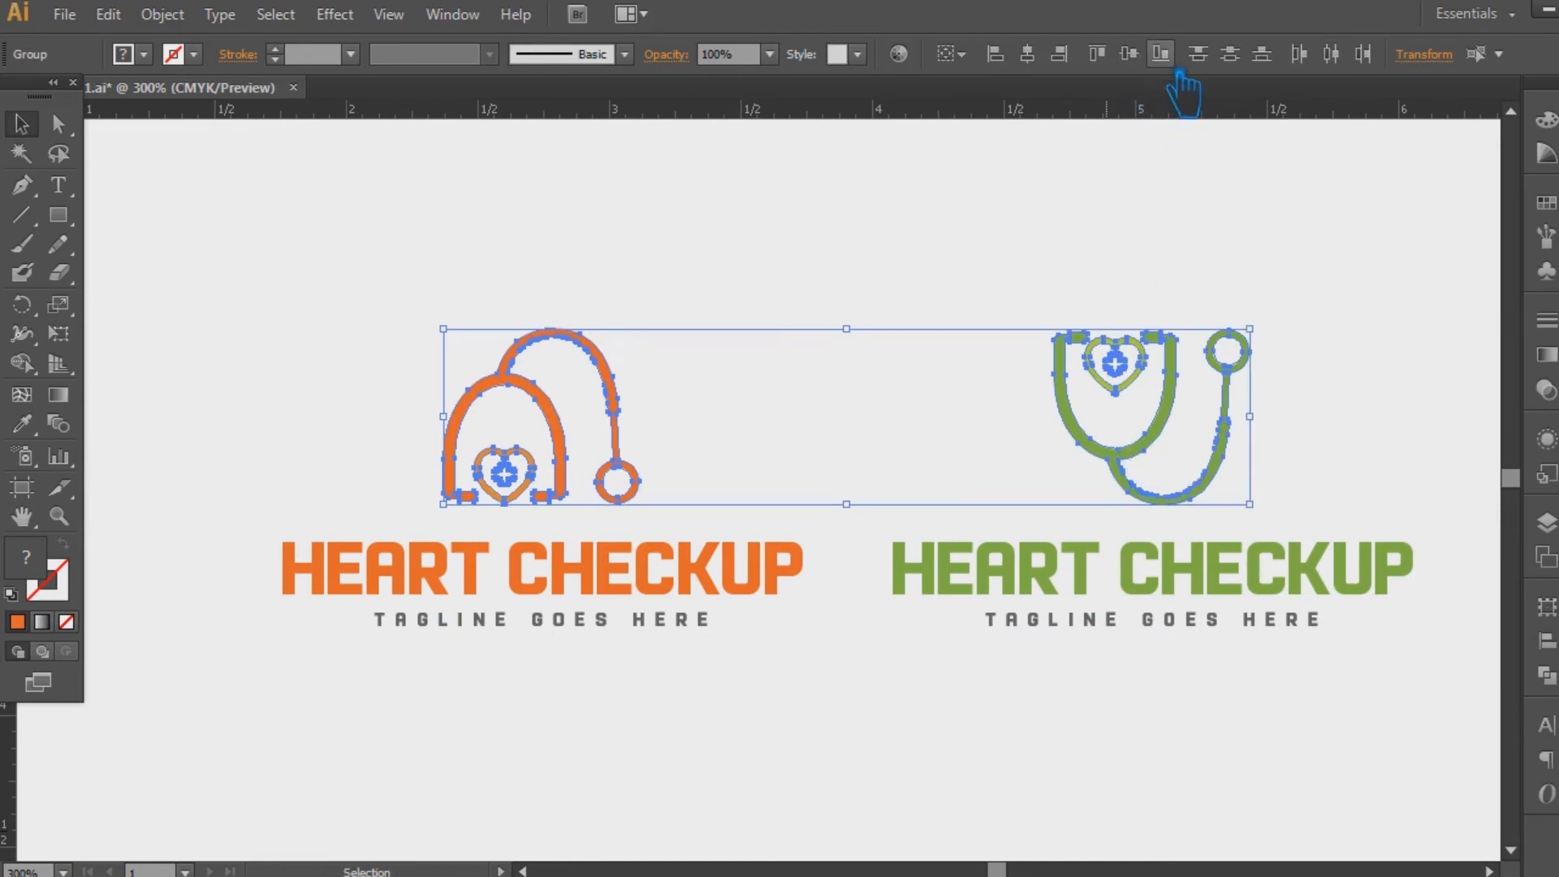
pyautogui.click(746, 266)
# - Group the icon, heading and tagline of the orange logo and of the green logo into one group each
pyautogui.moveTo(808, 731); pyautogui.dragTo(251, 338)
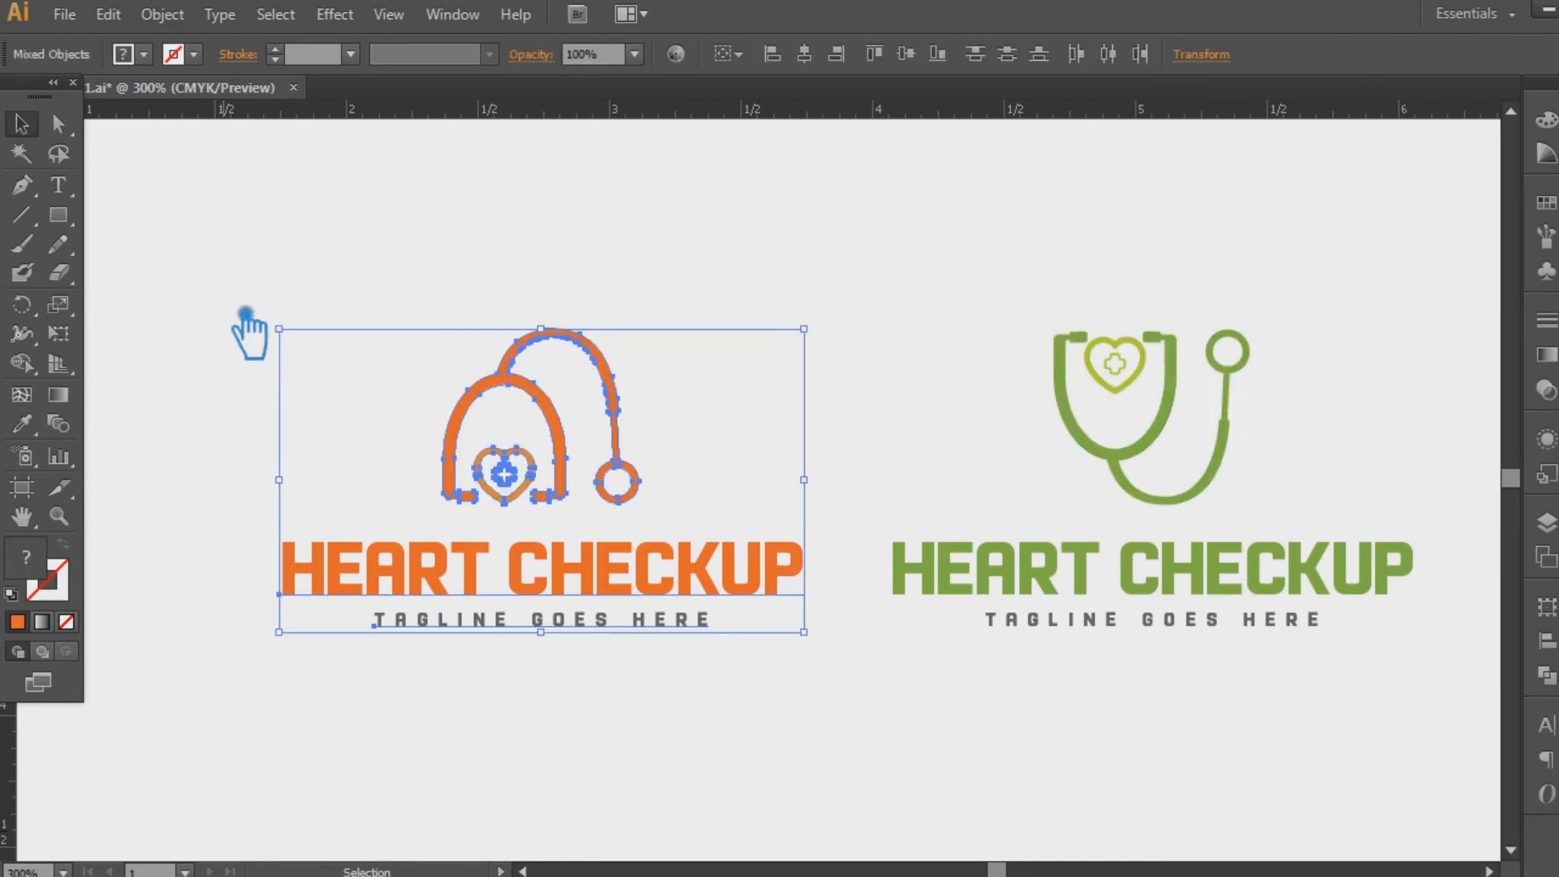
pyautogui.moveTo(845, 304); pyautogui.dragTo(1203, 637)
pyautogui.click(1198, 619)
pyautogui.keyDown('shift'); pyautogui.click(1194, 597); pyautogui.keyUp('shift')
pyautogui.hotkey('ctrl', 'g')
pyautogui.keyDown('shift'); pyautogui.click(1157, 461); pyautogui.keyUp('shift')
pyautogui.hotkey('ctrl', 'g')
pyautogui.click(866, 354)
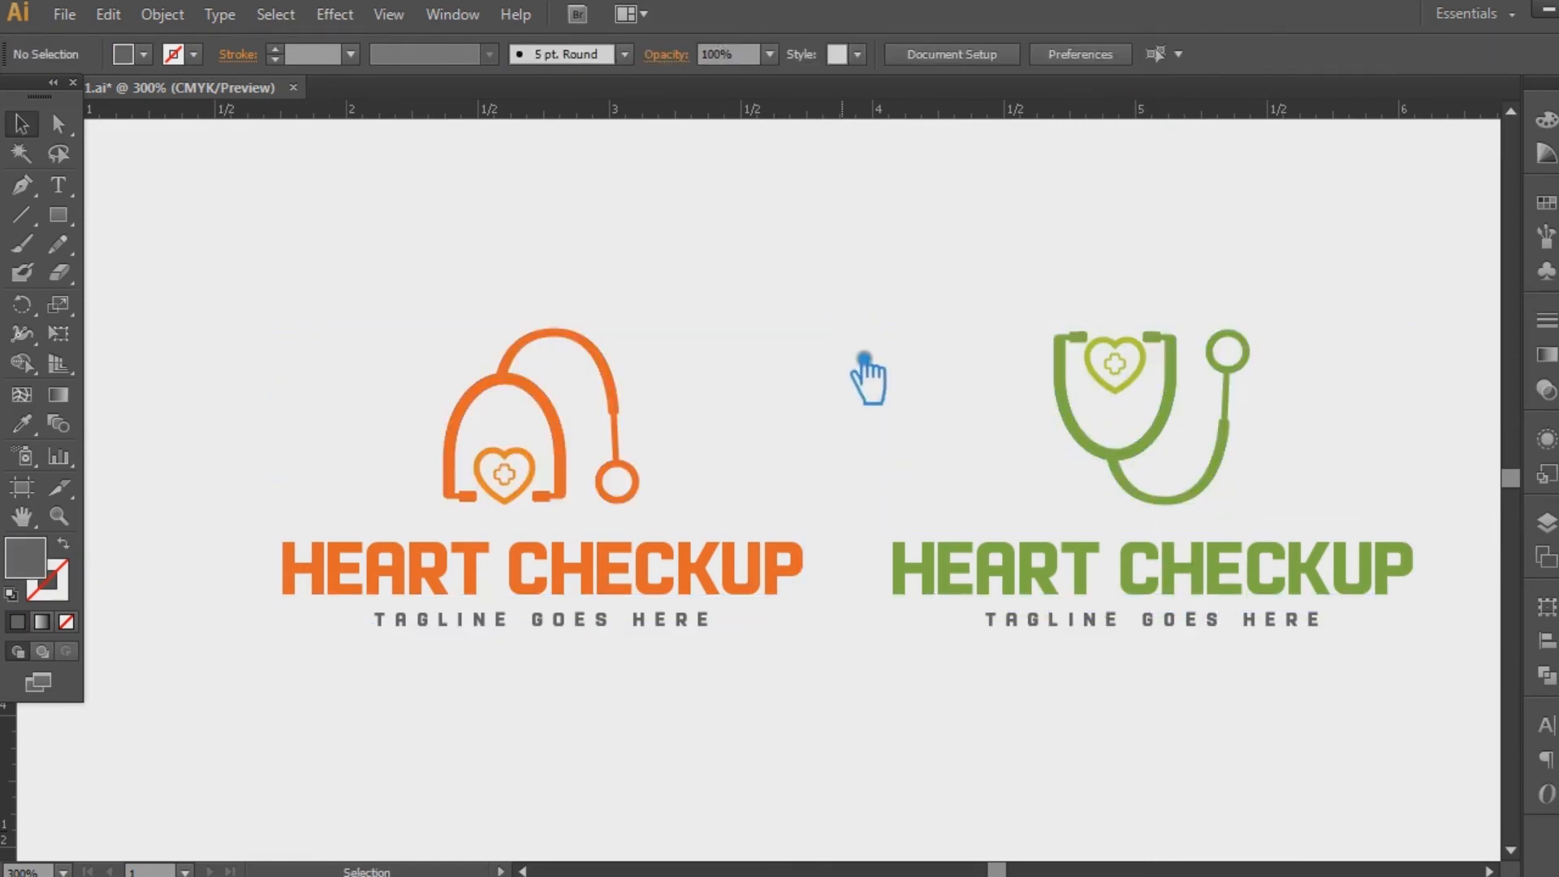
# - Select both logos to check their grouping, clear the selection and save the document
pyautogui.click(616, 439)
pyautogui.keyDown('shift'); pyautogui.click(1060, 404); pyautogui.keyUp('shift')
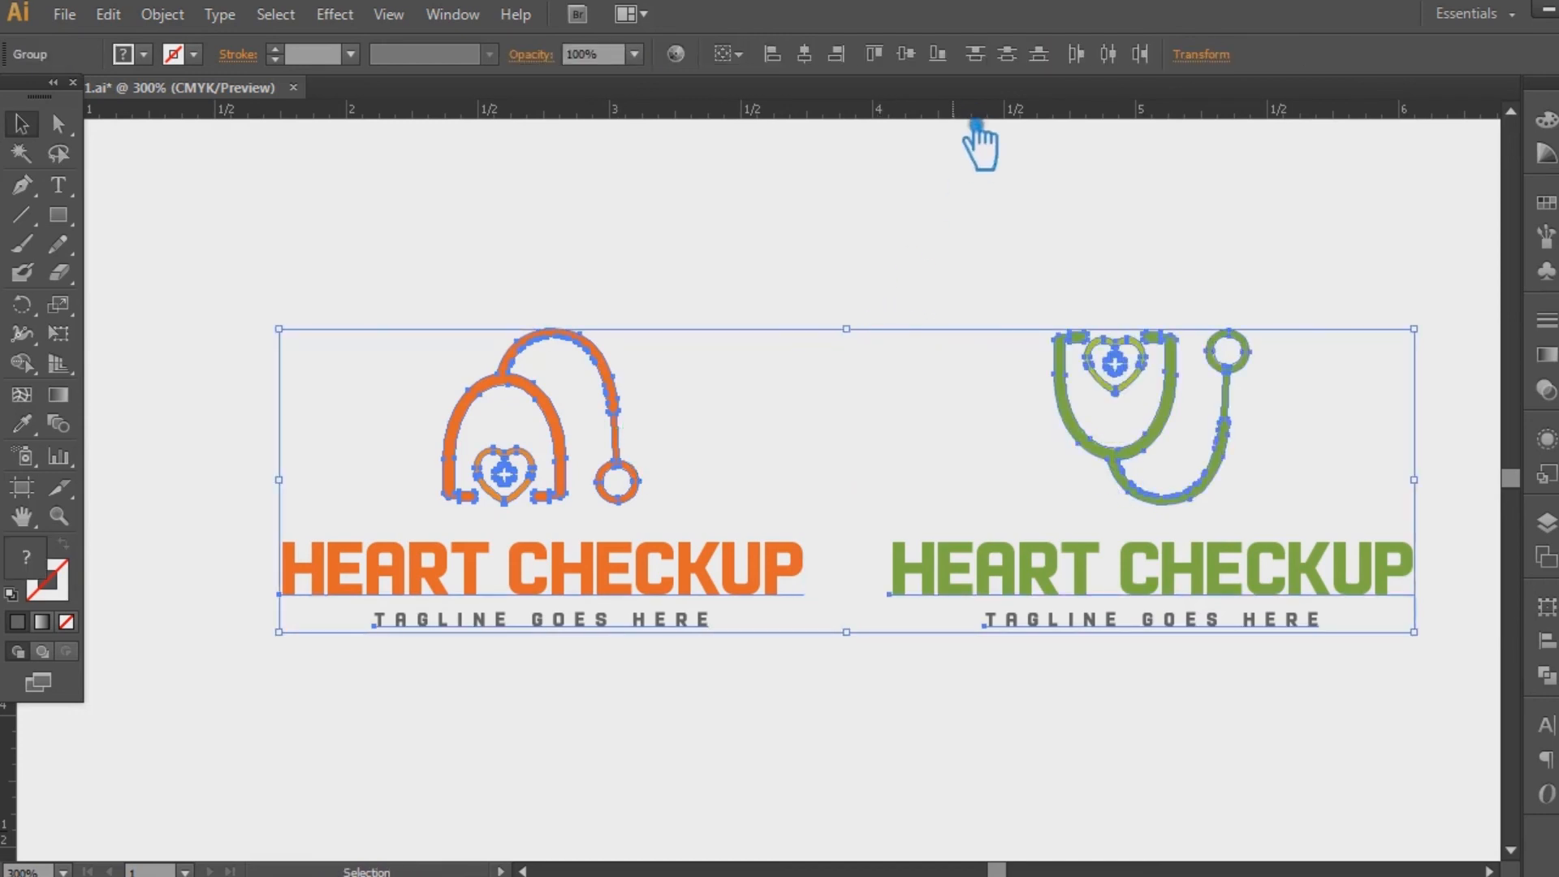
pyautogui.click(922, 272)
pyautogui.hotkey('ctrl', 's')
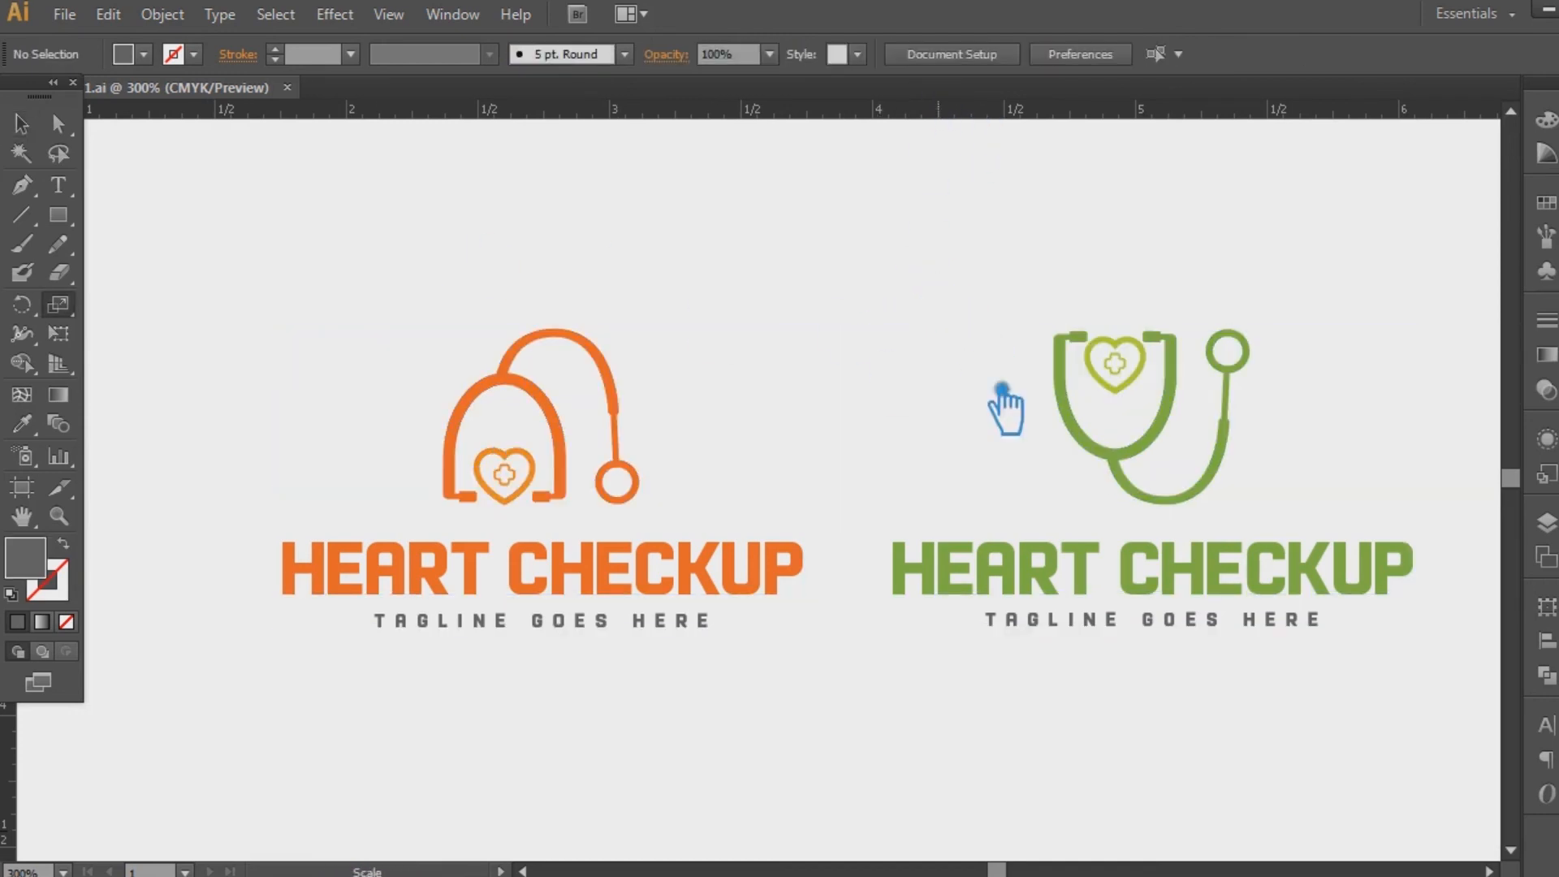
# - Move the green logo and the orange logo horizontally closer together, saving the document after each move
pyautogui.moveTo(1111, 492); pyautogui.dragTo(1070, 484)
pyautogui.hscroll(1, 1113, 721)
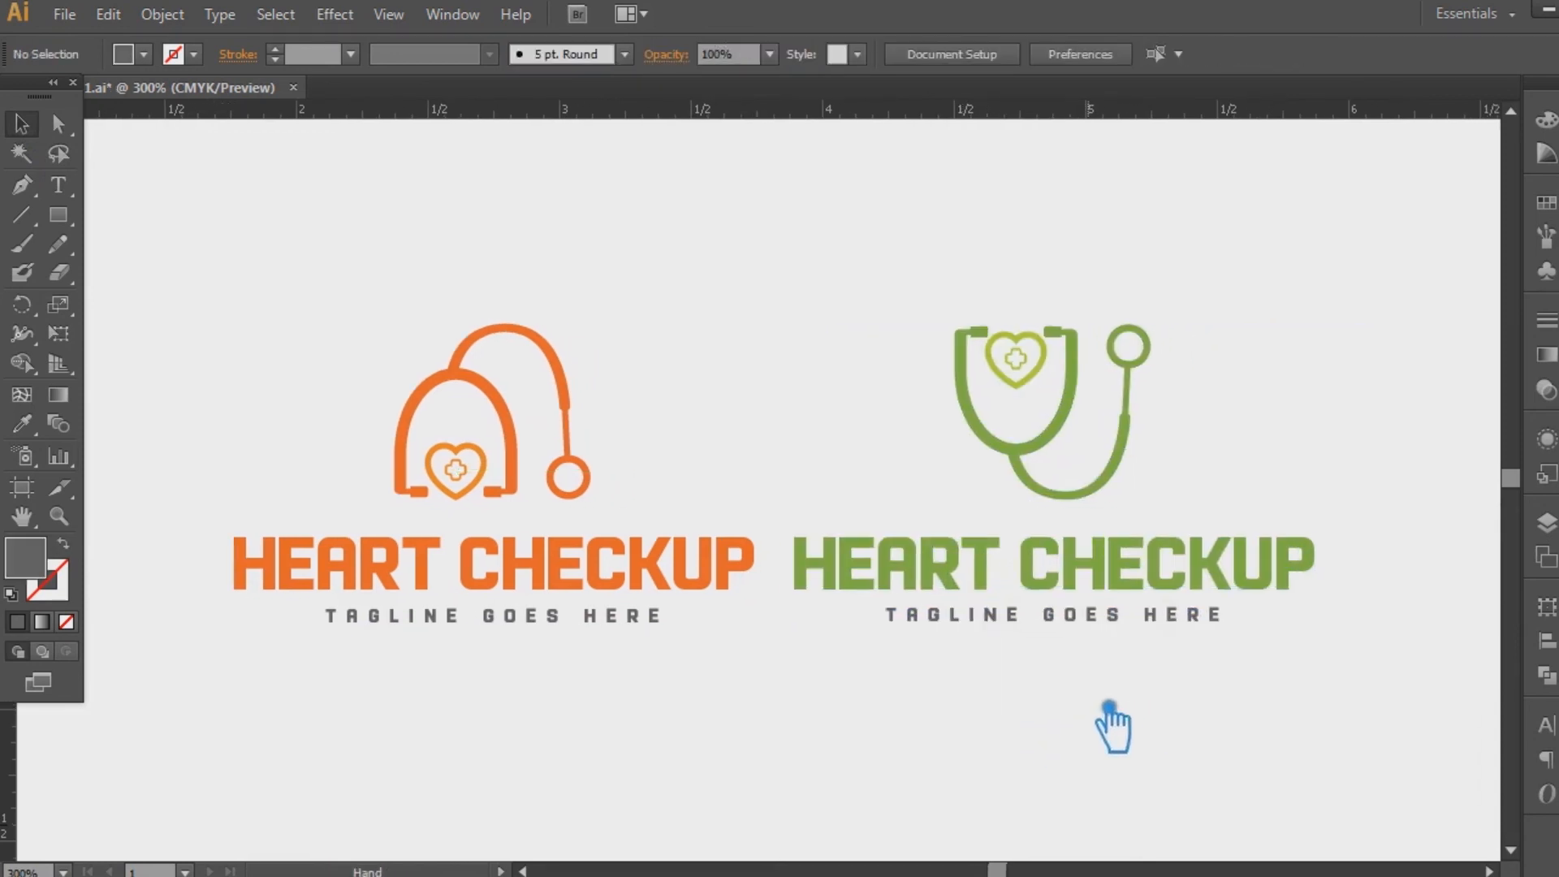
pyautogui.hotkey('ctrl', 's')
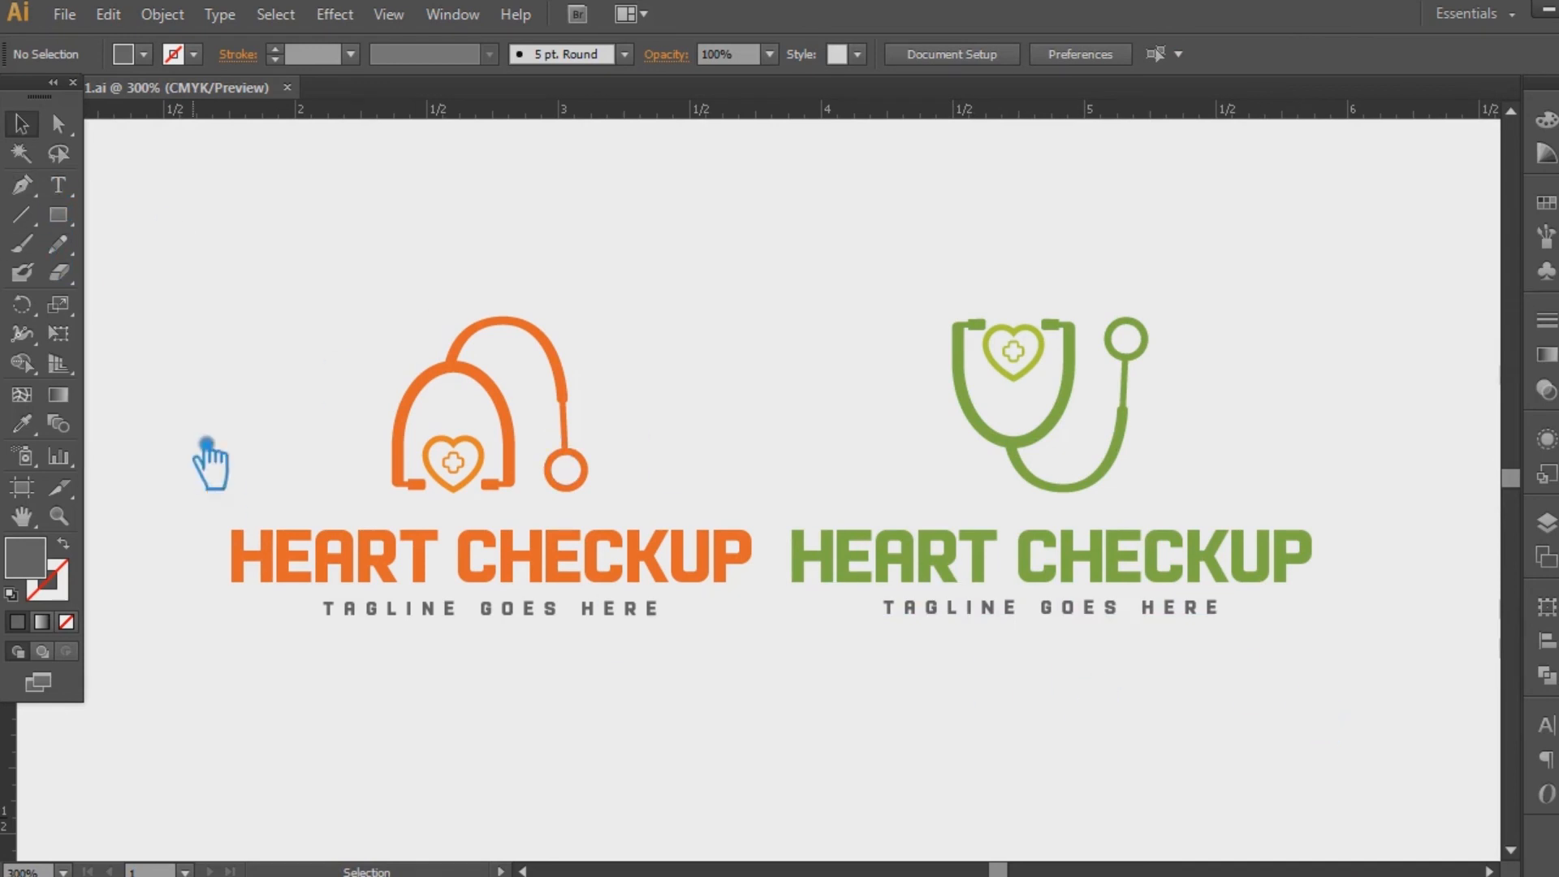
pyautogui.moveTo(611, 620); pyautogui.dragTo(627, 619)
pyautogui.click(754, 687)
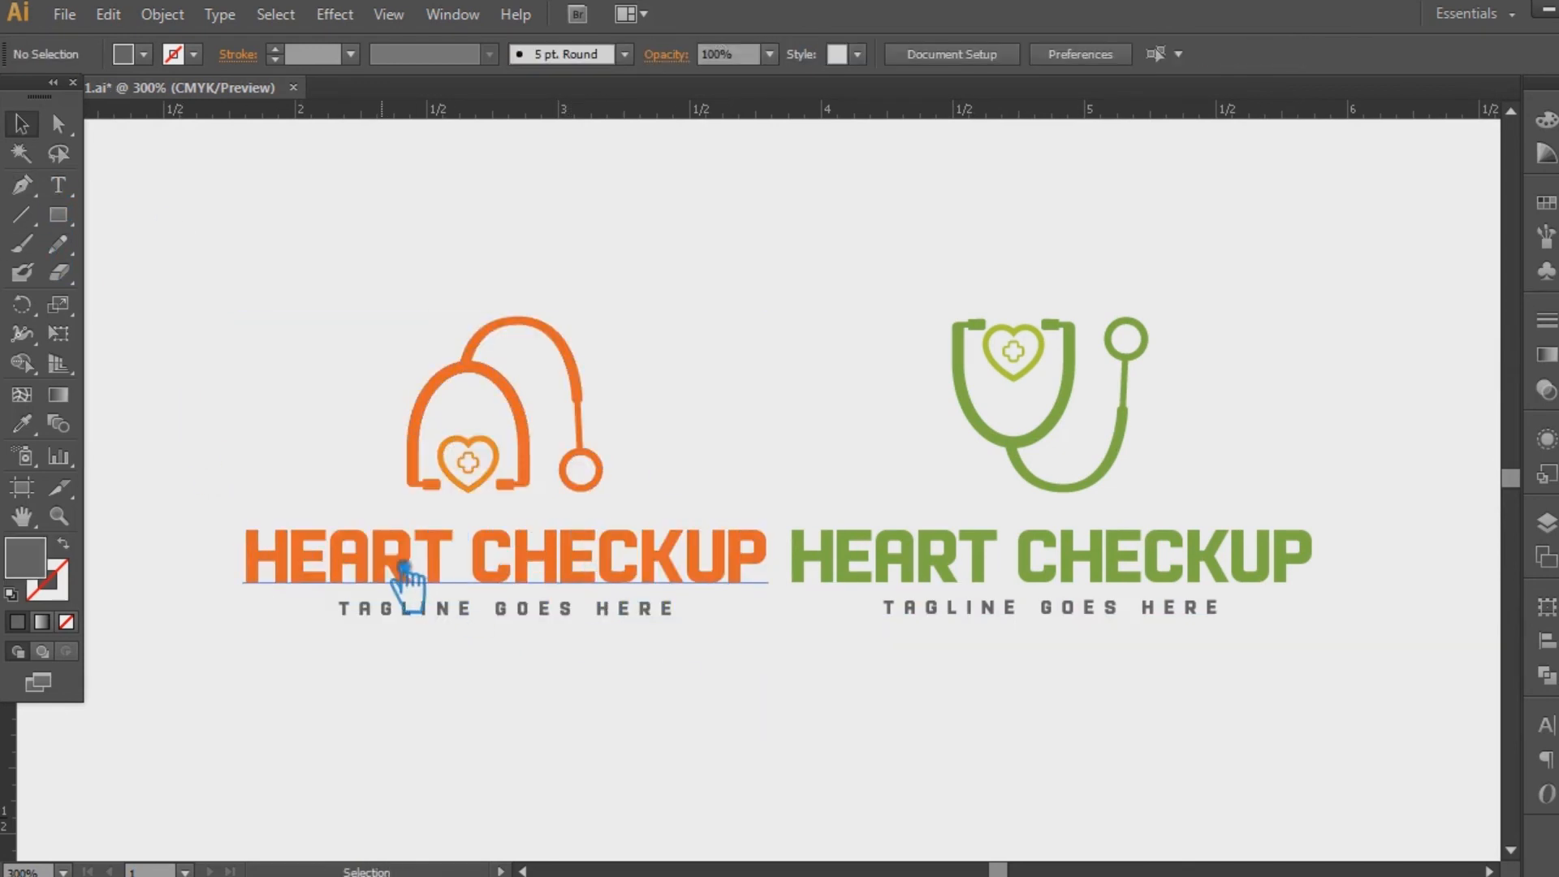
pyautogui.hotkey('ctrl', 's')
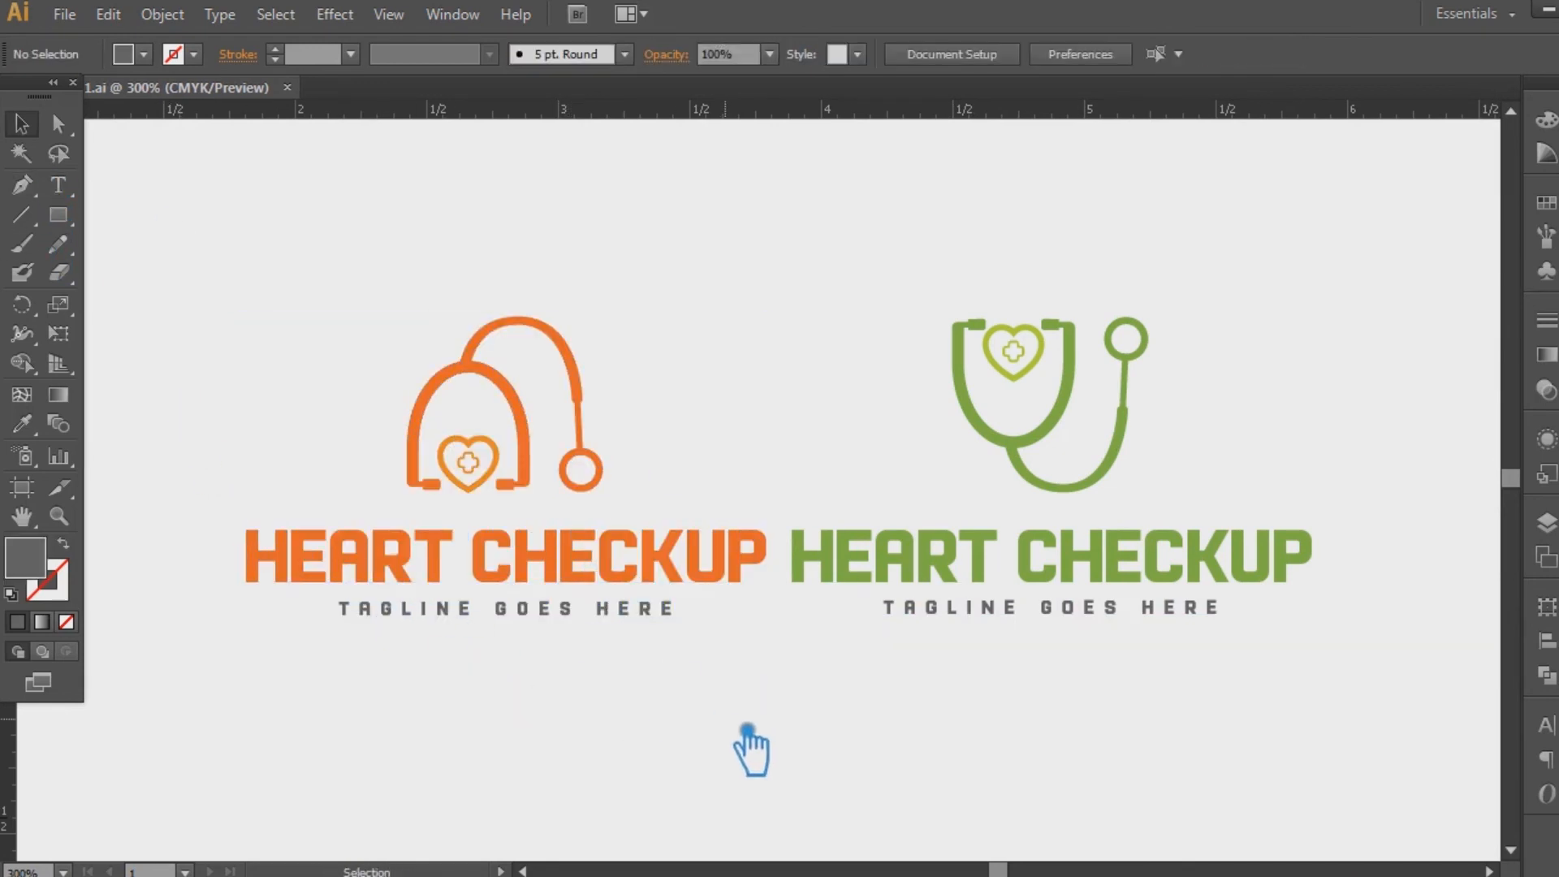
# - Examine both finished logos side by side, enlarged to fill the view
pyautogui.click(58, 516)
pyautogui.moveTo(192, 218); pyautogui.dragTo(1390, 704)
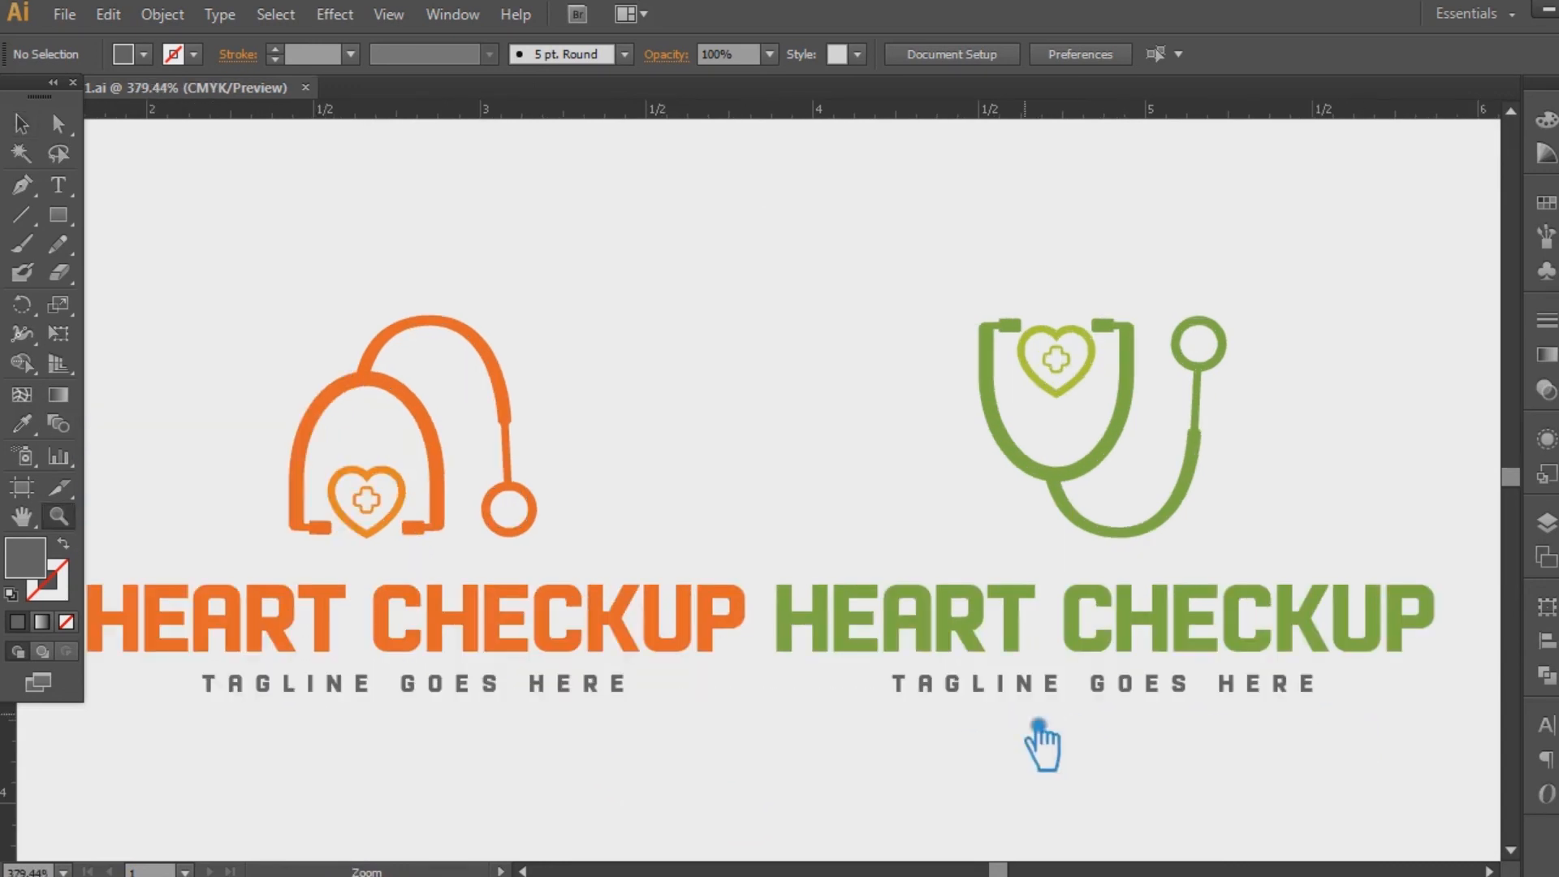
pyautogui.hotkey('ctrl', '-')
pyautogui.moveTo(122, 264); pyautogui.dragTo(1427, 836)
pyautogui.press('v')
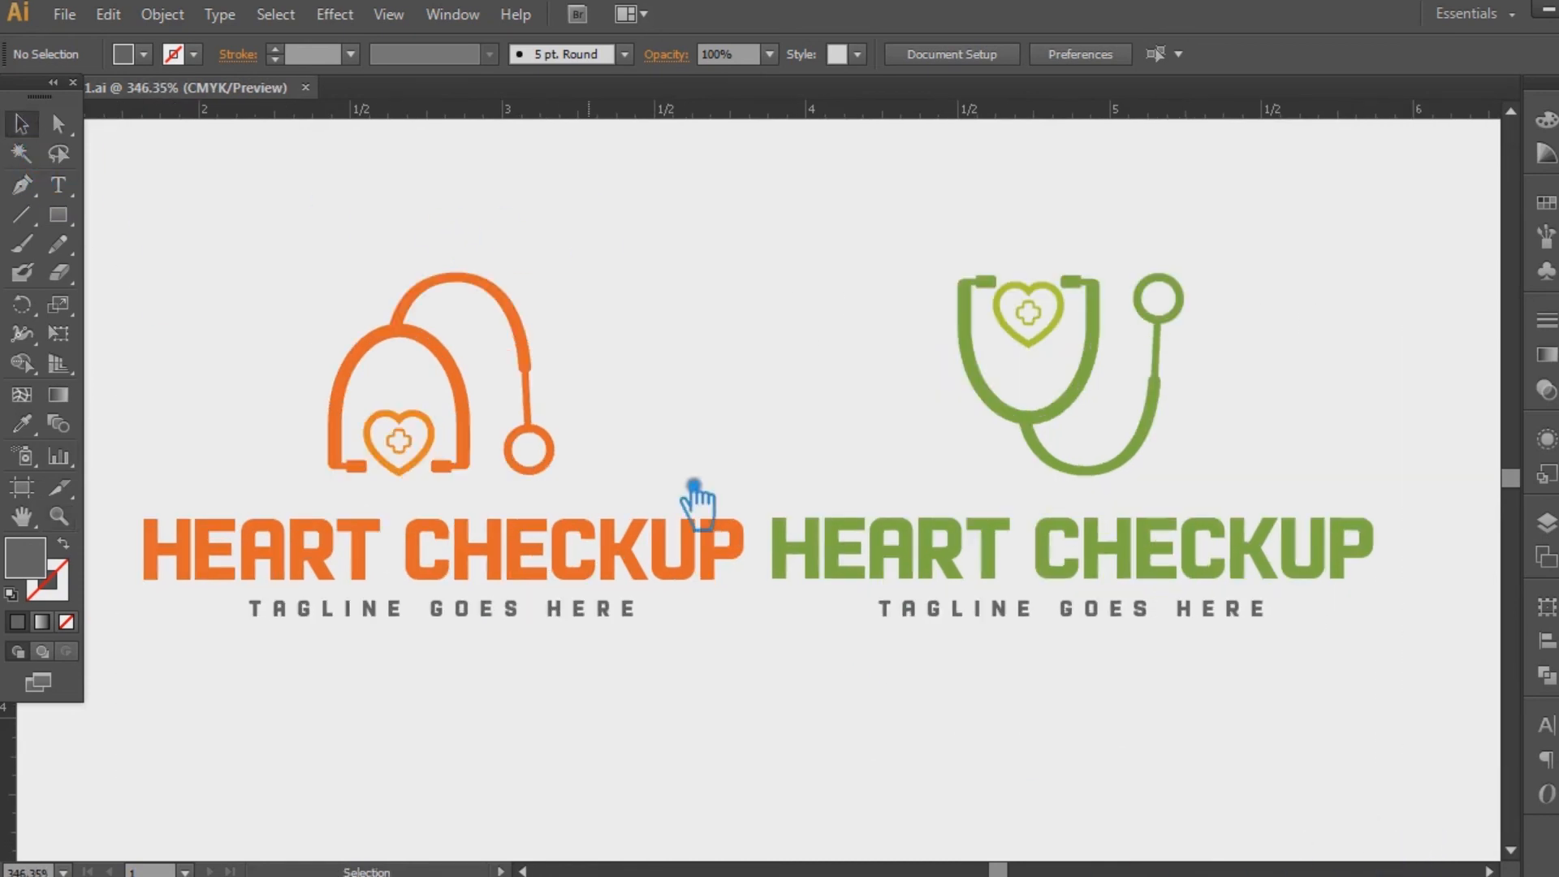